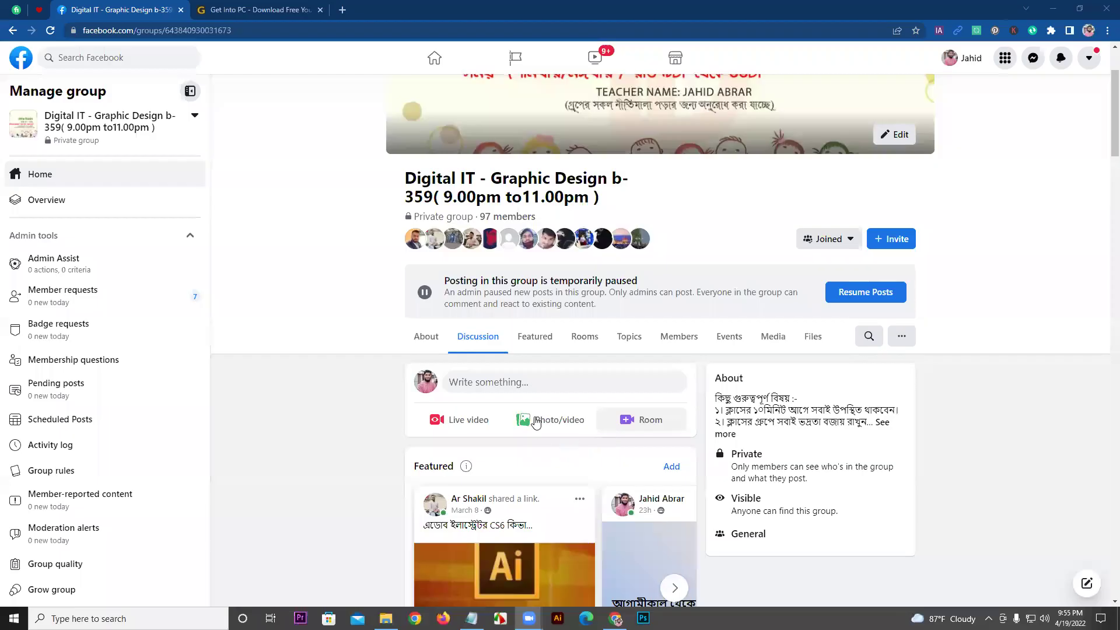
Scroll down the Digital IT graphic design group's Facebook page
scroll(535, 421, down, 5)
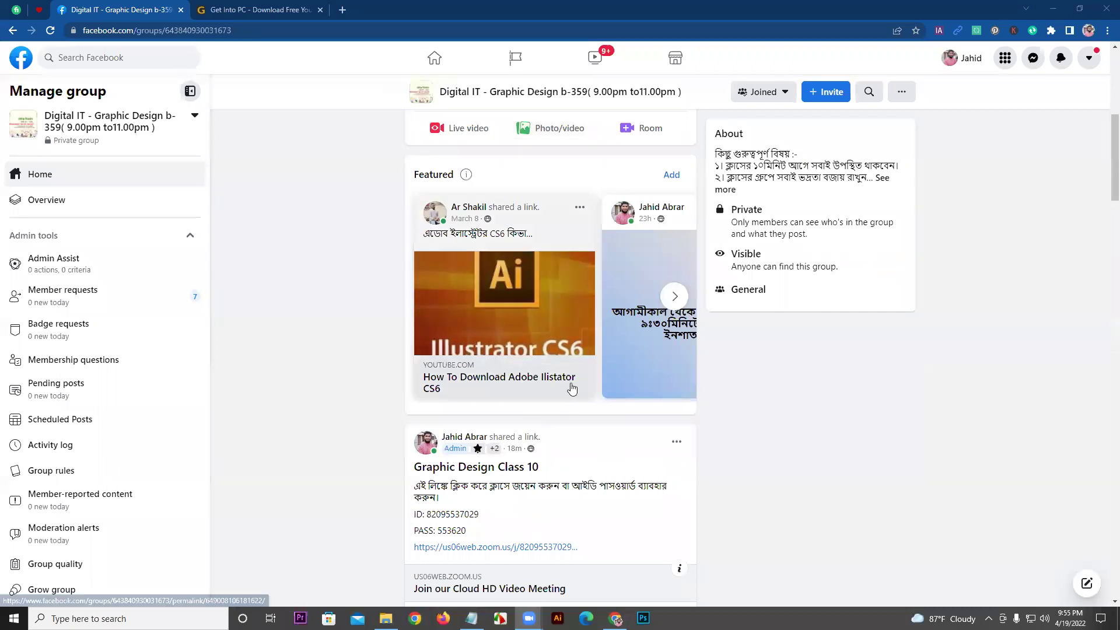
Show the group's Featured posts, including the pinned Illustrator CS6 download post
scroll(583, 304, up, 1)
click(573, 292)
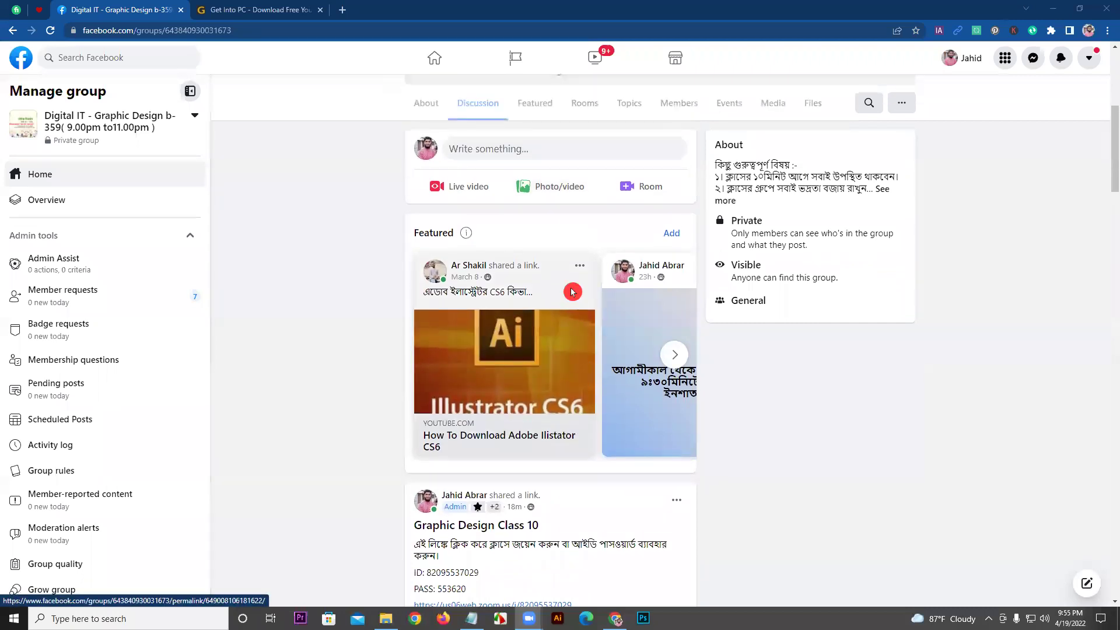
scroll(572, 292, up, 1)
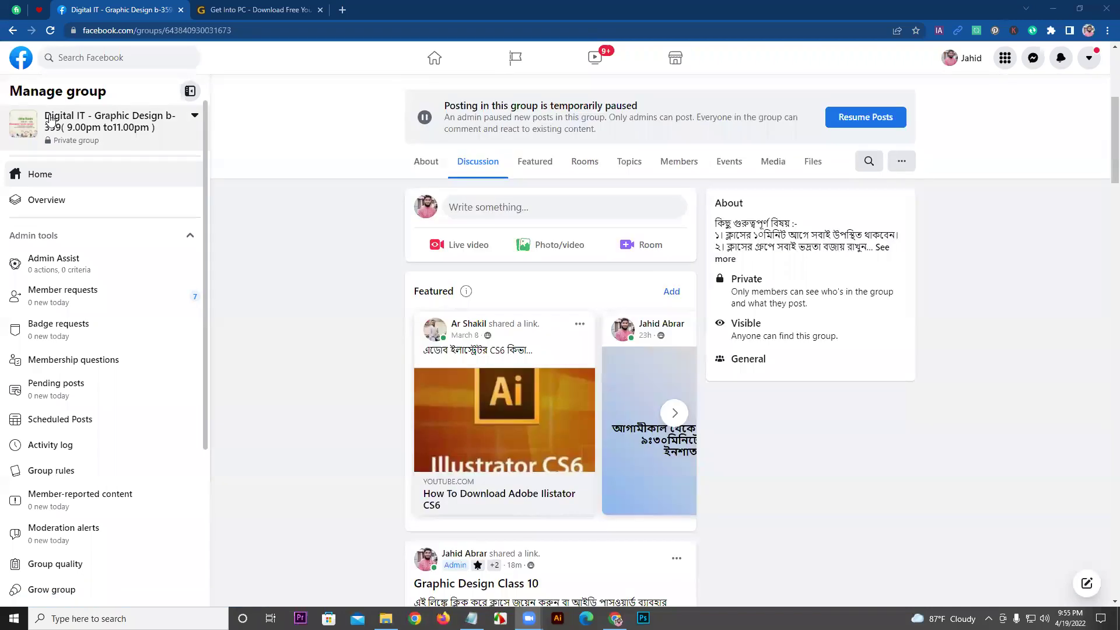
click(532, 166)
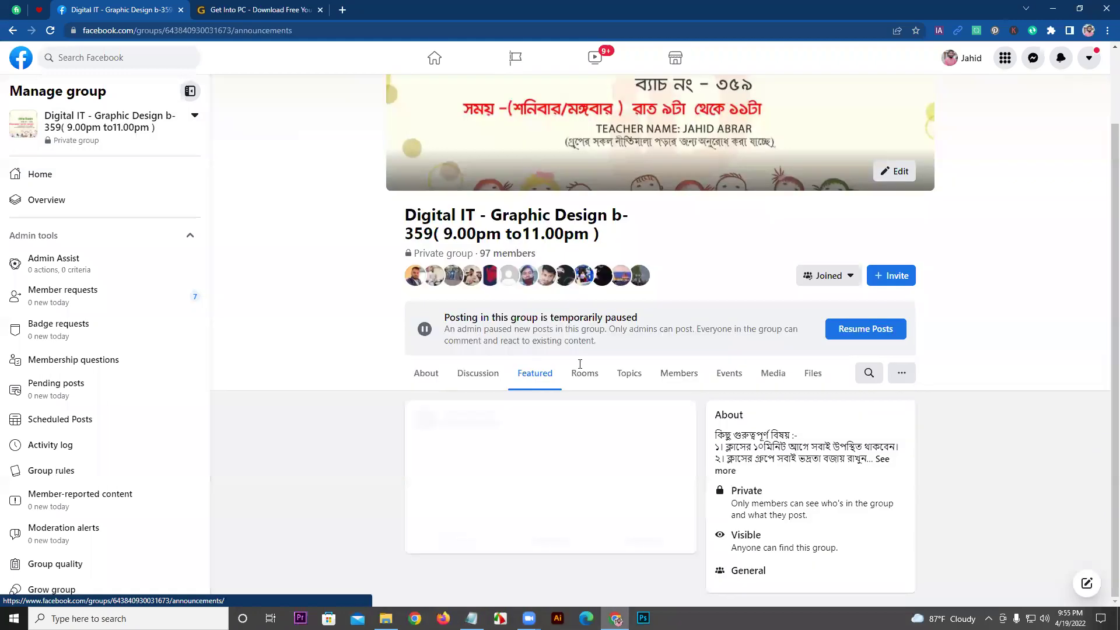
scroll(569, 347, down, 2)
click(479, 331)
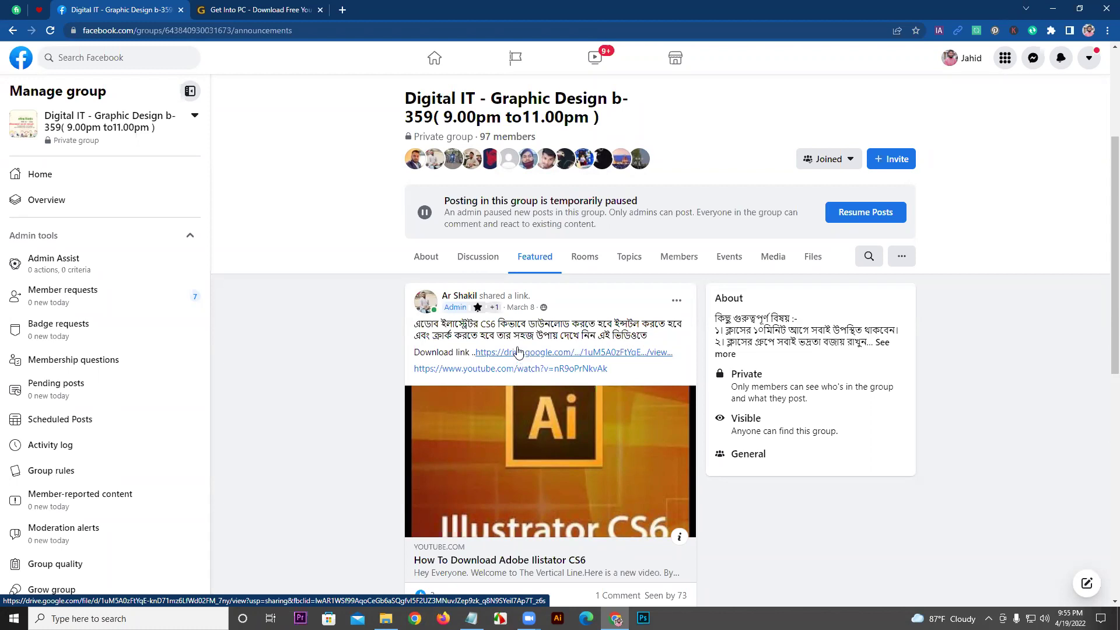
Read the post's Google Drive and YouTube links, then switch to the Get Into PC tab
click(514, 285)
scroll(516, 285, down, 2)
scroll(516, 284, down, 3)
scroll(514, 284, up, 2)
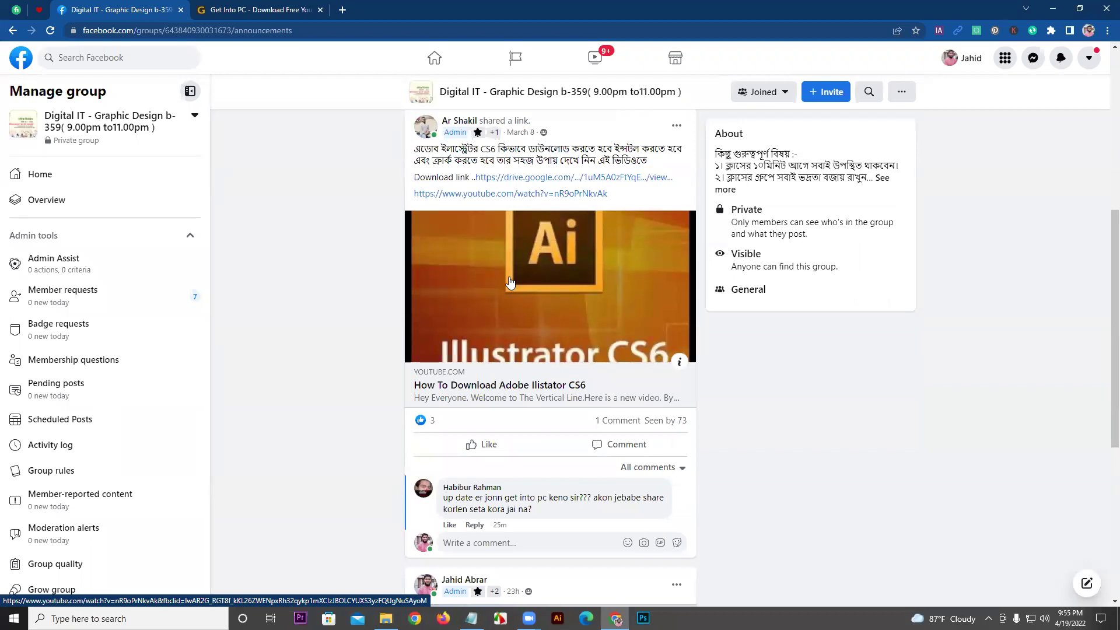
click(298, 10)
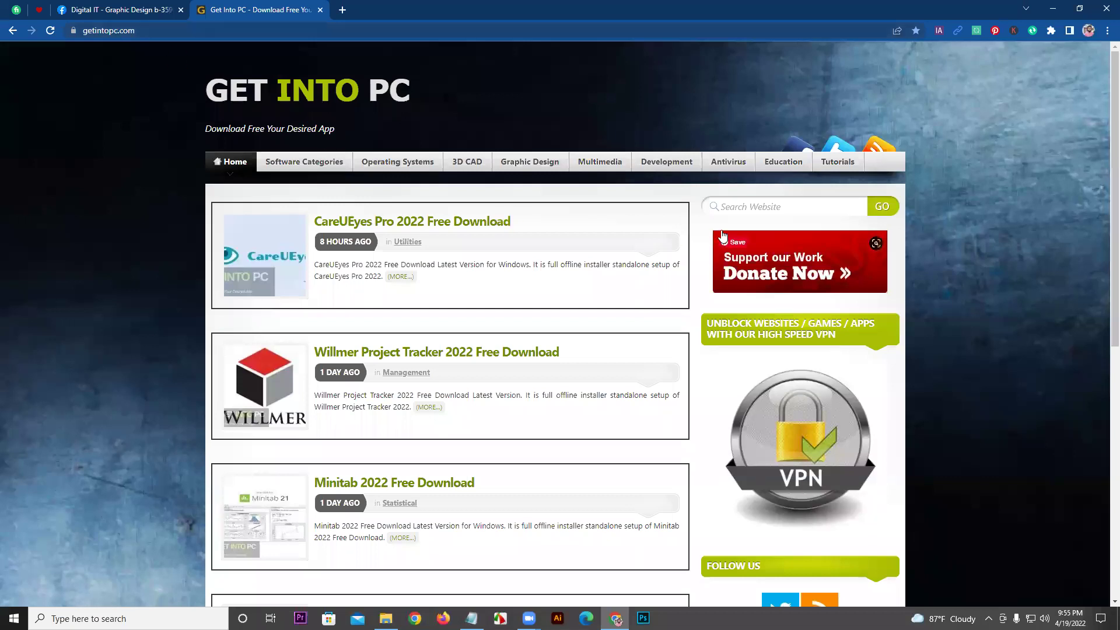
Search Get Into PC for 'illustrator cc 18' and open the Adobe Illustrator CC 2018 download page
click(745, 208)
click(758, 231)
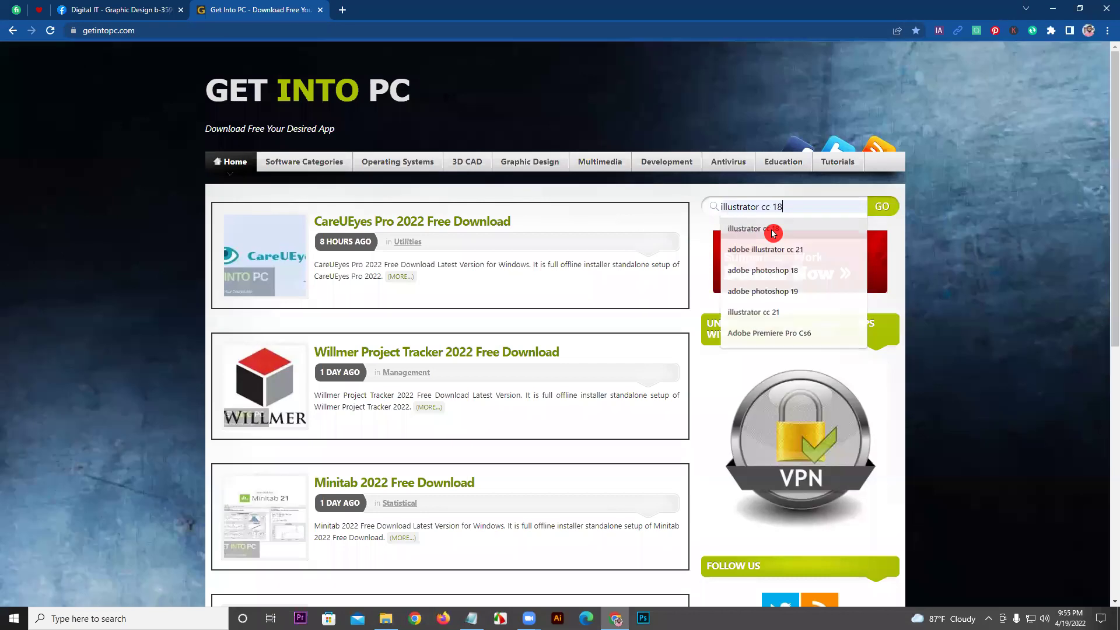
click(884, 208)
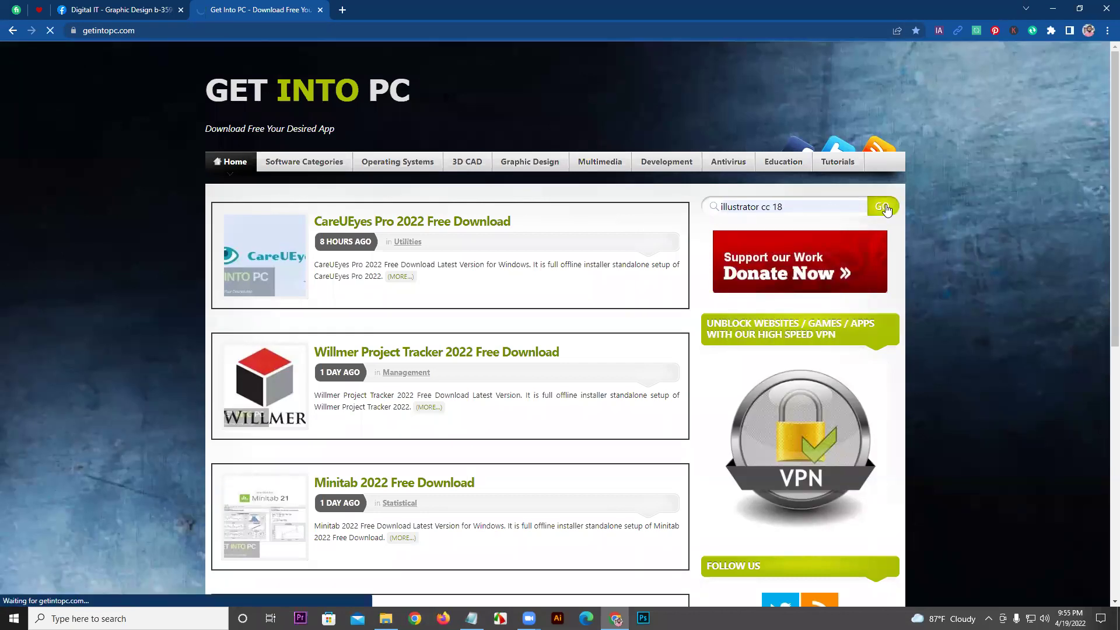
click(382, 315)
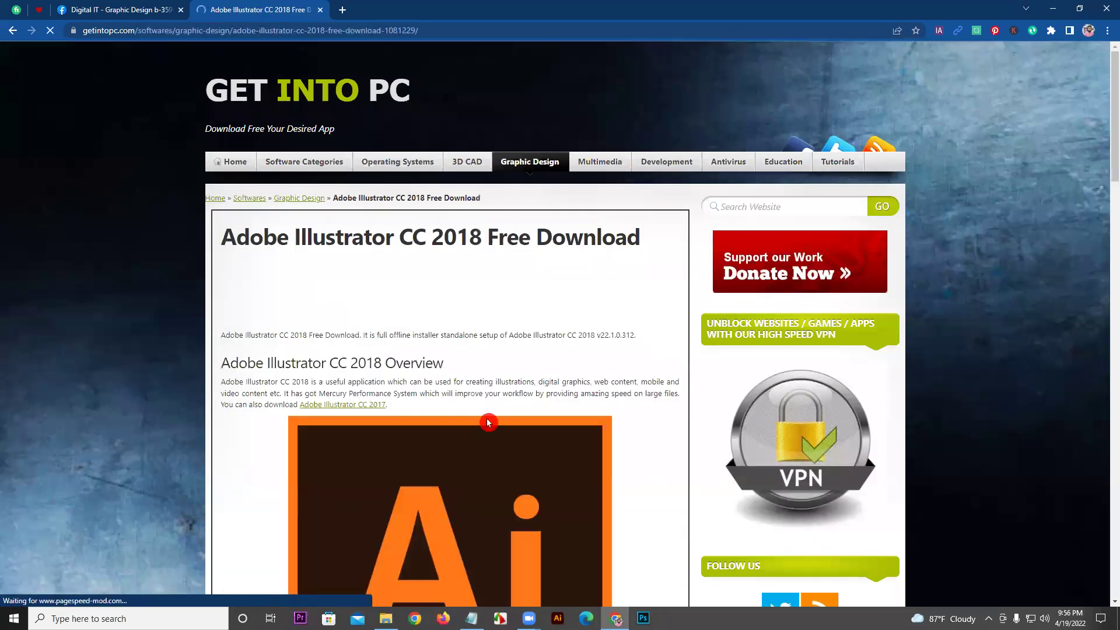
scroll(531, 482, down, 15)
scroll(530, 483, down, 12)
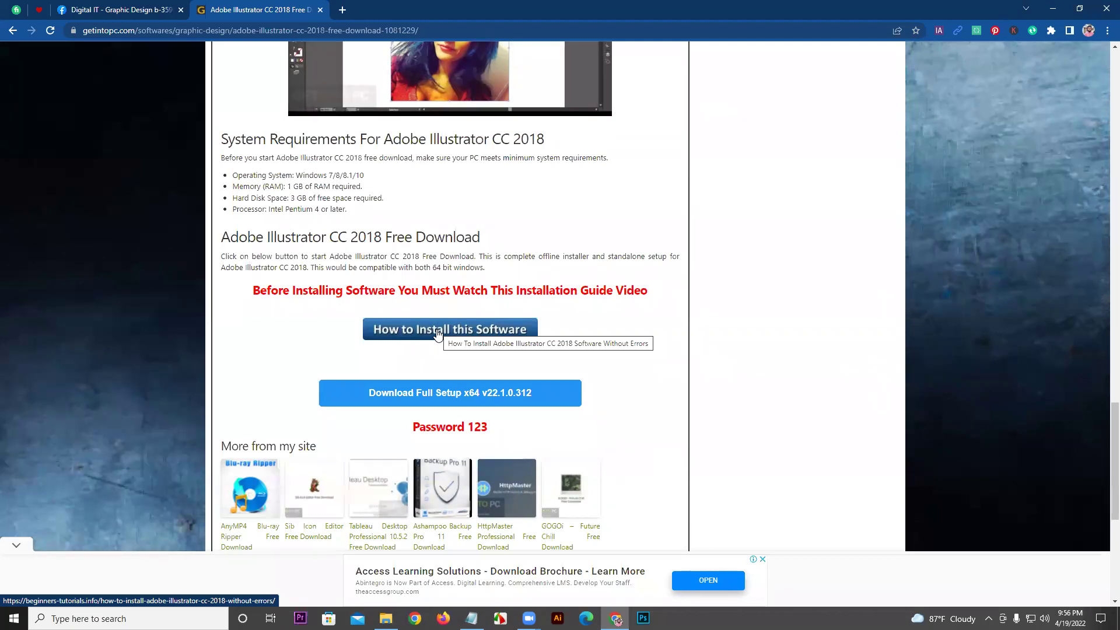
Return to the Facebook group tab showing the Illustrator CS6 post
click(439, 301)
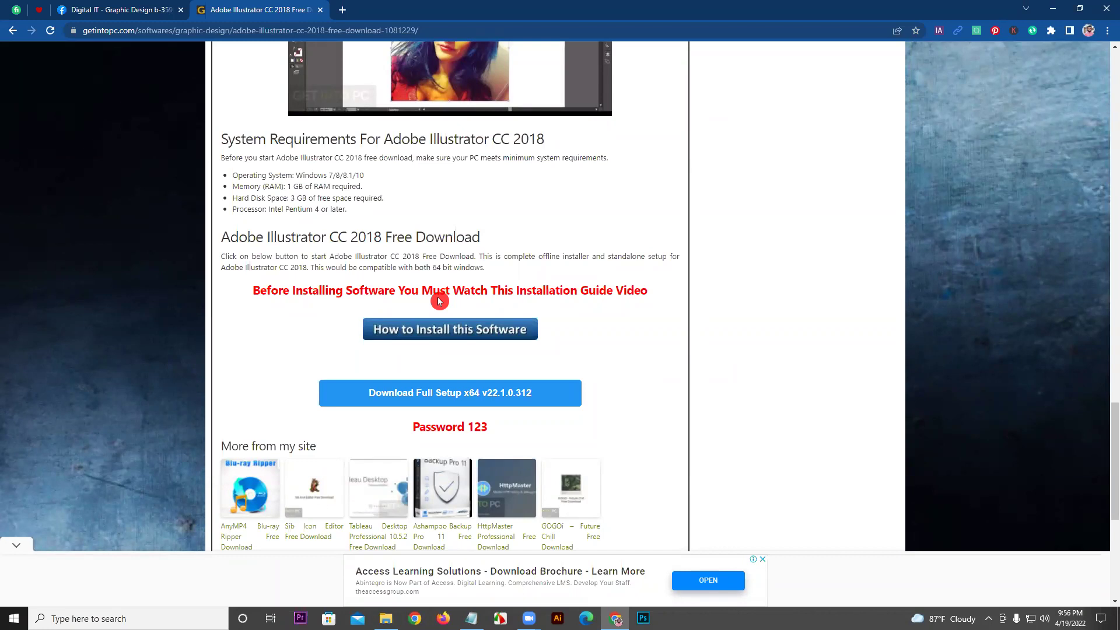
click(116, 9)
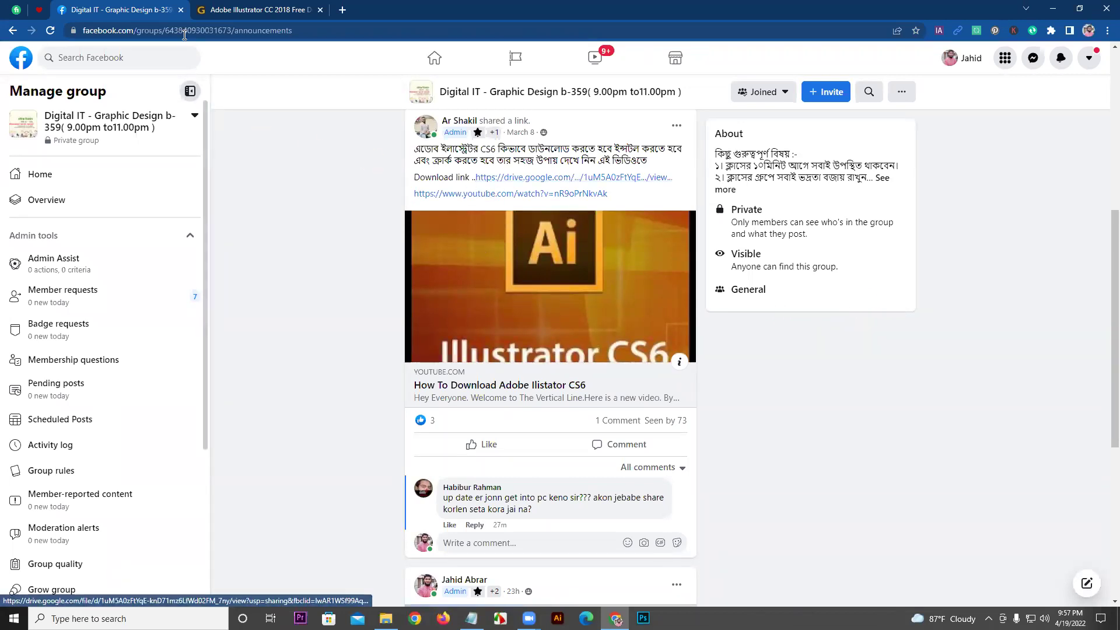
Launch Adobe Illustrator from the Windows taskbar and wait for its Welcome screen
click(290, 259)
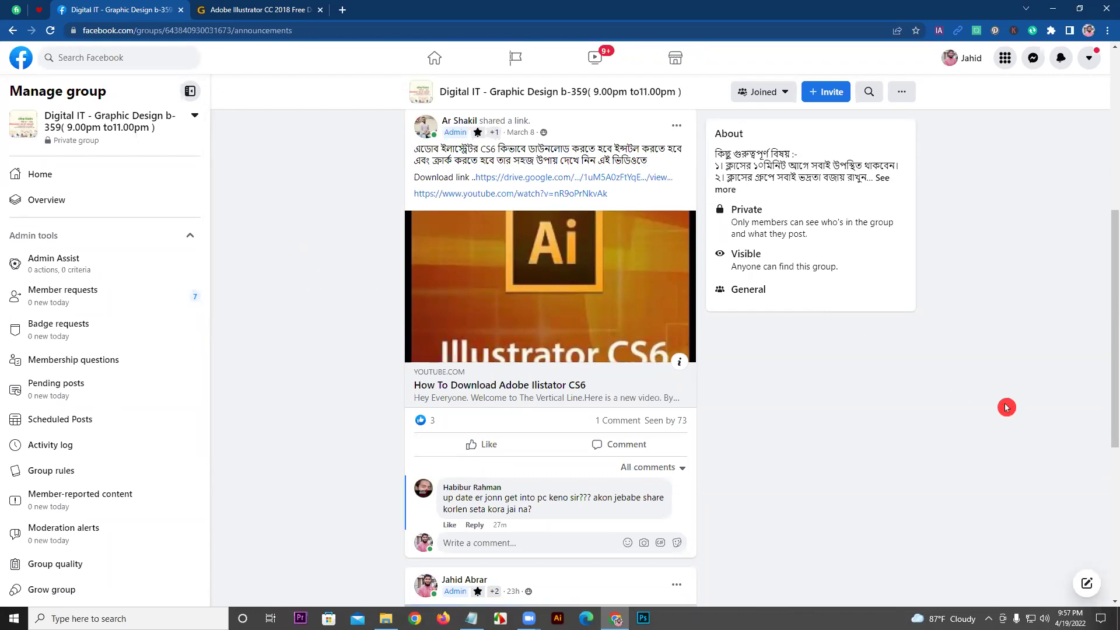
click(554, 616)
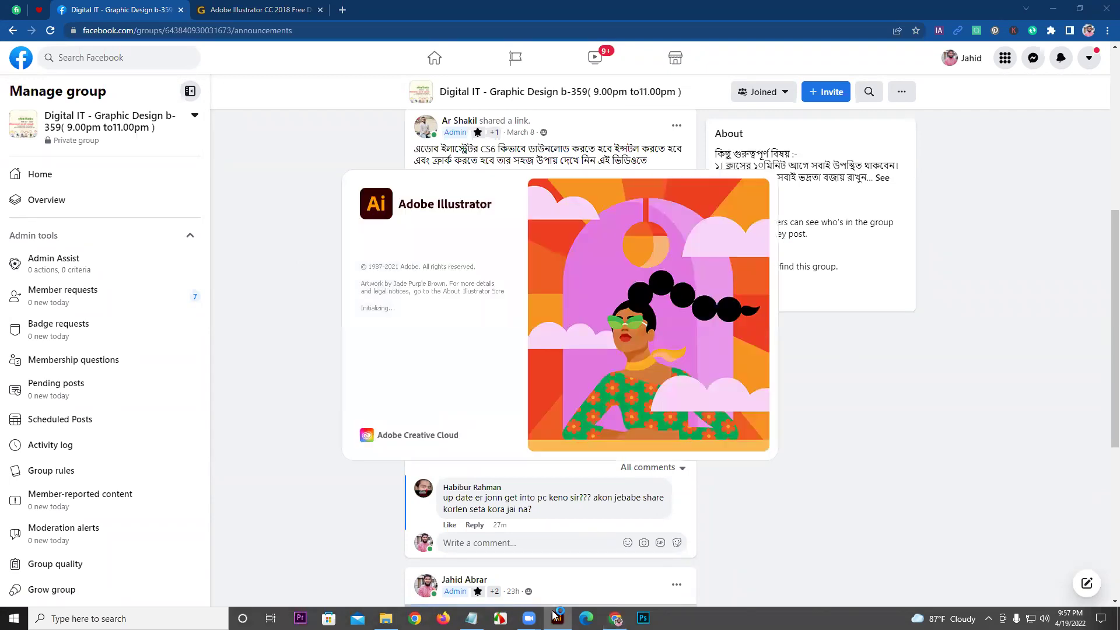
click(473, 465)
click(473, 464)
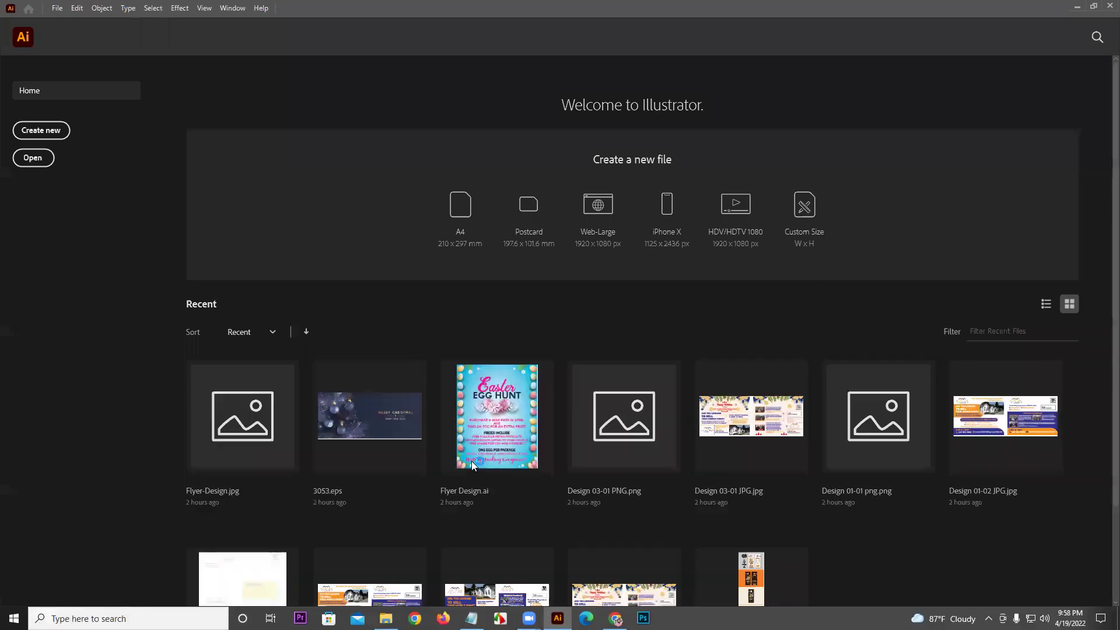
Switch Recent files to list view, then look through the File menu and close it
click(1059, 312)
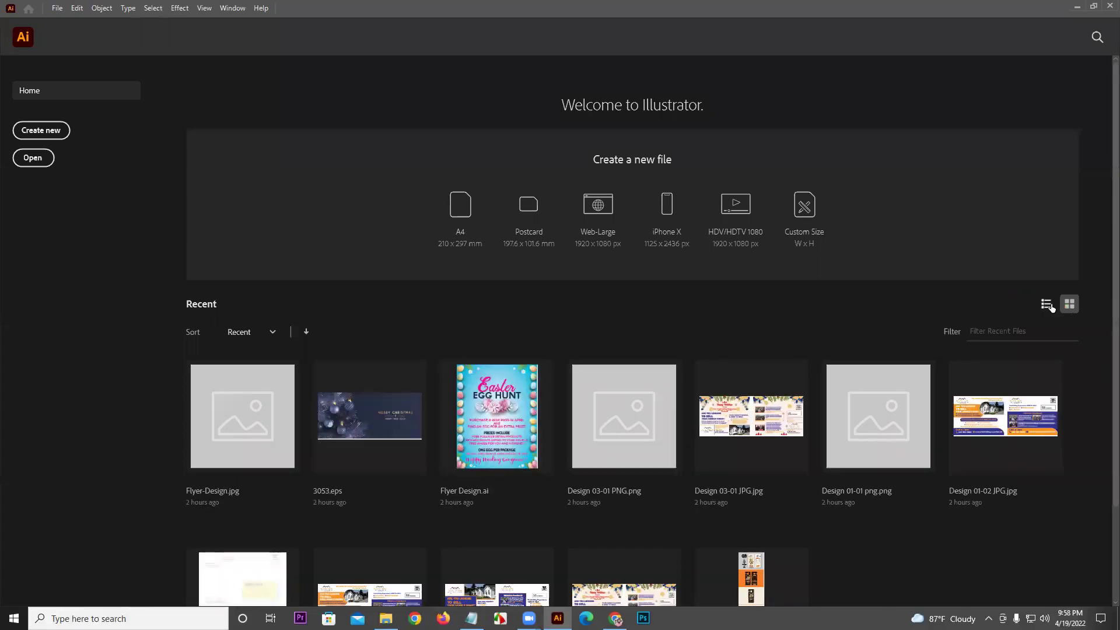
click(1047, 305)
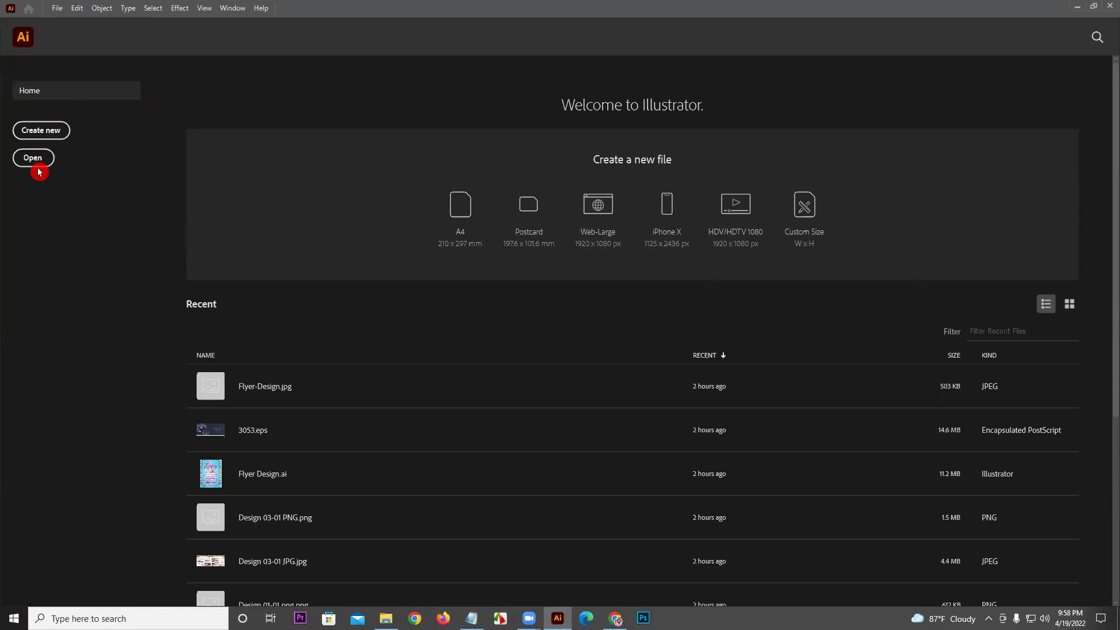
click(48, 111)
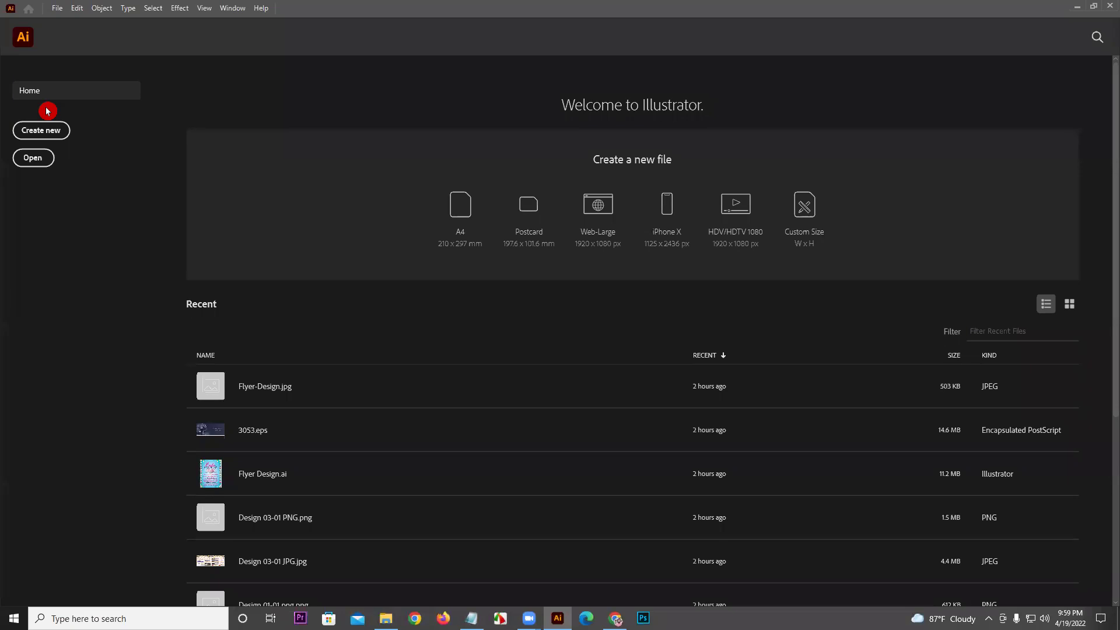
click(57, 8)
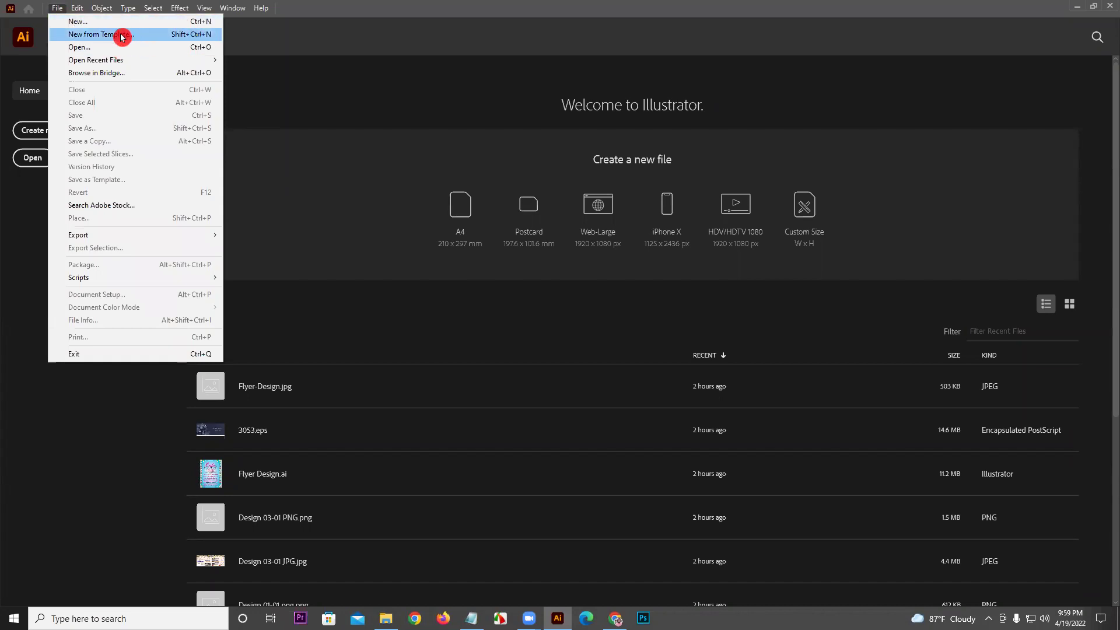
mouse_move(75, 13)
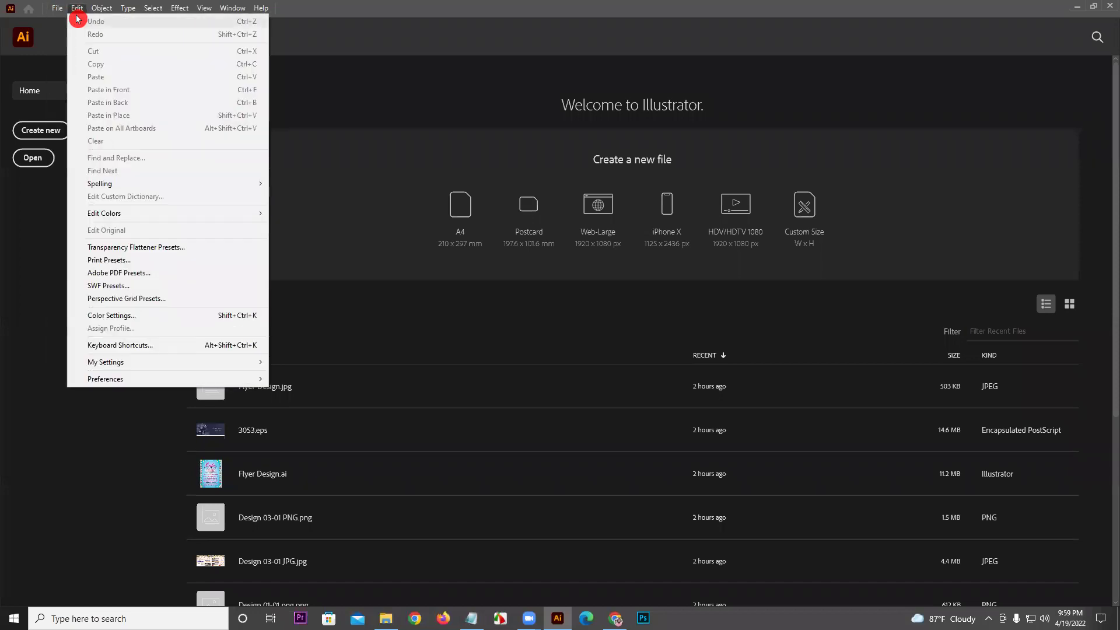
click(35, 128)
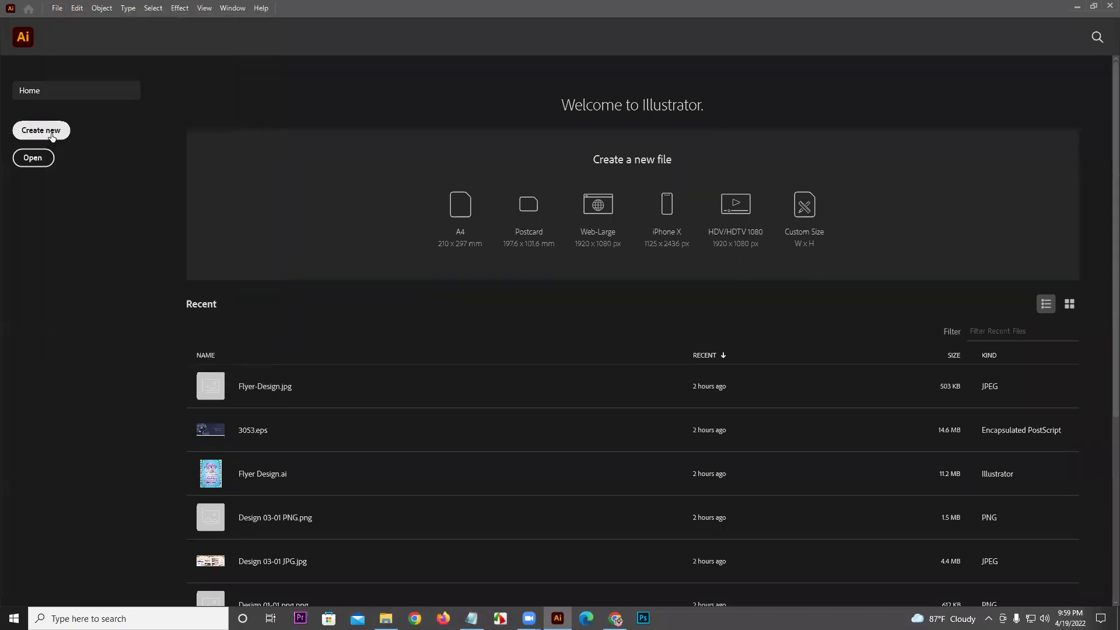
Start a new document and browse the Saved, Mobile, Web and Print presets
click(52, 136)
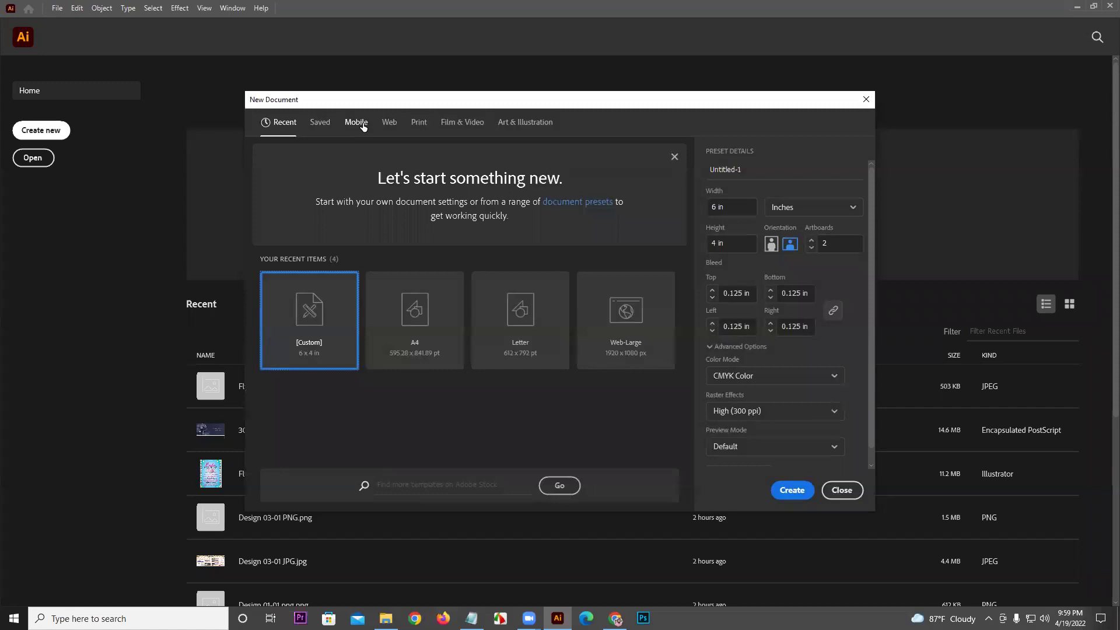
click(453, 127)
drag(414, 103, 368, 122)
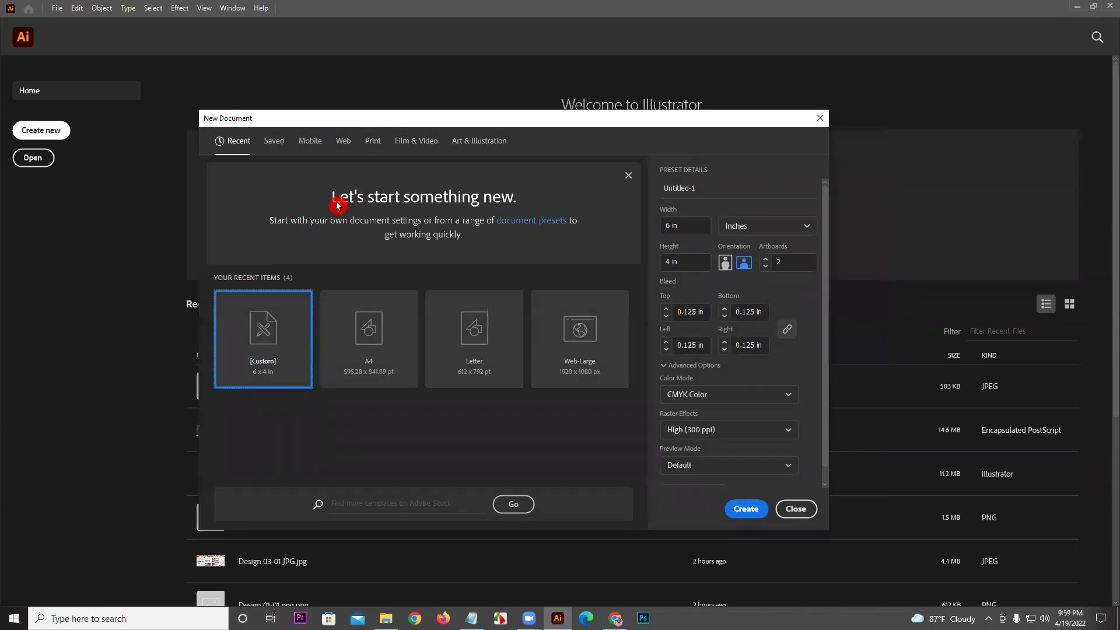
click(276, 145)
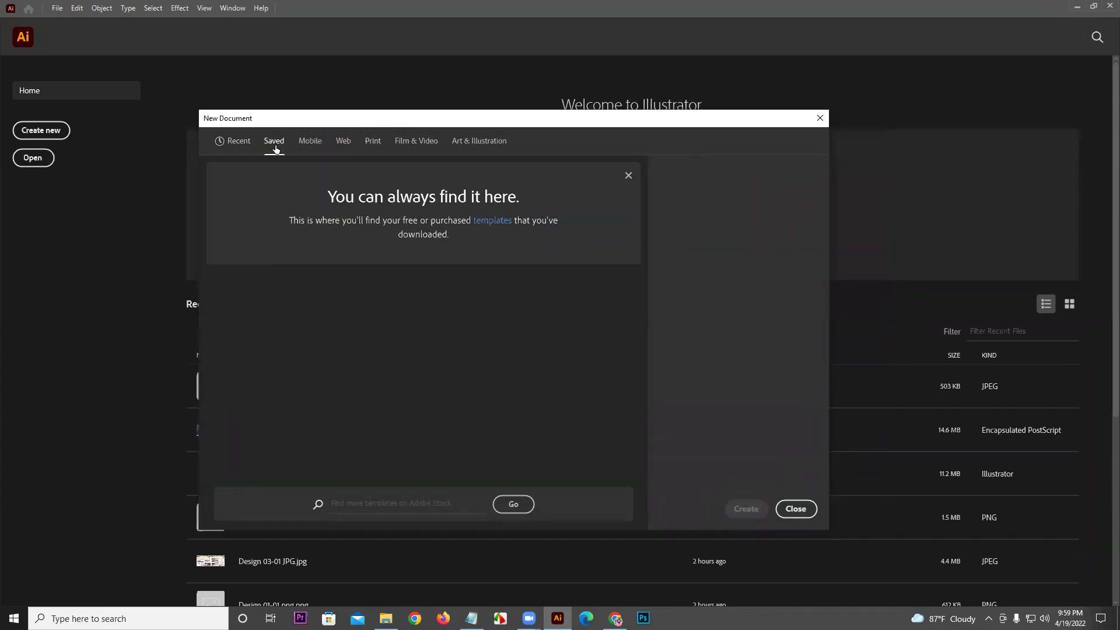
click(304, 142)
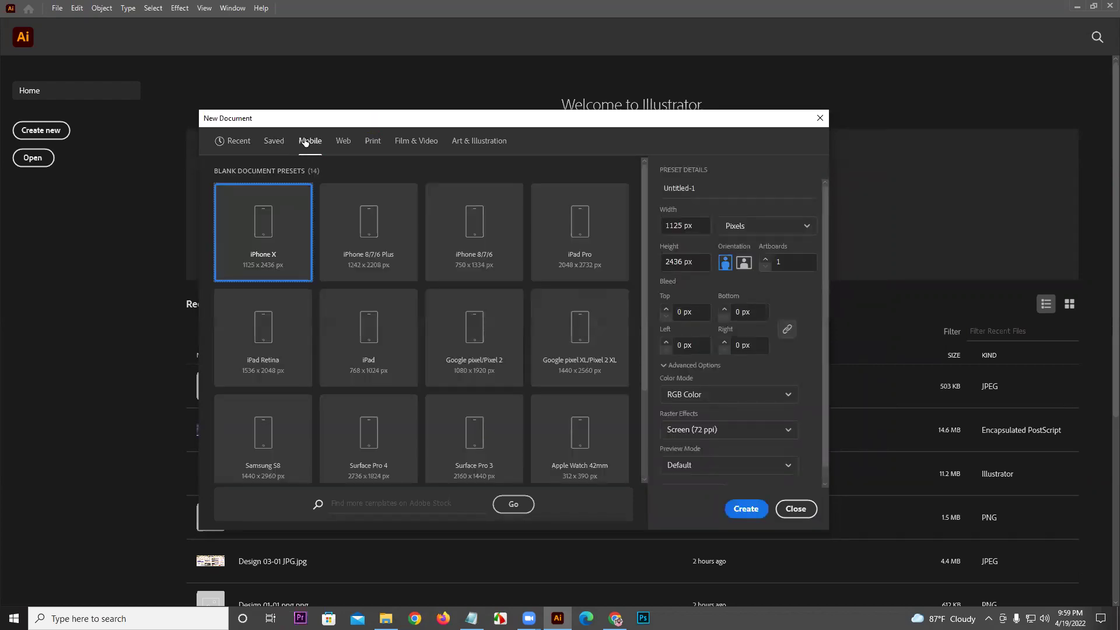
click(343, 143)
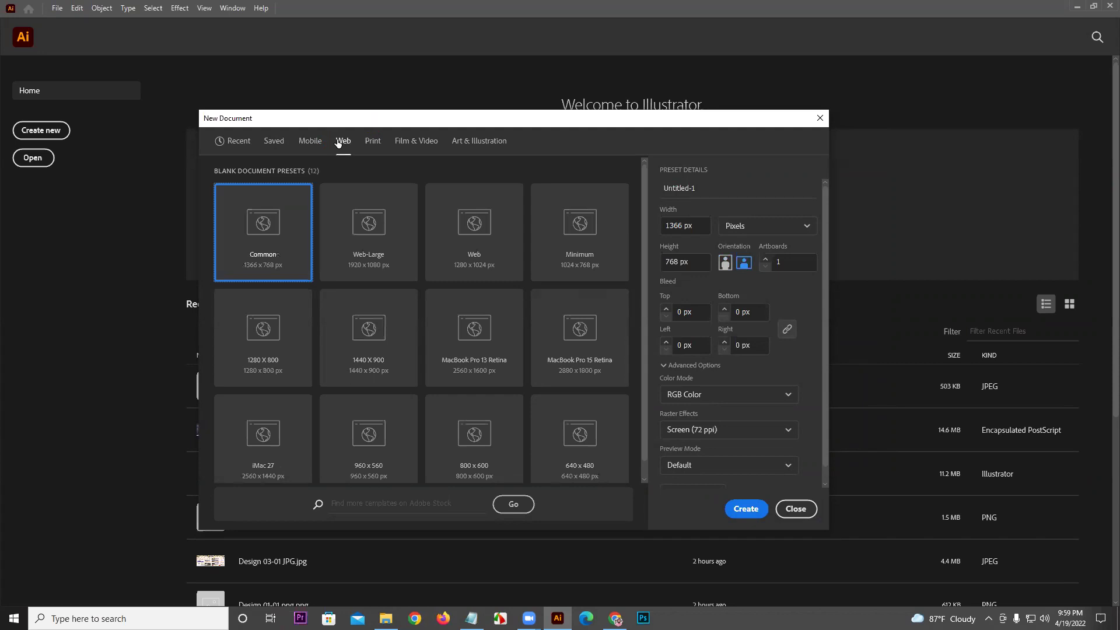
click(372, 142)
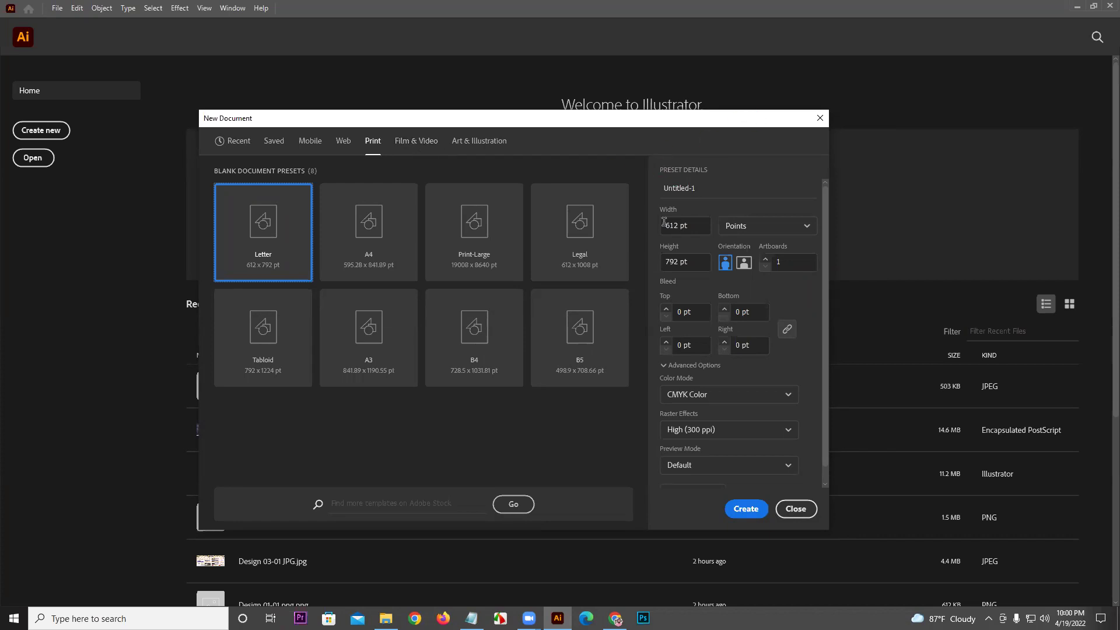
Select the Letter print preset: 612 × 792 pt, CMYK Color, 300 ppi
click(738, 202)
scroll(700, 198, down, 1)
scroll(697, 189, up, 1)
click(739, 214)
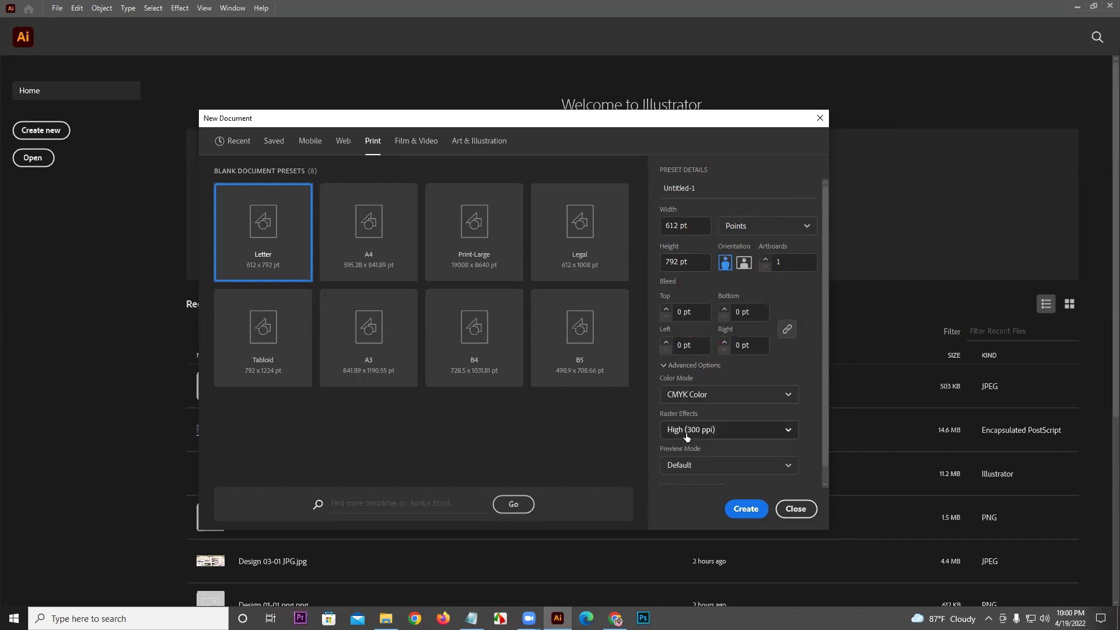
scroll(740, 333, down, 1)
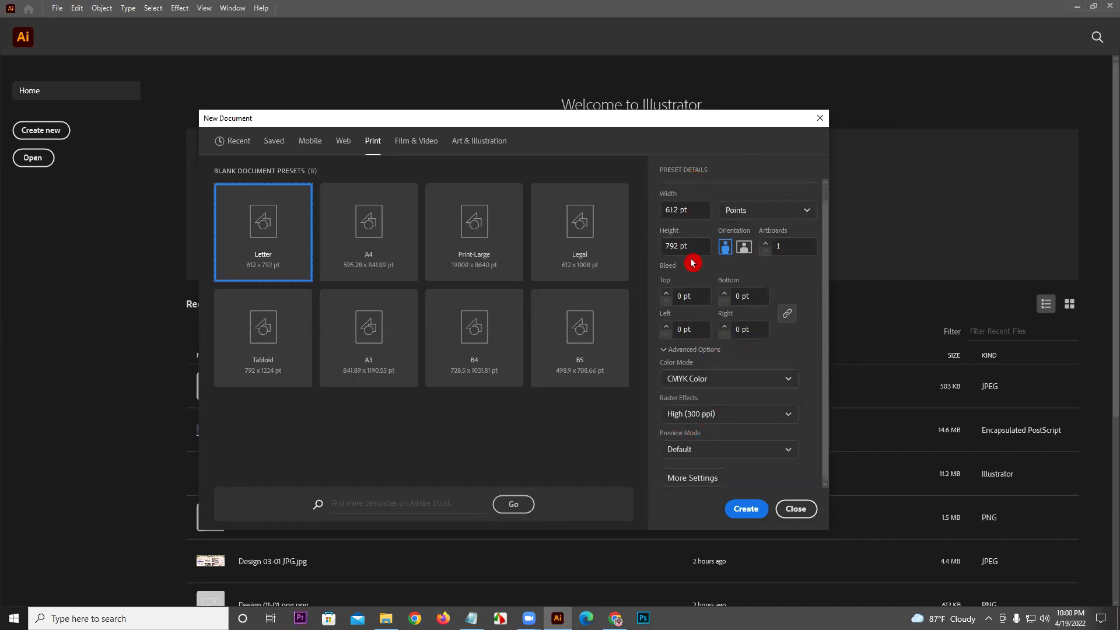
click(692, 481)
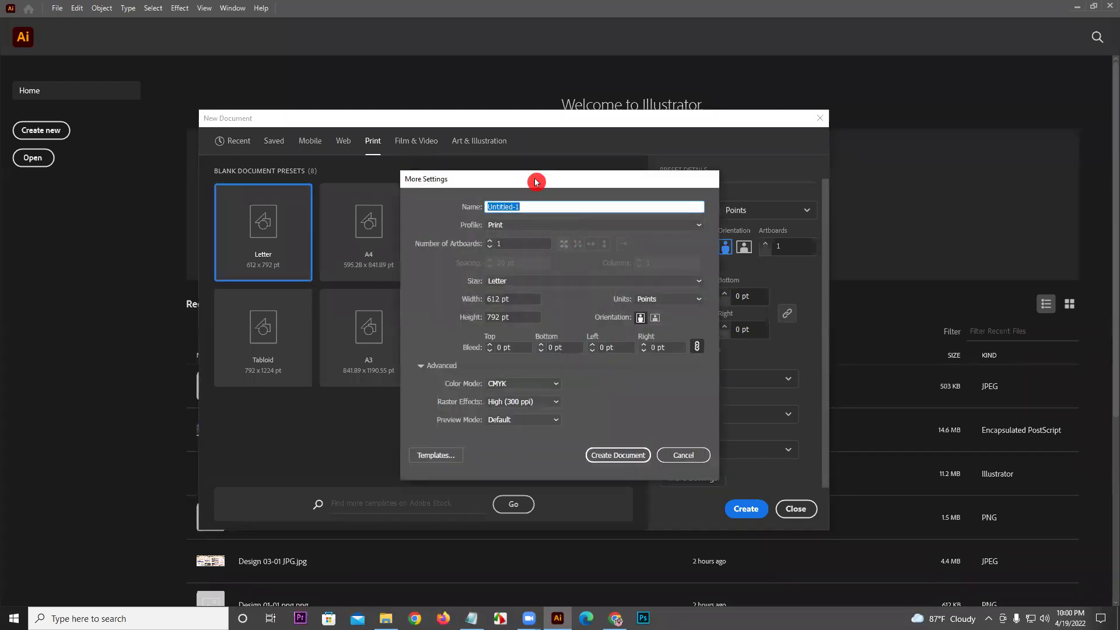
drag(536, 182, 519, 128)
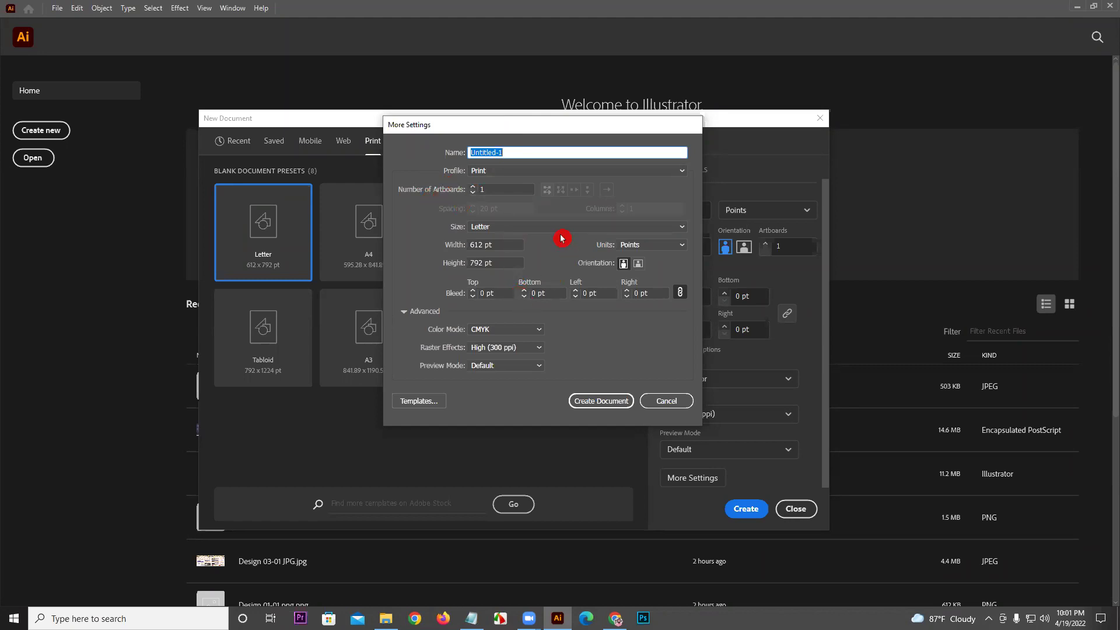
click(483, 228)
click(507, 228)
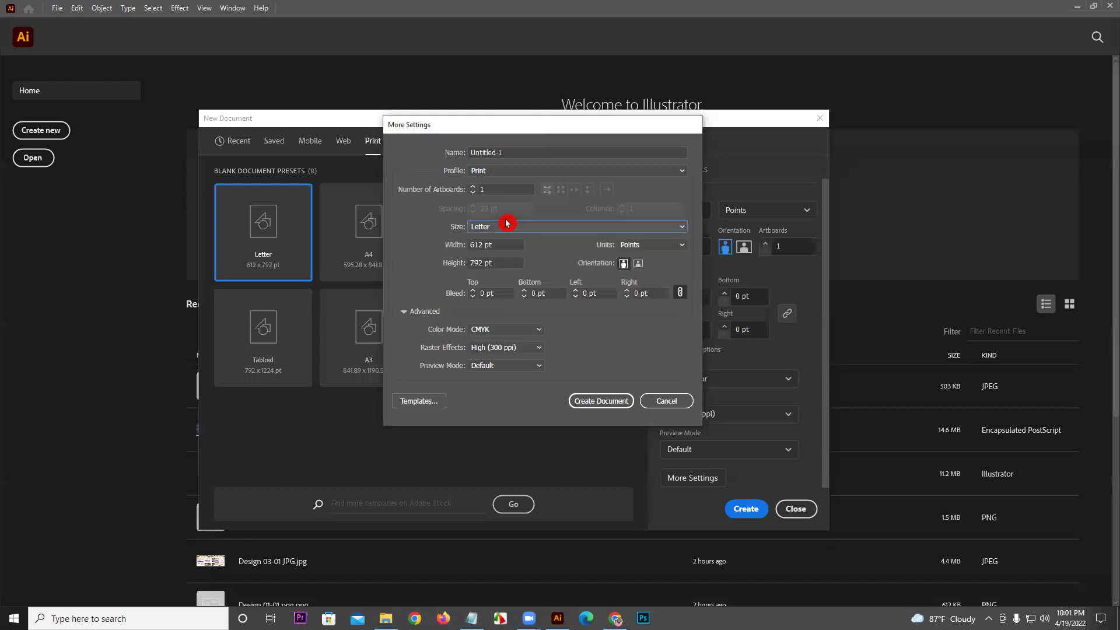
click(489, 228)
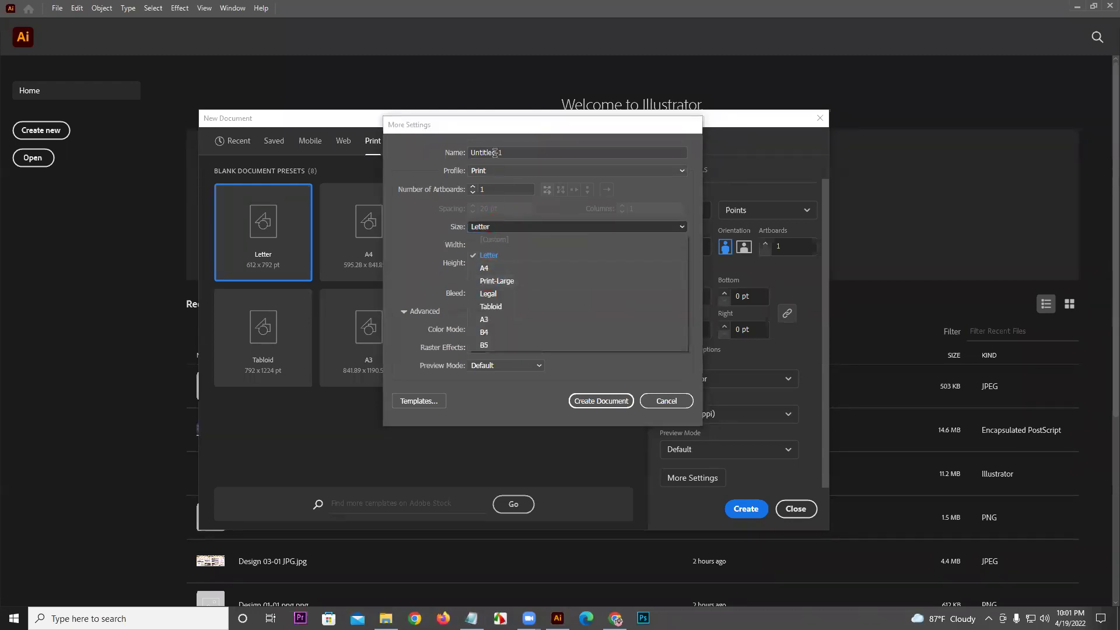
click(489, 209)
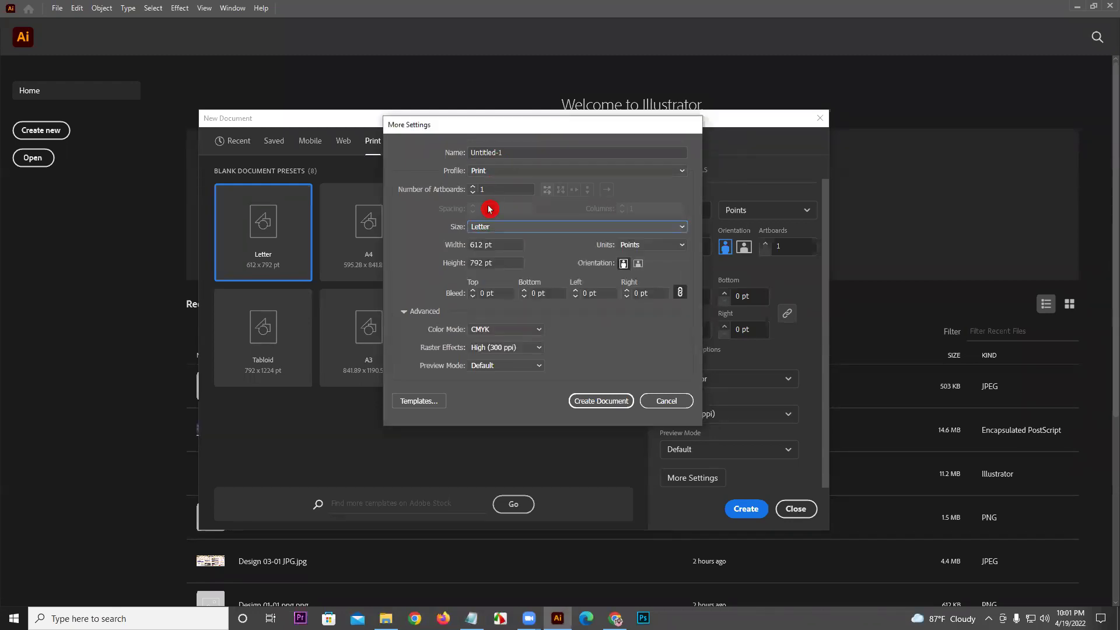
click(490, 172)
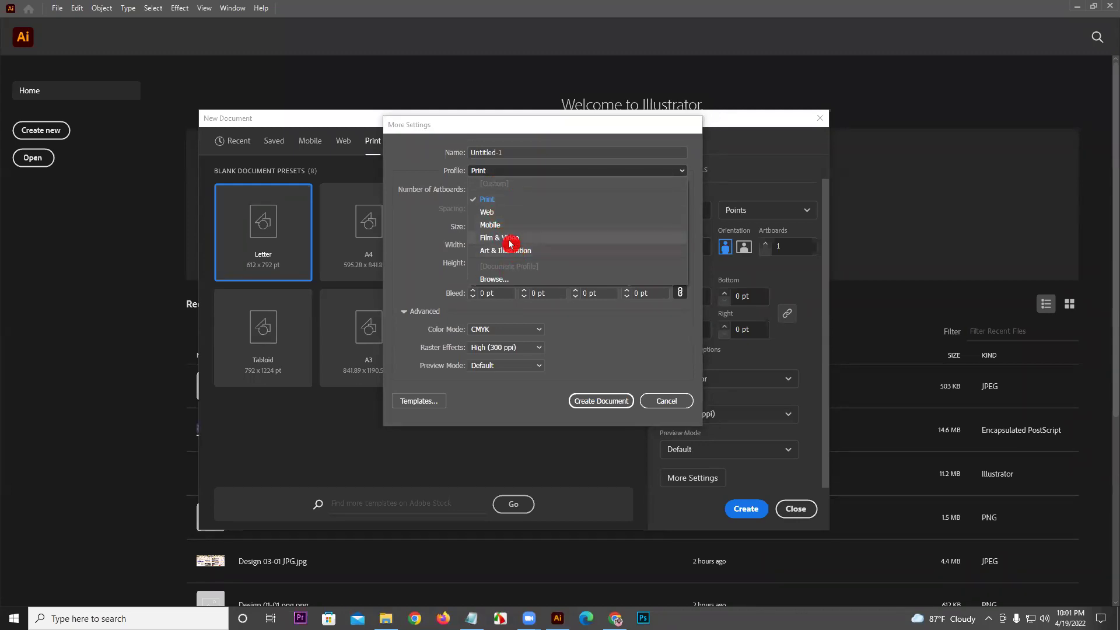
click(508, 174)
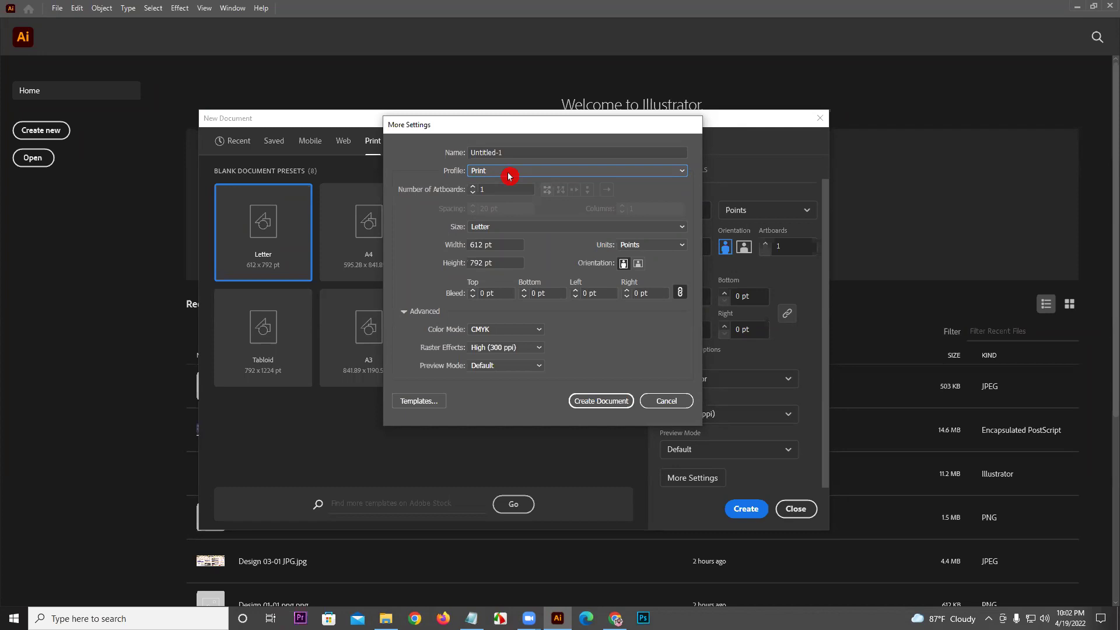
click(506, 245)
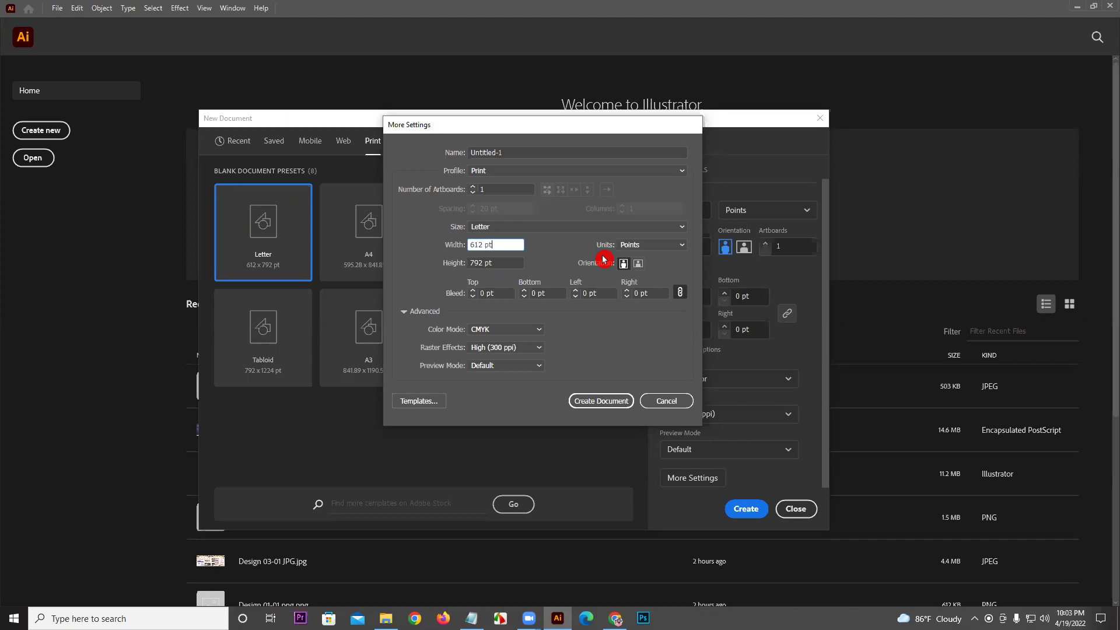
Switch units to Pixels and set width and height to 1000 px
click(635, 245)
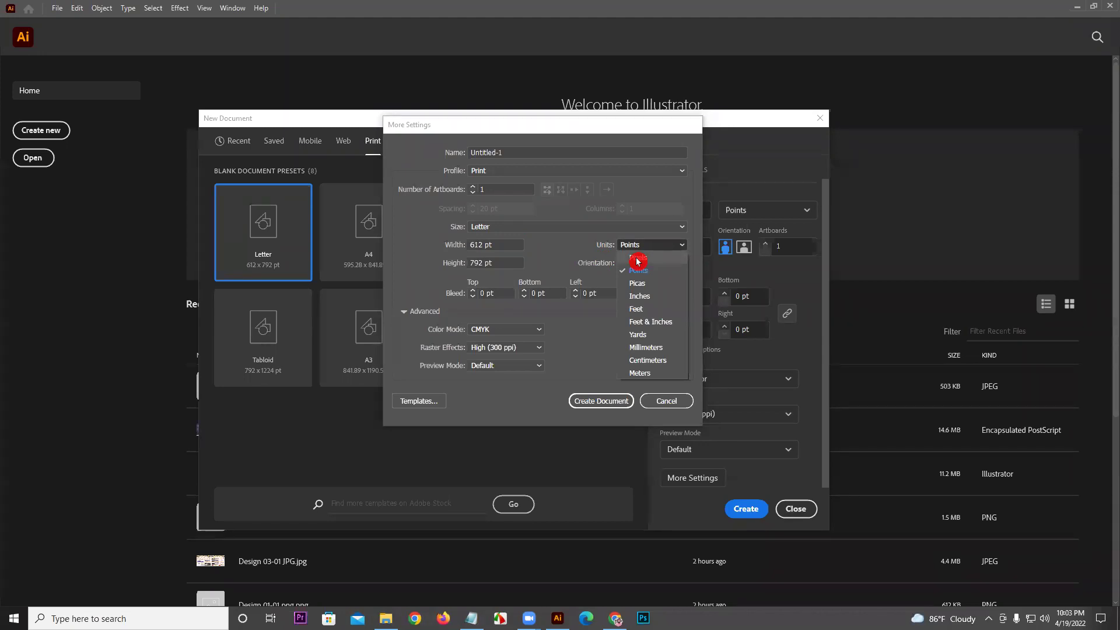
click(646, 257)
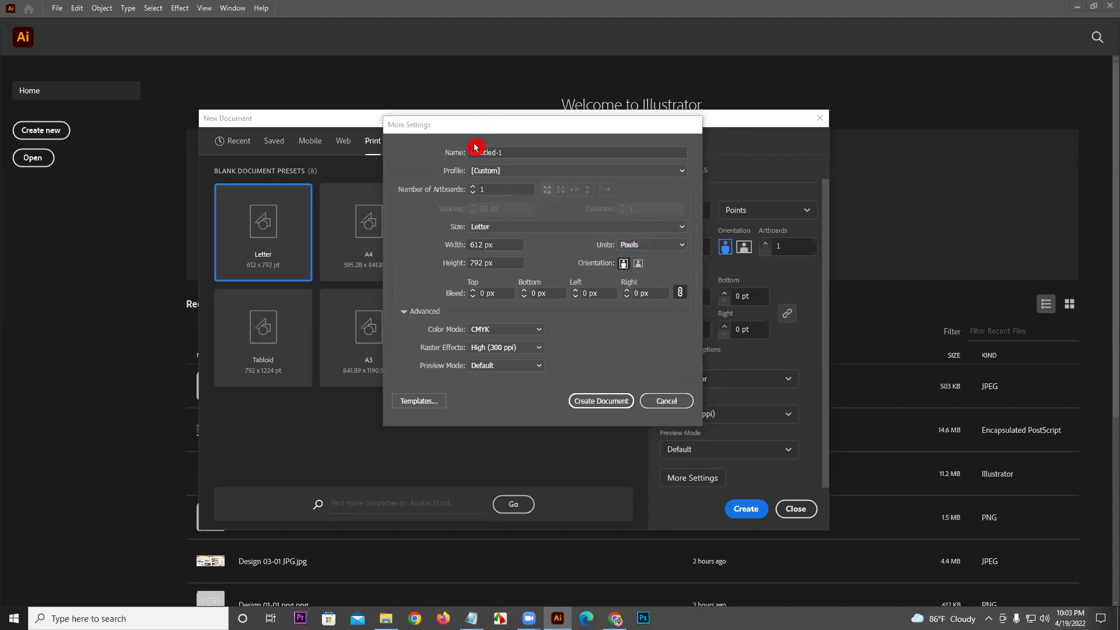
drag(474, 124, 466, 127)
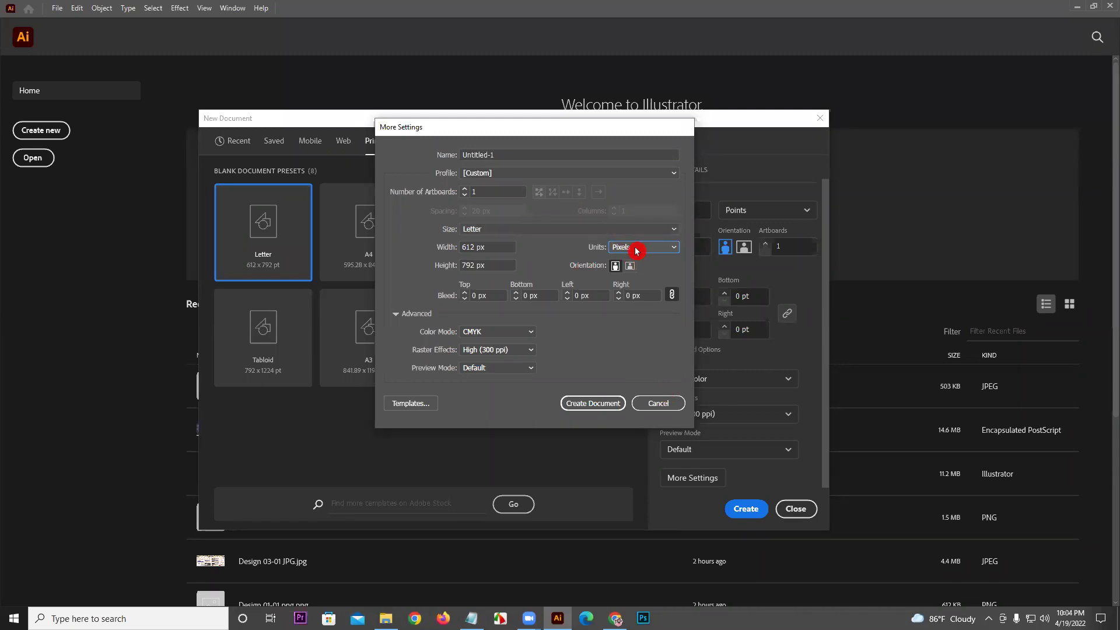
drag(495, 249, 415, 255)
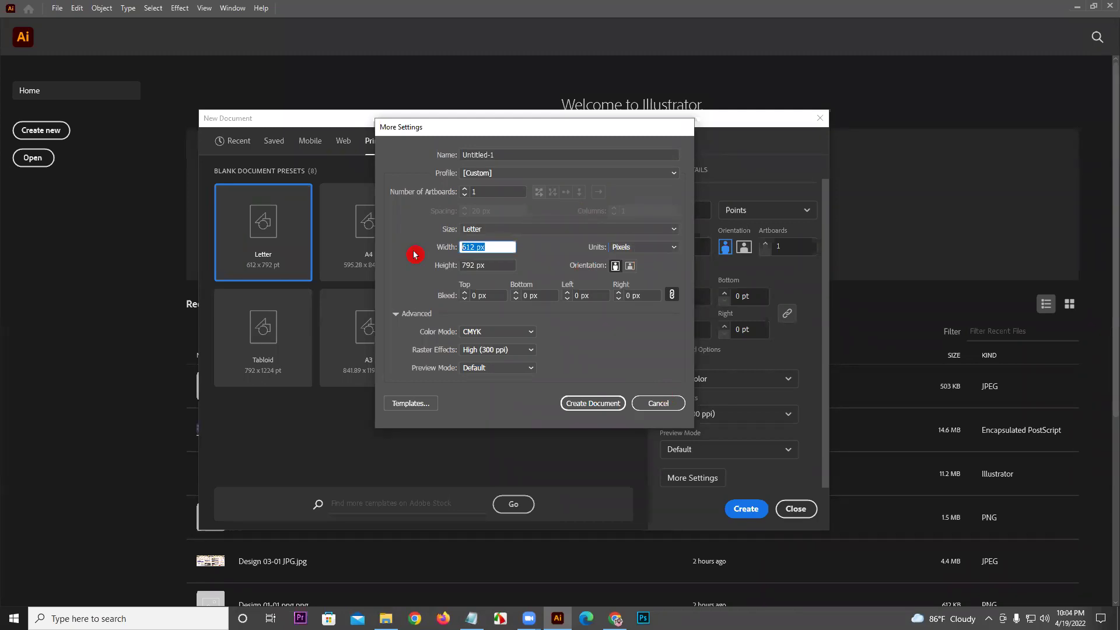
text(1000)
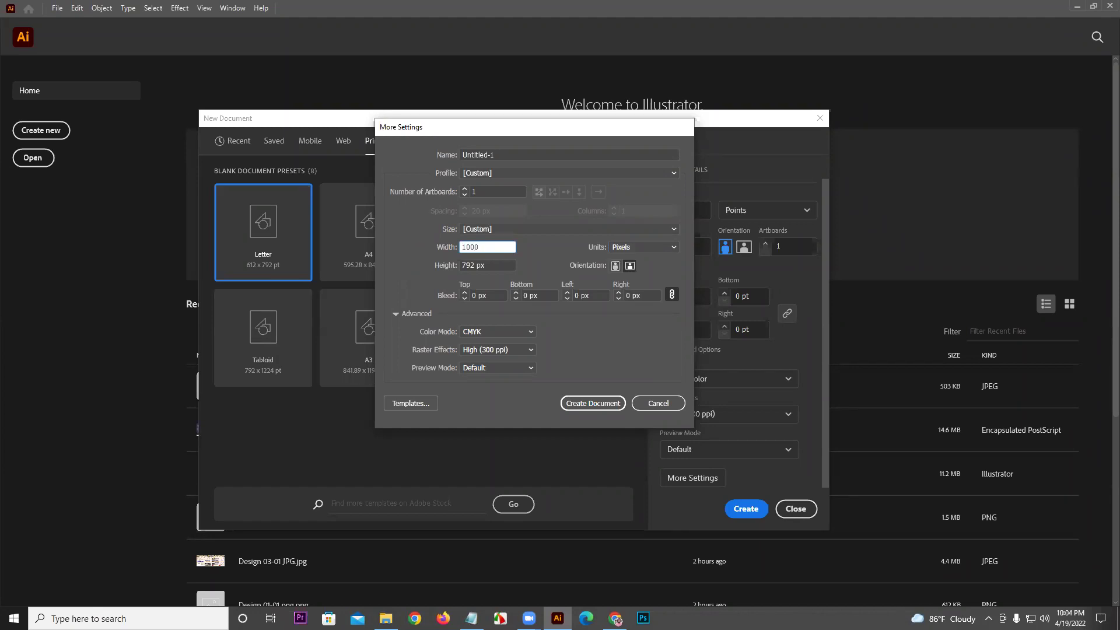
drag(498, 264, 415, 274)
text(1000)
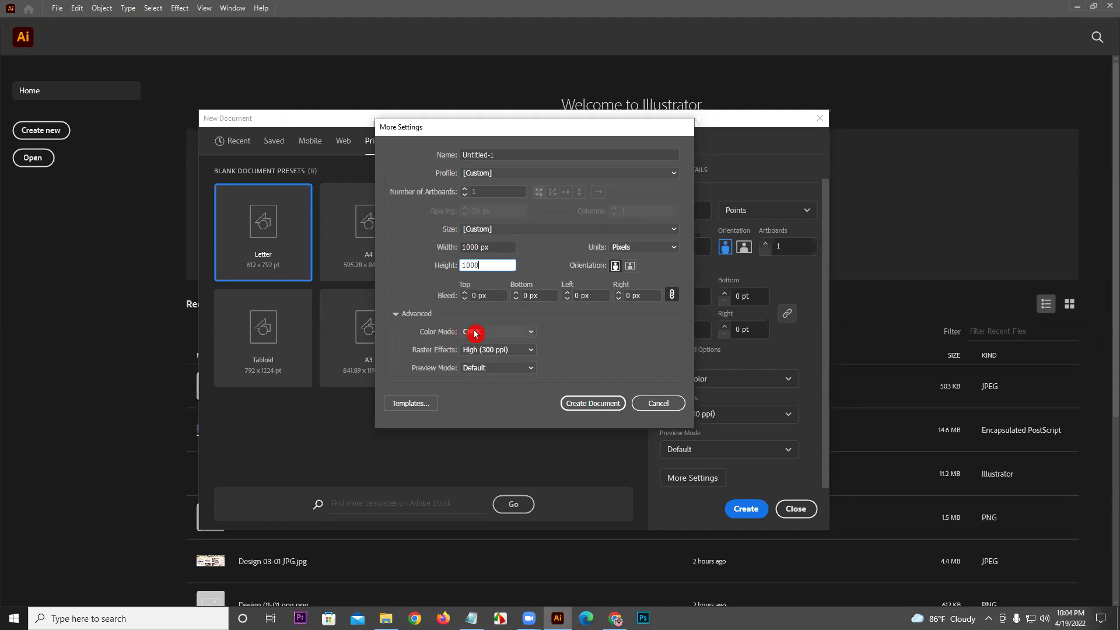
Change Color Mode to RGB and keep Raster Effects at High (300 ppi)
click(465, 333)
click(478, 333)
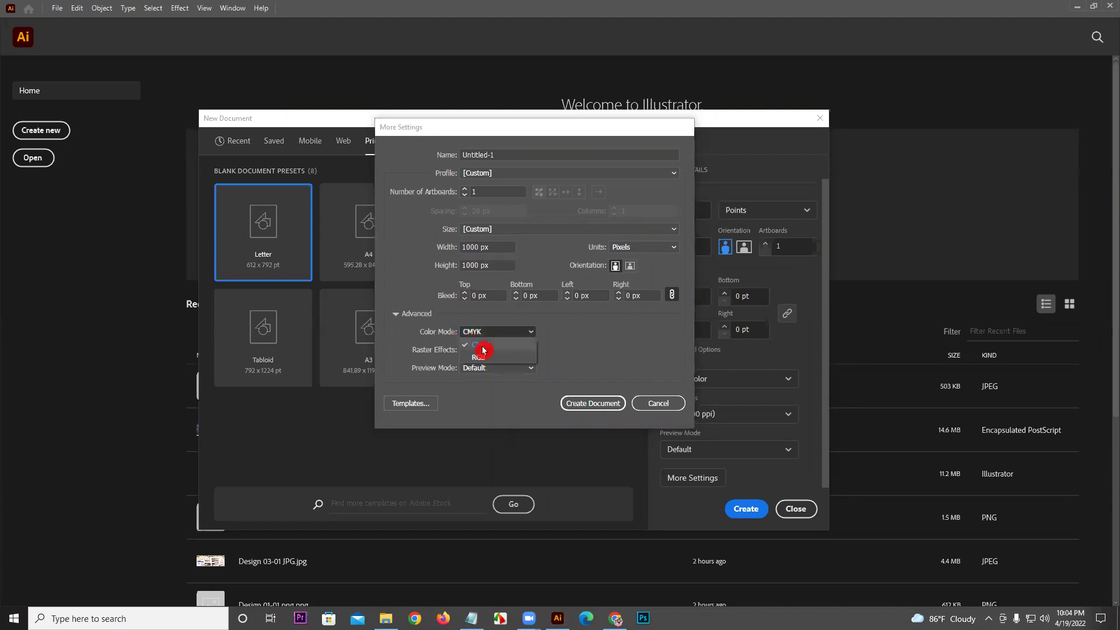
click(482, 358)
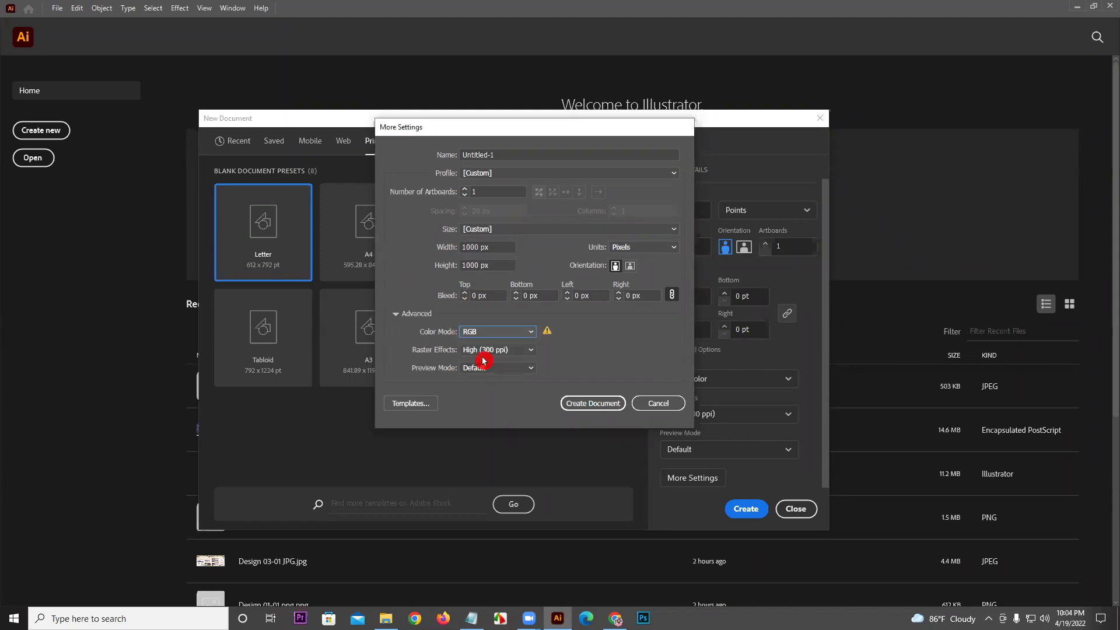
click(489, 352)
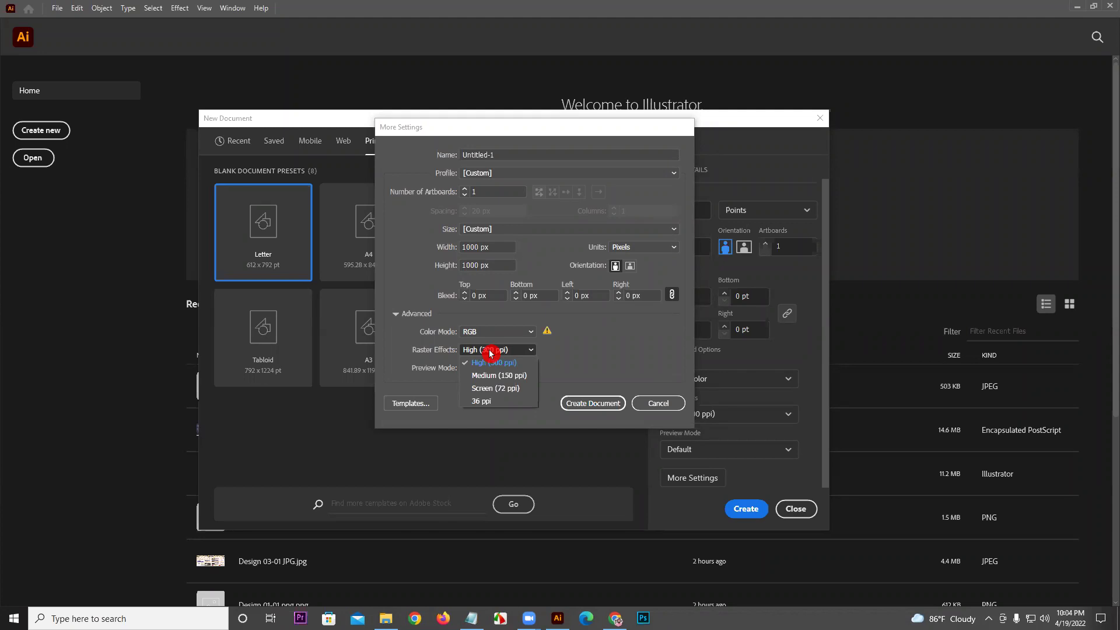
click(488, 350)
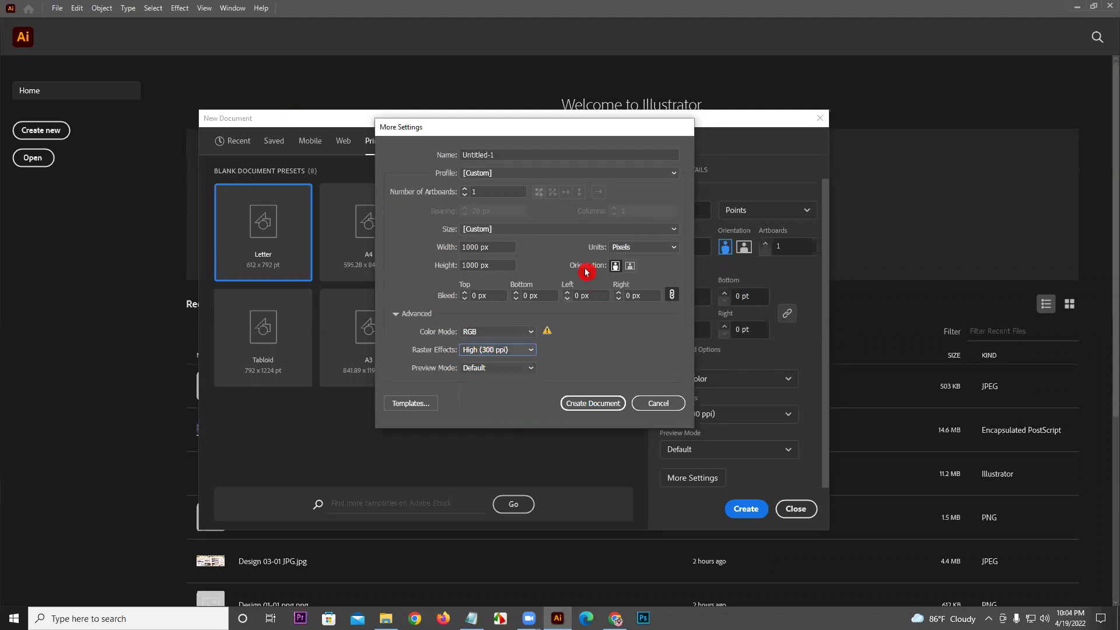
Create the 1000 × 1000 px RGB Untitled-1 document, then start another via File > New
click(603, 409)
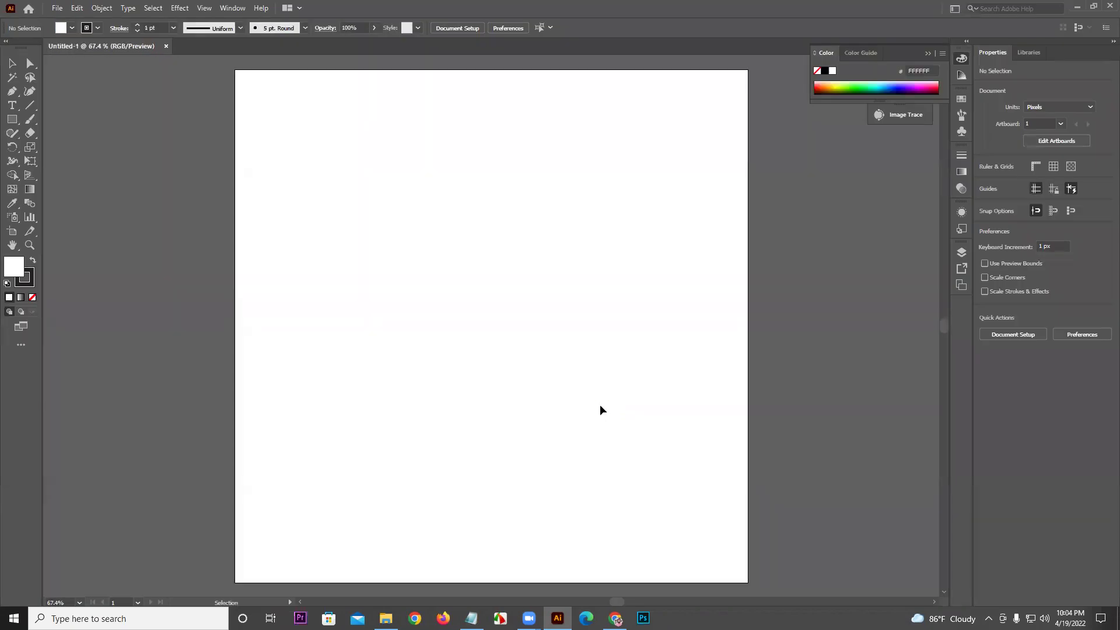
scroll(573, 370, down, 2)
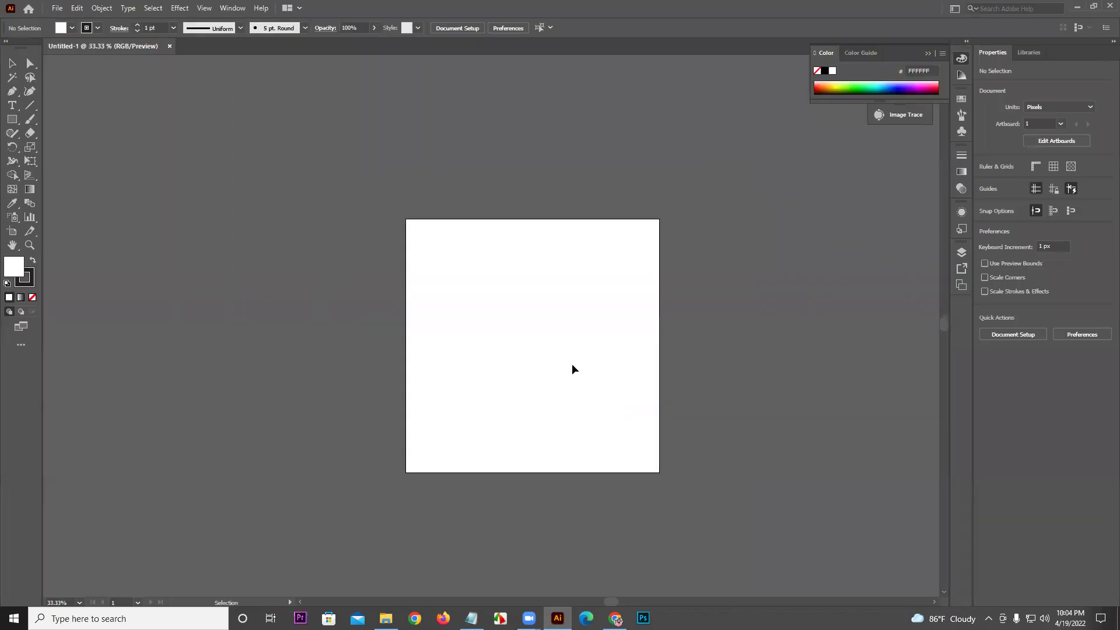
drag(575, 375, 515, 297)
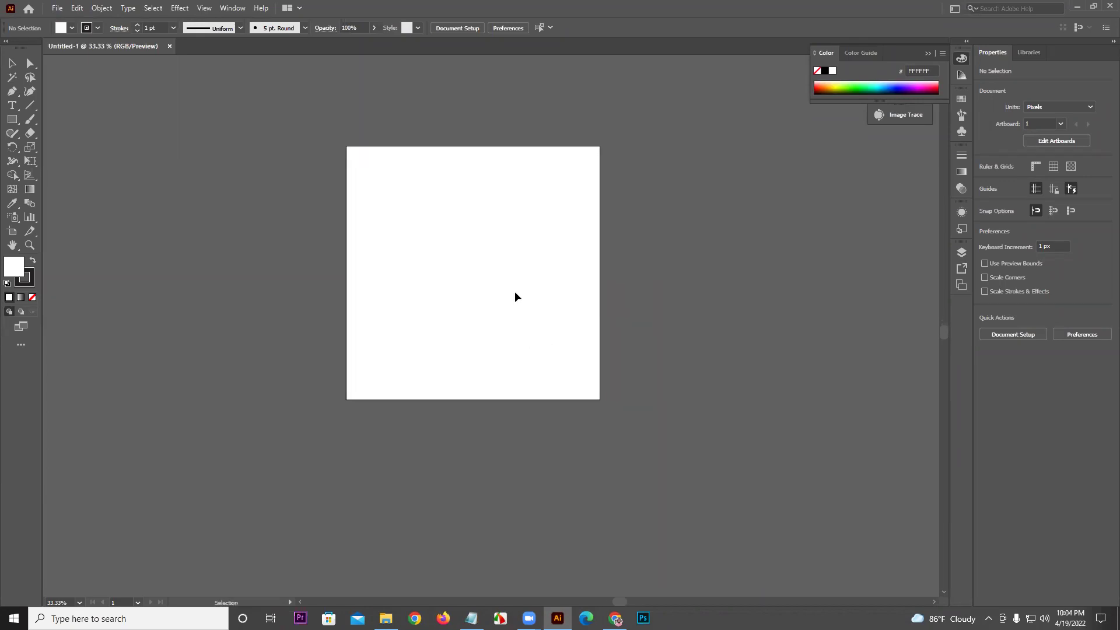
click(57, 8)
click(69, 22)
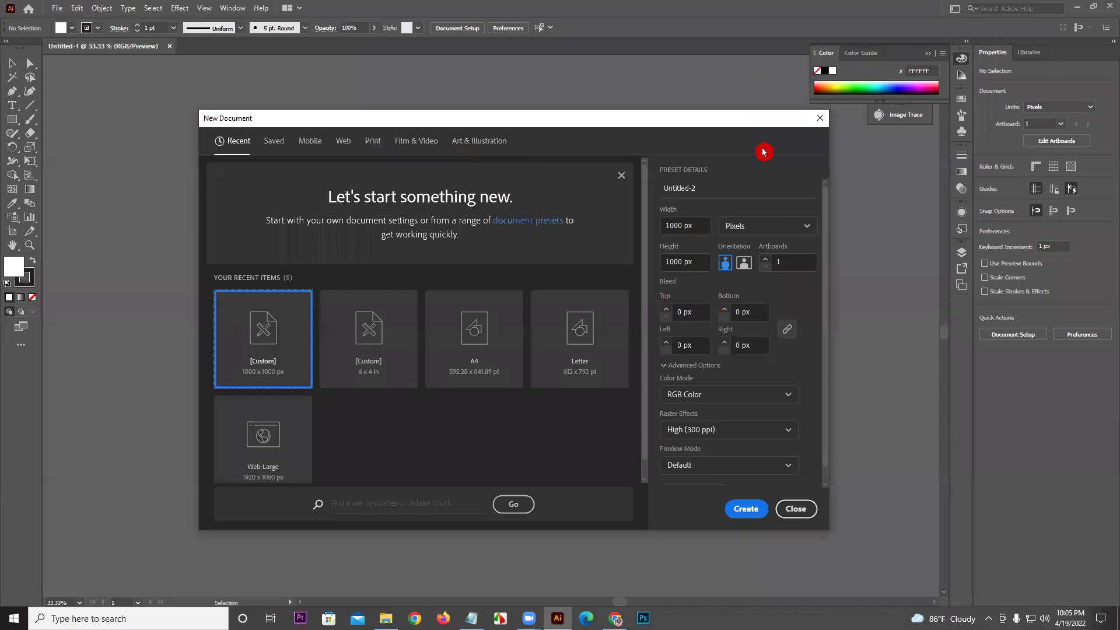
Give Untitled-2 two artboards and a 7 px bleed on all sides
scroll(734, 315, down, 1)
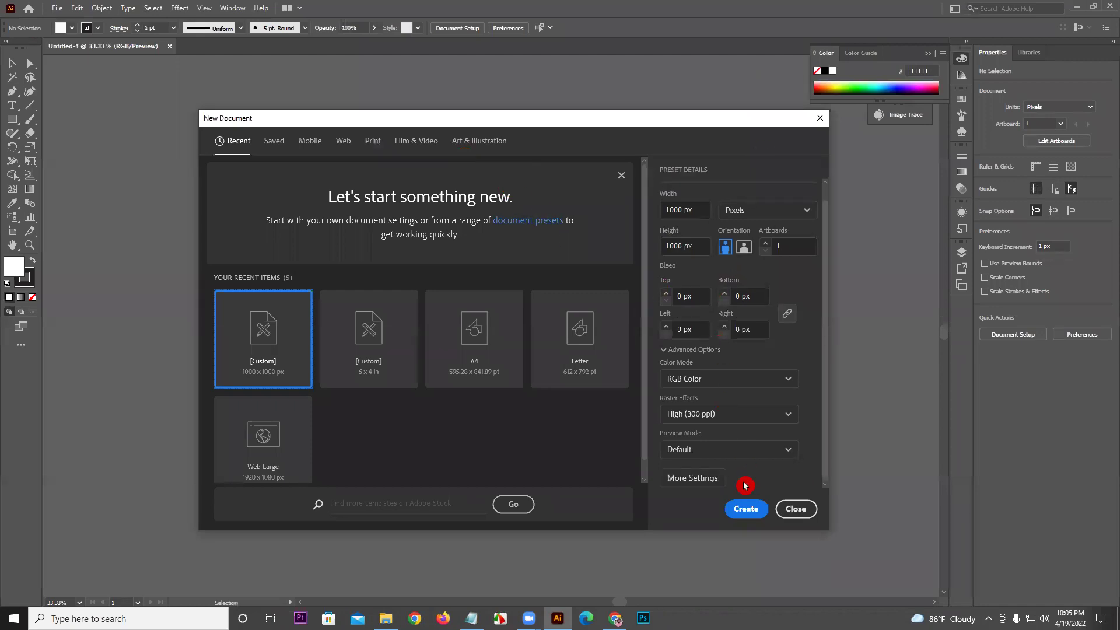
click(710, 478)
click(474, 192)
click(465, 190)
click(472, 190)
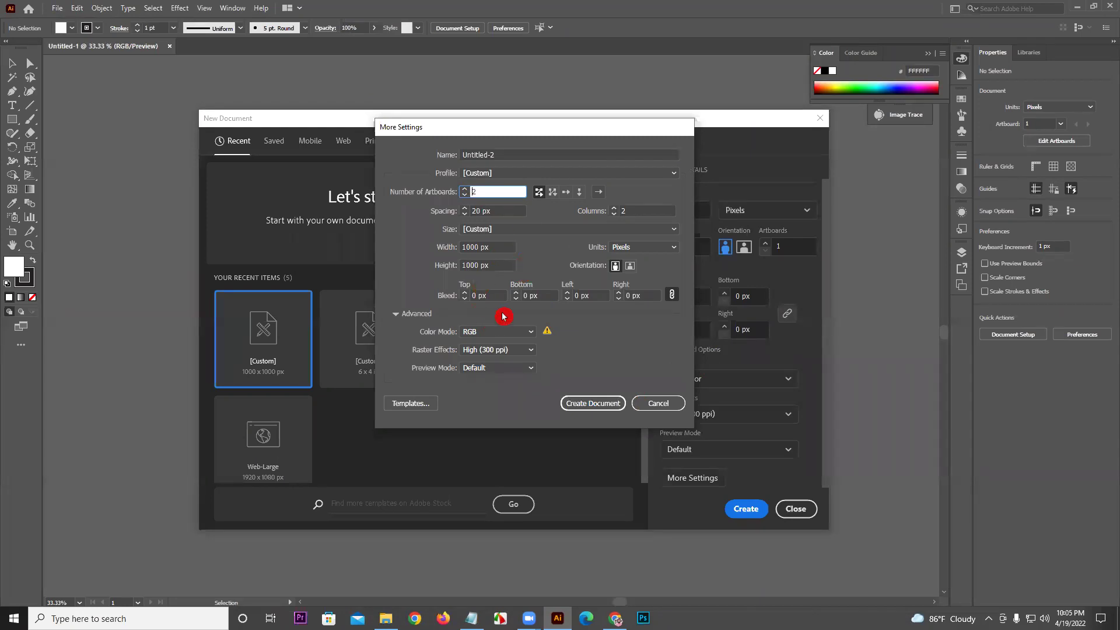
click(465, 298)
click(464, 293)
click(464, 293)
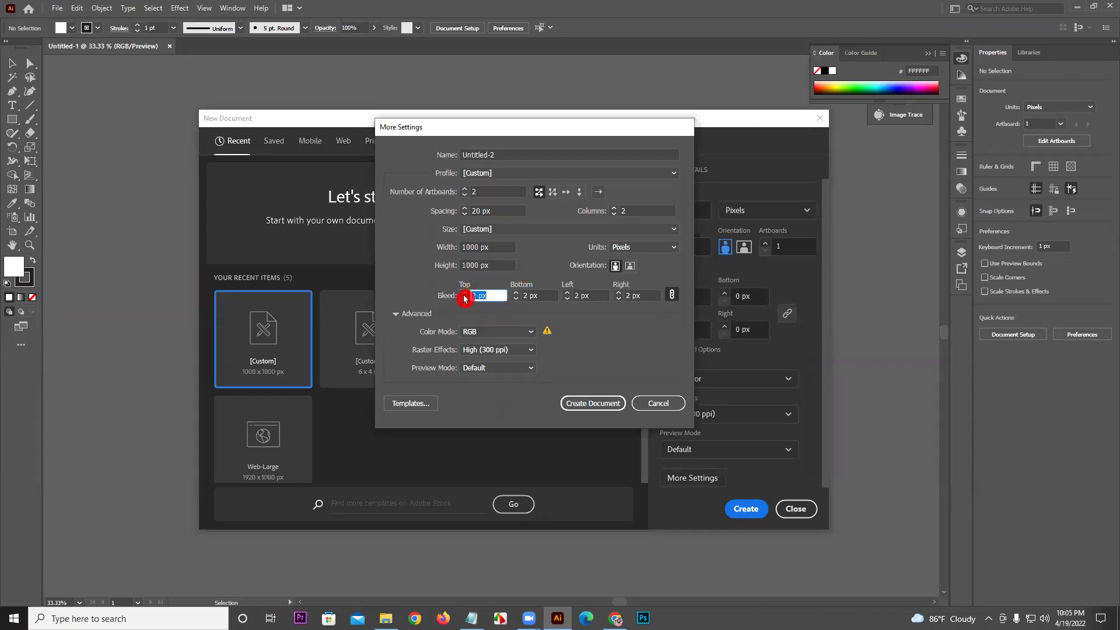
click(465, 294)
click(464, 294)
Create Untitled-2 with two 1000 × 1000 px artboards and zoom to inspect them
key(Return)
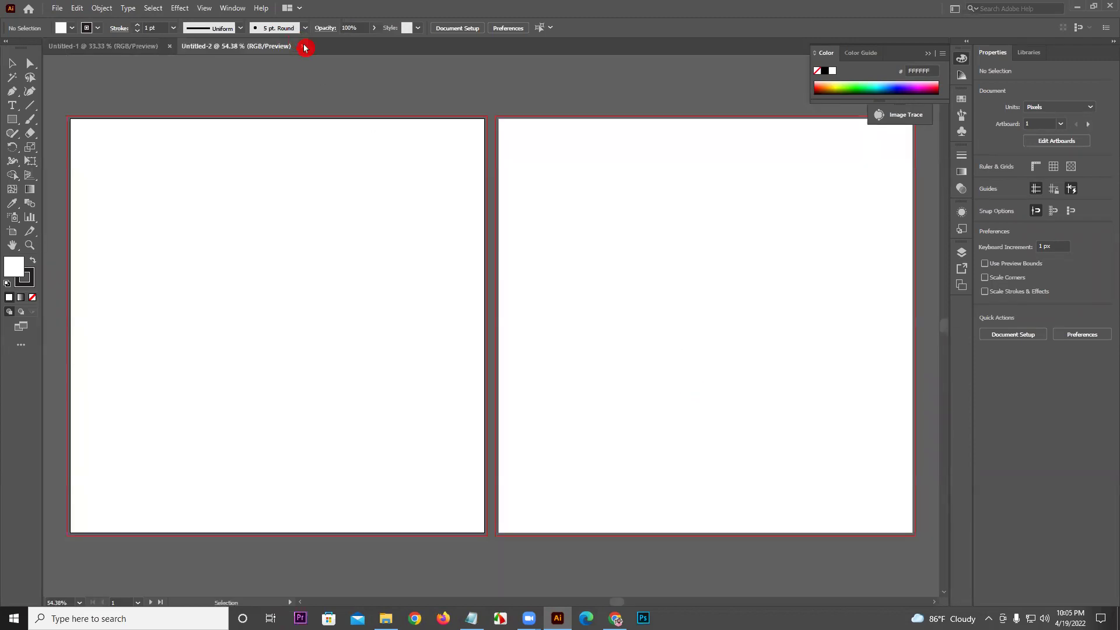
scroll(487, 118, up, 6)
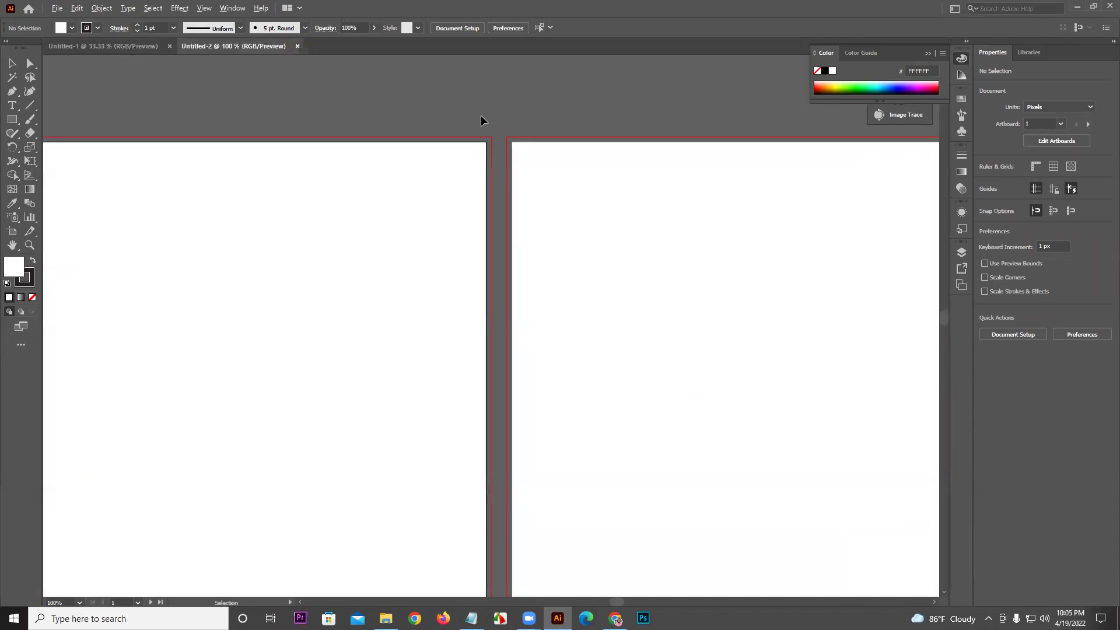
scroll(526, 221, up, 5)
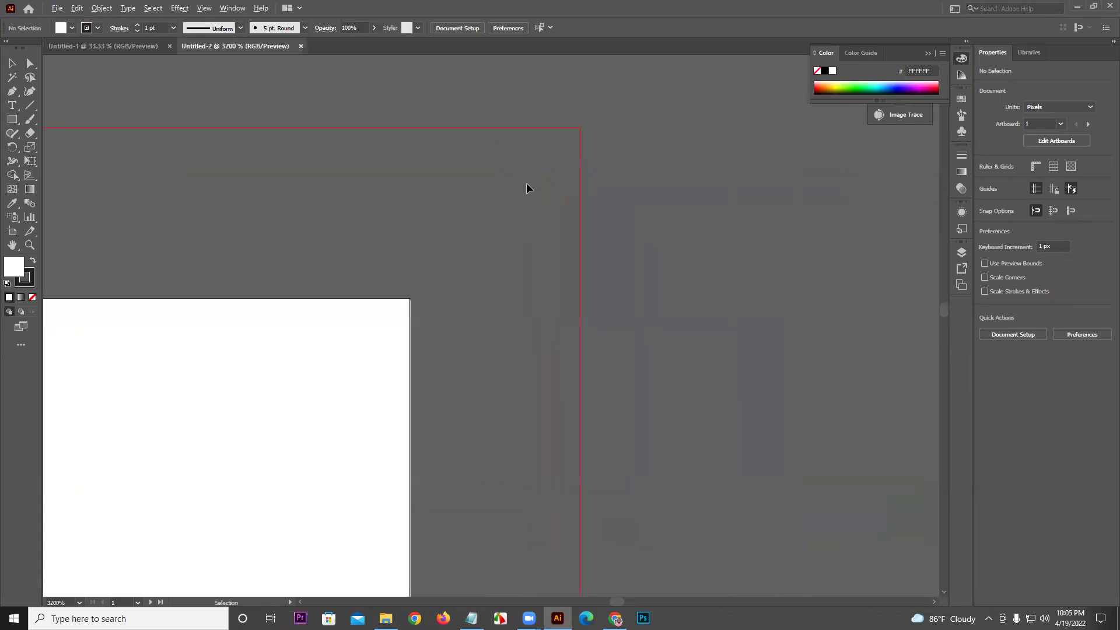
scroll(525, 186, down, 14)
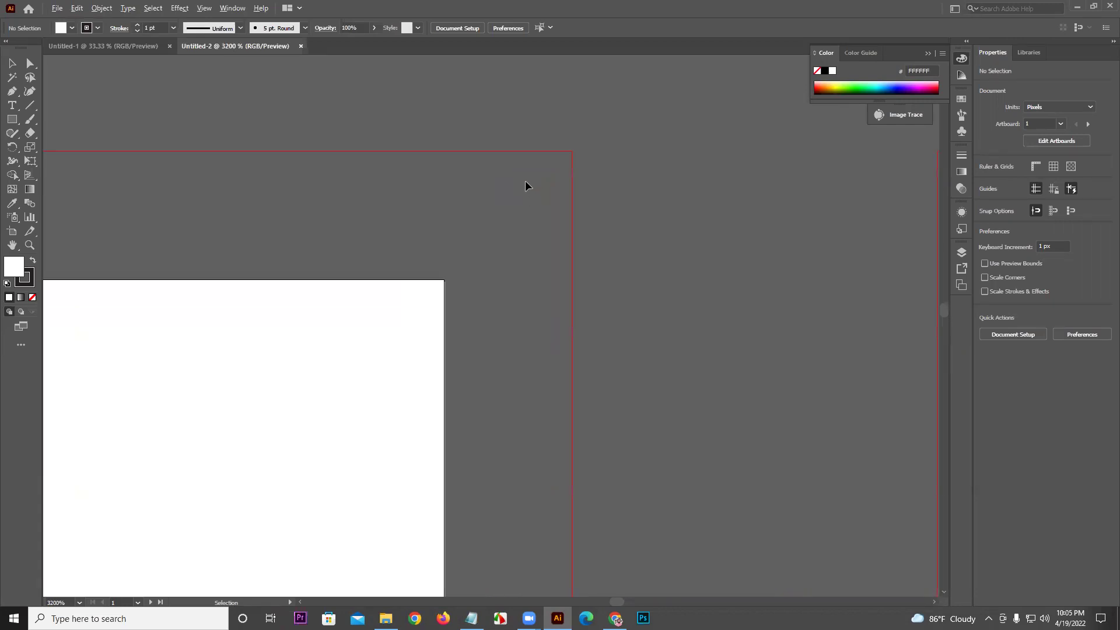
scroll(455, 201, up, 1)
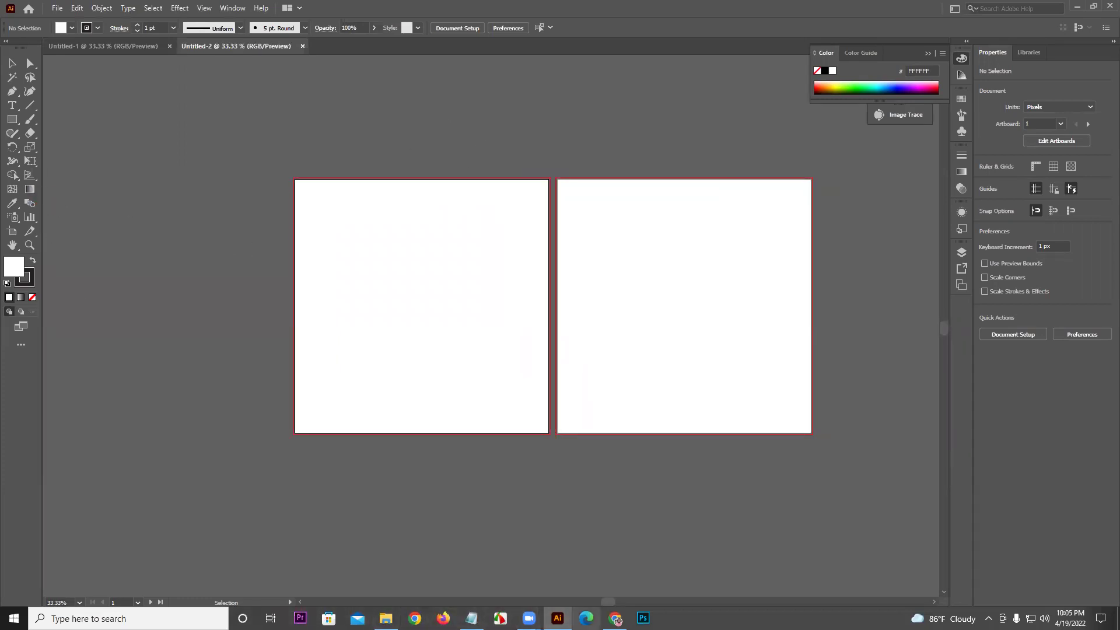
Open digital-it-grapic.pdf from E: > digital it > Graphic design > modiul
mouse_move(386, 617)
click(379, 569)
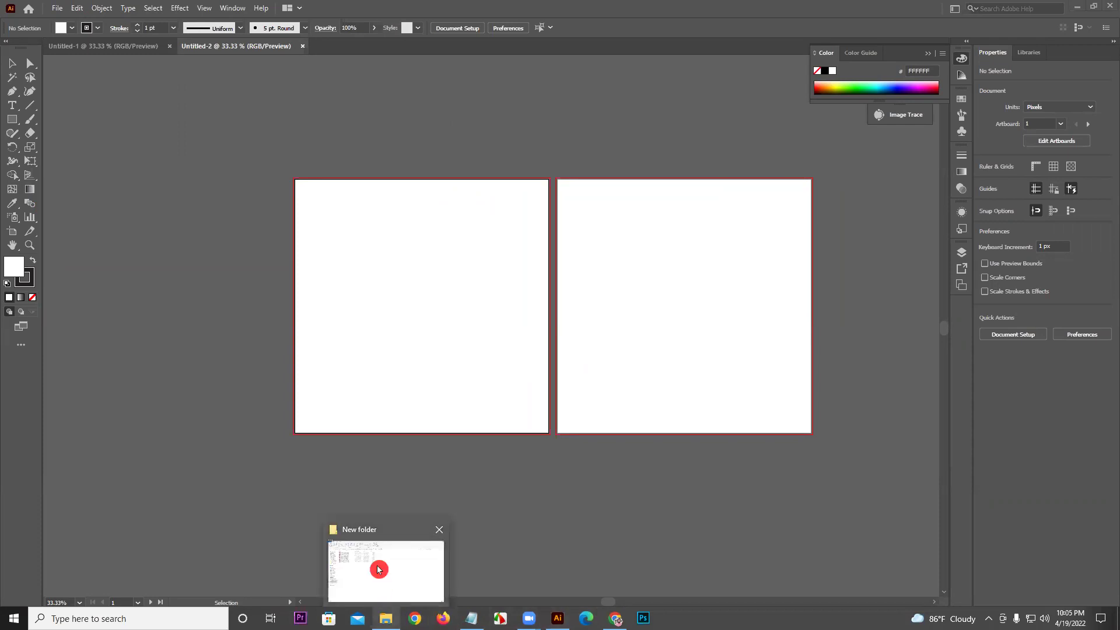
click(75, 409)
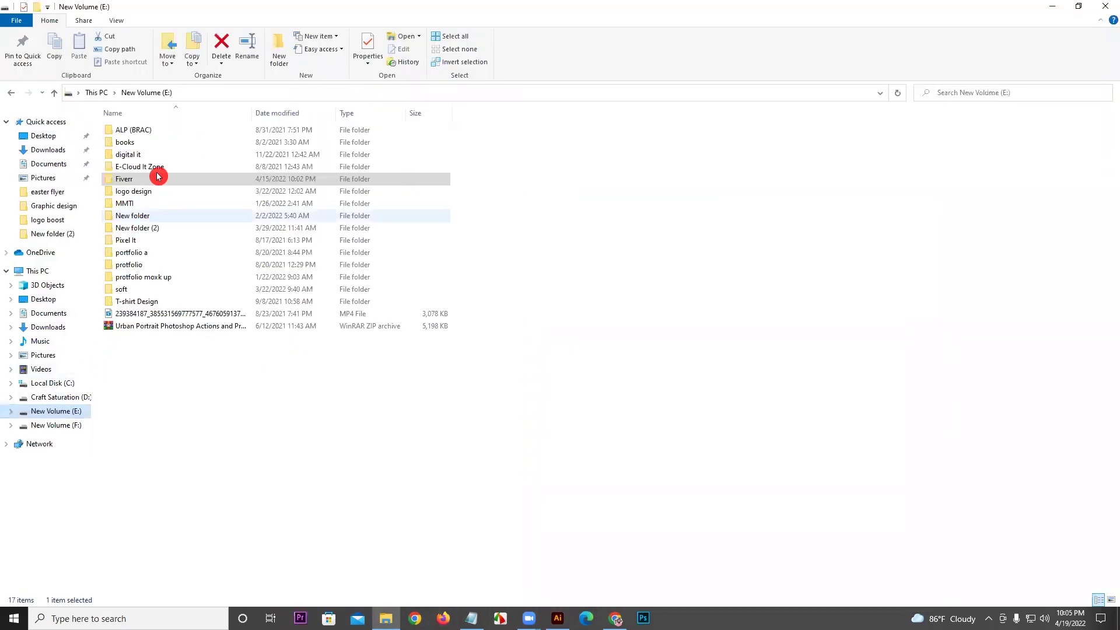
double_click(168, 152)
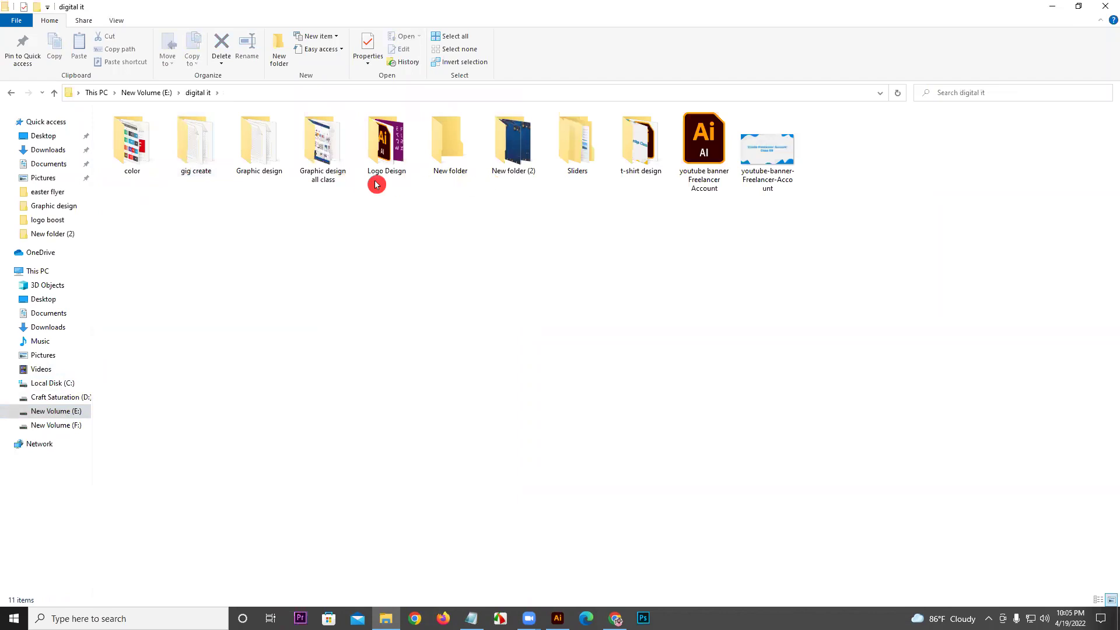
double_click(268, 153)
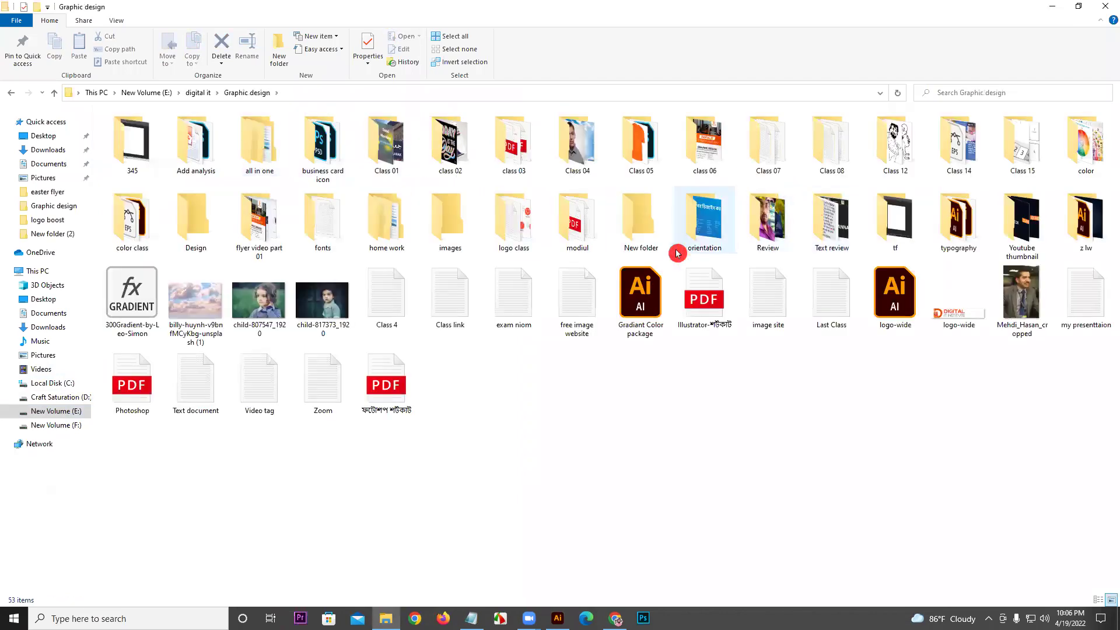
double_click(572, 220)
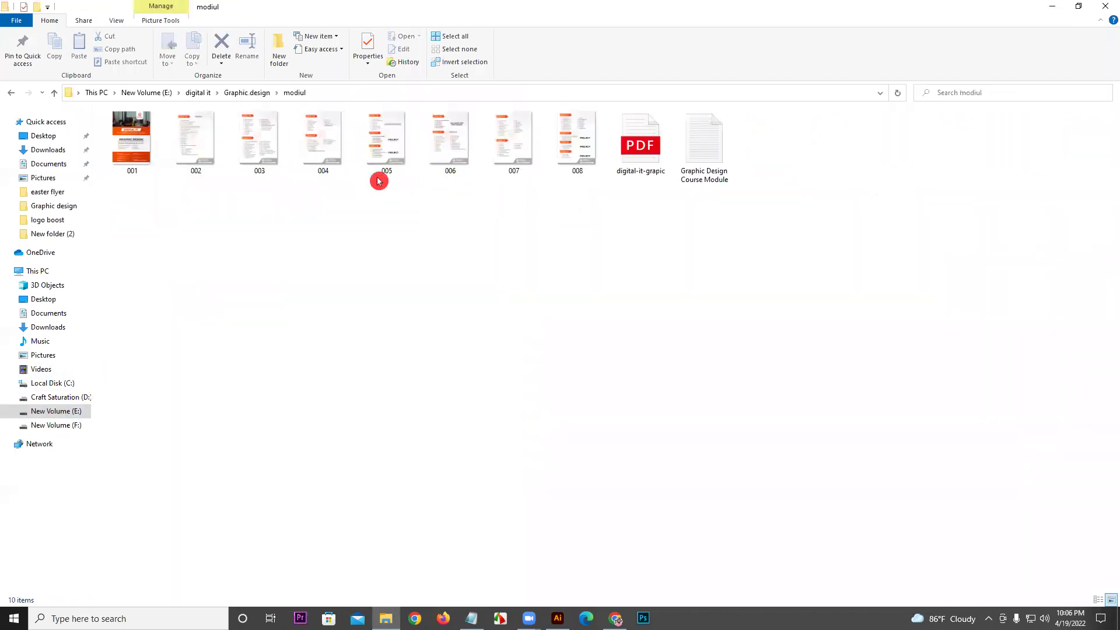
click(663, 155)
double_click(641, 180)
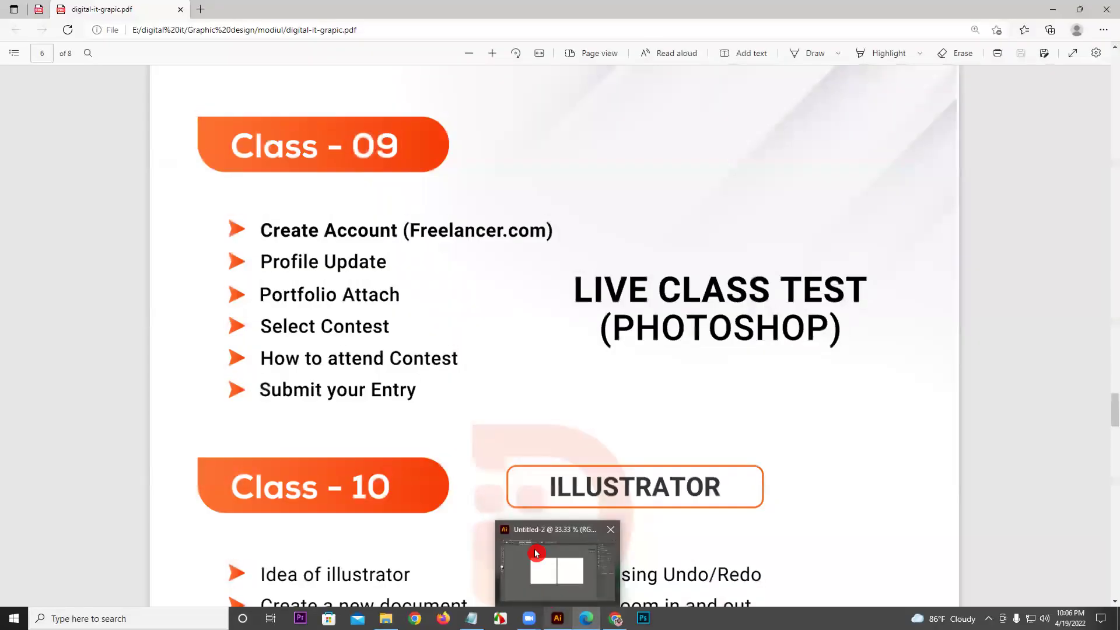
Scroll the PDF to the Class 10 Illustrator topics, then return to Illustrator
scroll(543, 490, down, 7)
click(557, 618)
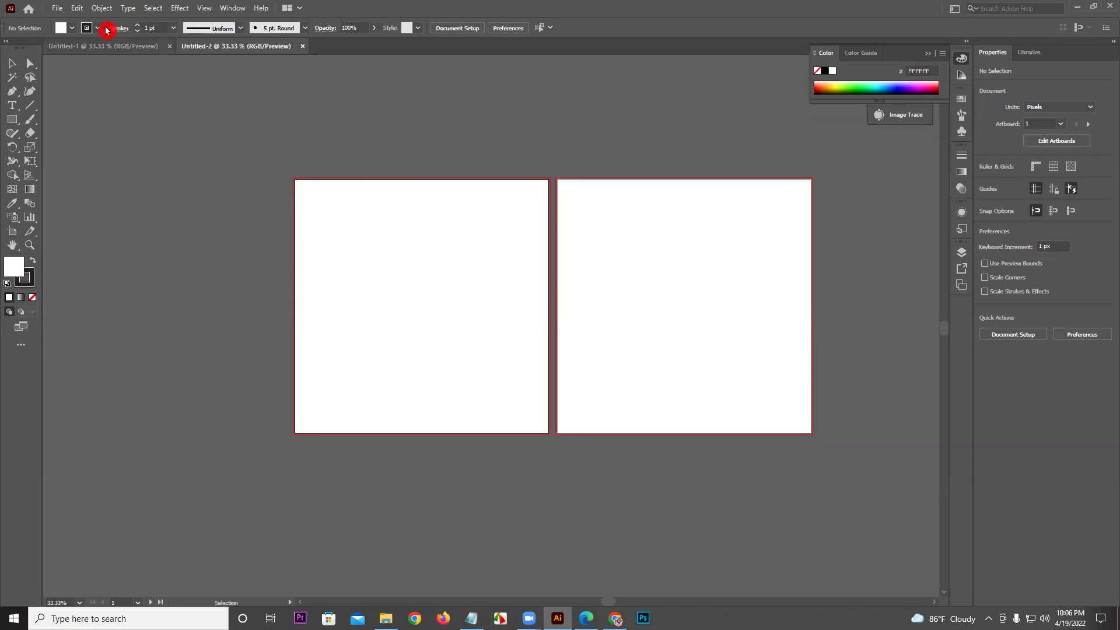
Close Untitled-2, keeping Untitled-1, and bring the course PDF back to its Class 10 list
click(110, 46)
click(302, 46)
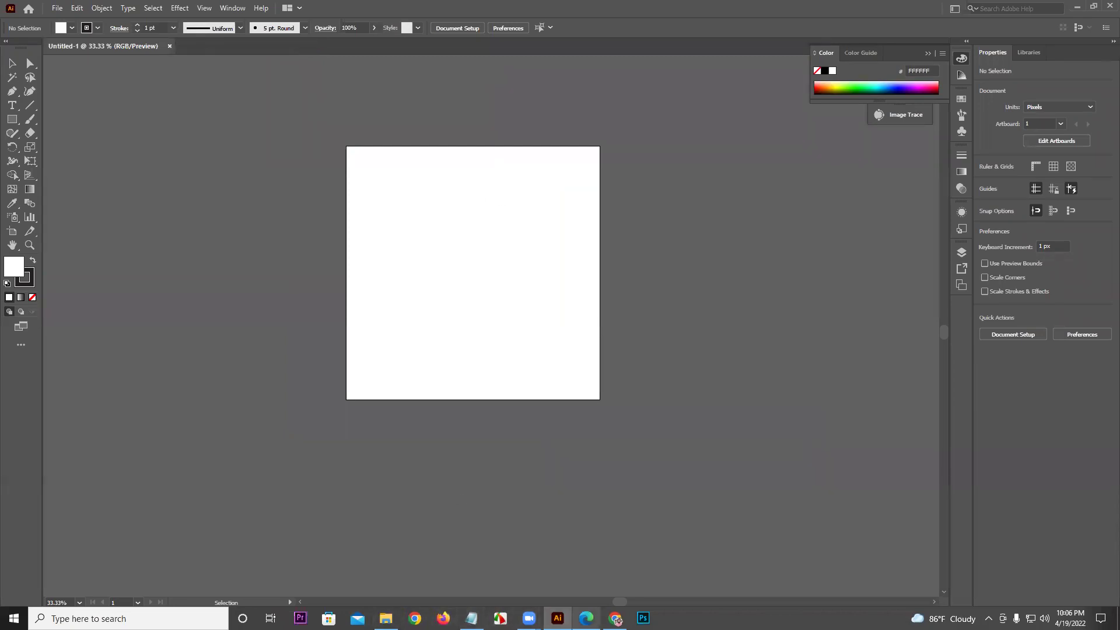
click(587, 618)
click(477, 391)
scroll(461, 326, up, 2)
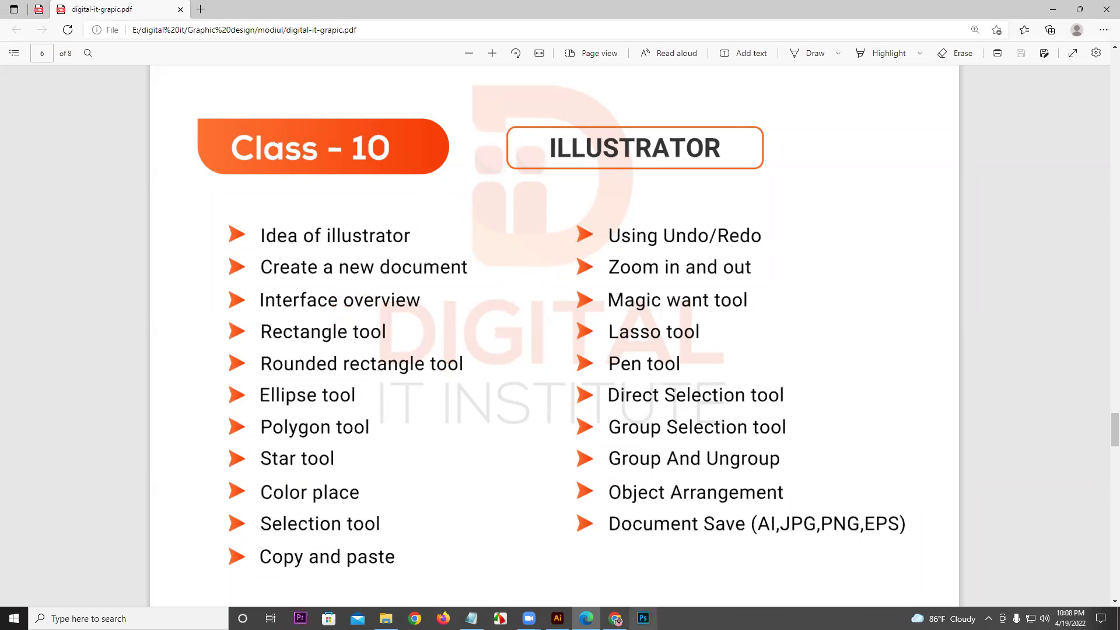
Return to Illustrator and toggle between the Selection and Direct Selection tools
click(557, 617)
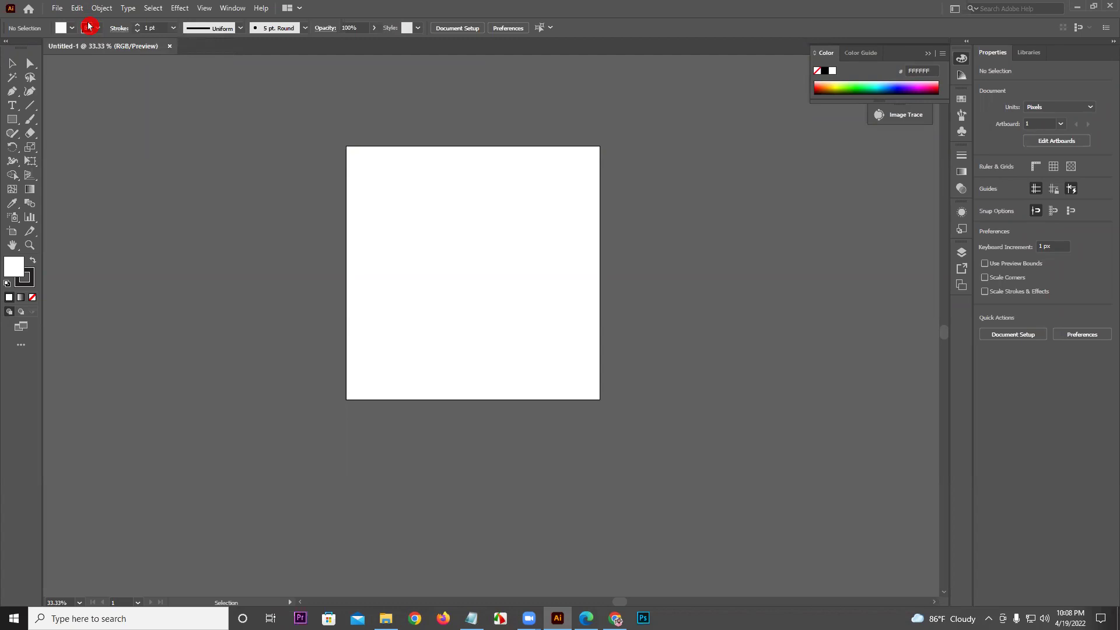
click(12, 64)
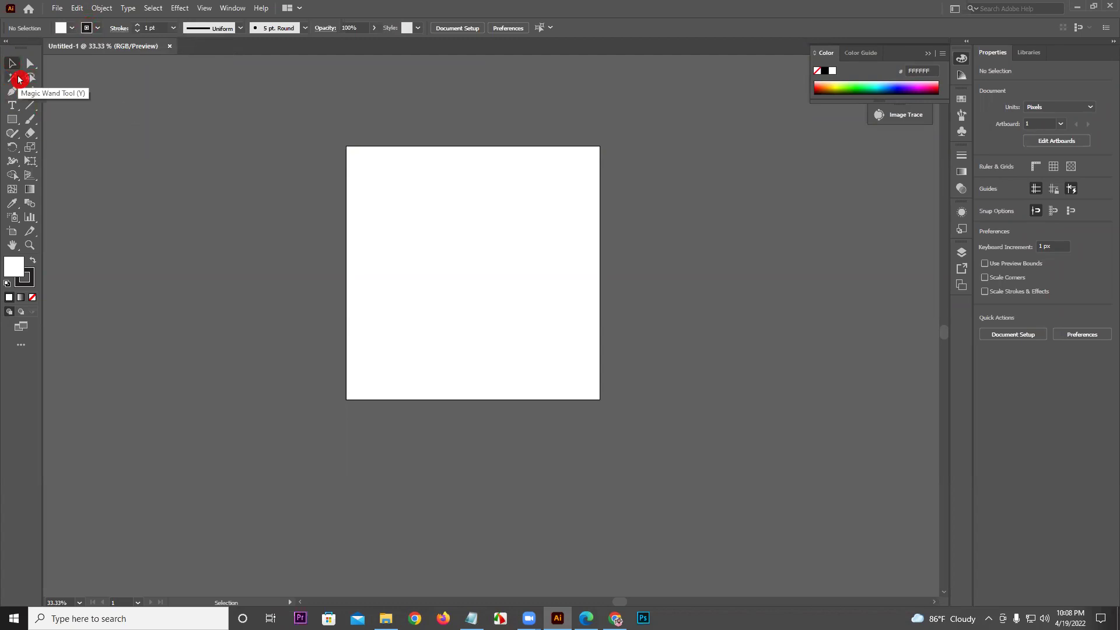
click(115, 53)
click(30, 63)
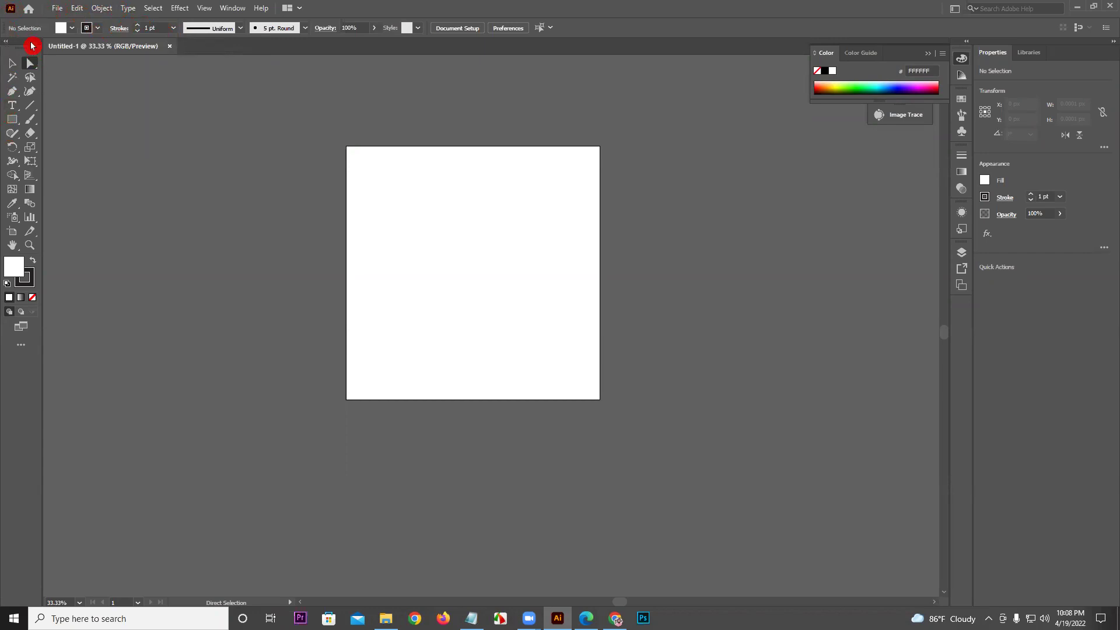
click(12, 63)
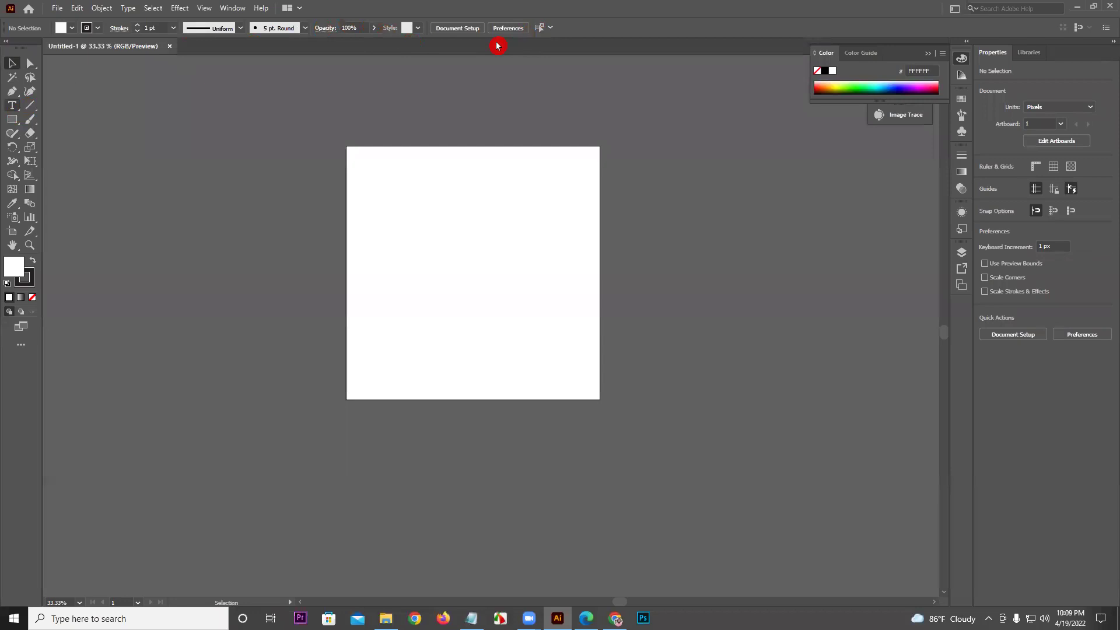
Try the Type, Curvature and Artboard tools, finishing on the Selection tool
key(t)
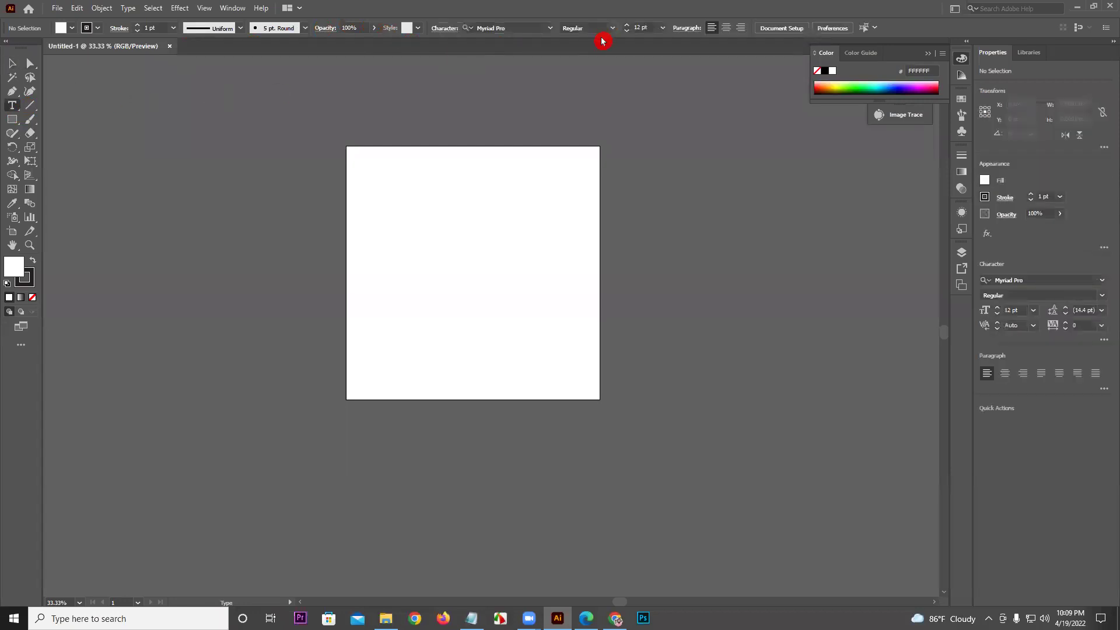
click(30, 92)
click(30, 65)
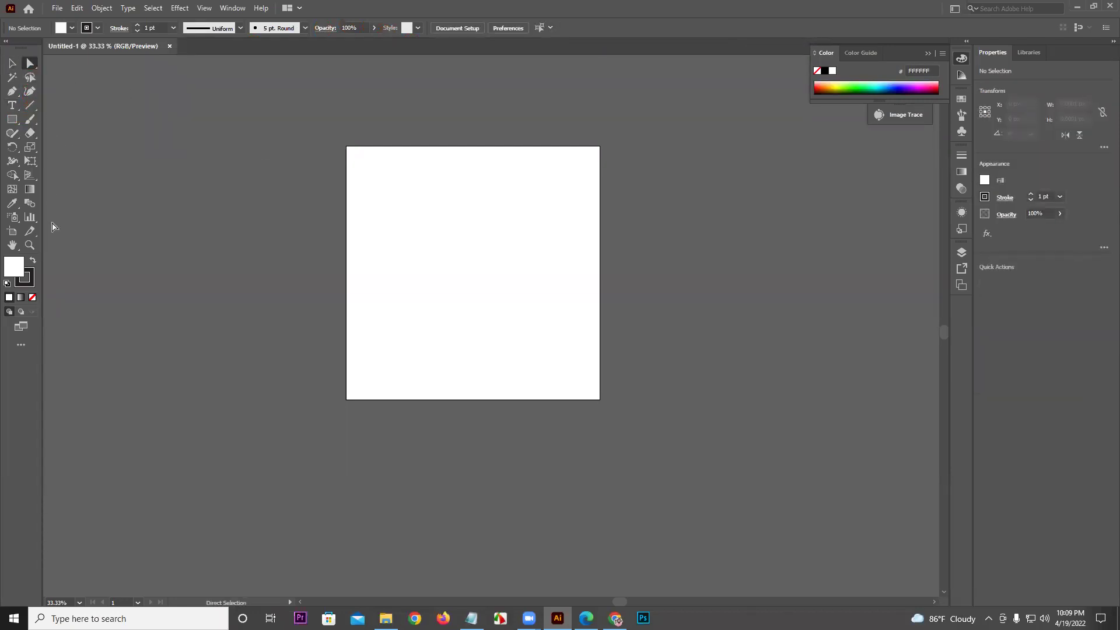
click(13, 235)
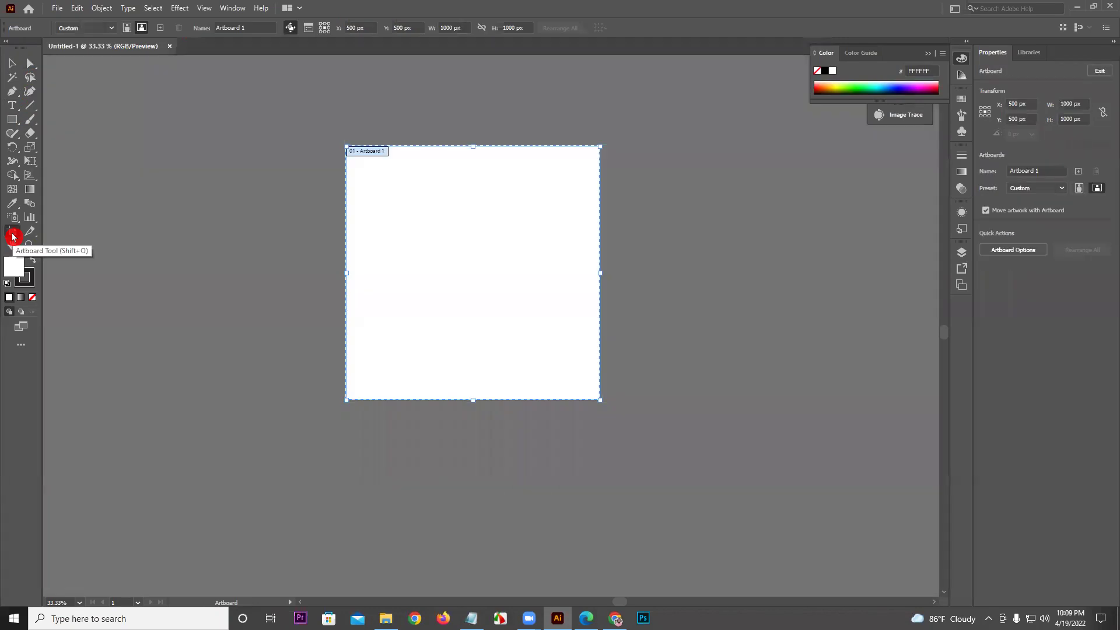
click(12, 64)
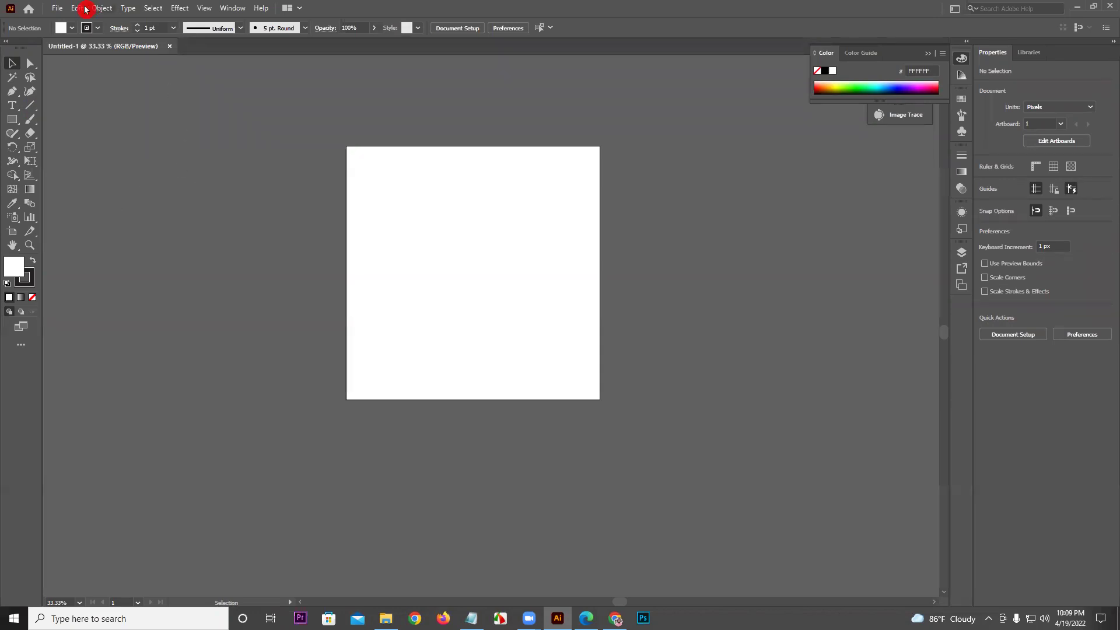
Close the floating Color panel group and dock the Image Trace panel with the side panels
click(929, 54)
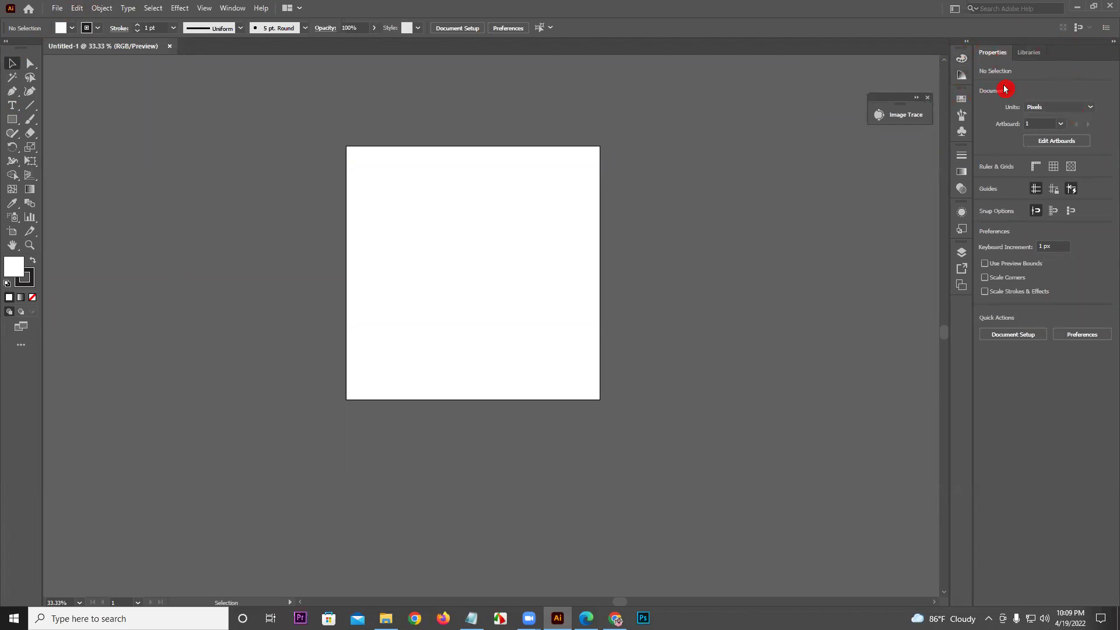
drag(906, 105, 959, 93)
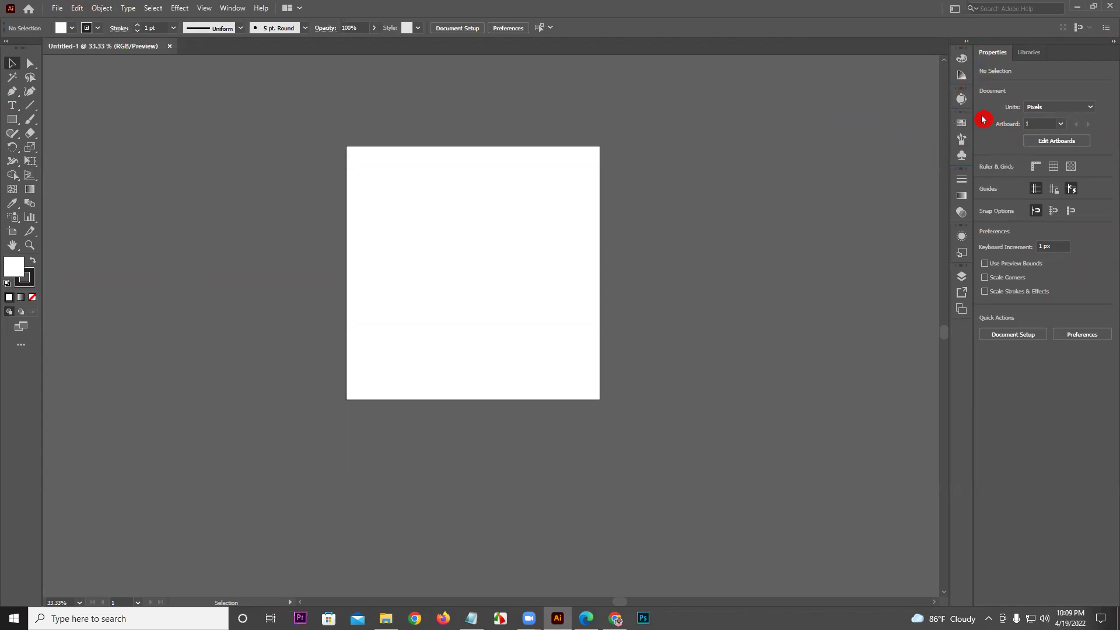
click(242, 9)
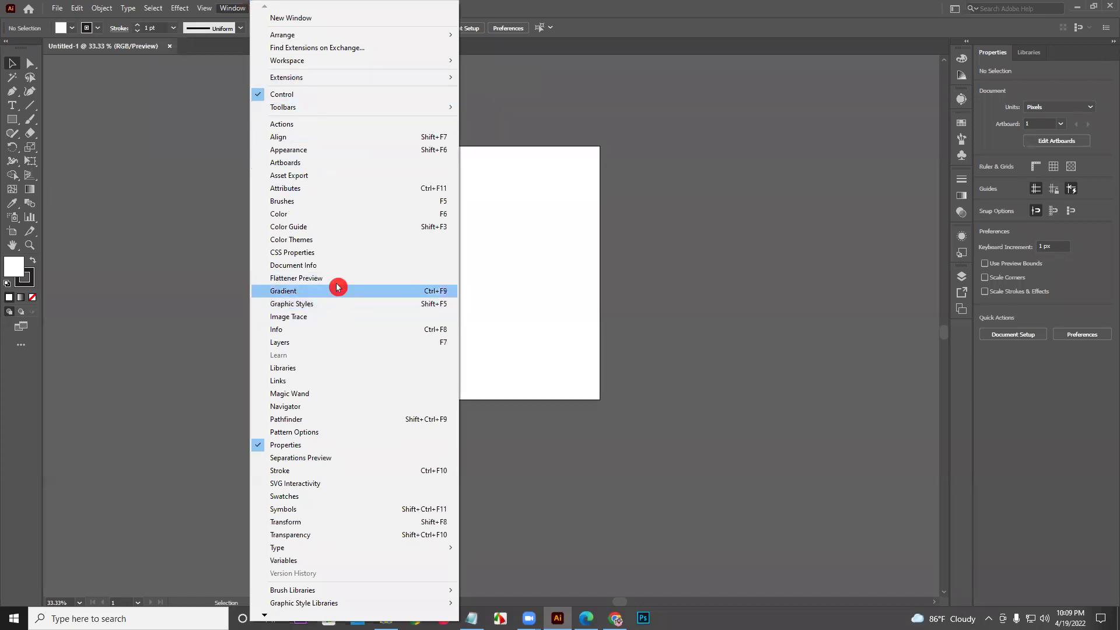
click(1091, 63)
click(1110, 41)
click(1110, 41)
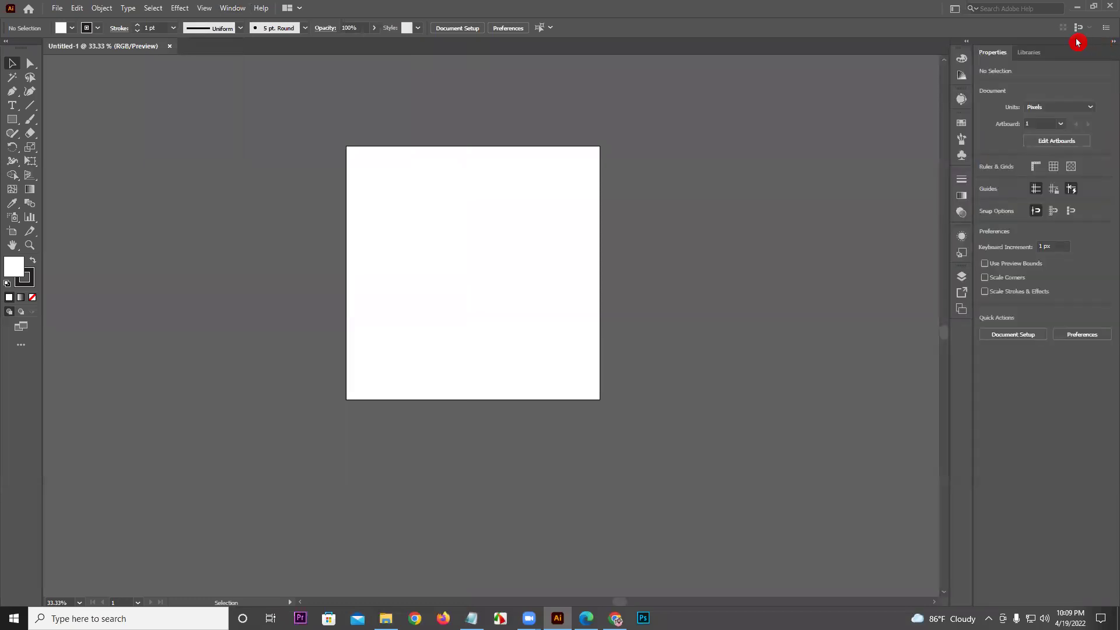
click(952, 10)
click(962, 37)
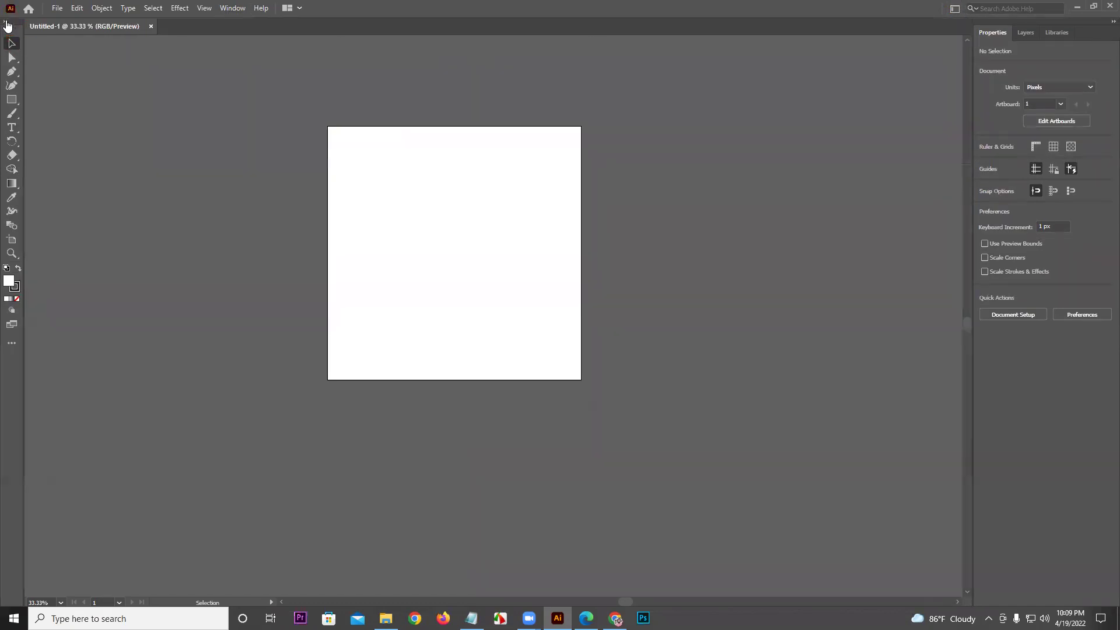
click(7, 23)
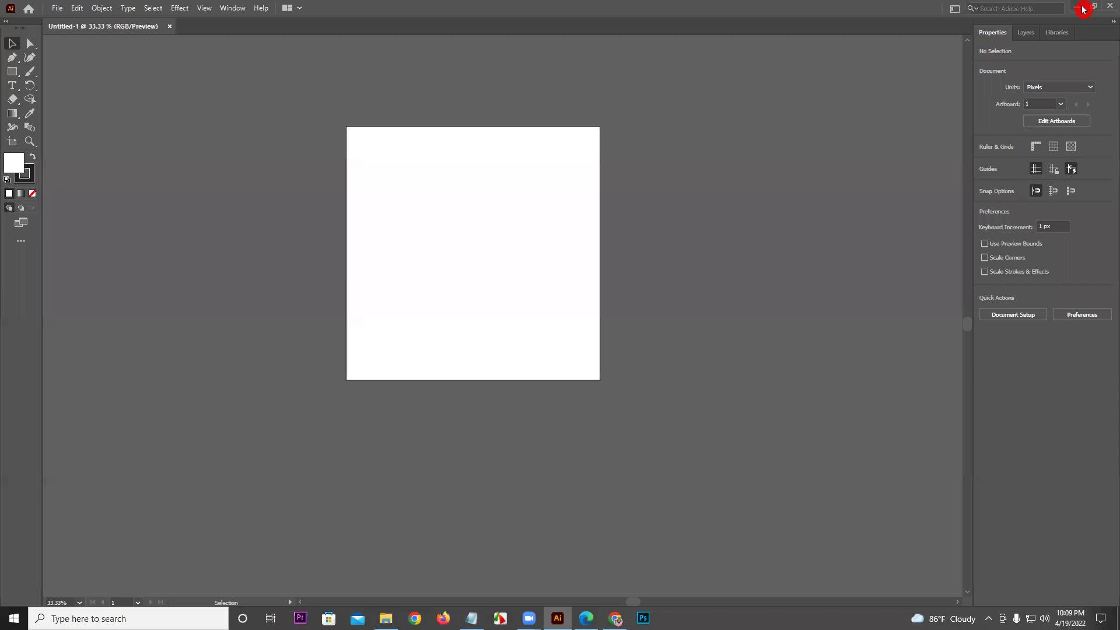
click(305, 20)
click(352, 29)
click(954, 8)
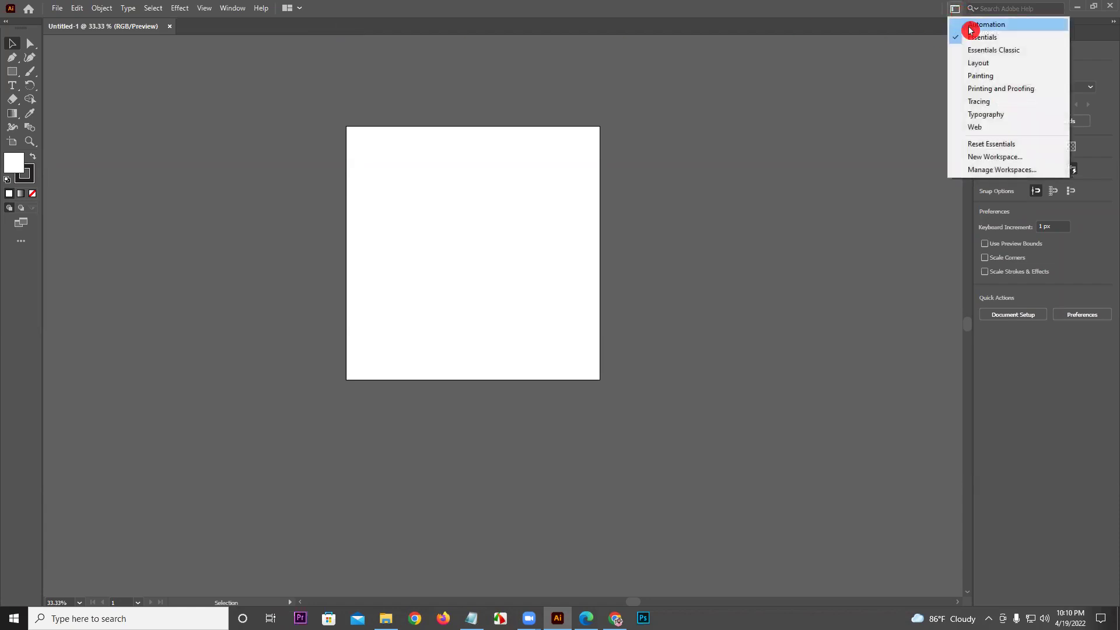
click(1001, 54)
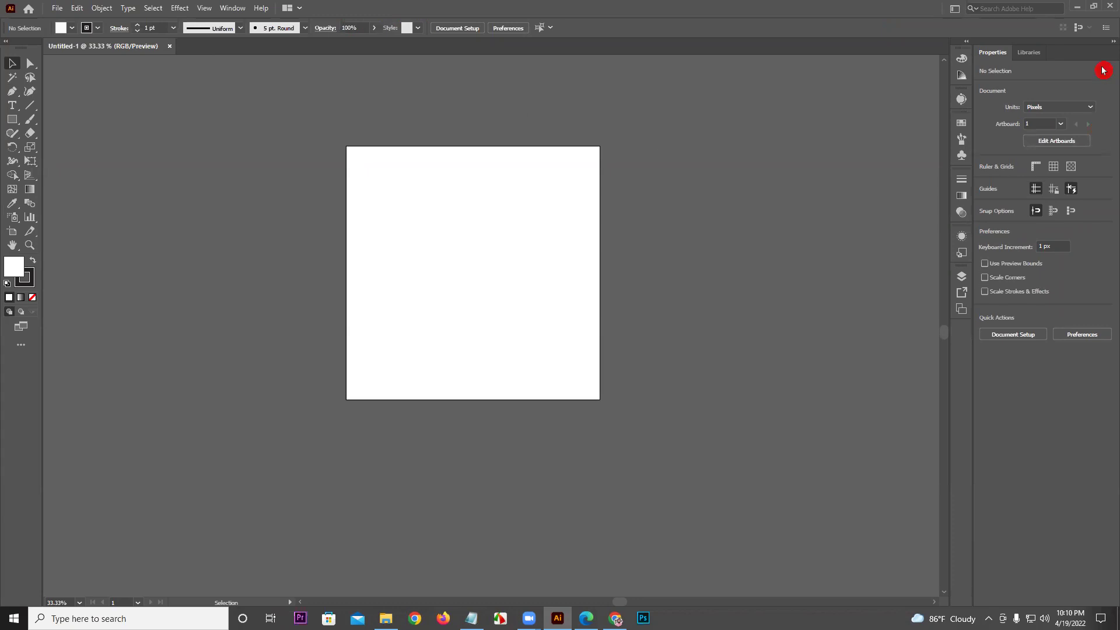
click(954, 9)
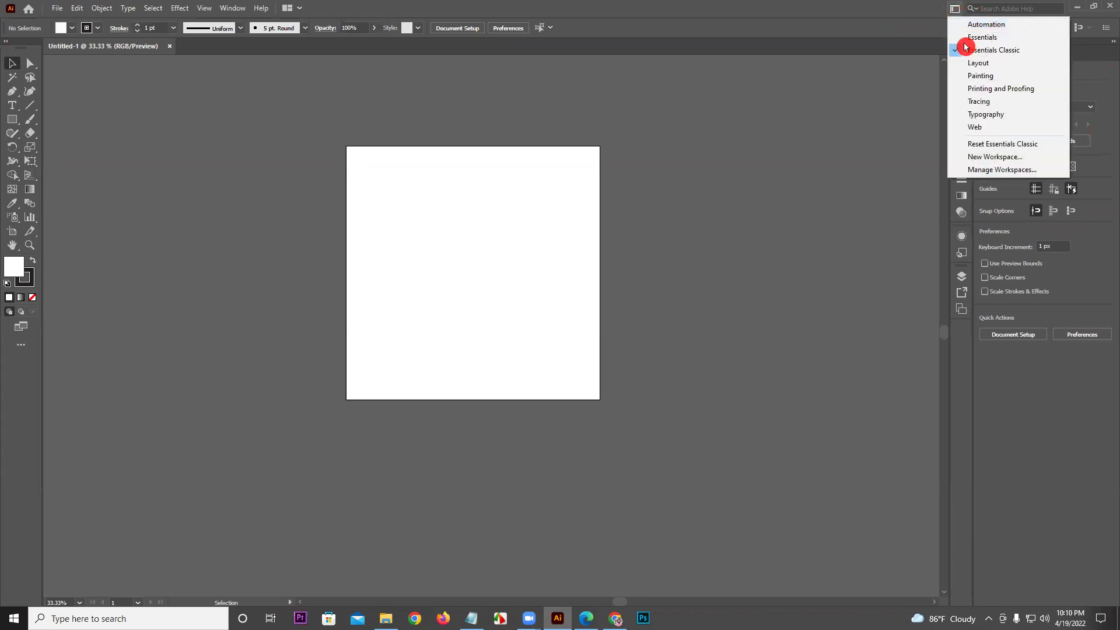
click(968, 34)
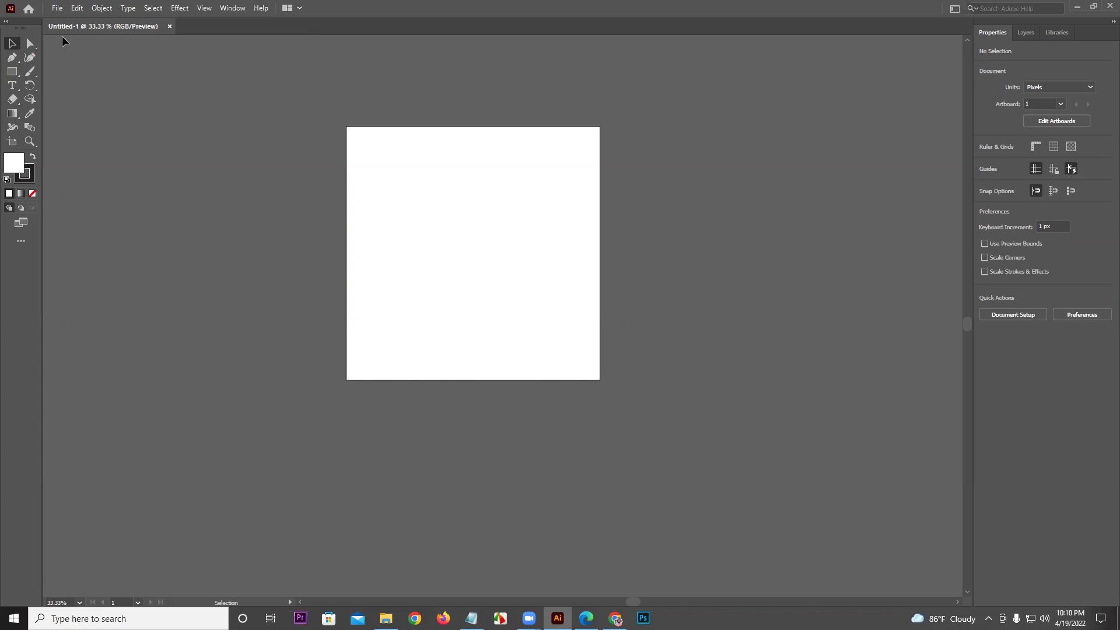
click(956, 10)
click(980, 50)
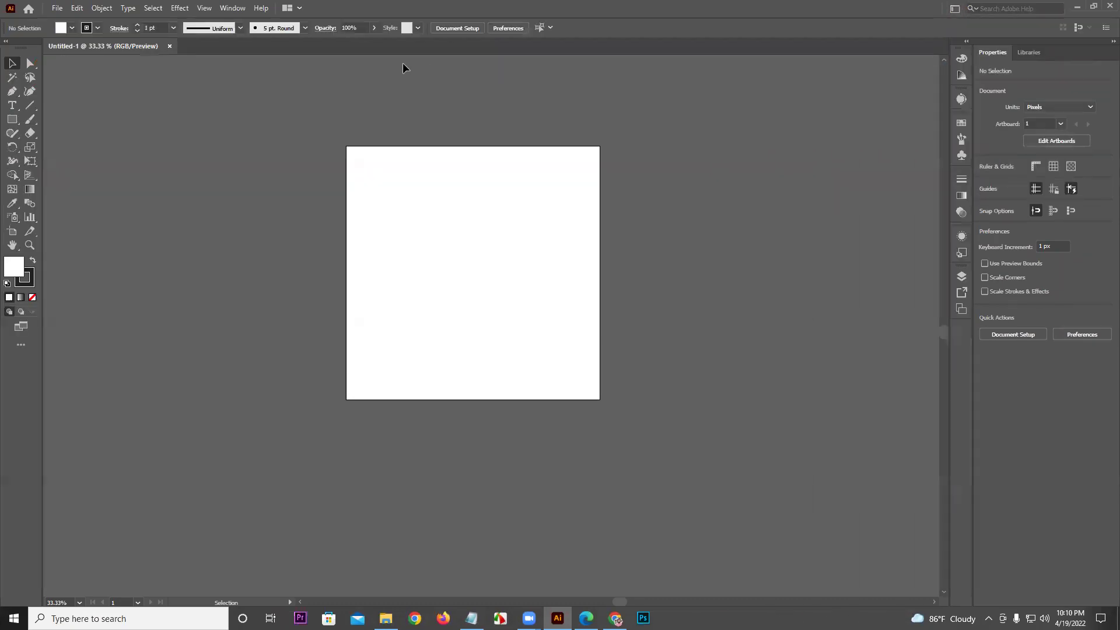
click(478, 51)
Choose the Rectangle tool from the shape tools flyout
mouse_move(514, 36)
mouse_down()
mouse_move(423, 55)
mouse_move(422, 180)
mouse_up()
click(611, 246)
scroll(150, 183, up, 2)
click(12, 124)
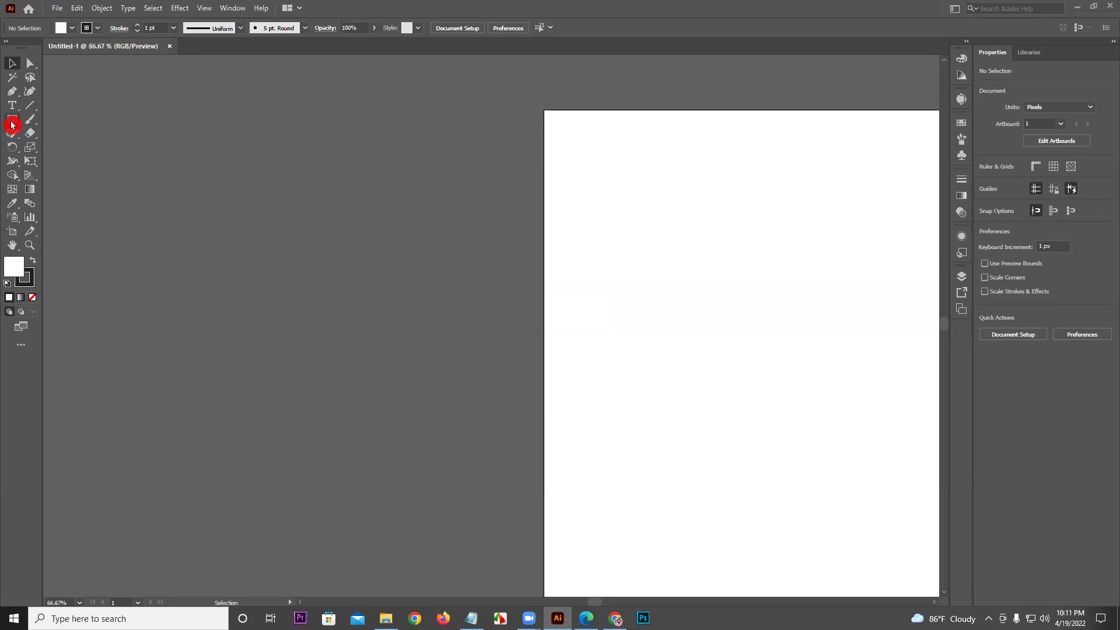
drag(12, 124, 43, 120)
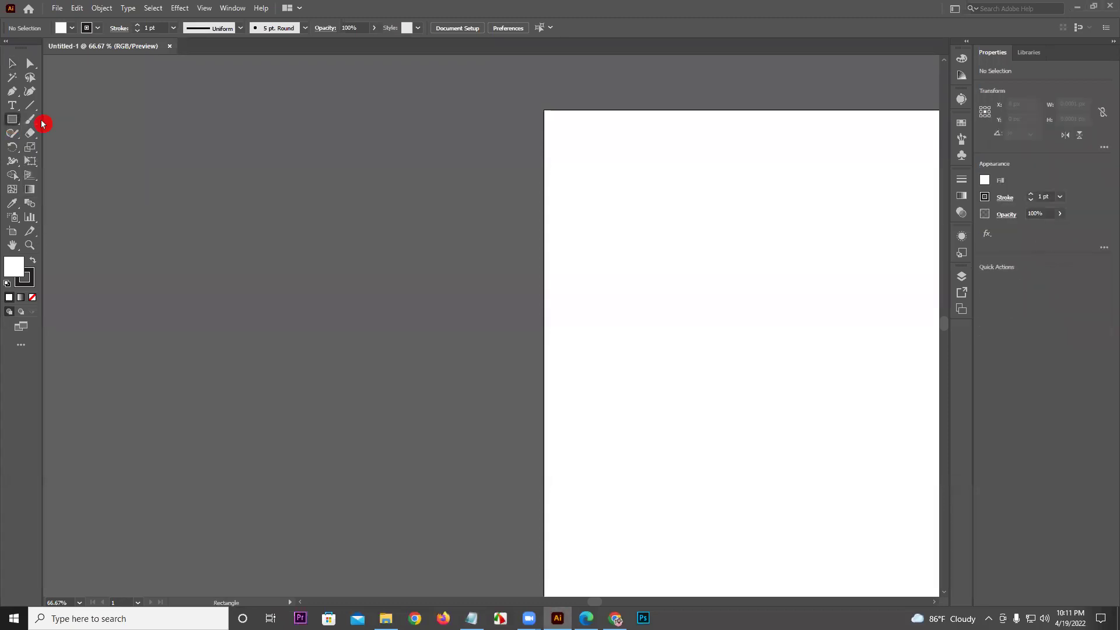
scroll(508, 230, down, 2)
scroll(408, 240, right, 3)
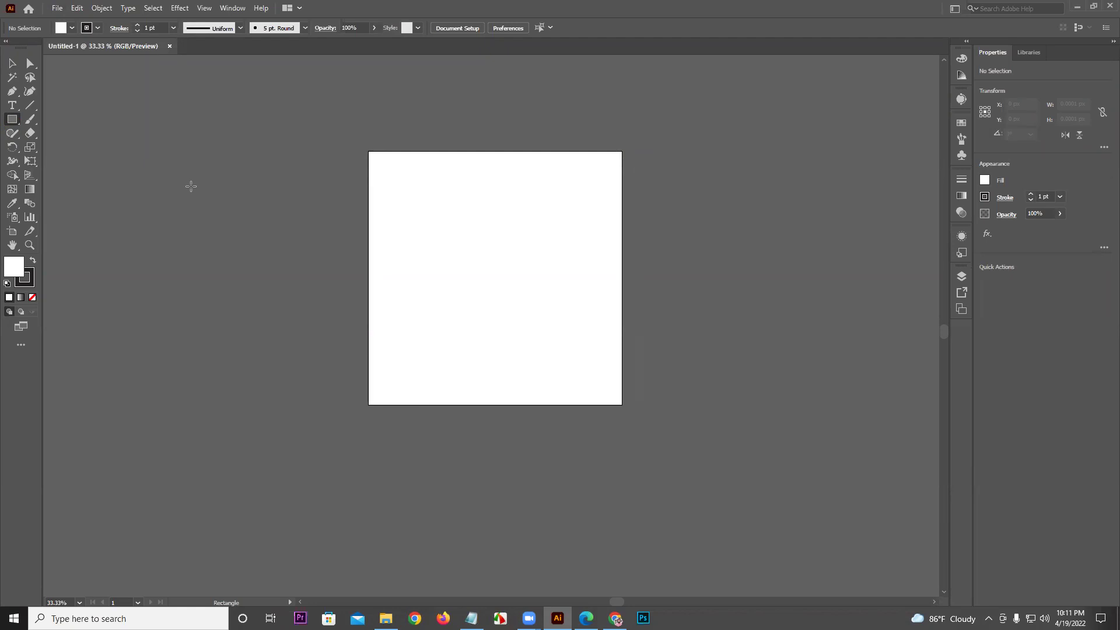
Draw a white rectangle left of the artboard, then undo it
click(20, 275)
drag(211, 176, 319, 278)
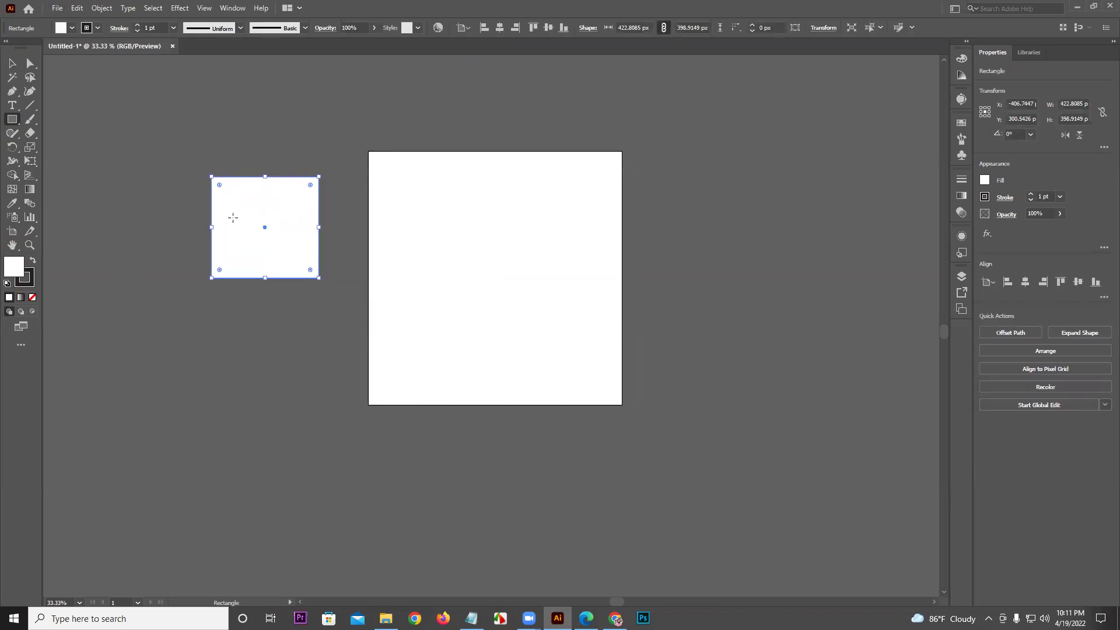
key(ctrl)
key(ctrl+z)
double_click(20, 264)
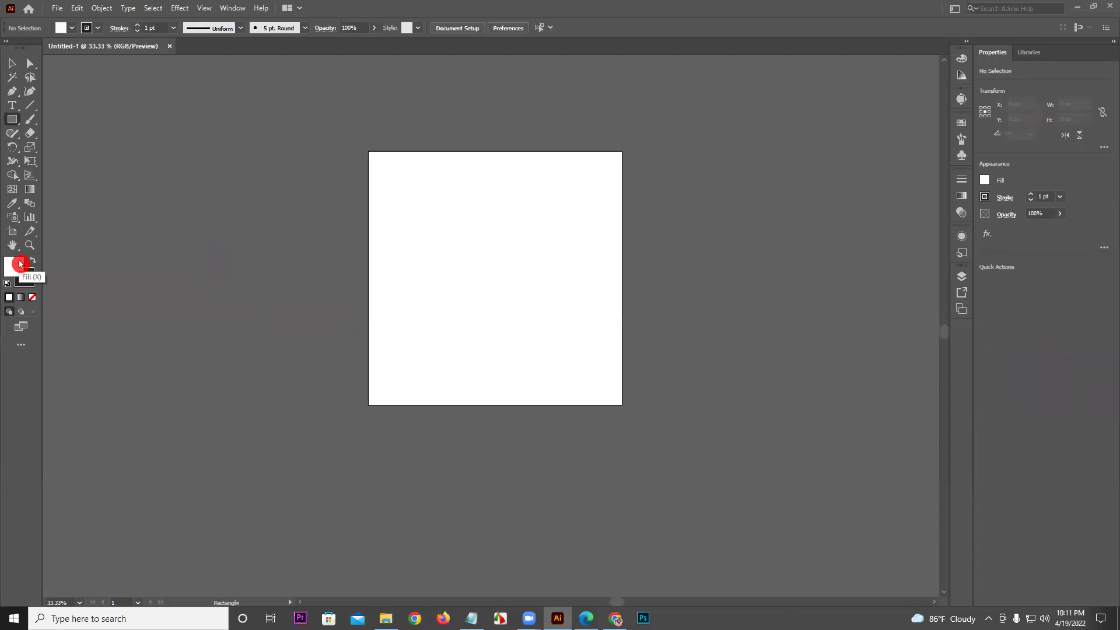
Set the fill colour to red F90000
drag(545, 266, 554, 234)
click(678, 233)
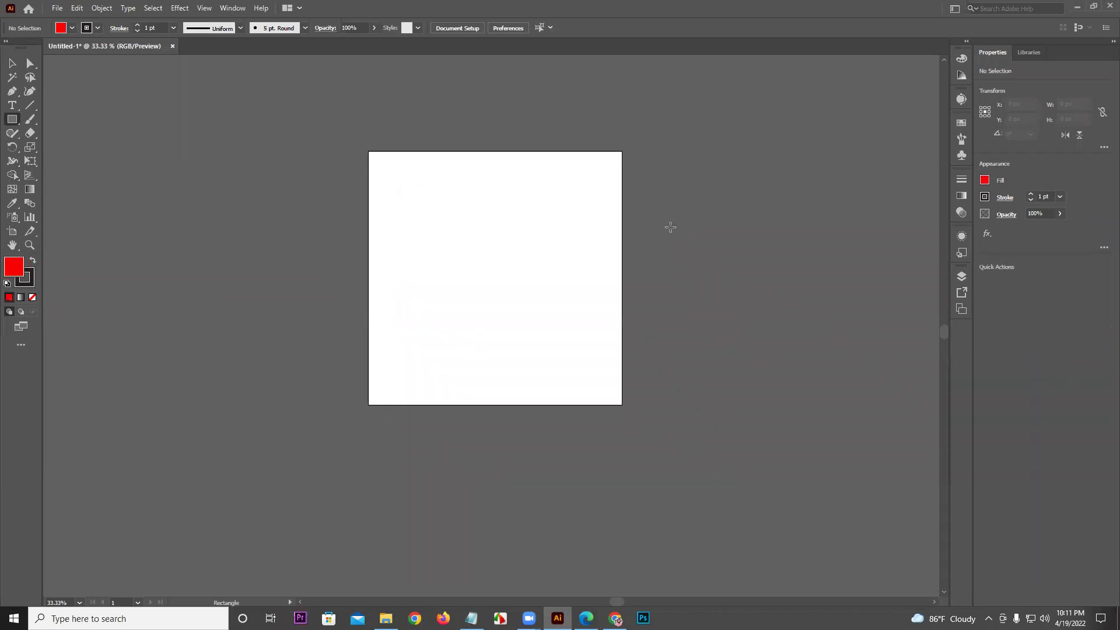
click(33, 277)
double_click(33, 277)
click(659, 255)
Set the stroke to [None] from the control bar's Stroke swatches
click(15, 241)
click(29, 275)
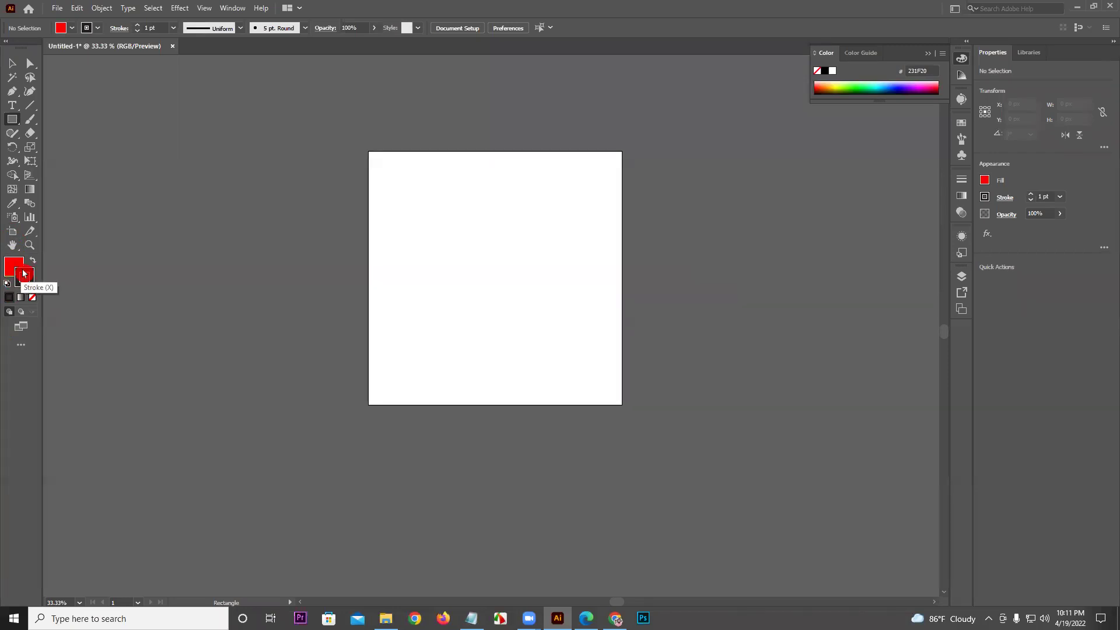
click(24, 273)
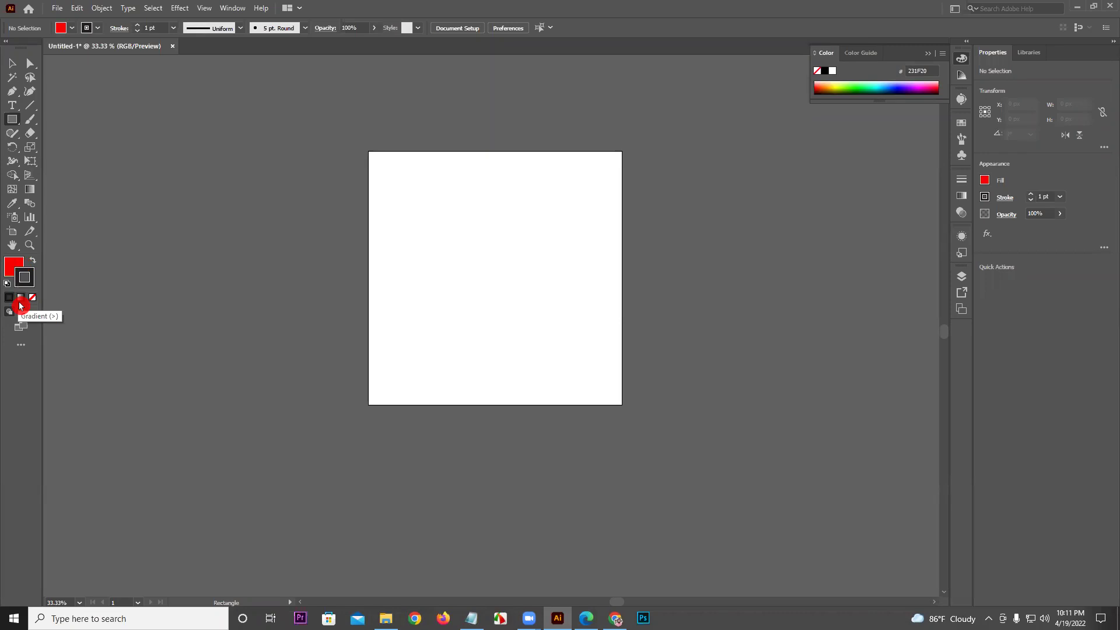
click(30, 300)
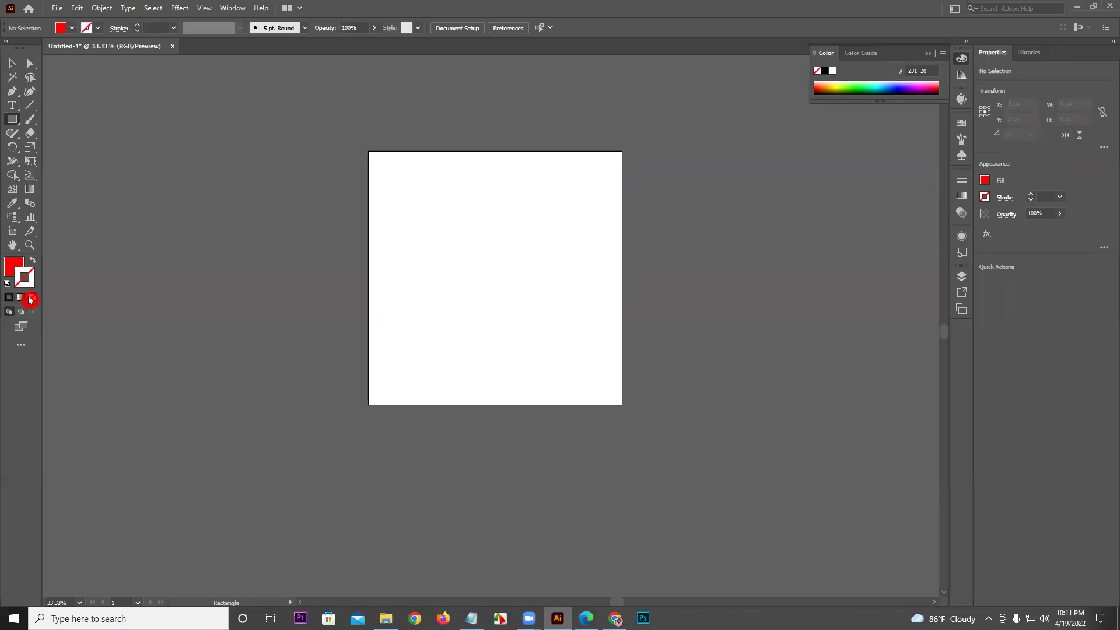
click(9, 298)
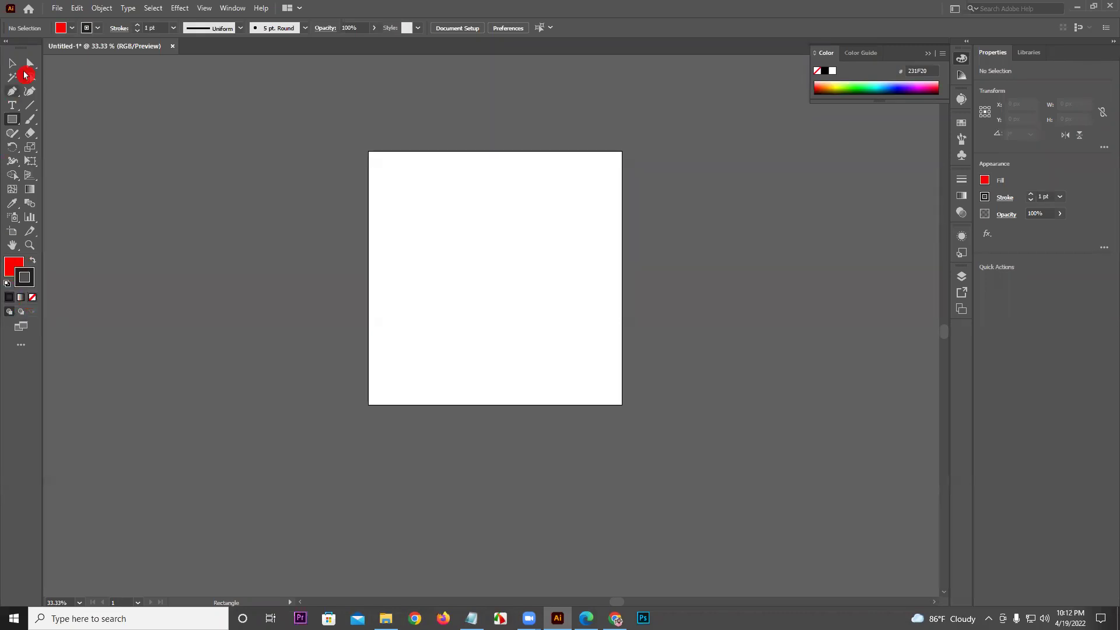
click(13, 267)
click(87, 28)
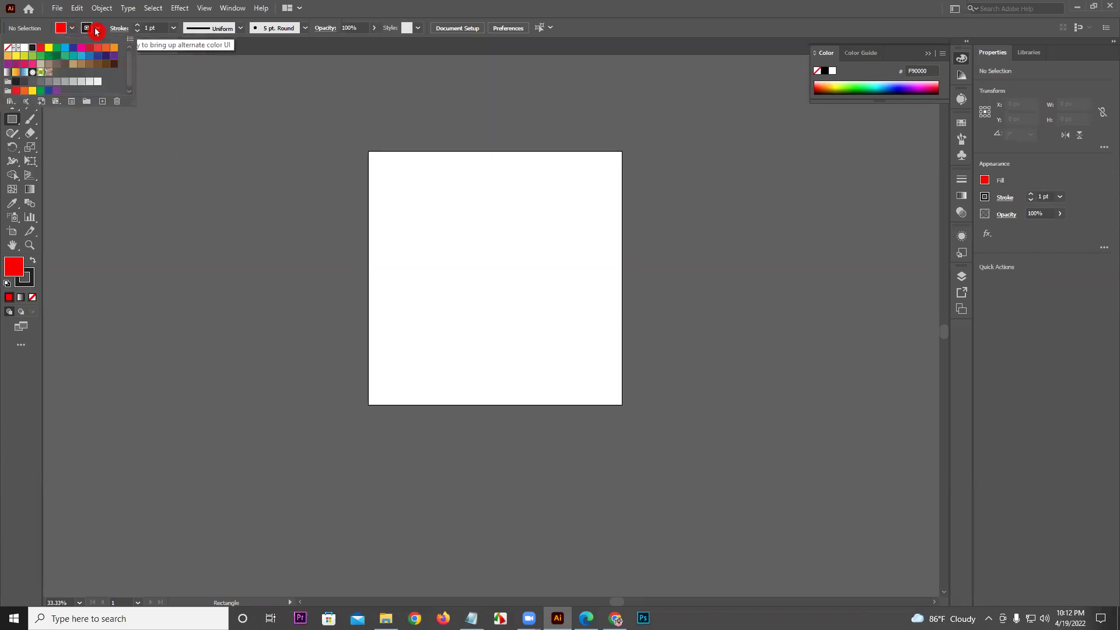
click(7, 49)
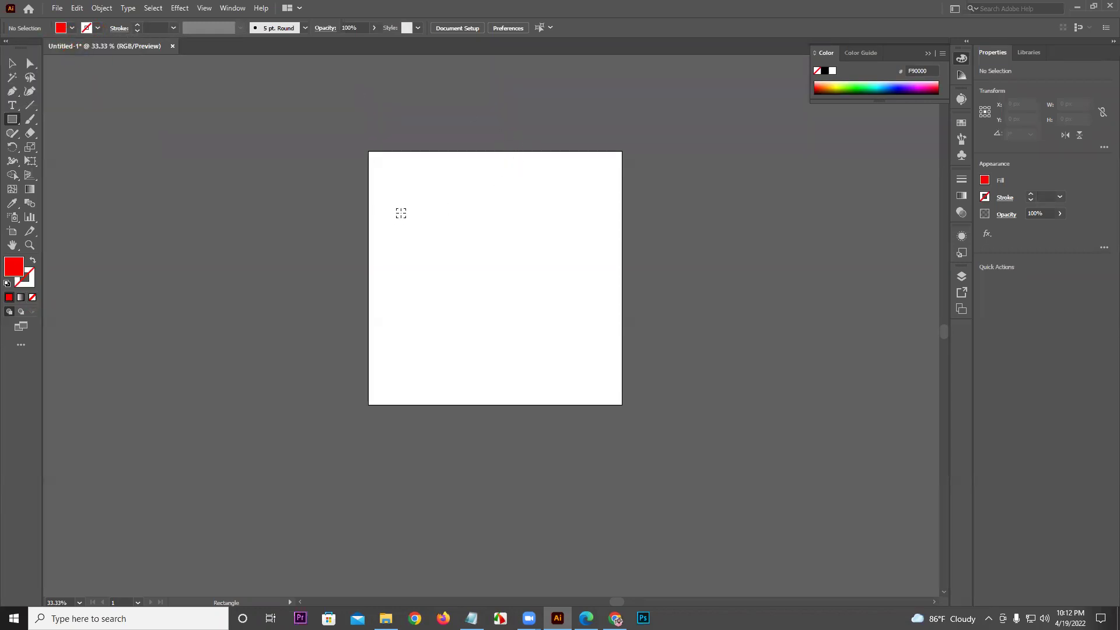
scroll(401, 212, up, 1)
drag(498, 239, 415, 235)
mouse_move(334, 156)
mouse_down()
mouse_move(610, 251)
mouse_move(625, 274)
mouse_up()
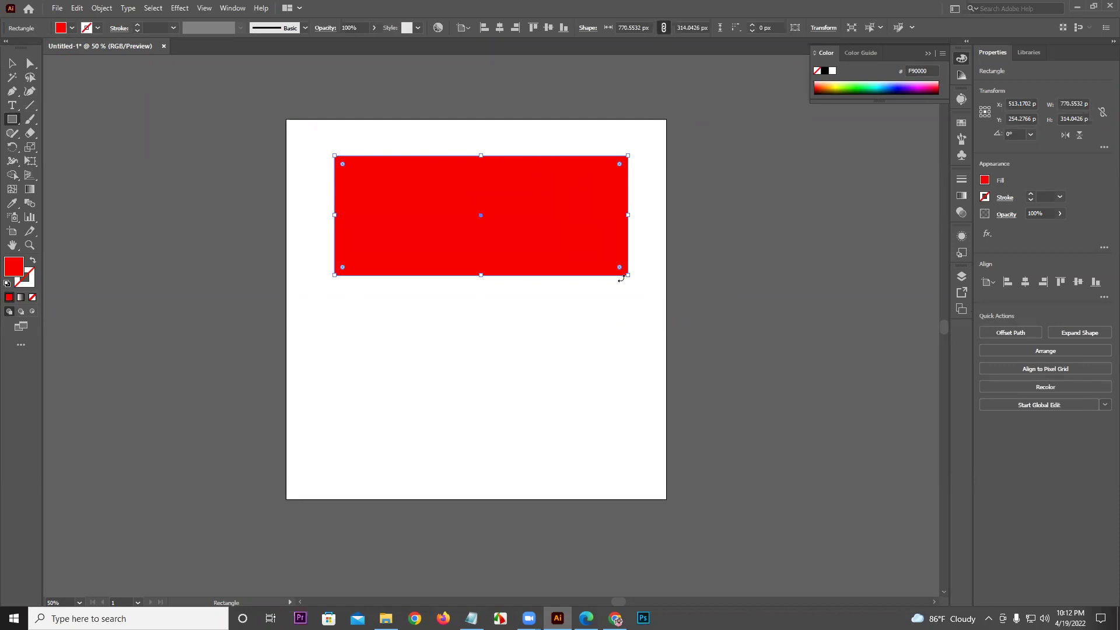
key(ctrl+z)
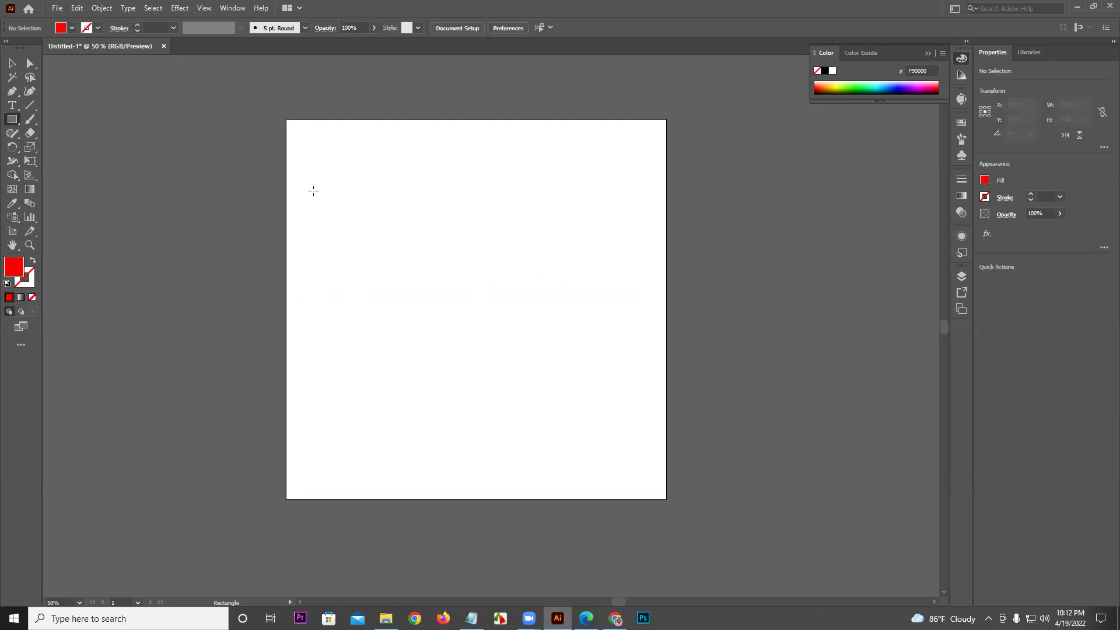
drag(317, 164, 531, 376)
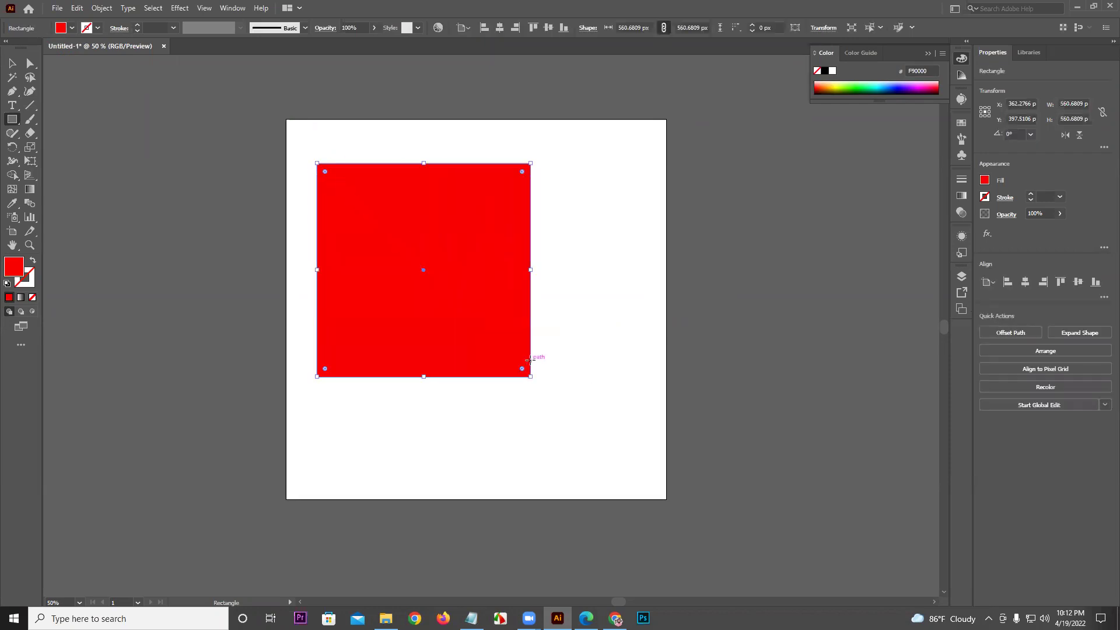
key(Delete)
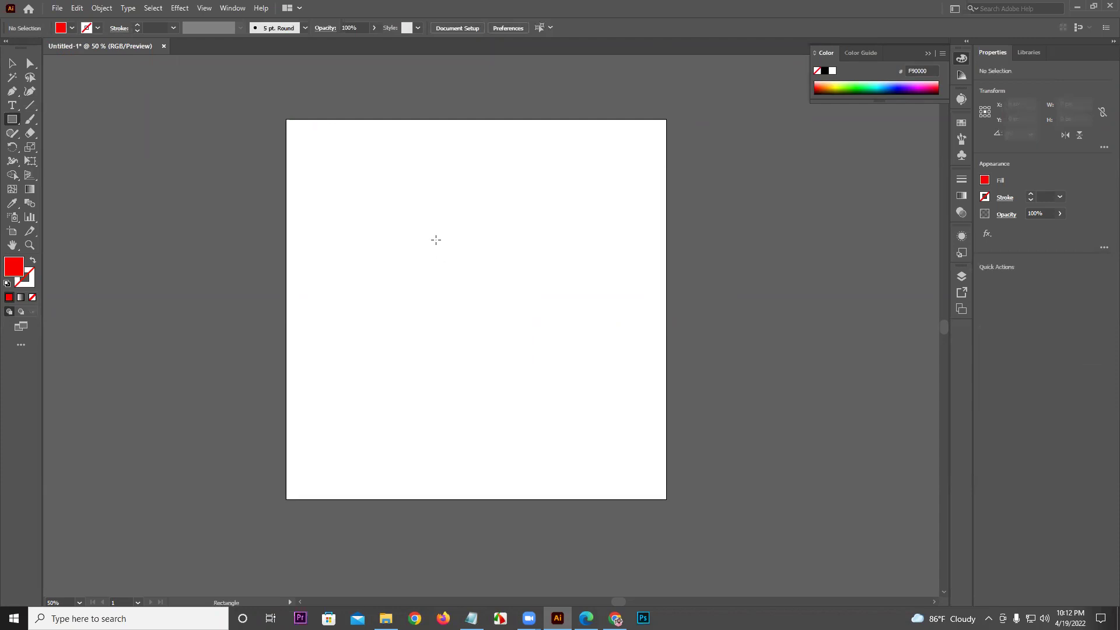
mouse_move(420, 211)
mouse_down()
mouse_move(517, 352)
mouse_move(490, 313)
mouse_up()
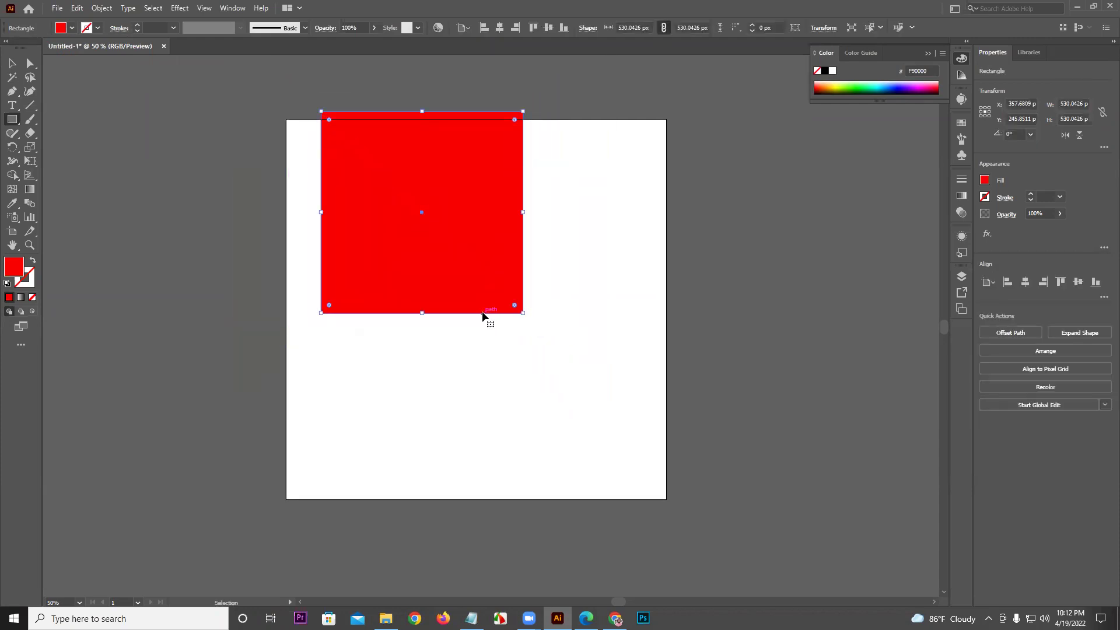
key(Delete)
click(461, 271)
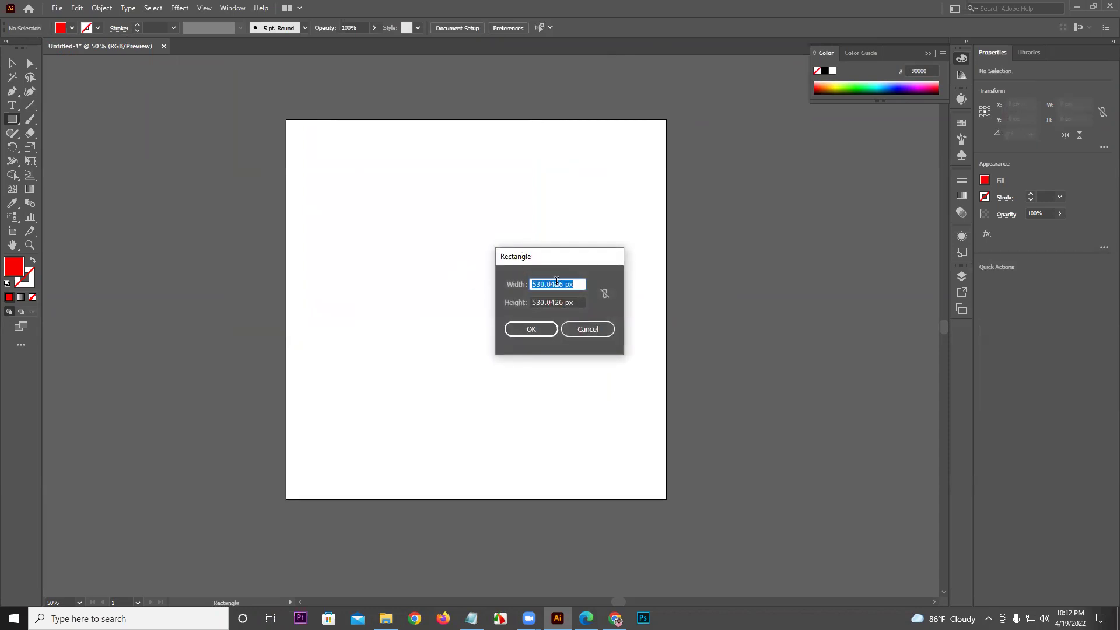
click(531, 328)
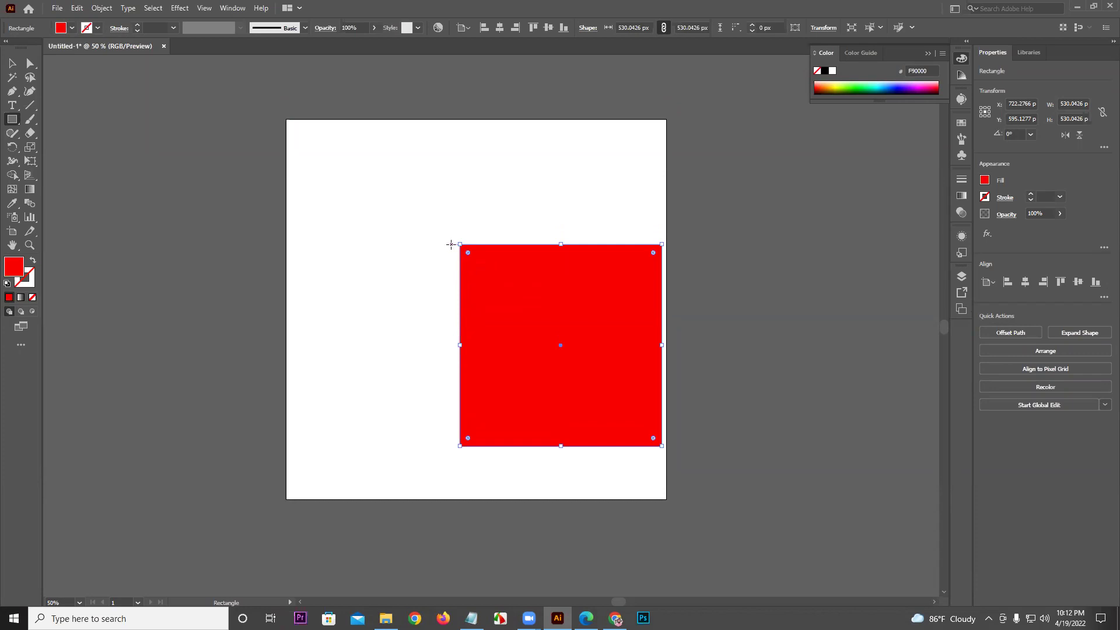
key(Delete)
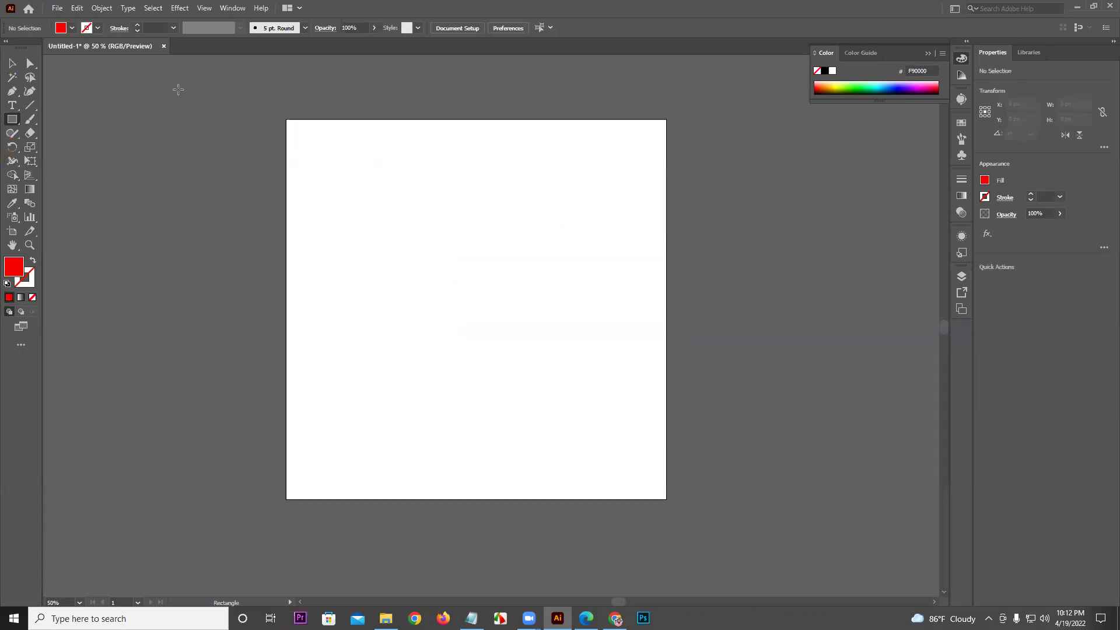
Choose the Rounded Rectangle Tool from the shape tools flyout
click(42, 118)
click(17, 121)
drag(17, 123, 83, 120)
drag(14, 121, 82, 134)
Draw three red rounded rectangles on the artboard, removing each one afterwards
drag(357, 191, 534, 280)
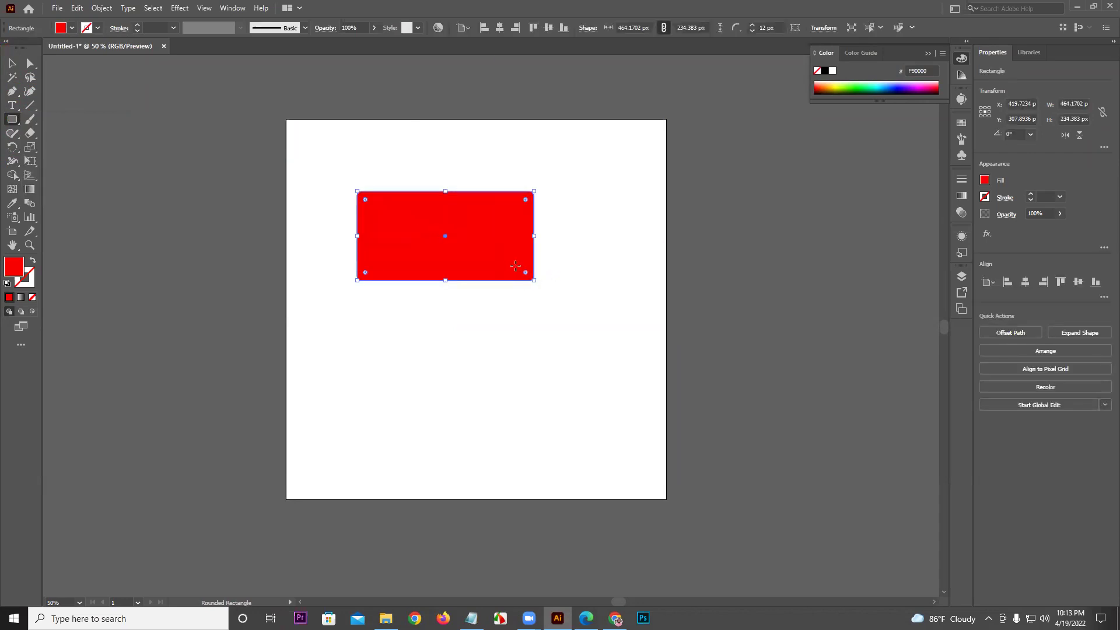
key(ctrl+z)
drag(306, 138, 566, 276)
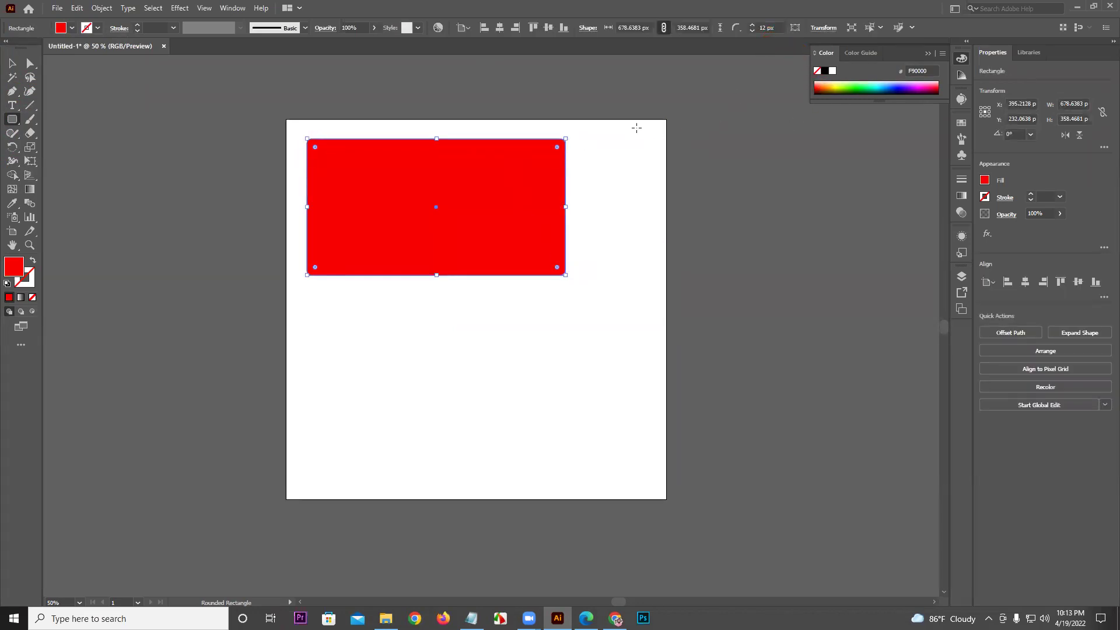
key(ctrl+z)
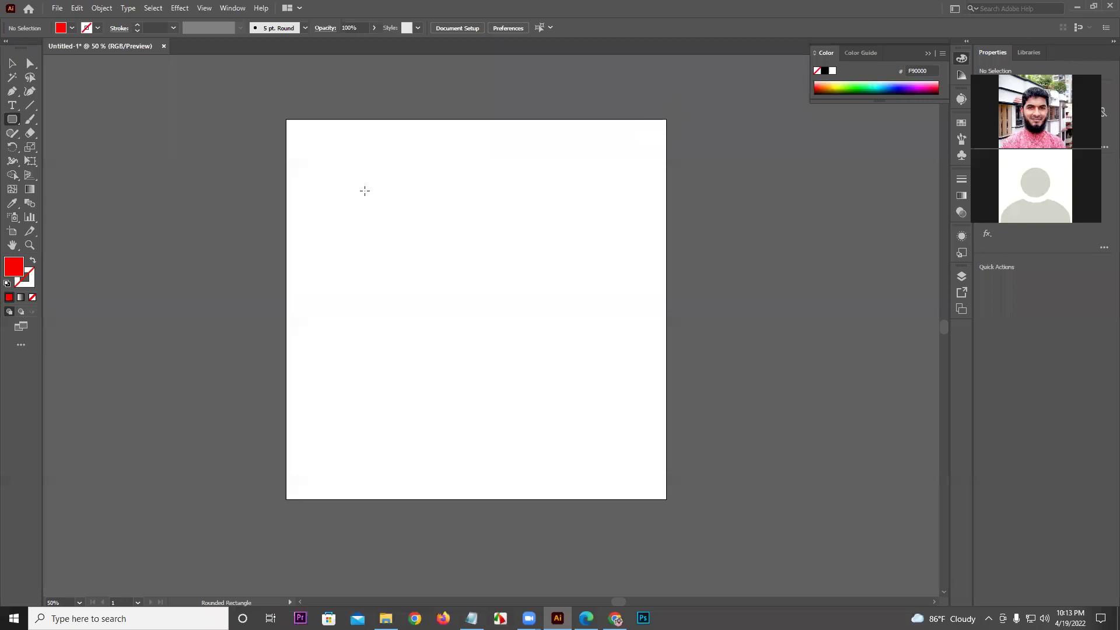
drag(365, 190, 547, 268)
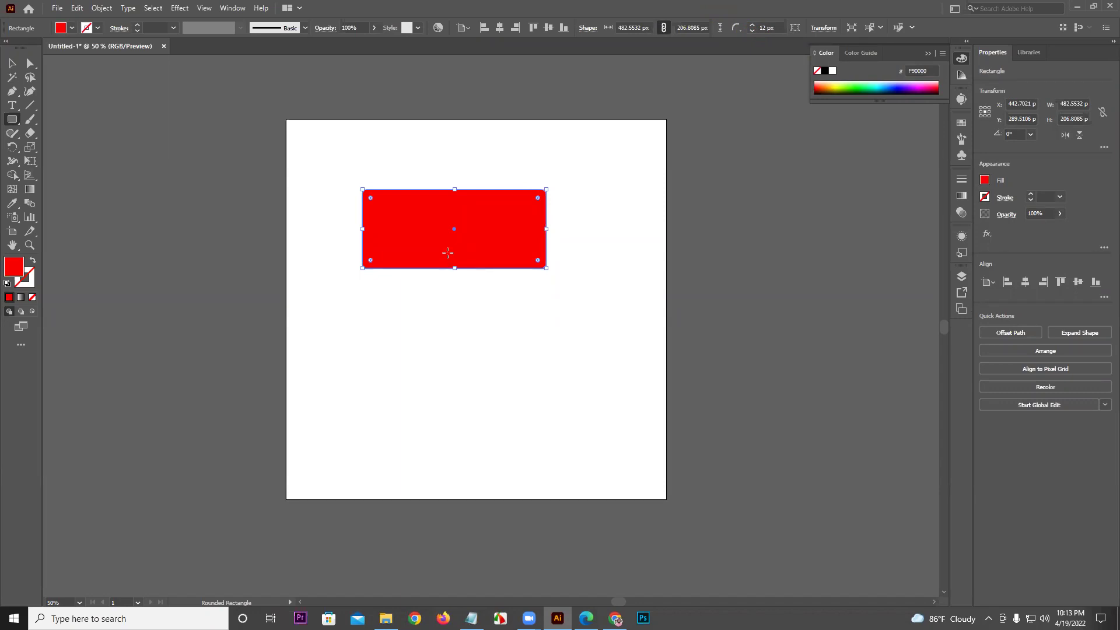
key(Delete)
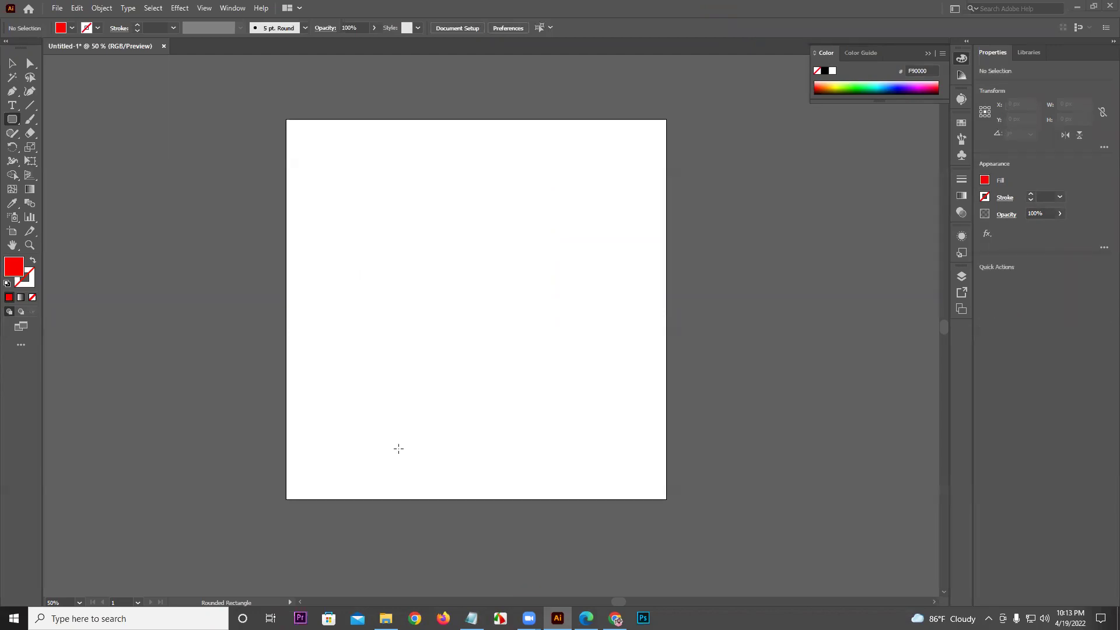
click(631, 345)
drag(365, 178, 457, 302)
key(ctrl+z)
drag(432, 216, 506, 302)
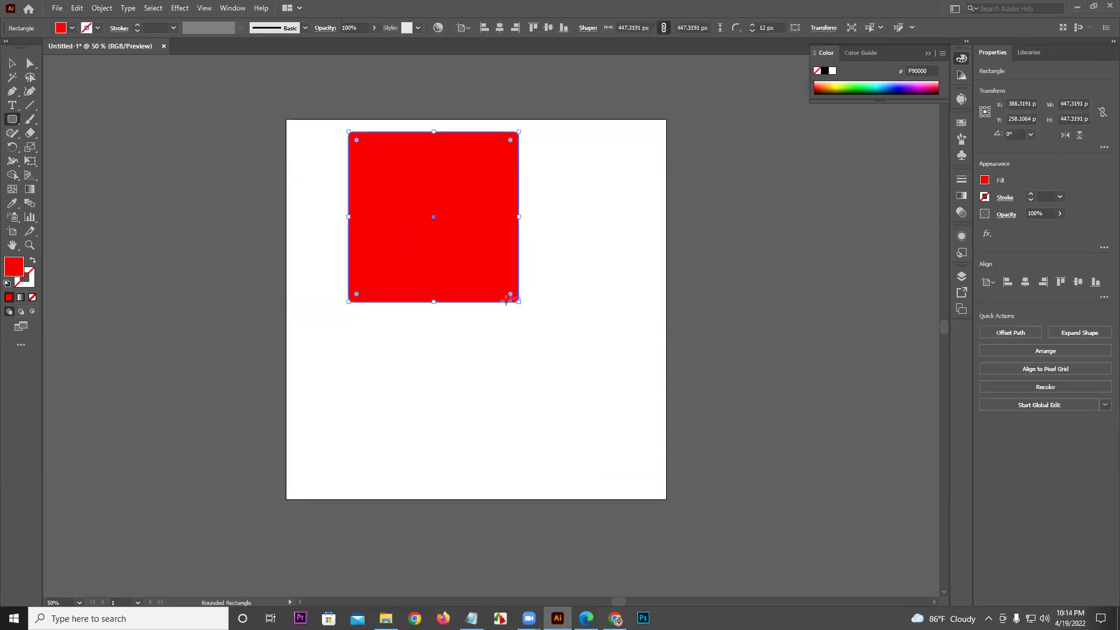
key(ctrl+z)
Create a rounded rectangle with width 5 in and height 5 (360 × 360 px)
click(487, 304)
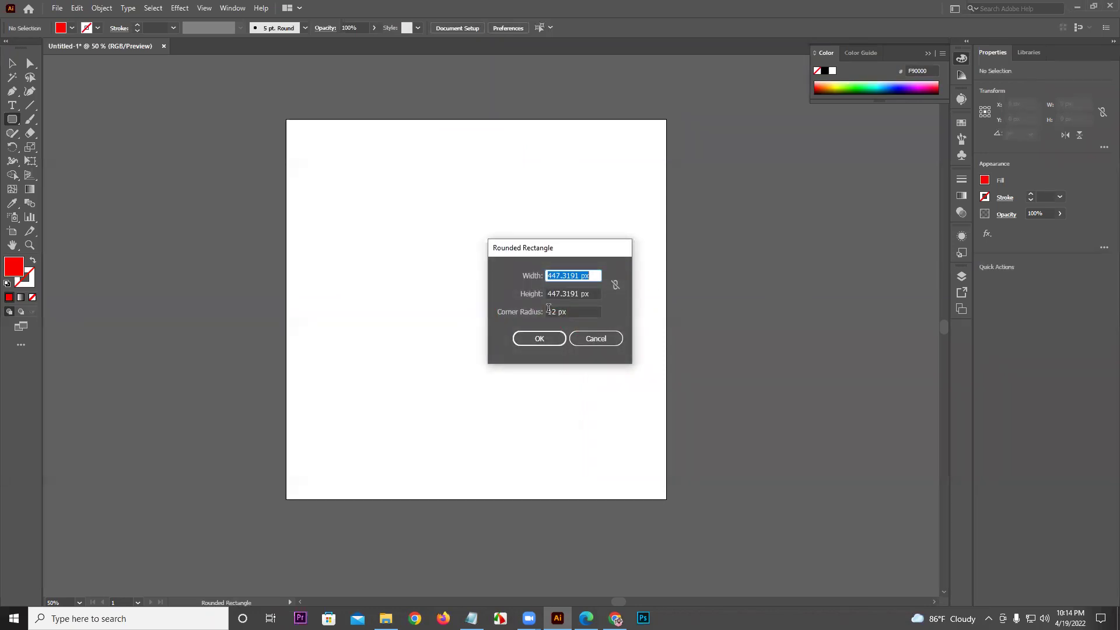
click(581, 275)
drag(592, 272, 500, 295)
text(5 in)
key(Tab)
text(5)
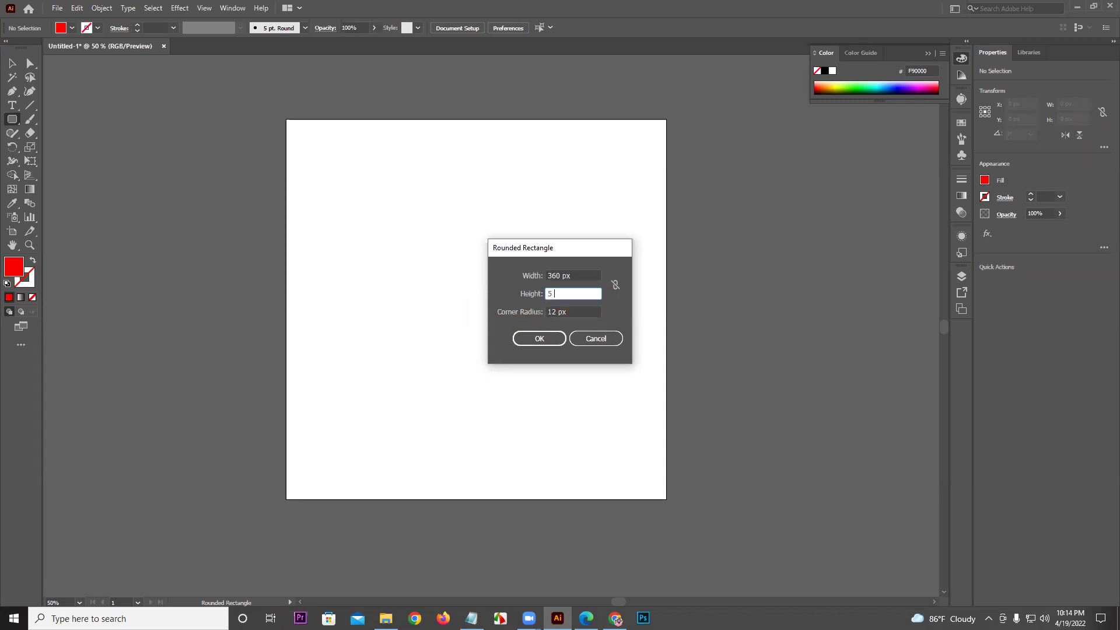
key(Return)
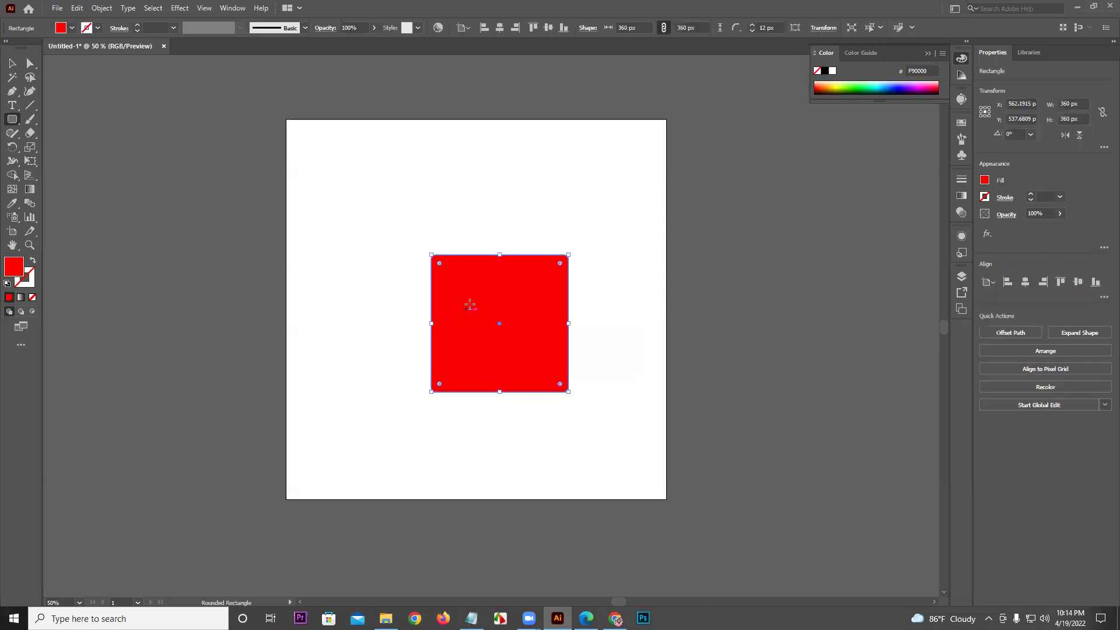
Zoom in and move the red rounded square up slightly with the Selection tool
key(ctrl+equal)
key(ctrl+equal)
key(ctrl+equal)
scroll(373, 180, down, 1)
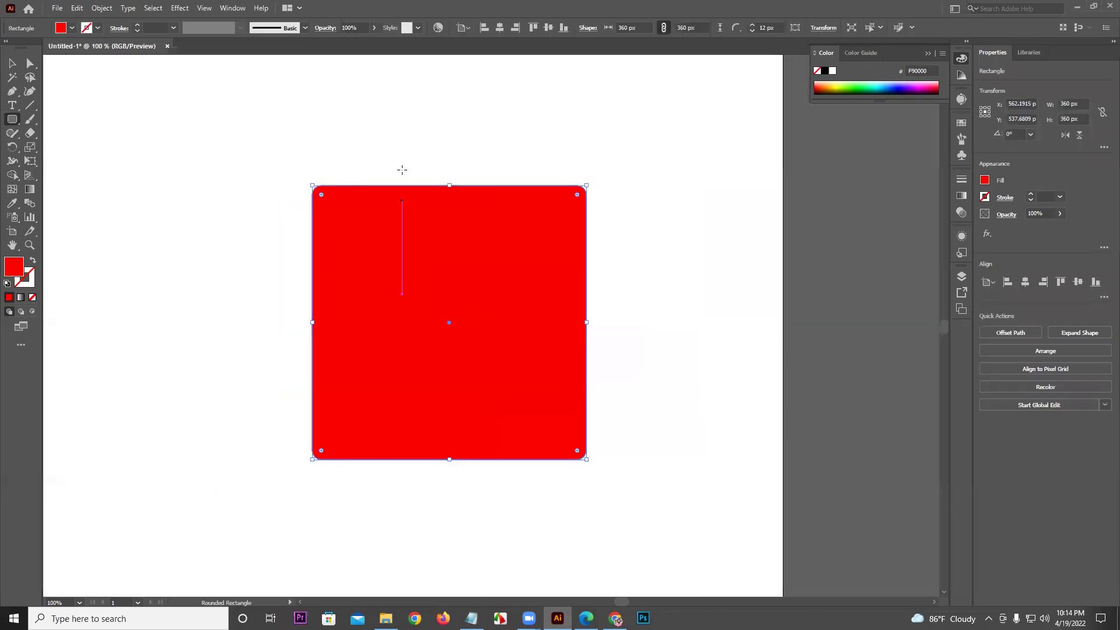
click(30, 77)
click(203, 153)
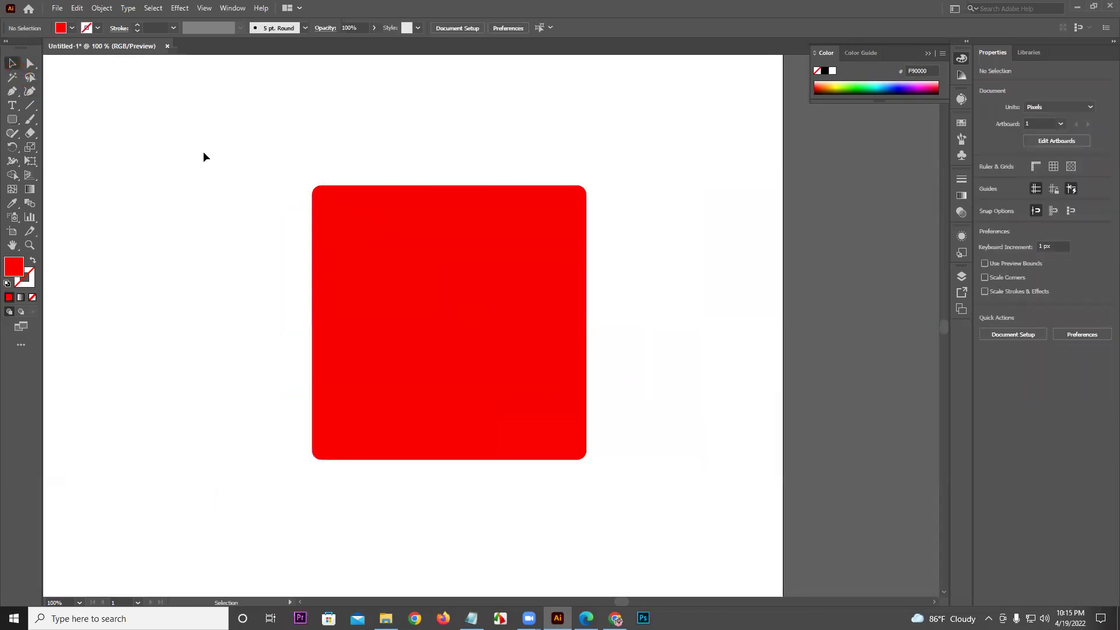
drag(450, 315, 448, 283)
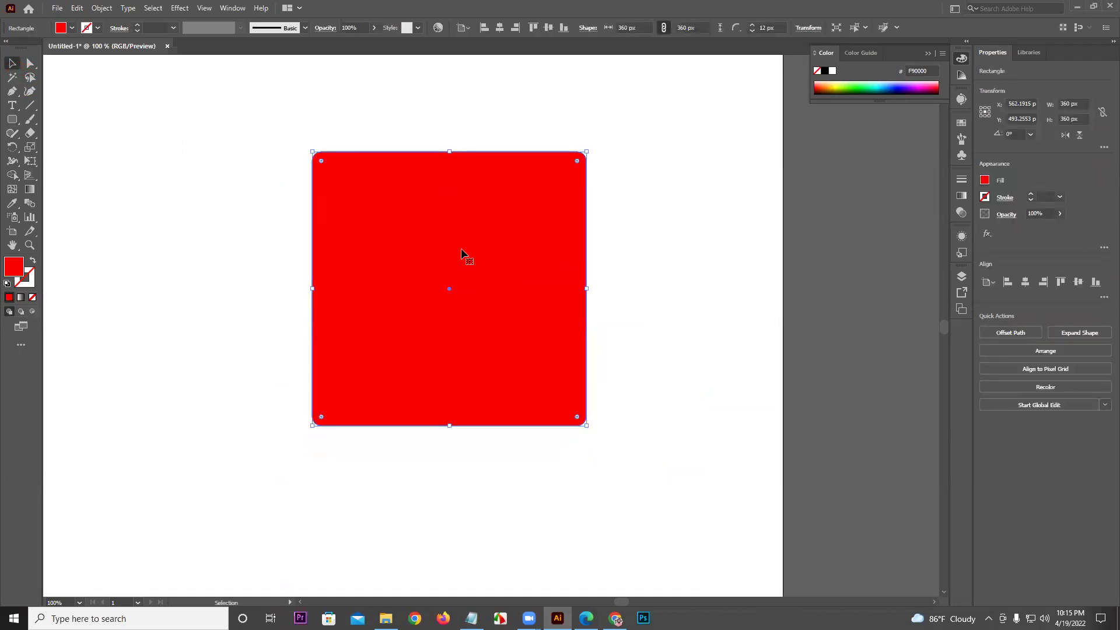
scroll(464, 247, down, 2)
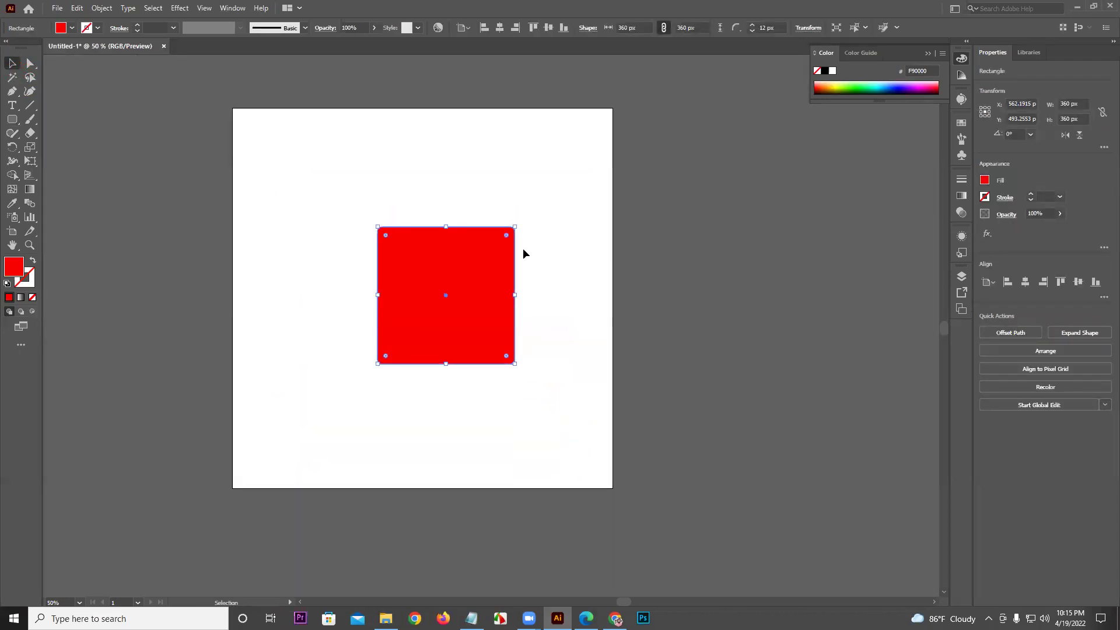
Delete the rounded square and draw a tall and a wide red ellipse
key(Delete)
click(13, 120)
drag(13, 120, 52, 147)
drag(236, 177, 310, 391)
mouse_move(360, 197)
mouse_down()
mouse_move(534, 306)
mouse_move(582, 322)
mouse_up()
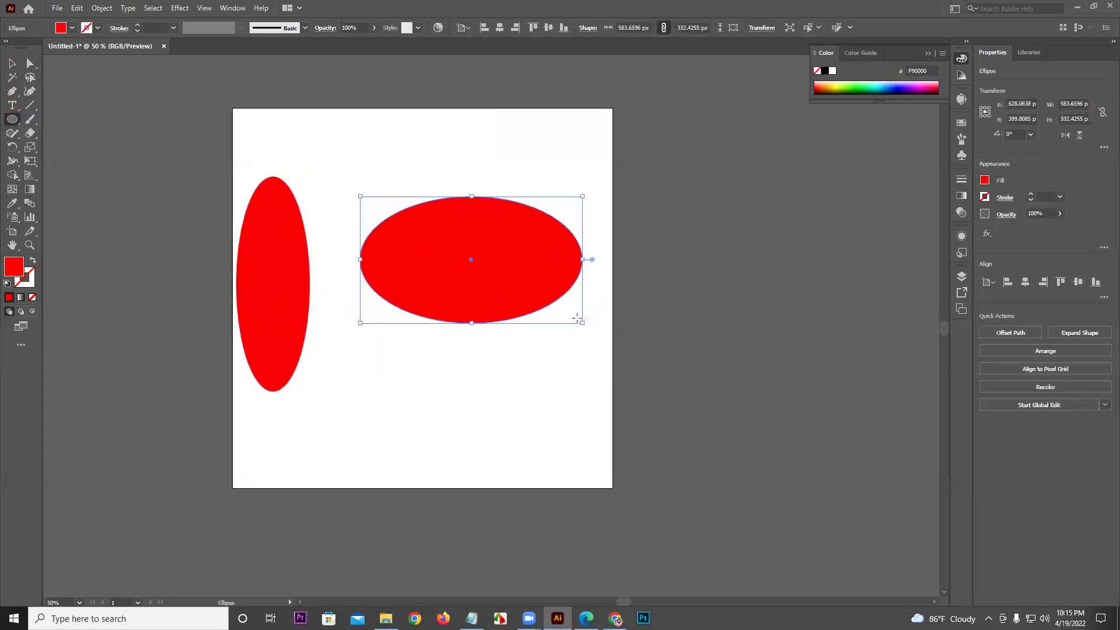
Clear both ellipses, draw a large red circle about 586.72 px across, then delete it
key(ctrl+a)
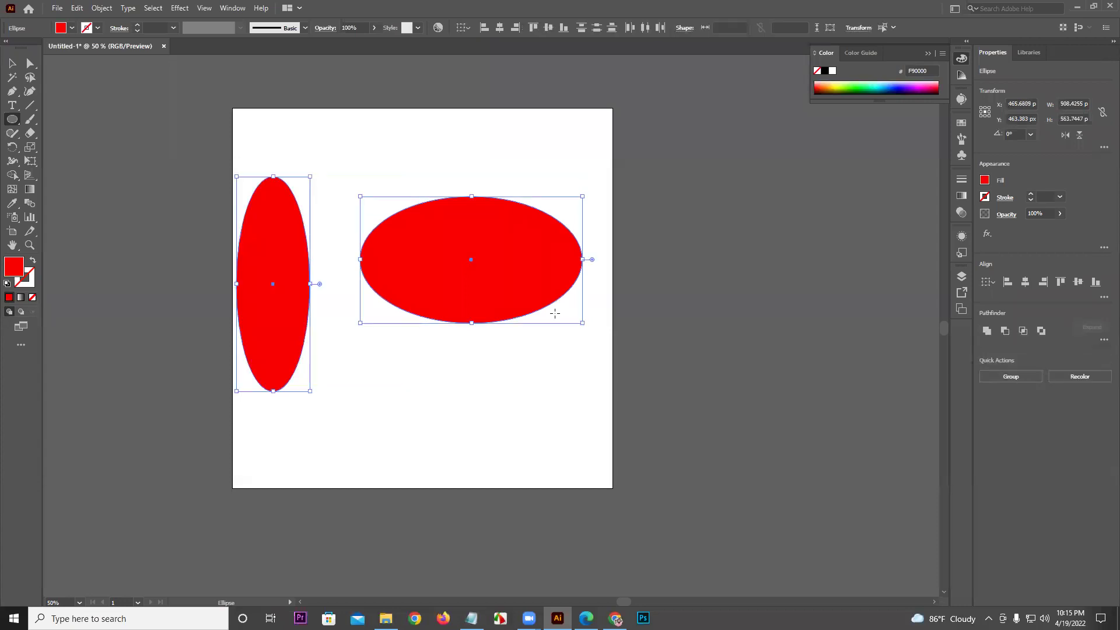
key(Delete)
drag(299, 193, 449, 416)
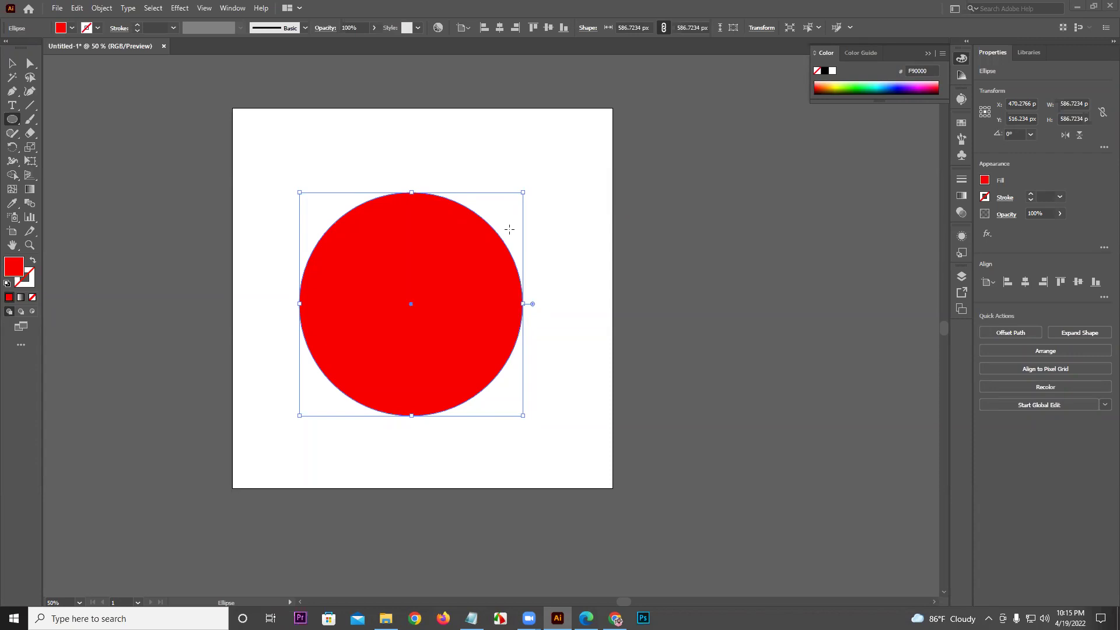
click(12, 63)
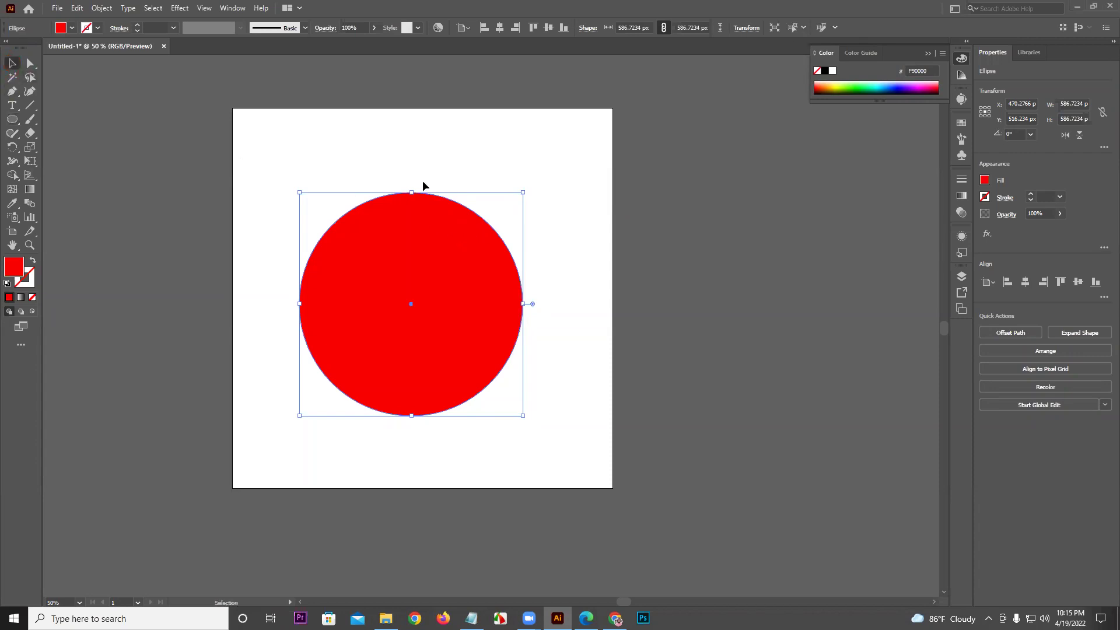
key(Delete)
click(12, 105)
click(413, 169)
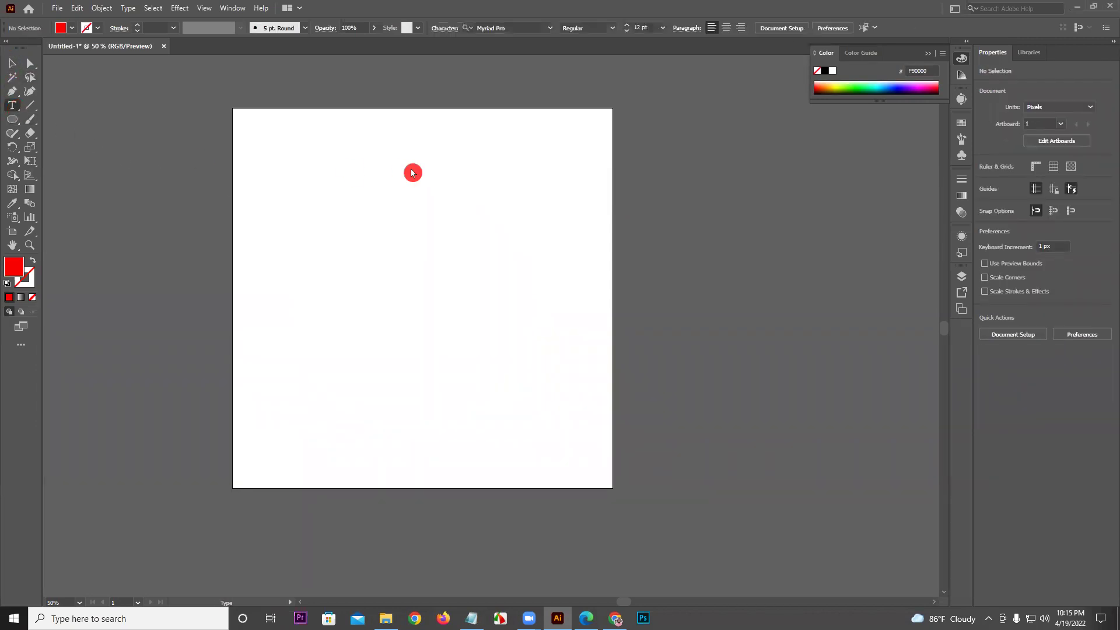
key(ctrl+1)
click(21, 26)
click(57, 8)
click(70, 21)
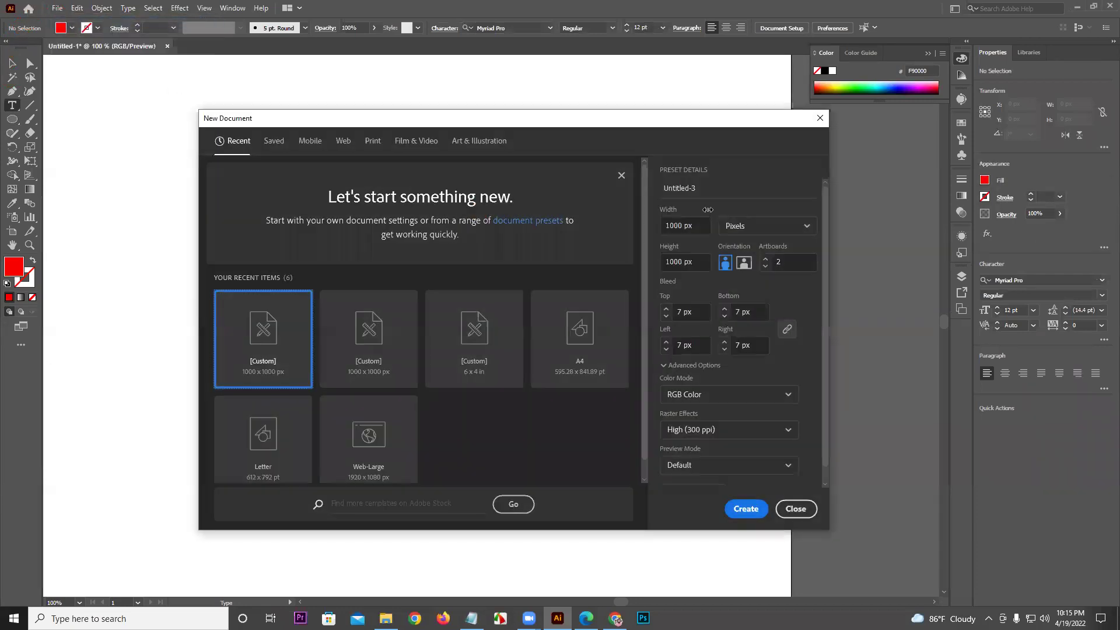
click(736, 226)
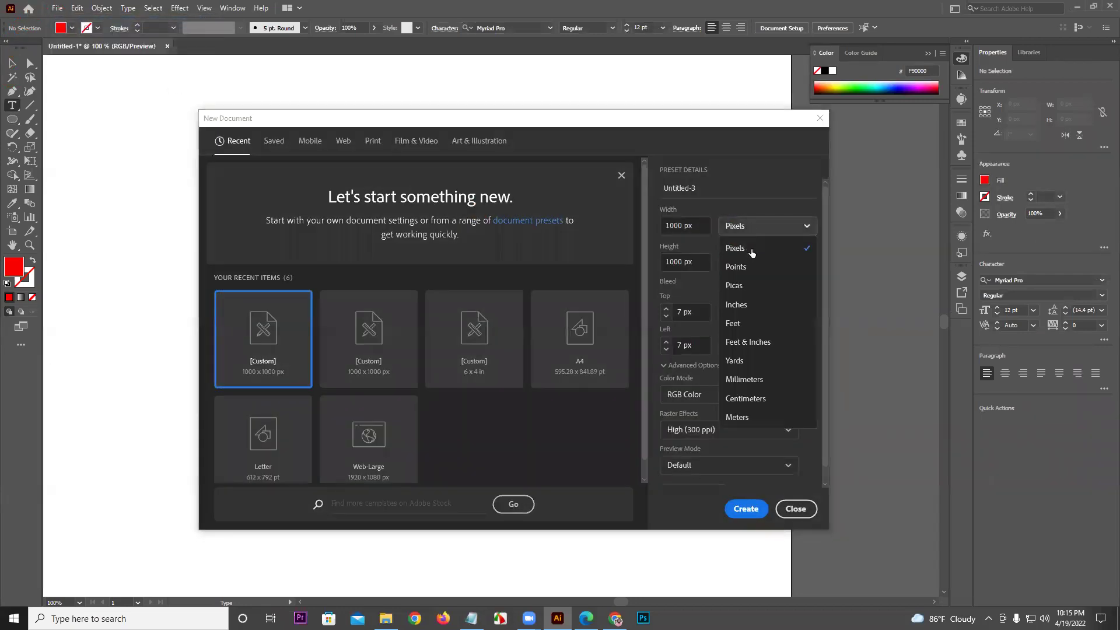
click(736, 304)
click(682, 235)
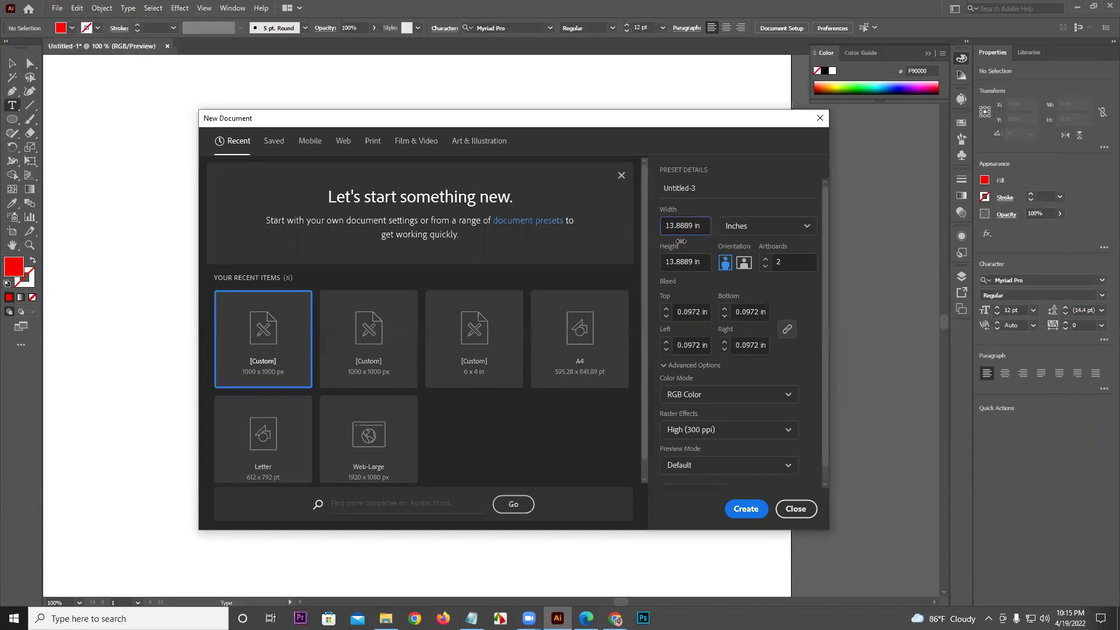
text(1)
click(704, 260)
key(ctrl+a)
text(1)
click(740, 228)
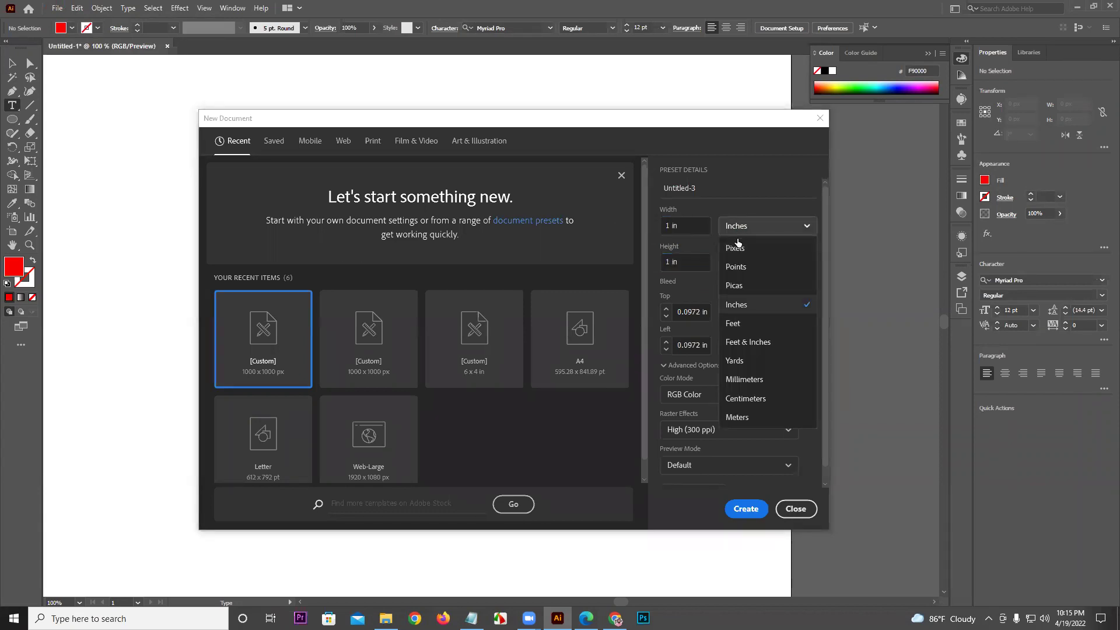
click(738, 250)
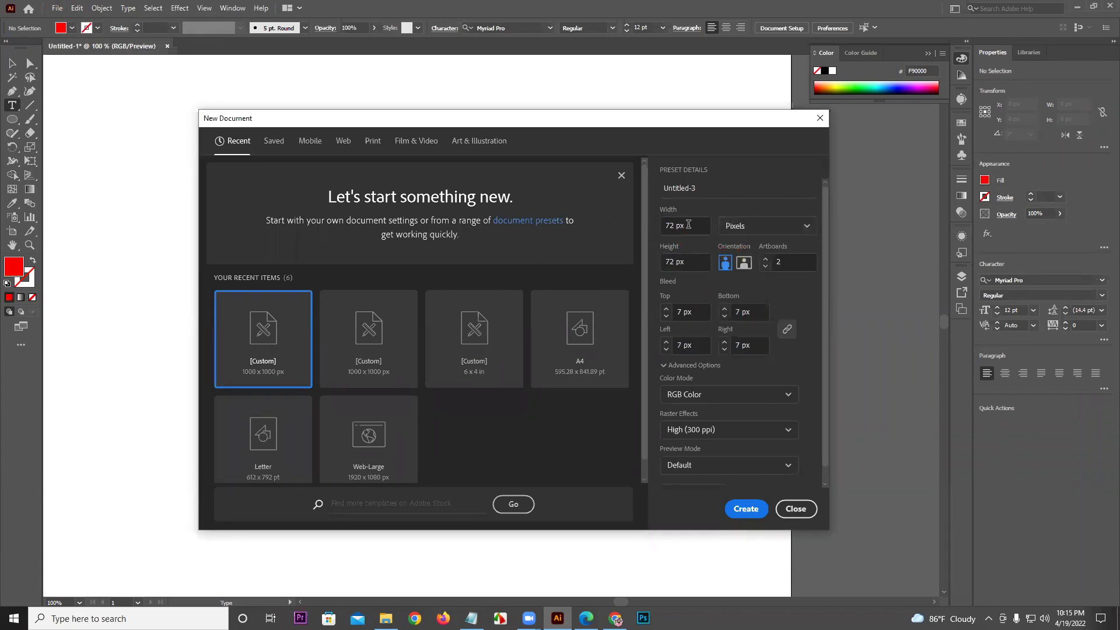
click(820, 117)
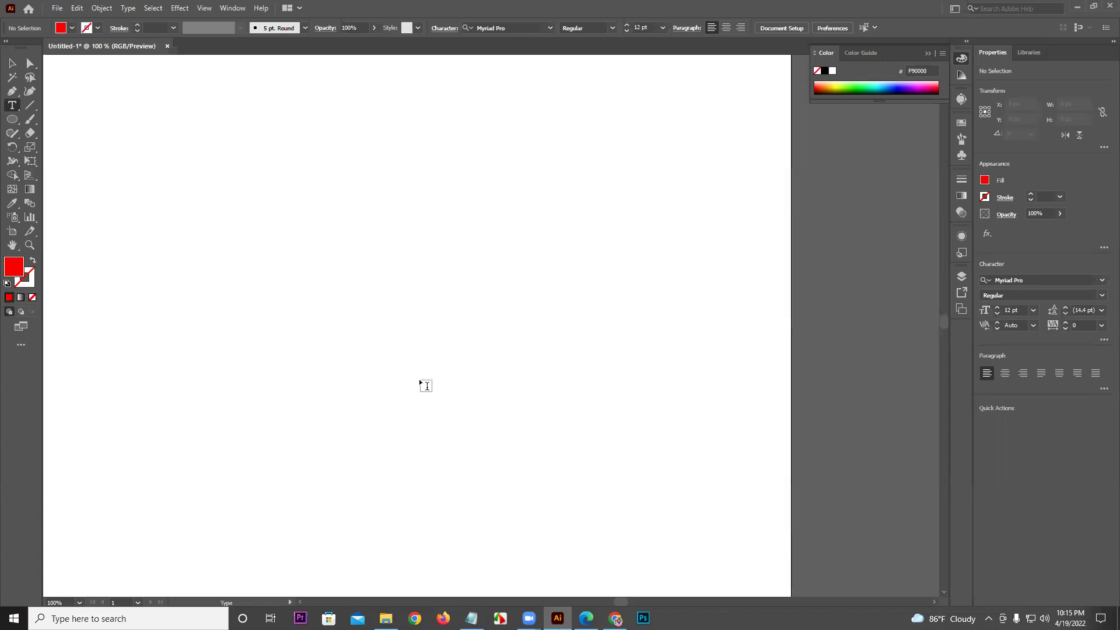
Zoom out, draw a red hexagon at the artboard's top-left, then delete it
key(ctrl+minus)
key(ctrl+minus)
click(11, 119)
click(39, 162)
mouse_move(187, 192)
mouse_down()
mouse_move(334, 220)
mouse_move(387, 300)
mouse_move(391, 275)
mouse_move(376, 286)
mouse_up()
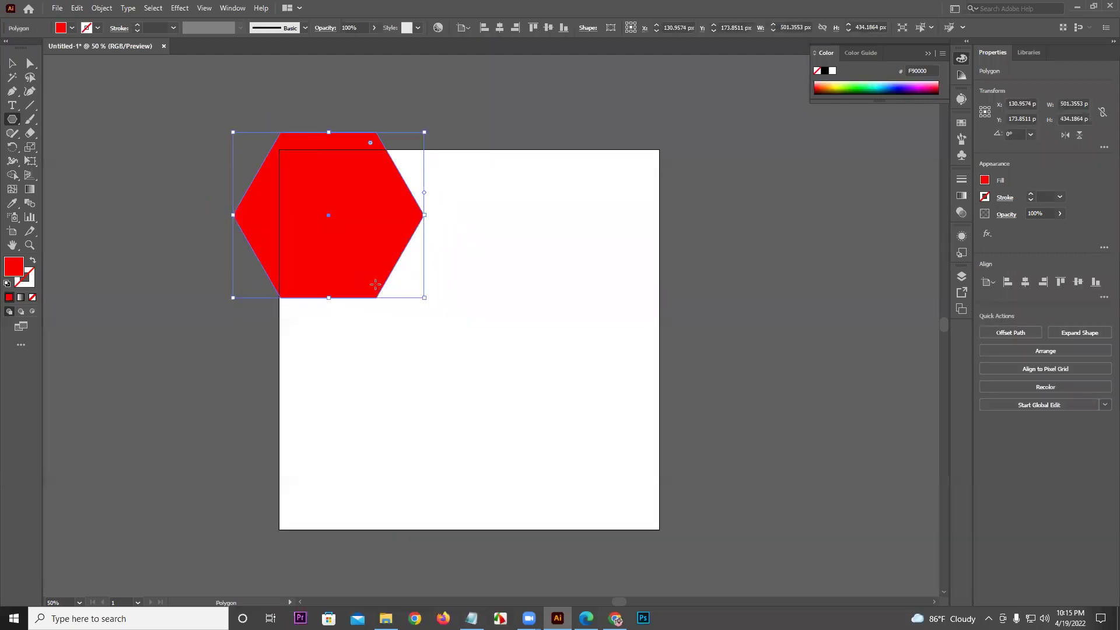
key(Delete)
Draw a red five-pointed star on the artboard, then remove it to redraw
drag(11, 119, 76, 177)
drag(409, 241, 511, 329)
key(Delete)
key(Delete)
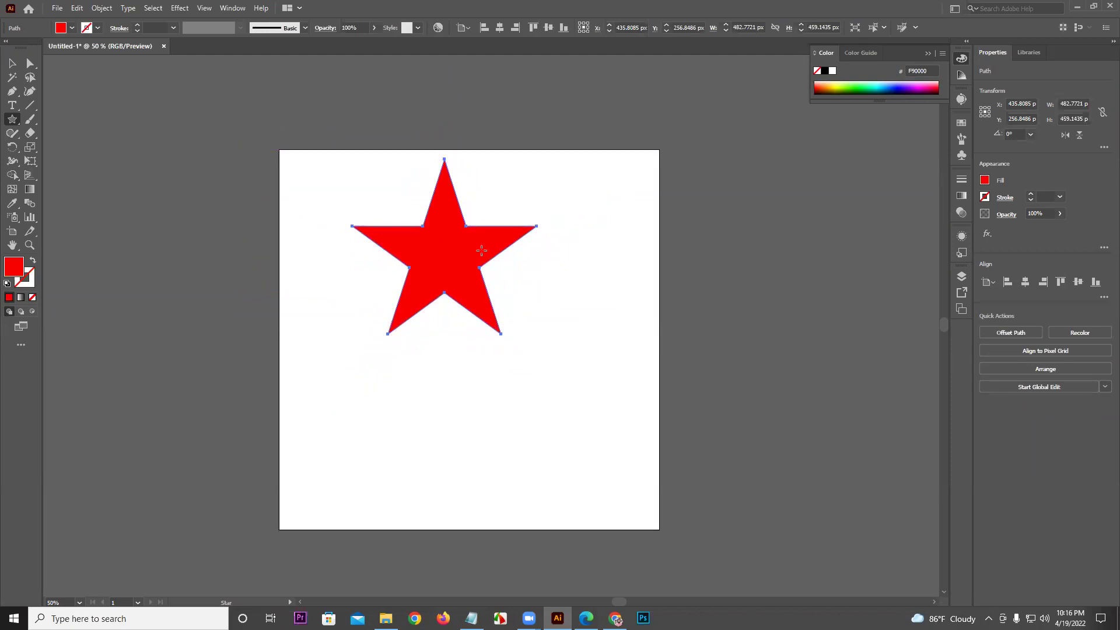
scroll(481, 250, up, 1)
Move the star lower on the artboard, then delete it
click(11, 62)
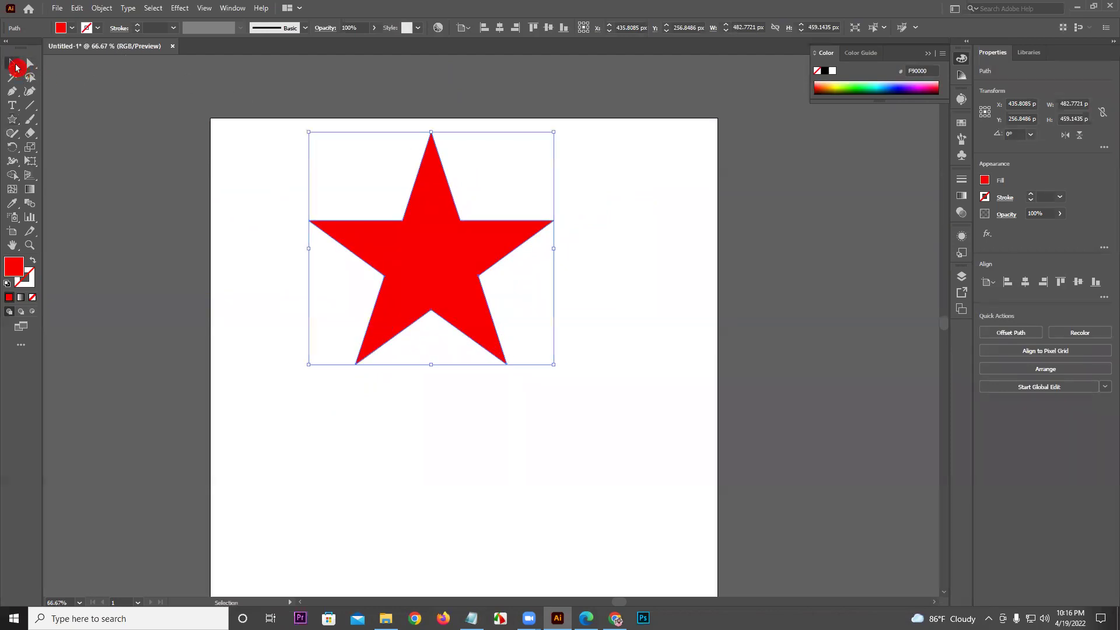
drag(429, 235, 411, 265)
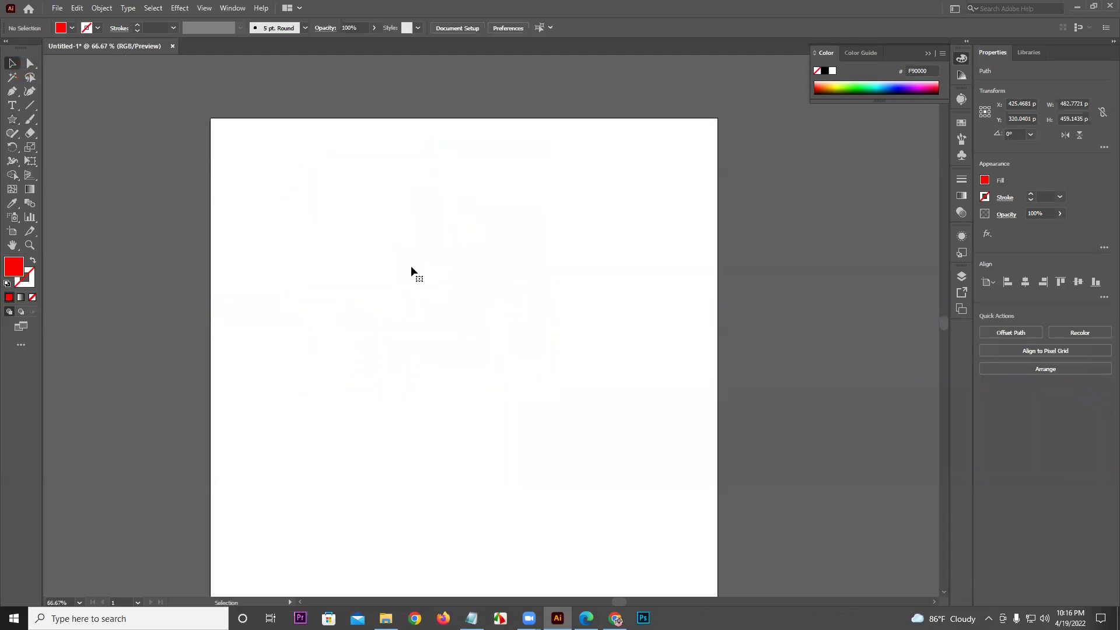
key(Delete)
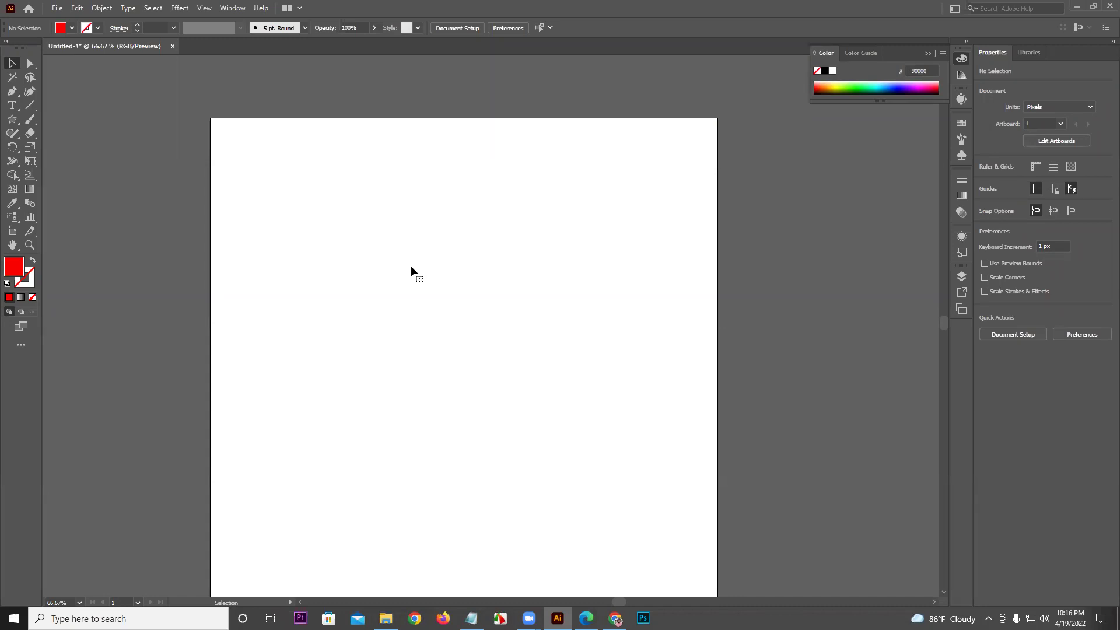
Draw a round-looking many-sided red polygon and a red triangle beside it, then select both
drag(12, 115, 49, 161)
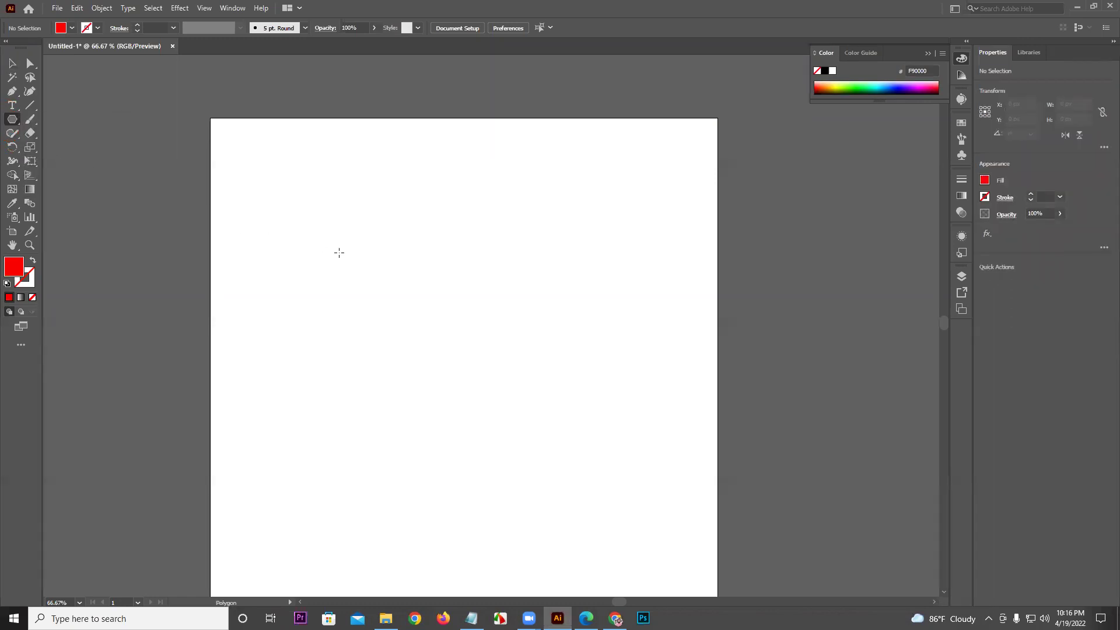
drag(340, 266, 373, 332)
key(Up)
key(Up)
key(Up)
key(Up)
key(Up)
key(Up)
key(Up)
key(Up)
key(Up)
key(Up)
key(Up)
key(Up)
key(Up)
key(Up)
drag(527, 227, 588, 322)
key(Down)
key(Down)
key(Down)
key(Down)
key(Down)
key(Down)
key(Down)
key(Down)
key(Down)
key(Down)
key(Down)
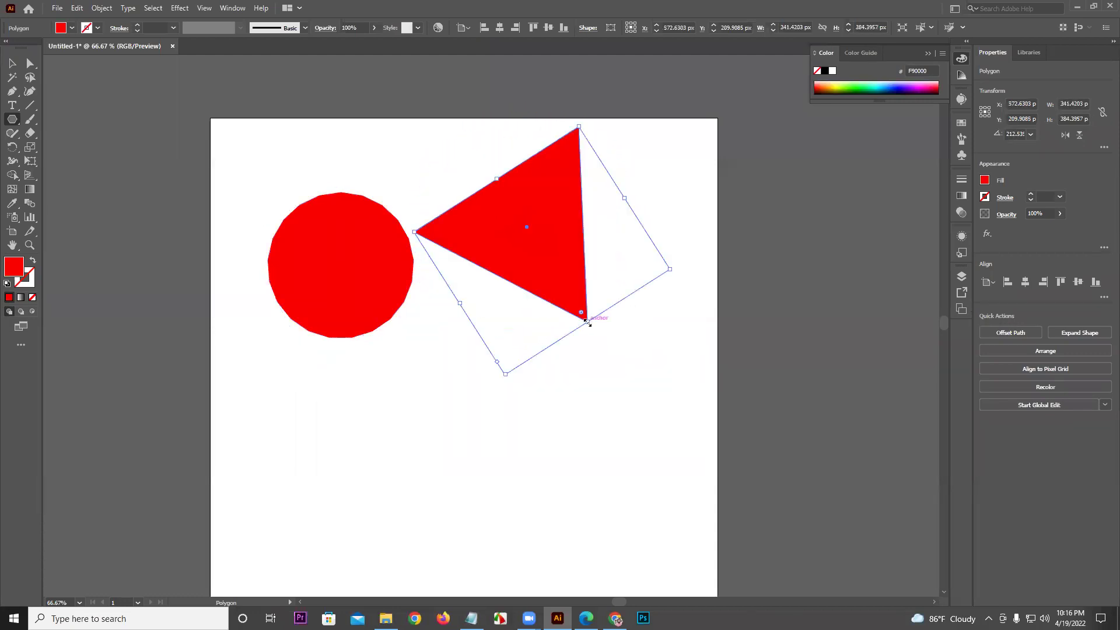
click(10, 65)
key(ctrl+a)
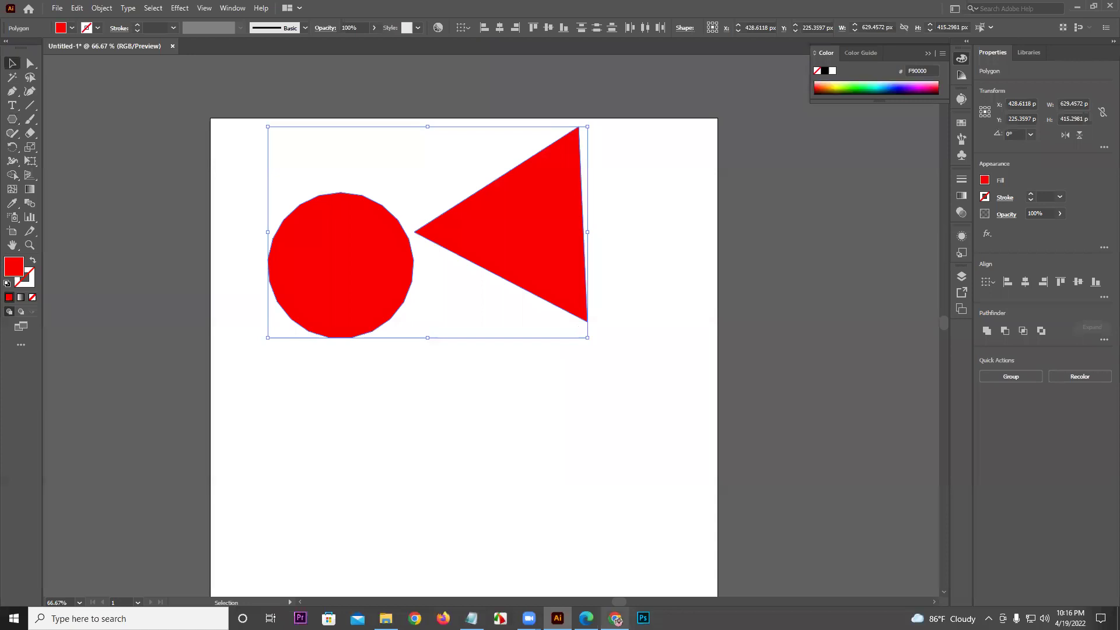
Search Google for 'keyboard' in a new Chrome tab and preview Computer Hope's keyboard key image
mouse_move(617, 620)
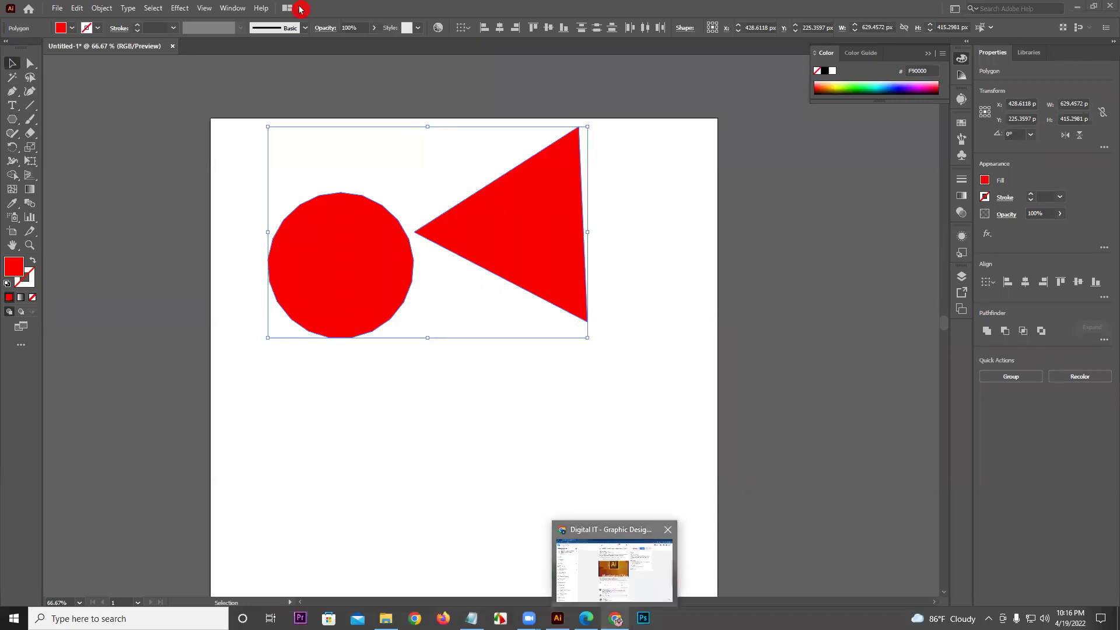
click(618, 569)
click(340, 13)
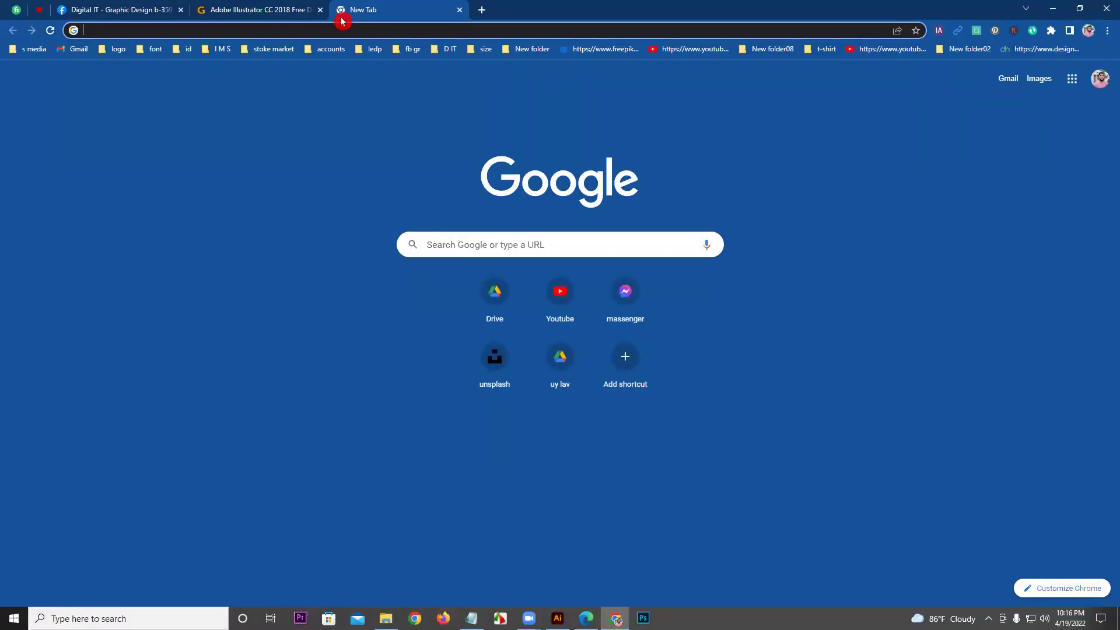
text(keybo)
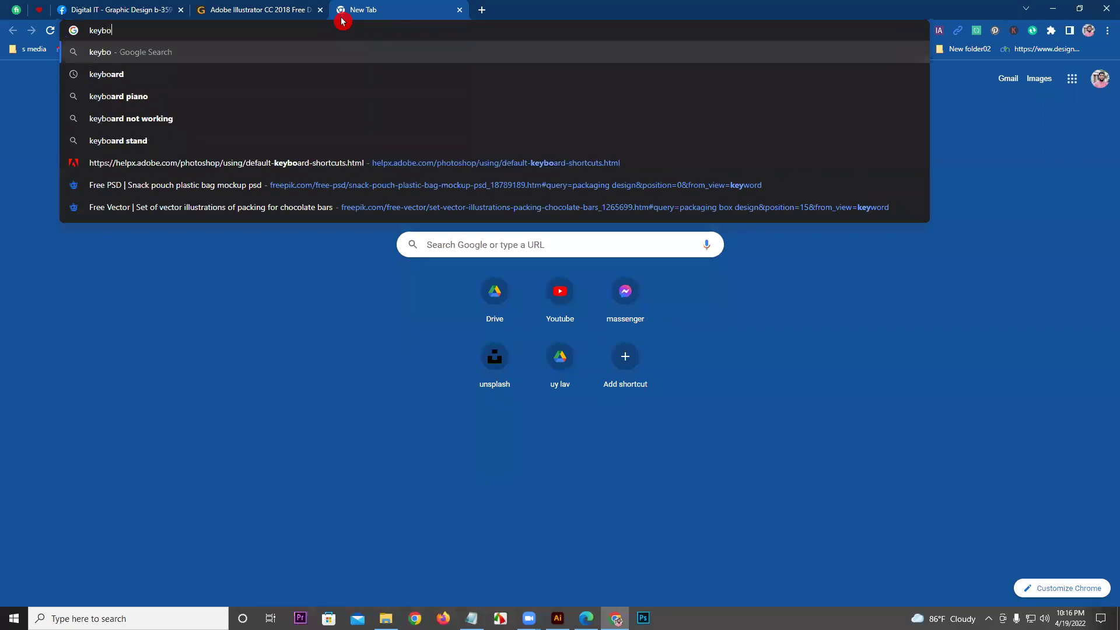
text(ard)
key(Return)
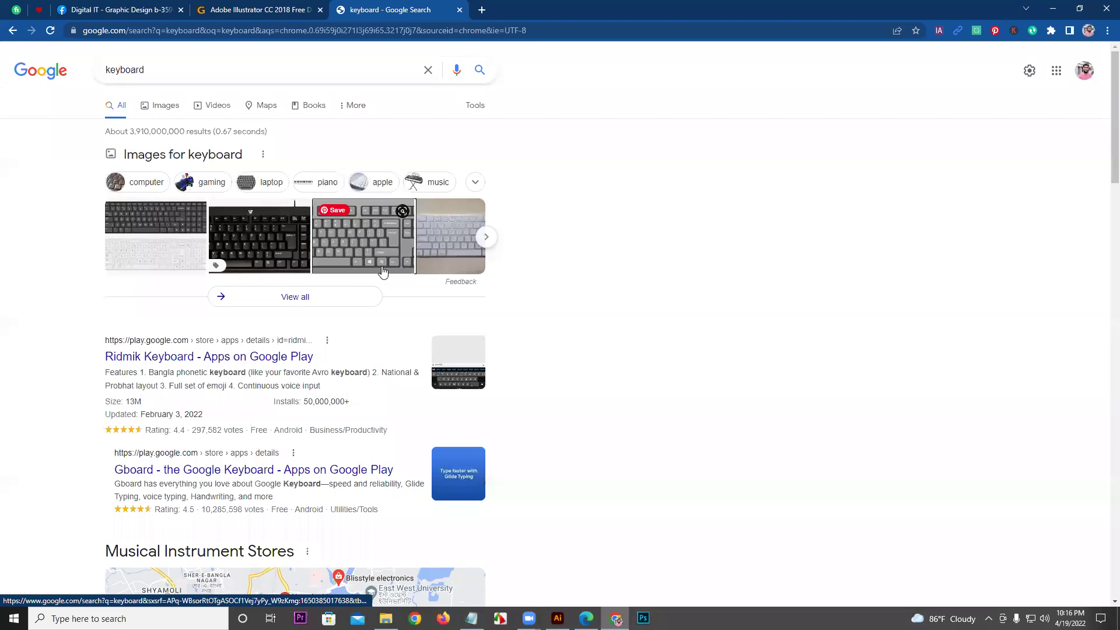
click(382, 272)
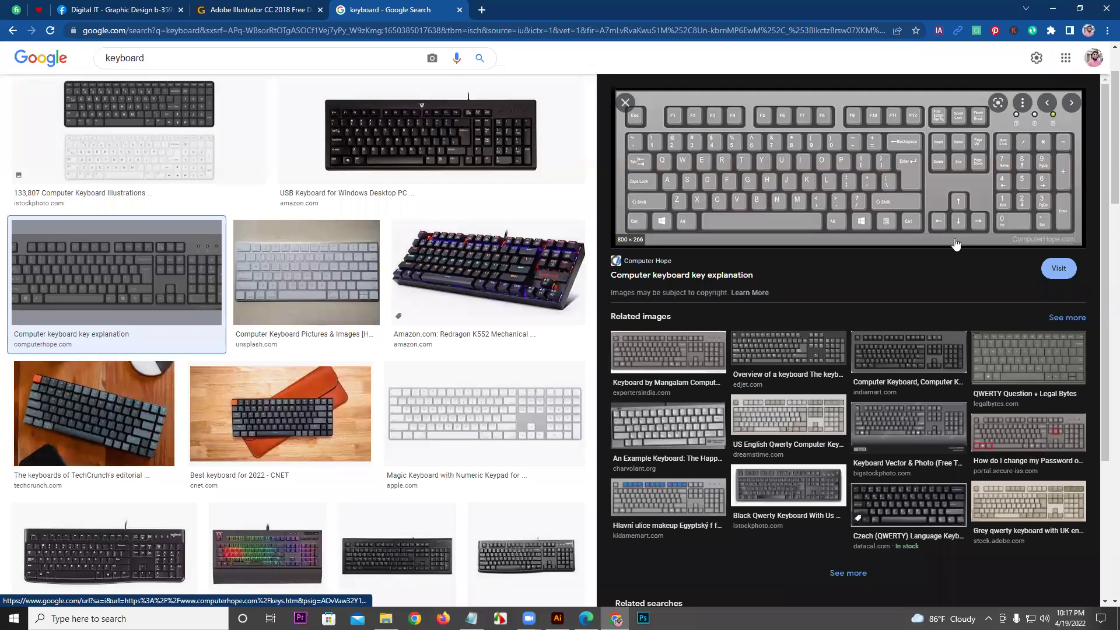
click(559, 614)
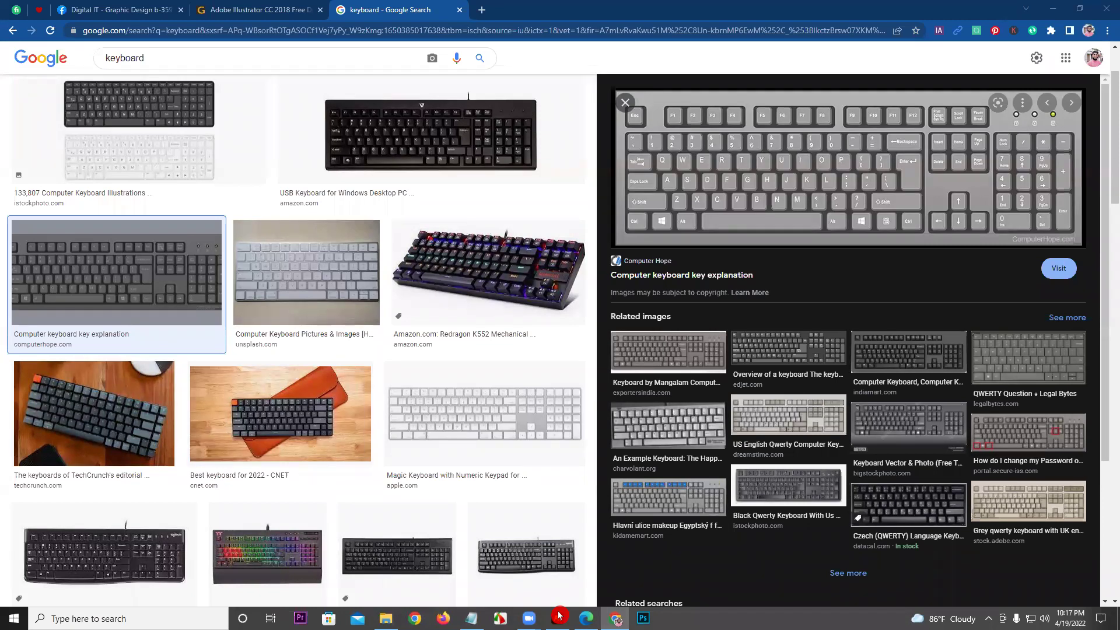
Back in Illustrator, delete the circle and triangle from the artboard
click(559, 618)
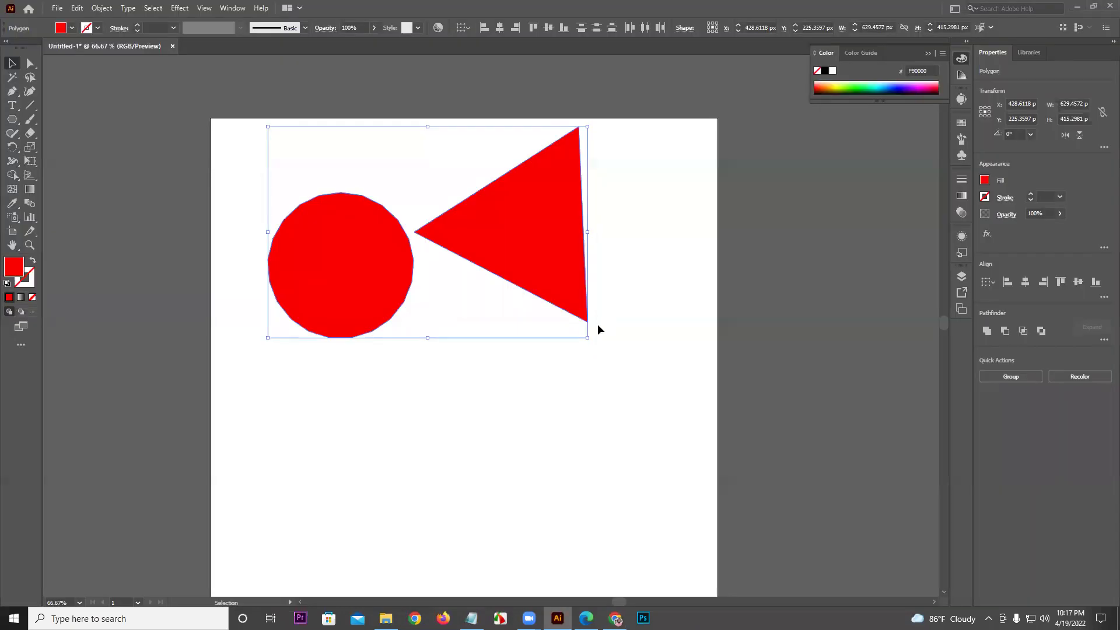
click(625, 312)
key(ctrl+a)
key(Delete)
Draw a red polygon near the artboard top, settle it at seven sides, then delete it
click(9, 115)
click(25, 127)
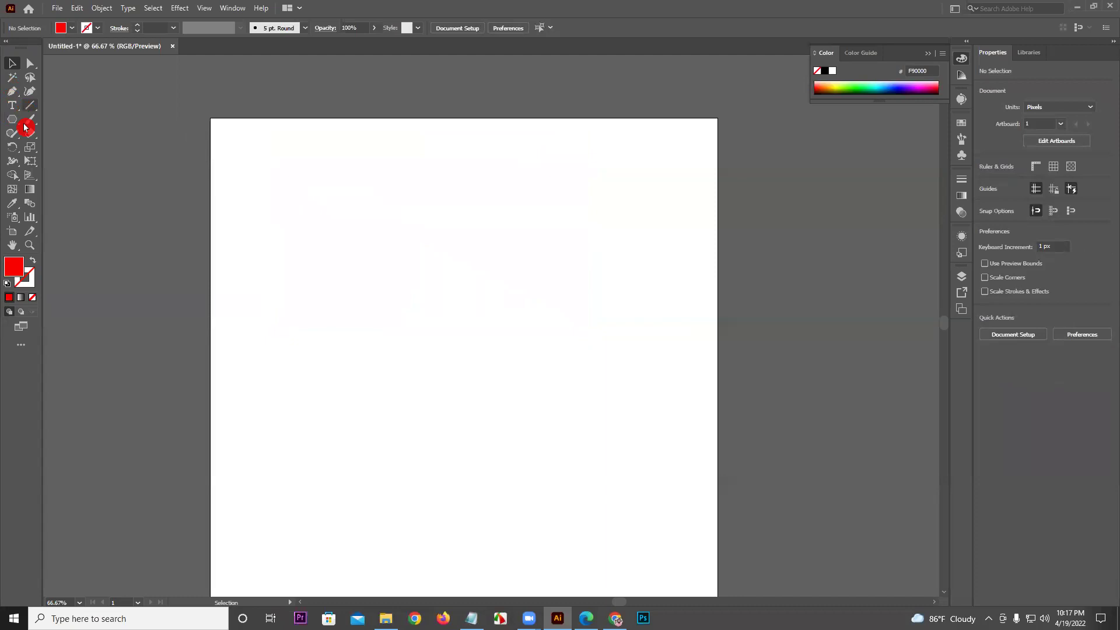
drag(19, 124, 63, 162)
drag(400, 190, 454, 219)
key(Up)
key(Up)
key(Up)
key(Up)
key(Up)
key(Up)
key(Up)
key(Up)
key(Down)
key(Down)
key(Down)
key(Down)
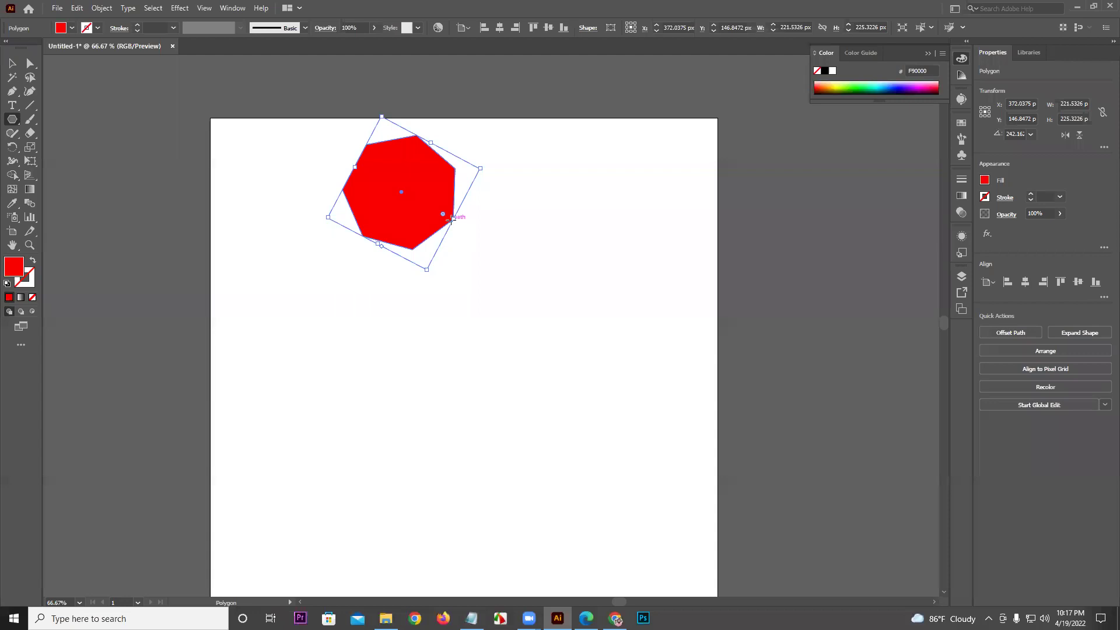
key(Delete)
Draw a red star with extra points near the top-left, then delete it
drag(11, 119, 84, 175)
drag(348, 212, 395, 274)
key(Up)
key(Up)
key(Up)
key(Up)
key(Up)
key(Up)
key(Up)
key(Up)
key(Up)
key(Up)
click(16, 63)
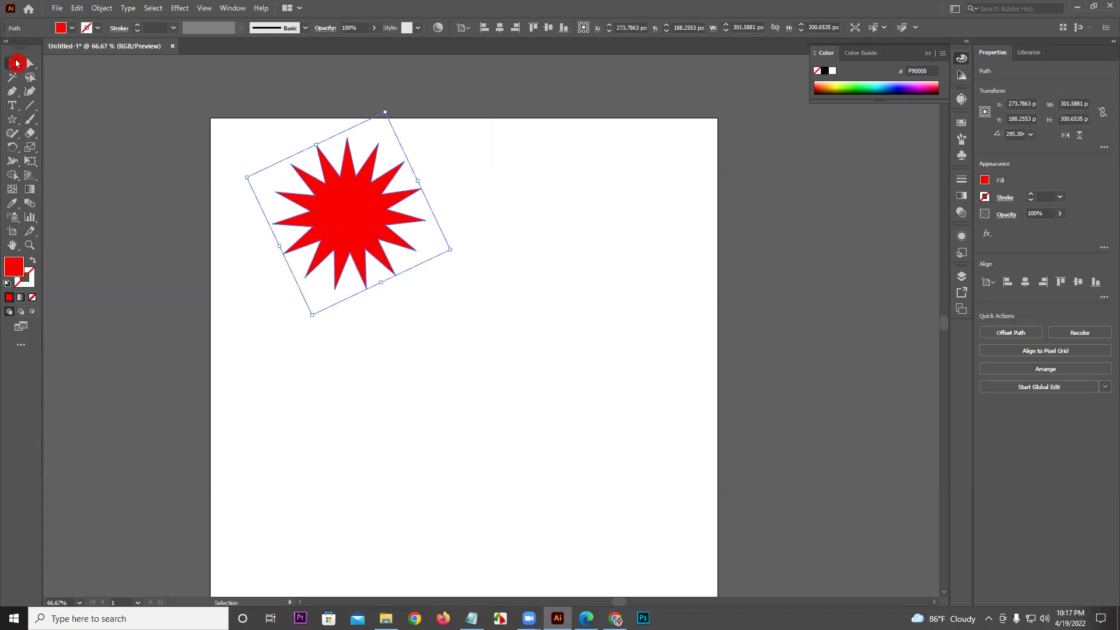
key(Delete)
drag(12, 119, 58, 178)
drag(11, 124, 44, 118)
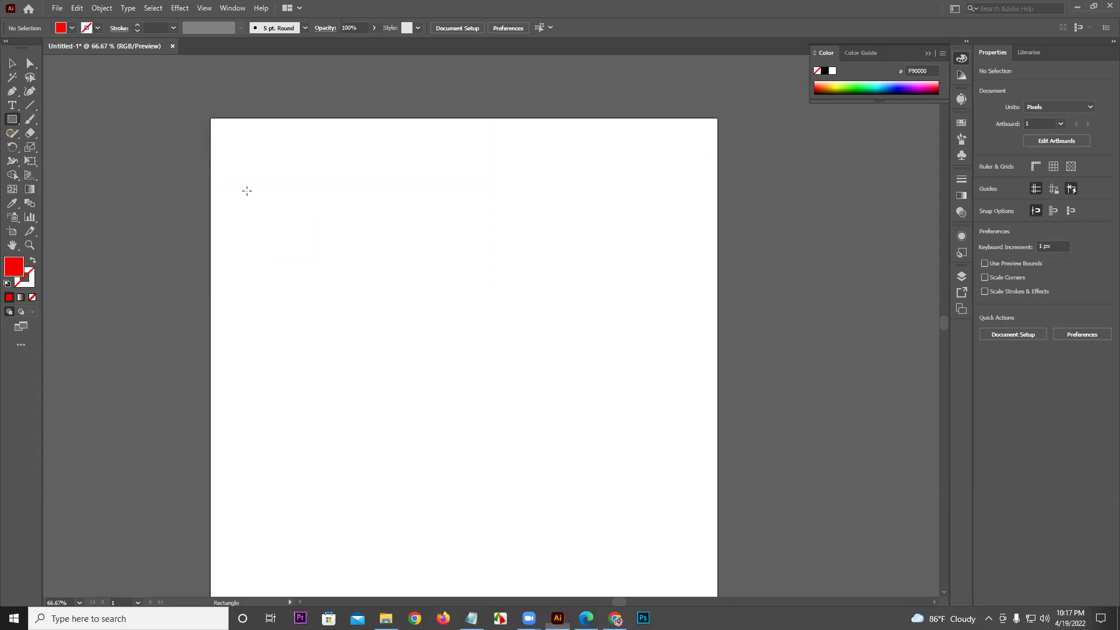
Draw a square covering the artboard and change its fill from red to magenta, then deep purple
scroll(367, 200, down, 2)
drag(368, 200, 348, 173)
drag(276, 146, 531, 400)
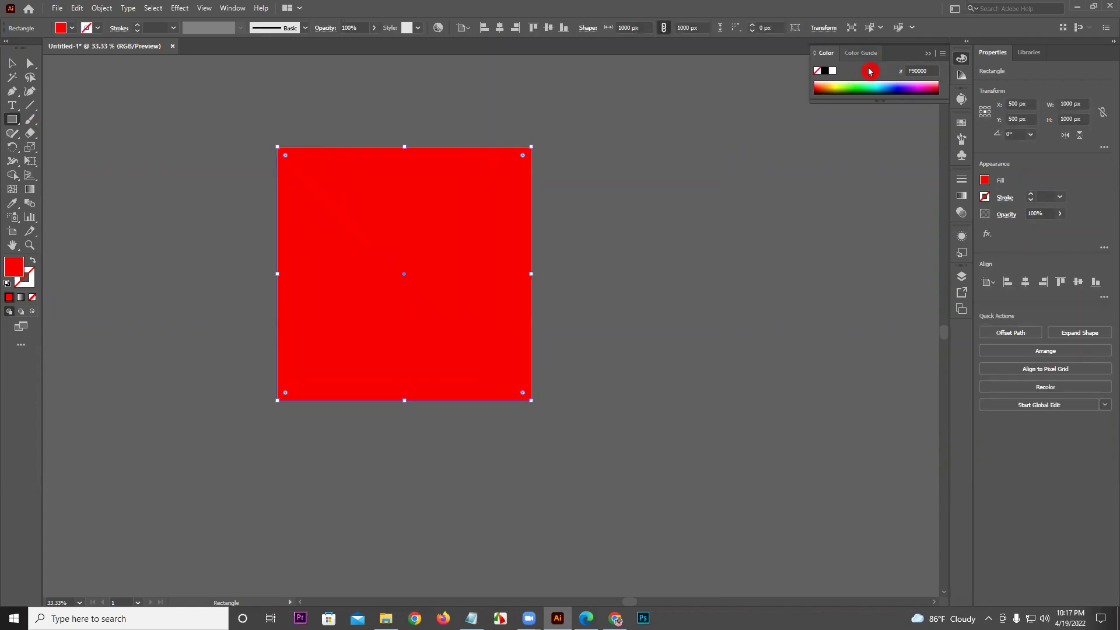
click(923, 86)
click(925, 90)
click(11, 63)
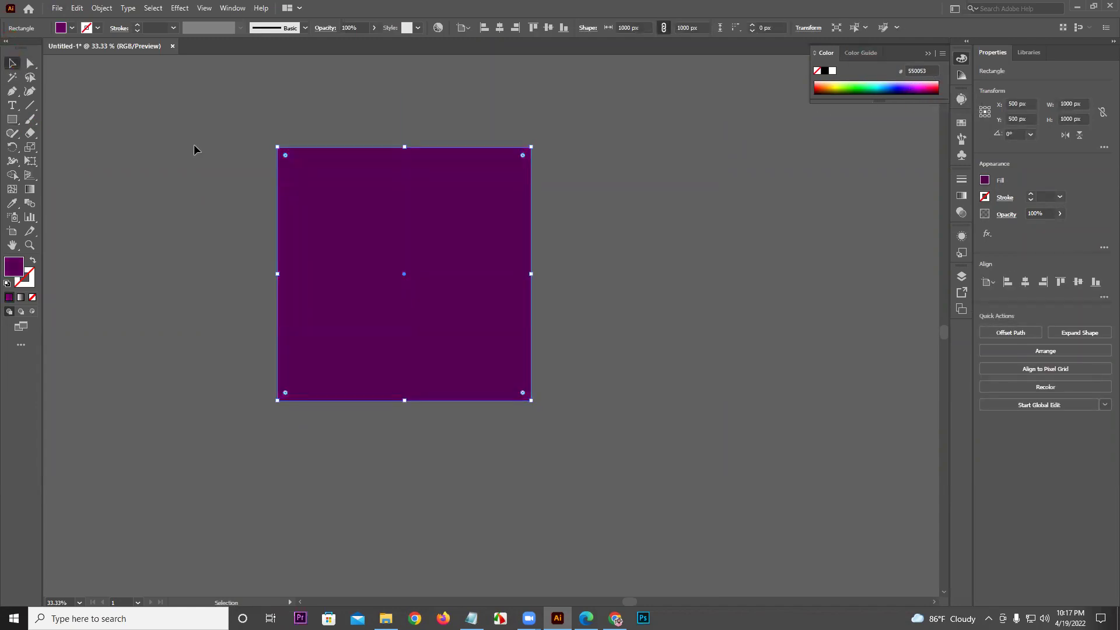
In the Color Picker, refine the fill to a deeper, bluer purple 5B0E68
scroll(506, 115, up, 1)
double_click(12, 270)
drag(554, 330, 535, 319)
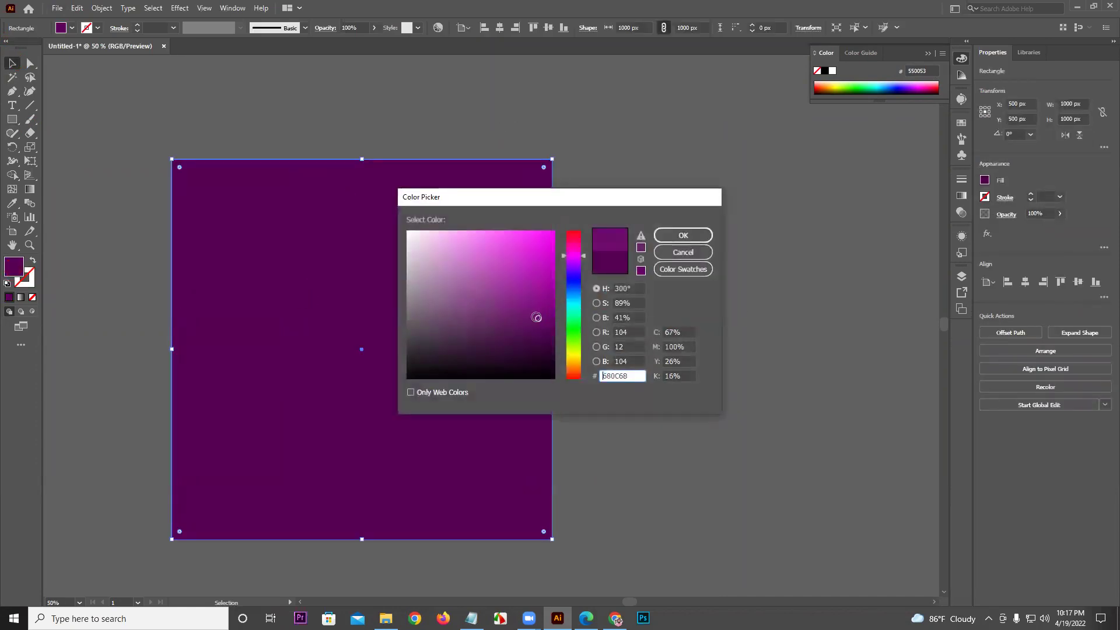
click(578, 259)
drag(577, 259, 579, 262)
click(690, 233)
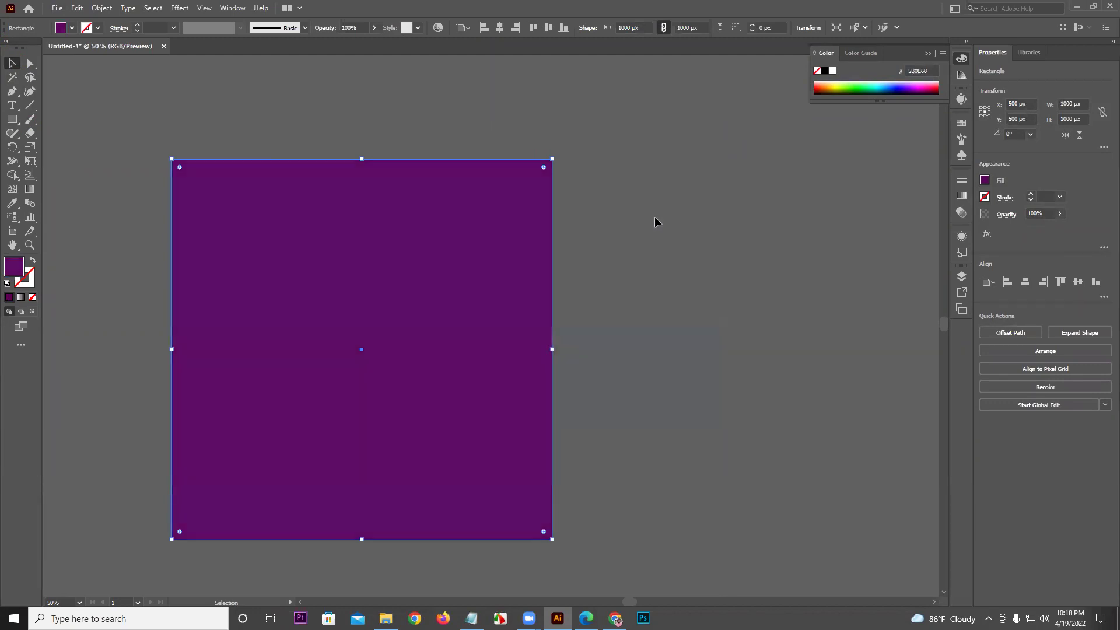
click(662, 227)
Draw two lens flares on the rectangle, move the top one onto the other, then undo
drag(11, 127, 60, 190)
drag(570, 229, 417, 379)
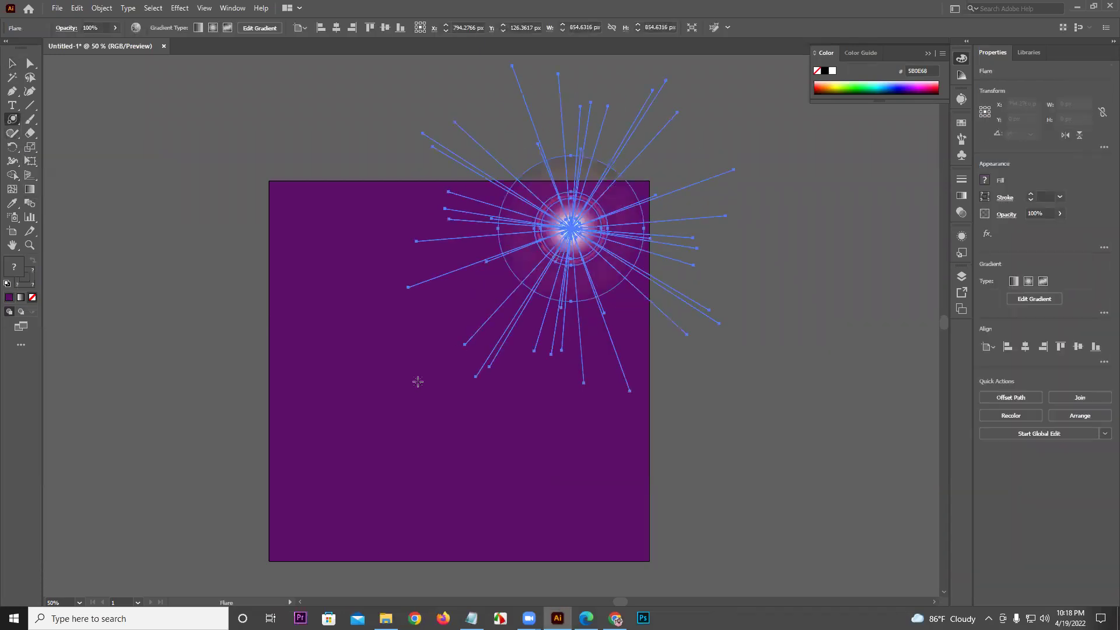
click(377, 412)
drag(532, 463, 536, 463)
click(338, 267)
click(12, 63)
click(120, 96)
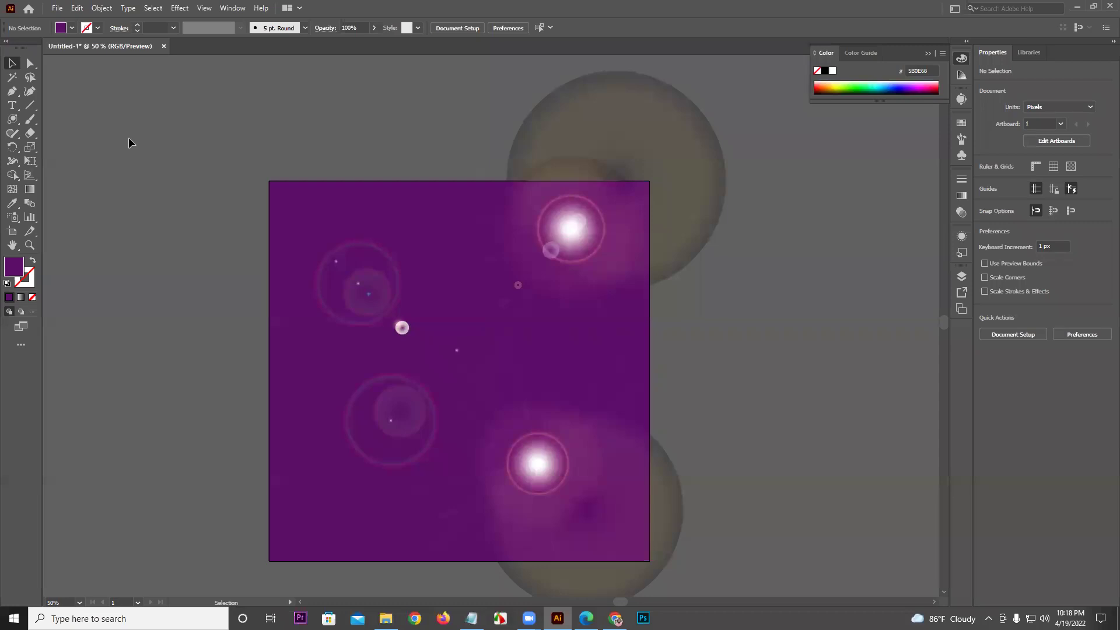
click(604, 212)
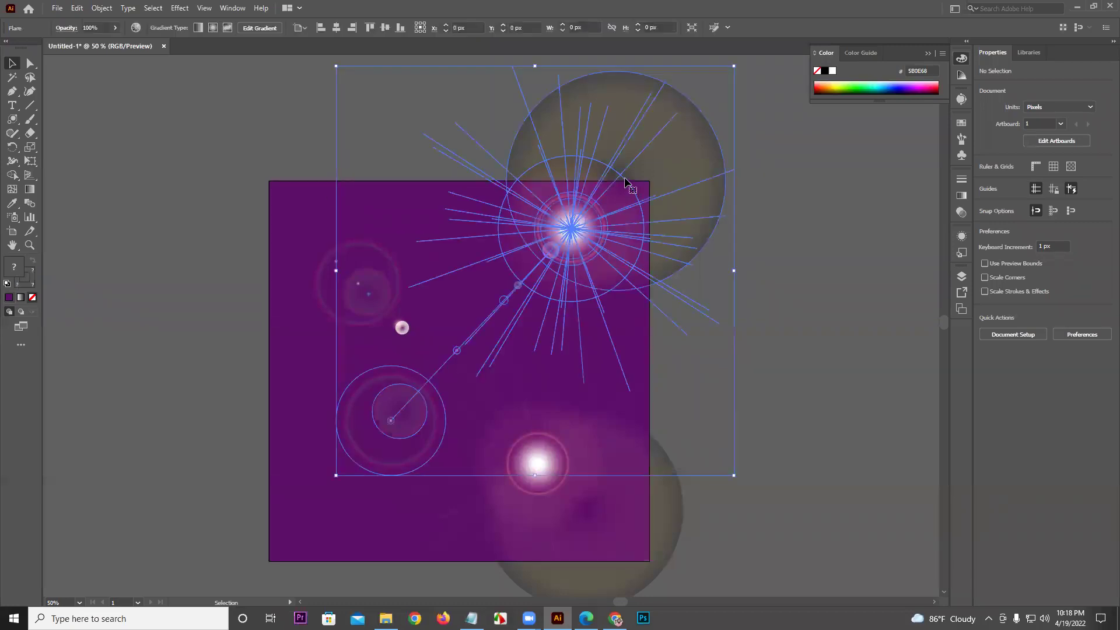
drag(604, 212, 570, 452)
key(ctrl+z)
key(ctrl+z)
key(ctrl+z)
Place a single small lens flare and shift it down and to the right
click(12, 119)
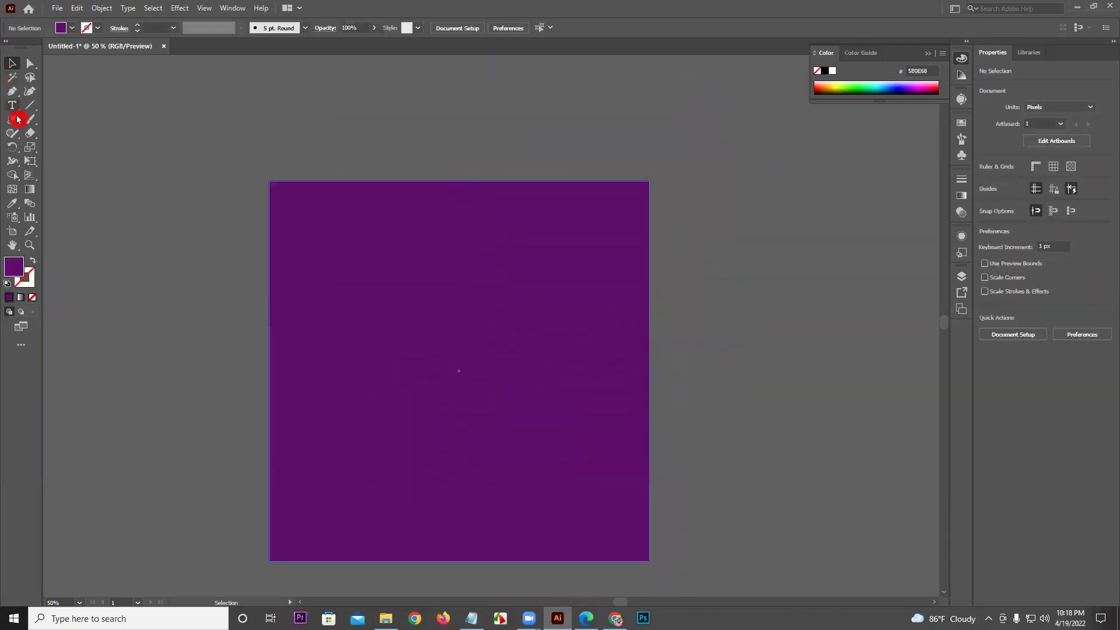
click(329, 223)
key(v)
click(252, 184)
mouse_move(345, 232)
mouse_down()
mouse_move(389, 264)
mouse_move(362, 243)
mouse_up()
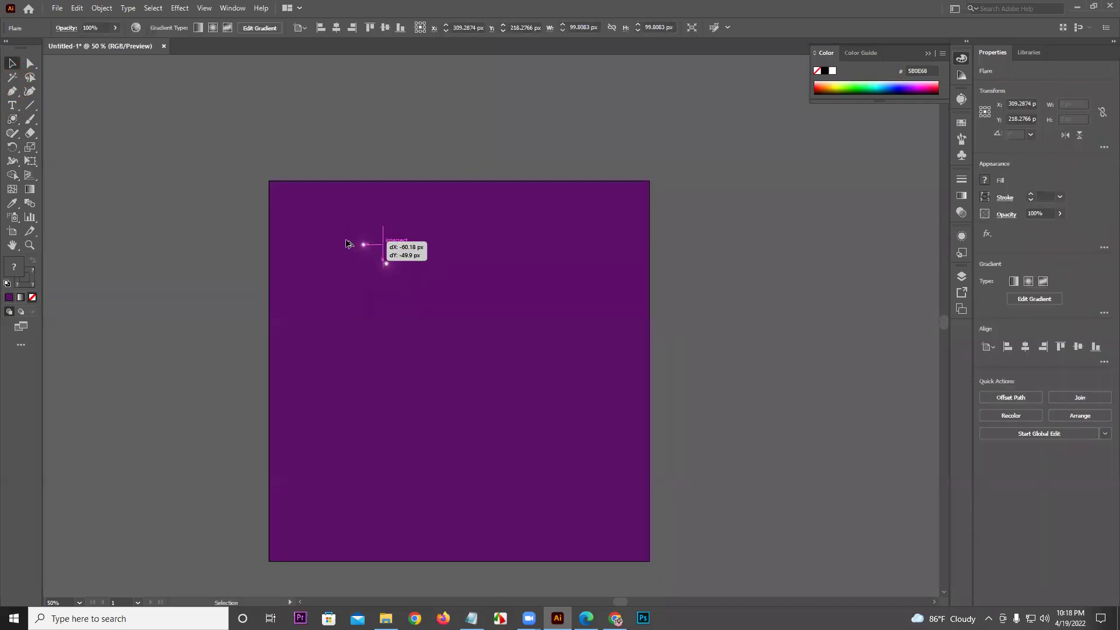
Try a gradient fill on the purple rectangle, undo it, then delete the rectangle
click(498, 232)
click(962, 195)
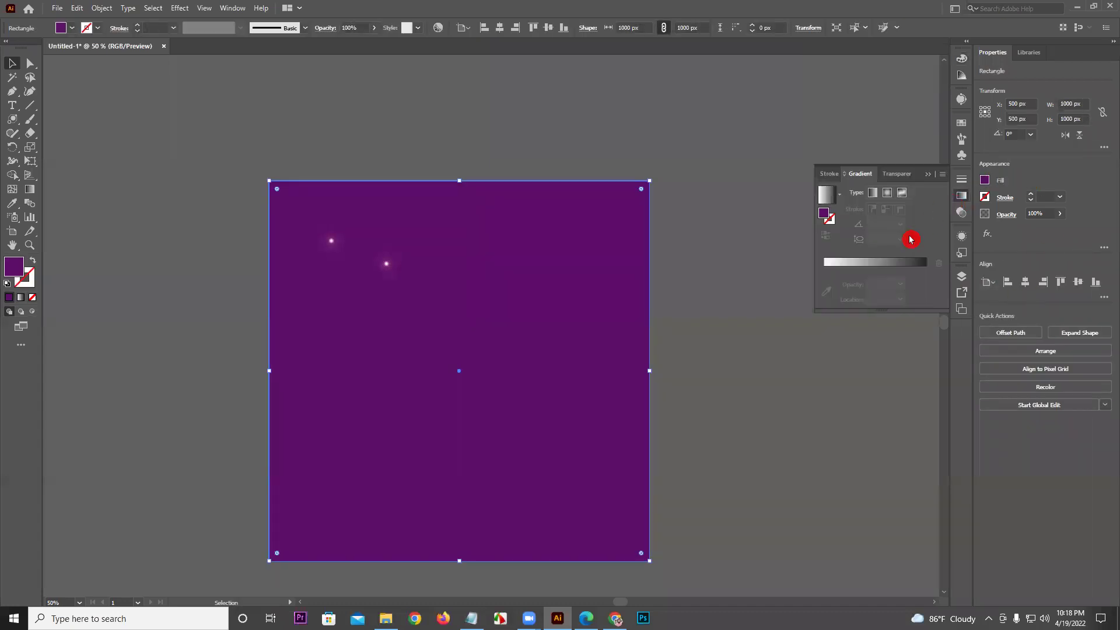
click(869, 275)
key(a)
key(ctrl+z)
key(v)
key(Delete)
Move the two small flares off the artboard and delete them
drag(380, 296, 315, 227)
drag(386, 264, 131, 190)
click(141, 138)
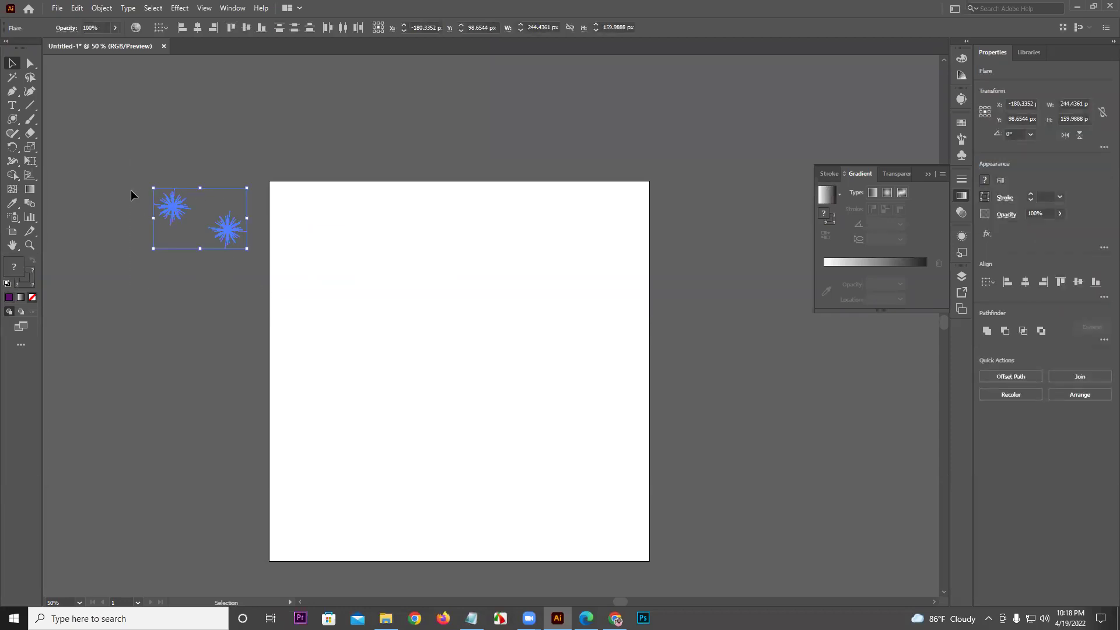
key(Delete)
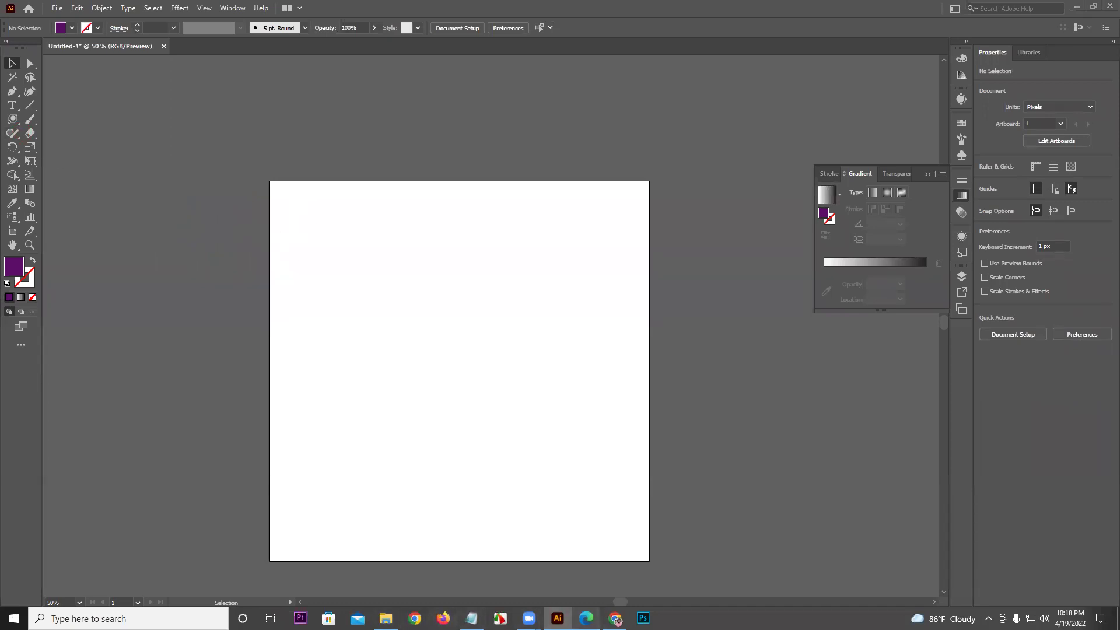
Glance through the Class 10 Illustrator topic PDF, then return to Illustrator
key(alt+Tab)
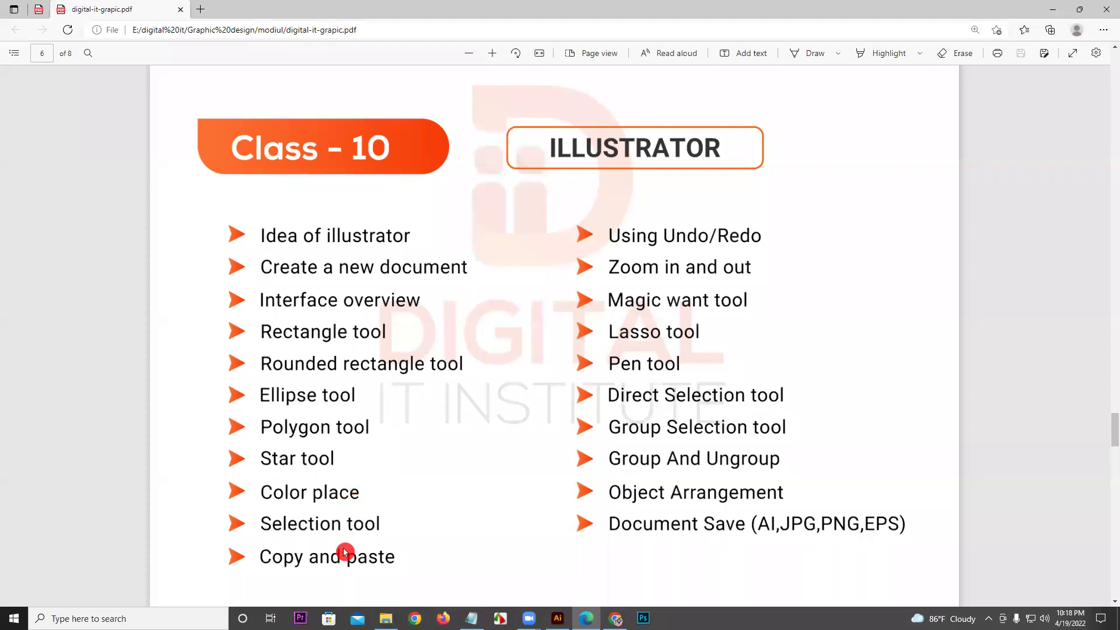
scroll(360, 488, down, 2)
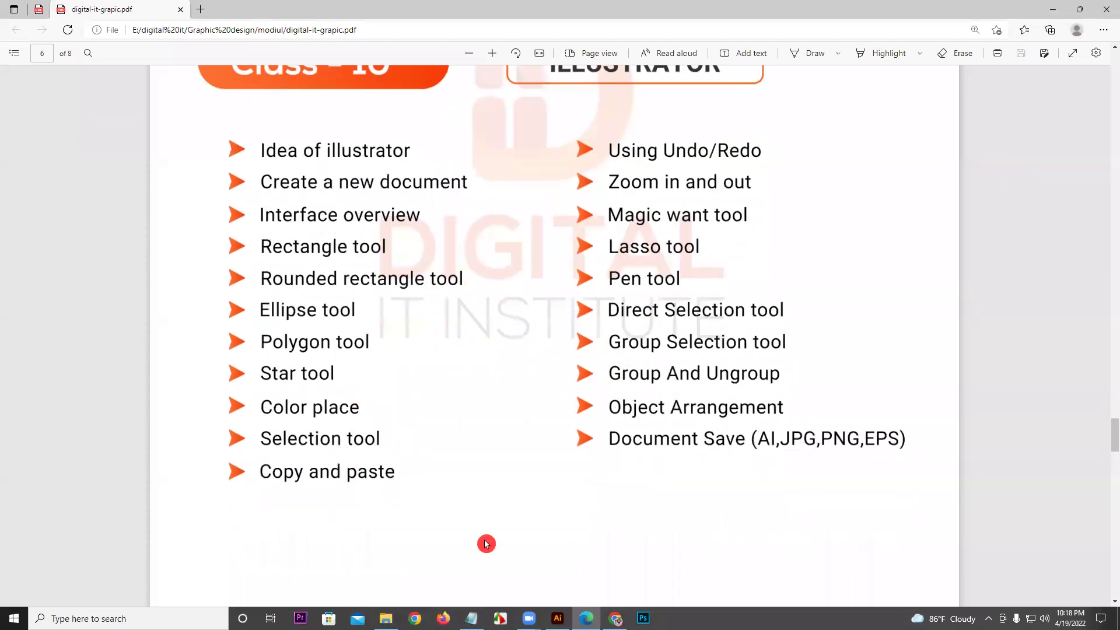
click(557, 619)
Draw four practice purple rectangles around the artboard, then select all four and delete them
drag(13, 118, 65, 117)
drag(237, 300, 327, 290)
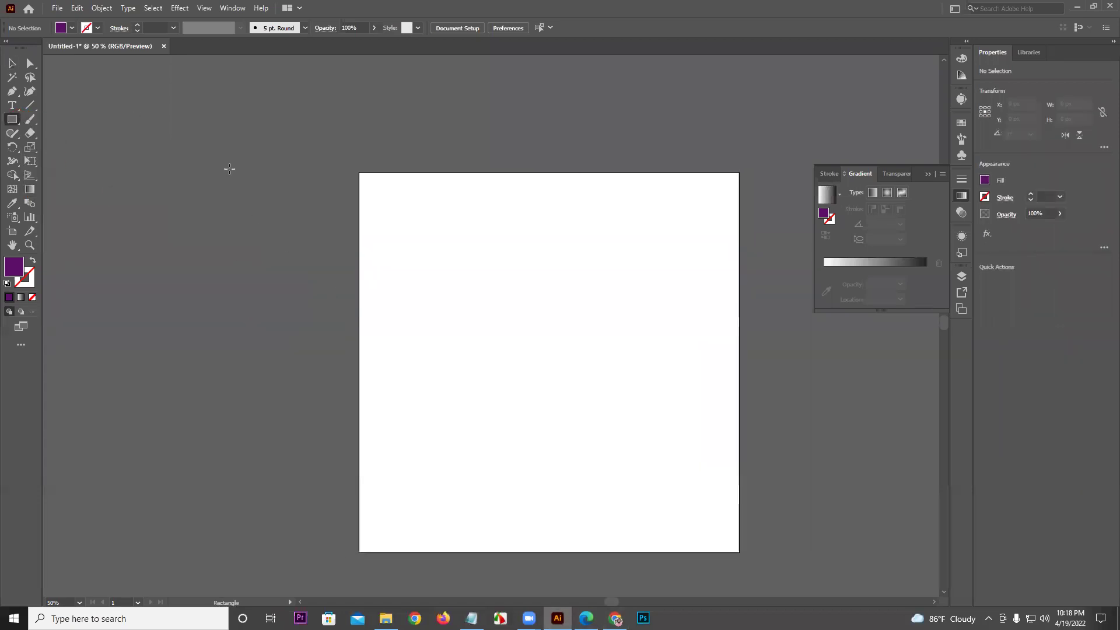
drag(230, 167, 330, 350)
drag(101, 240, 202, 476)
drag(149, 112, 309, 221)
drag(327, 104, 491, 204)
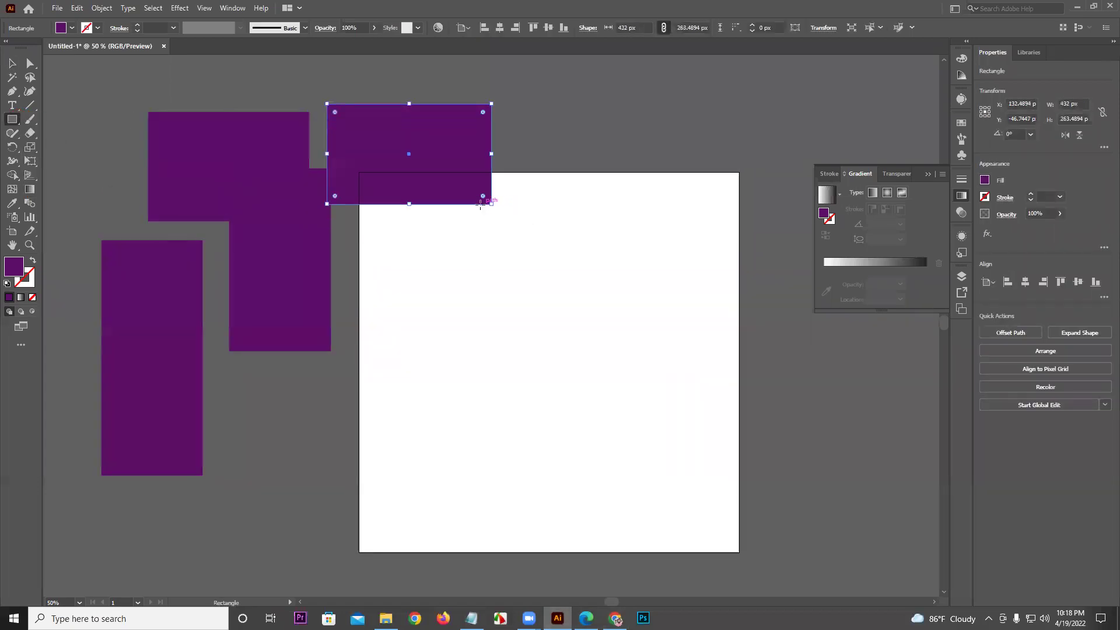
key(ctrl+a)
key(Delete)
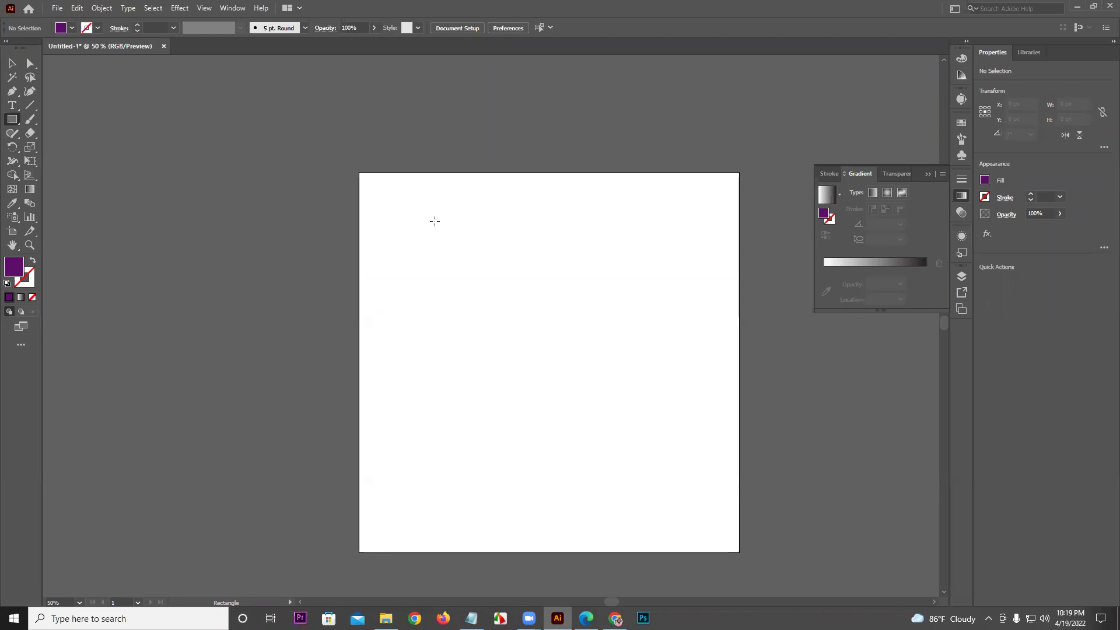
Detach the Color panel into a floating panel and show its RGB sliders
click(11, 270)
click(961, 57)
drag(957, 45, 885, 60)
click(877, 62)
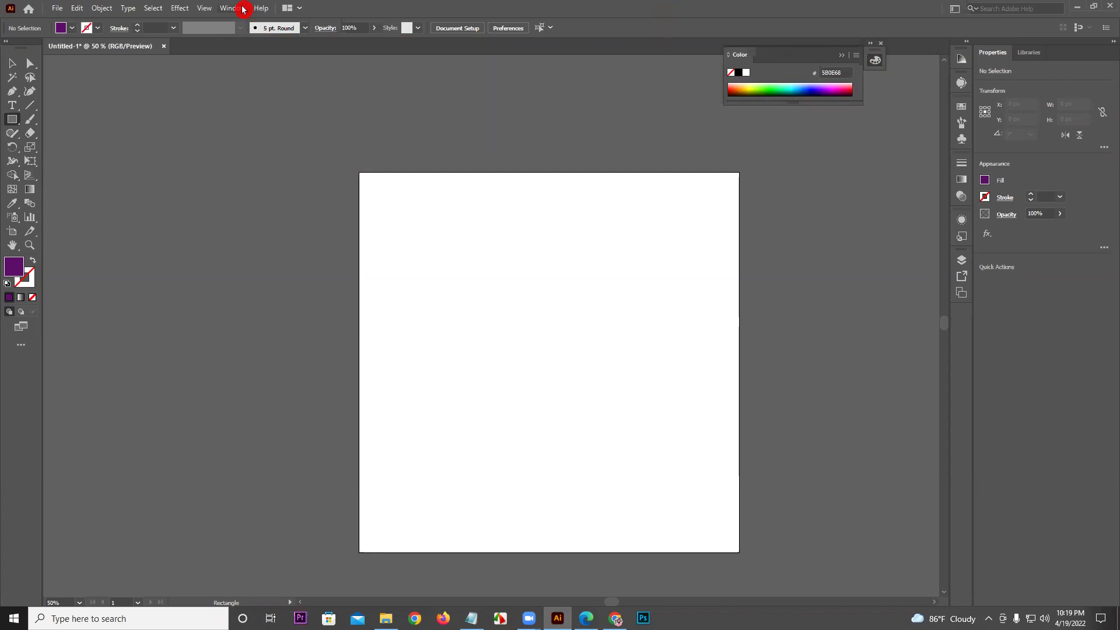
click(856, 58)
click(898, 66)
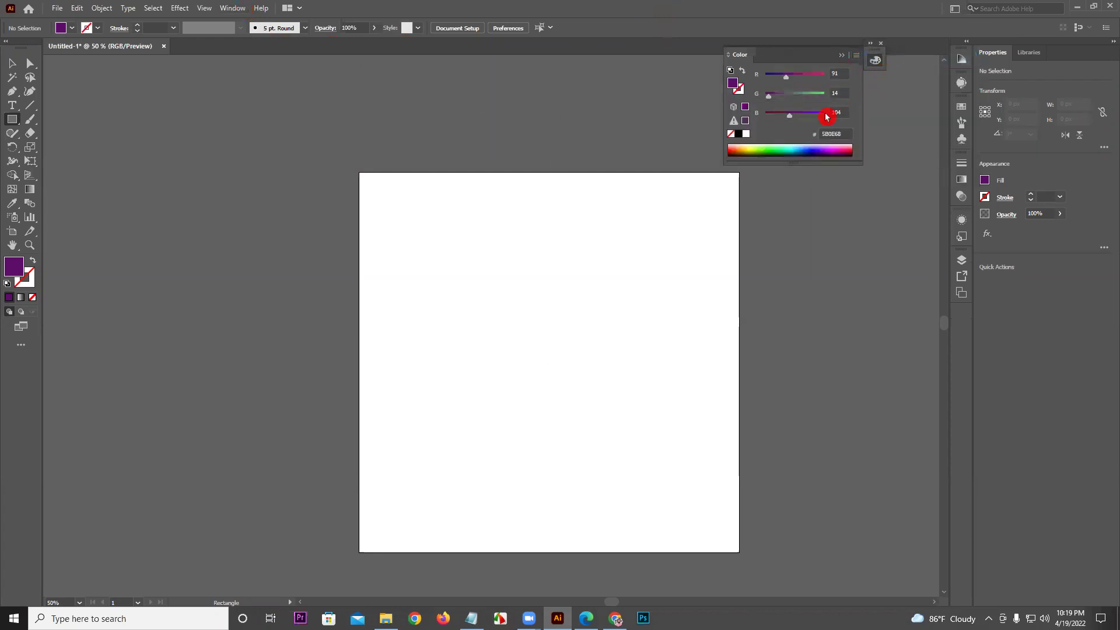
Draw a rectangle near the artboard top and try teal, dark blue and pink EE008D fills
drag(430, 201, 636, 351)
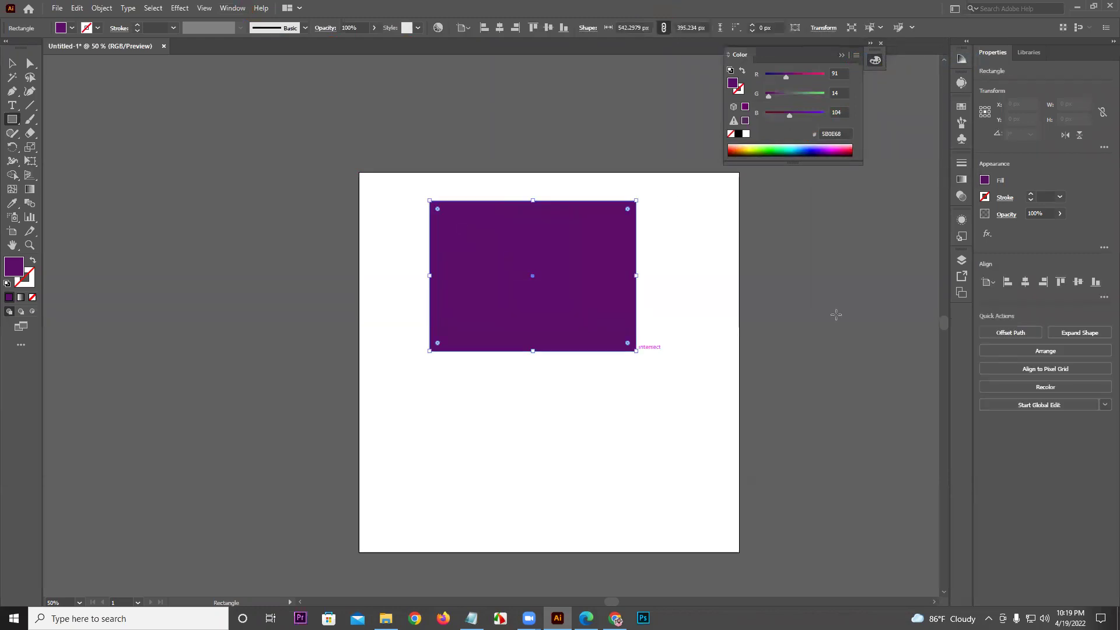
click(796, 151)
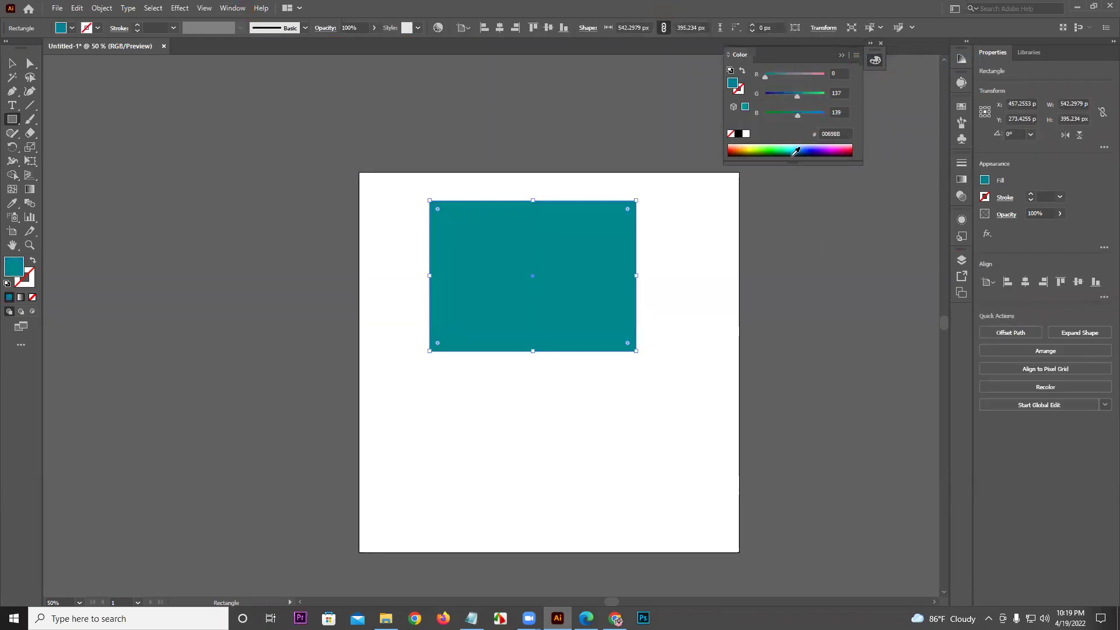
drag(791, 163, 791, 260)
click(808, 210)
click(843, 213)
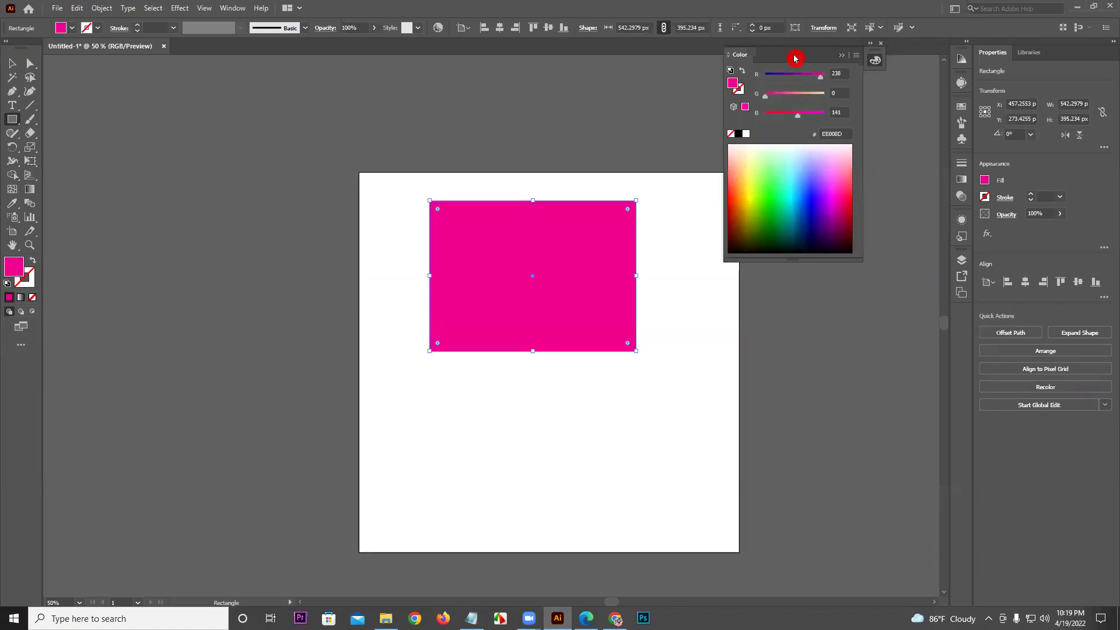
Mix the fill to purple 7E359A (R126 G53 B154) and deselect the rectangle
drag(818, 81, 772, 115)
drag(786, 77, 801, 115)
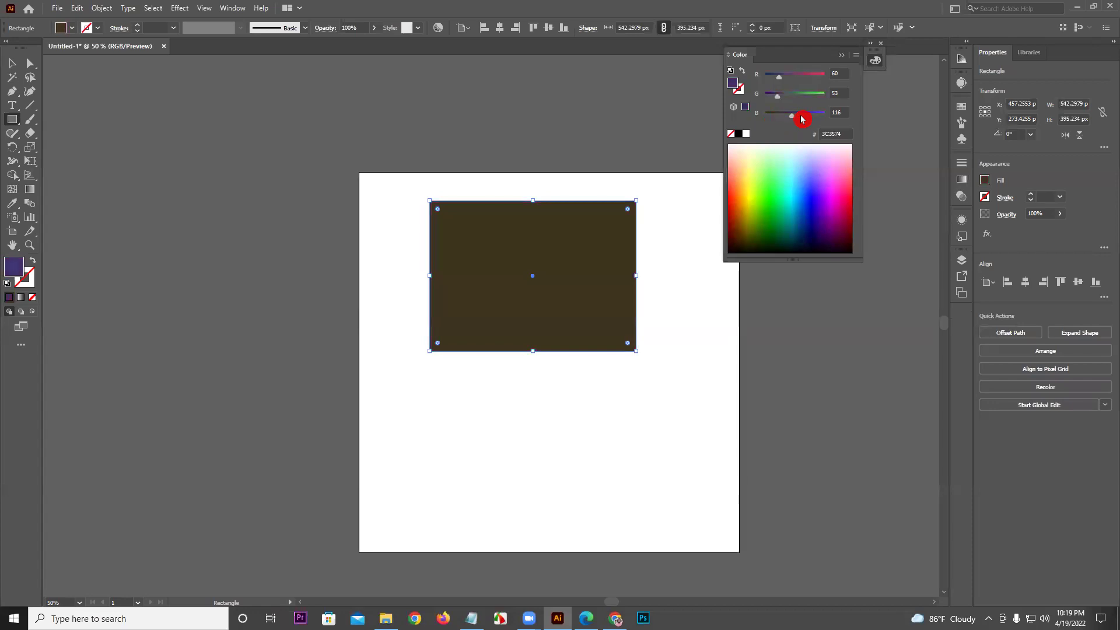
click(797, 81)
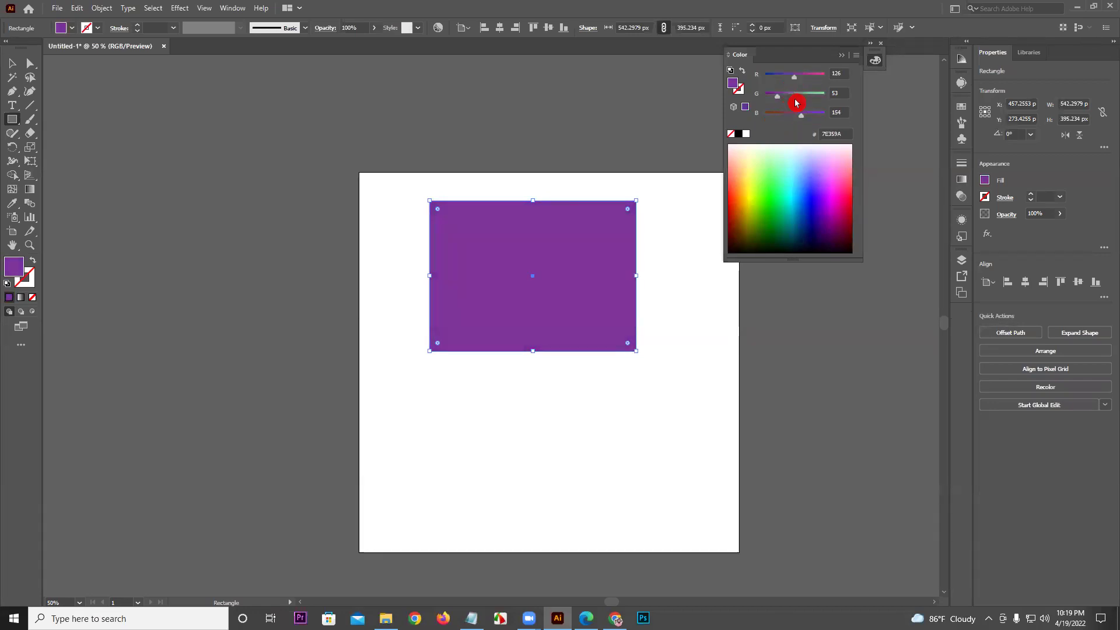
click(856, 55)
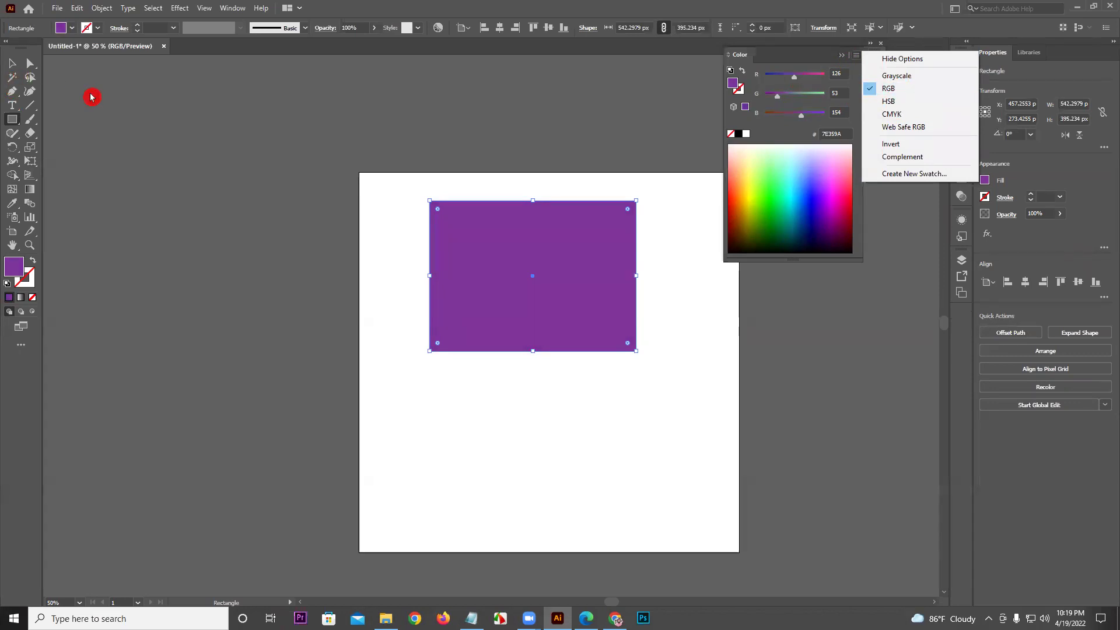
click(10, 66)
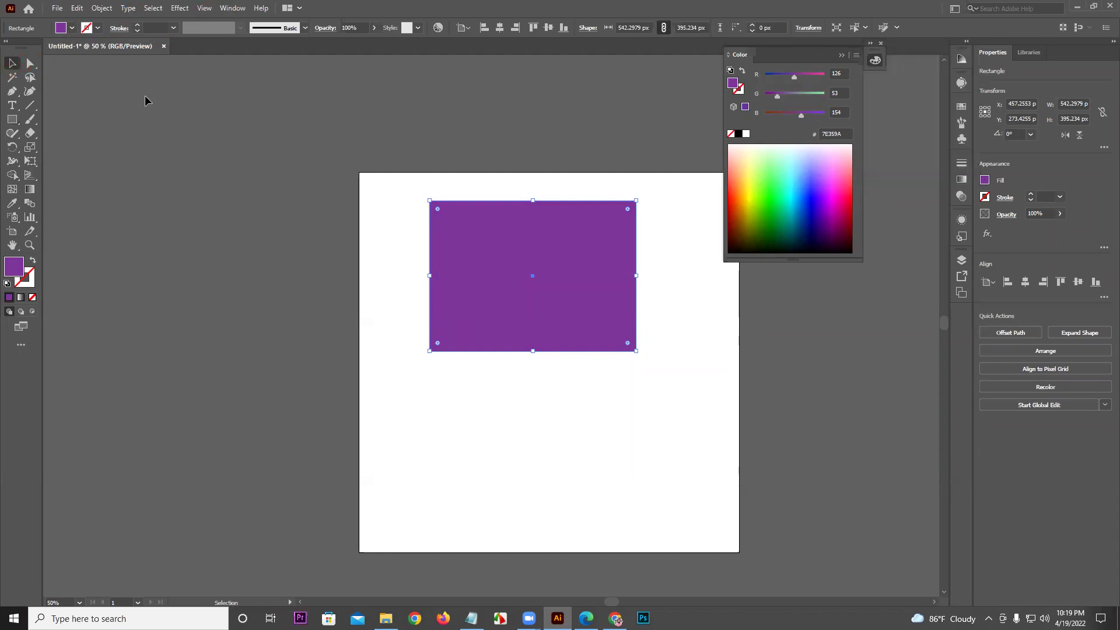
click(348, 138)
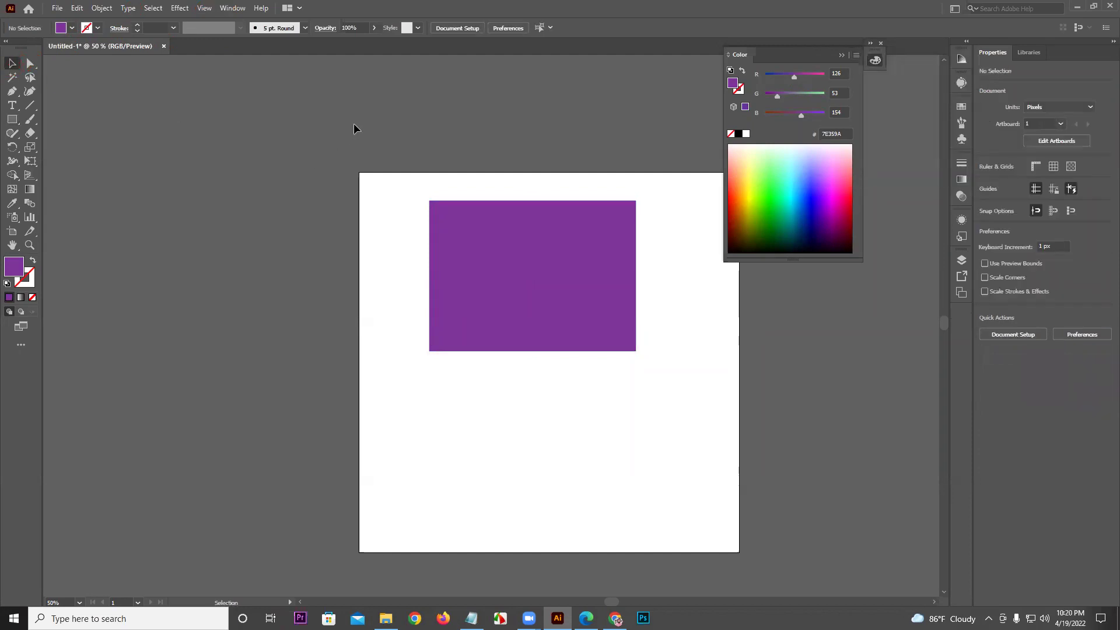
click(109, 51)
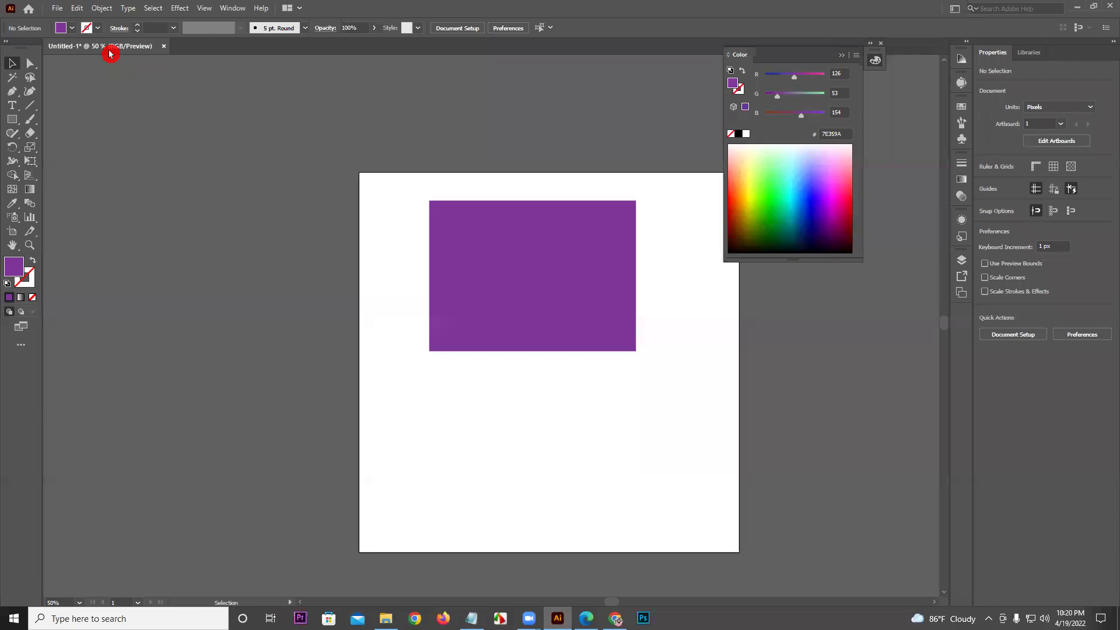
click(59, 8)
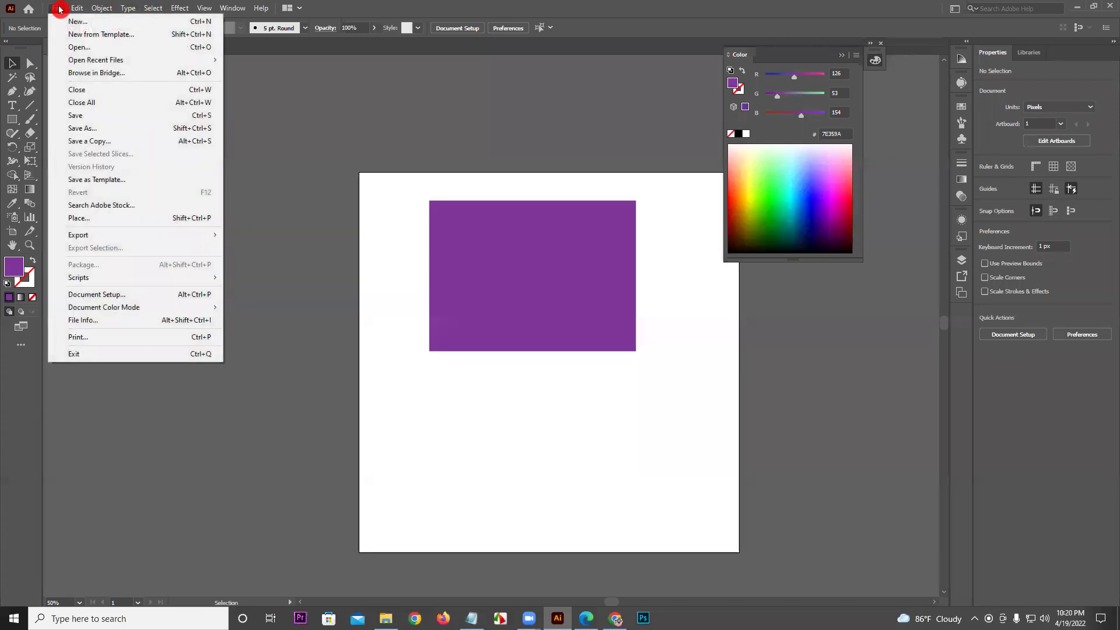
click(114, 295)
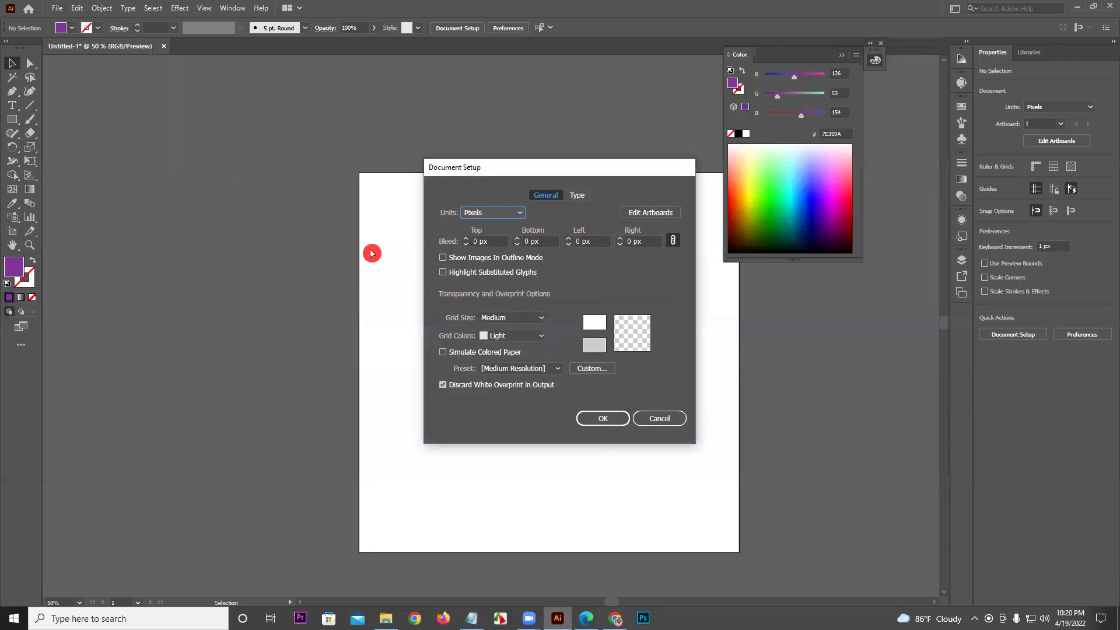
click(659, 418)
click(57, 8)
Switch the document color mode and the Color panel sliders to CMYK
mouse_move(122, 308)
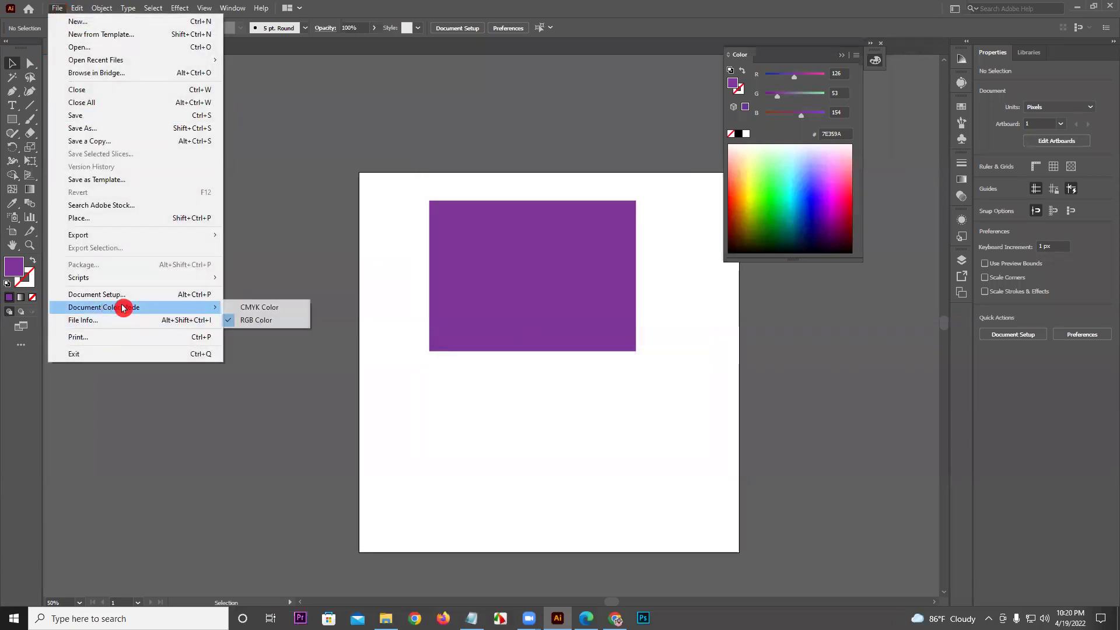
click(252, 307)
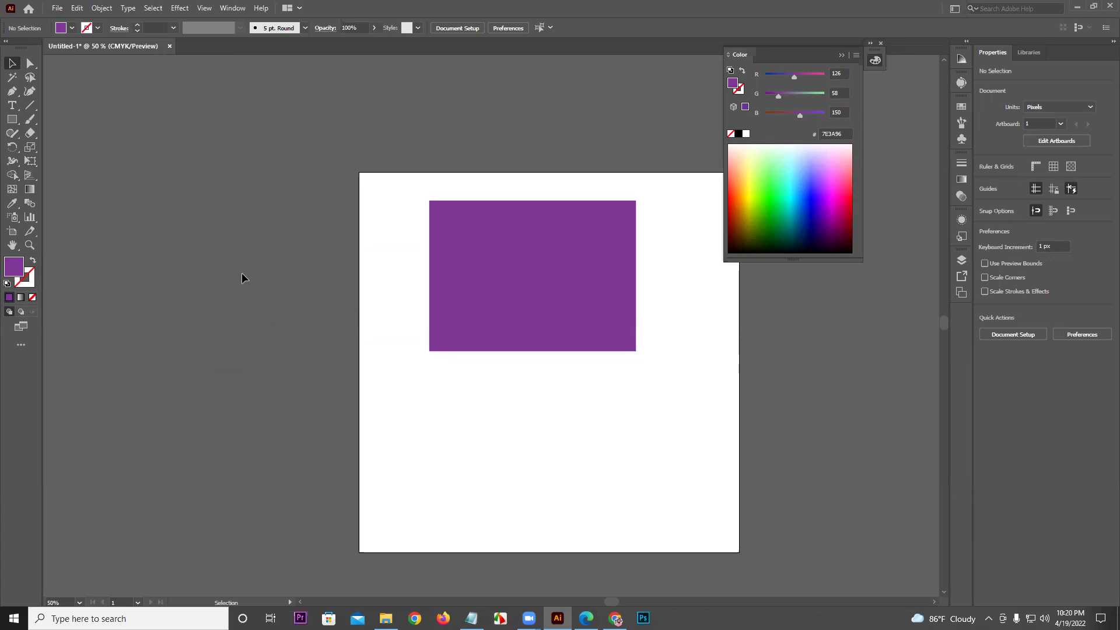
click(856, 55)
click(891, 113)
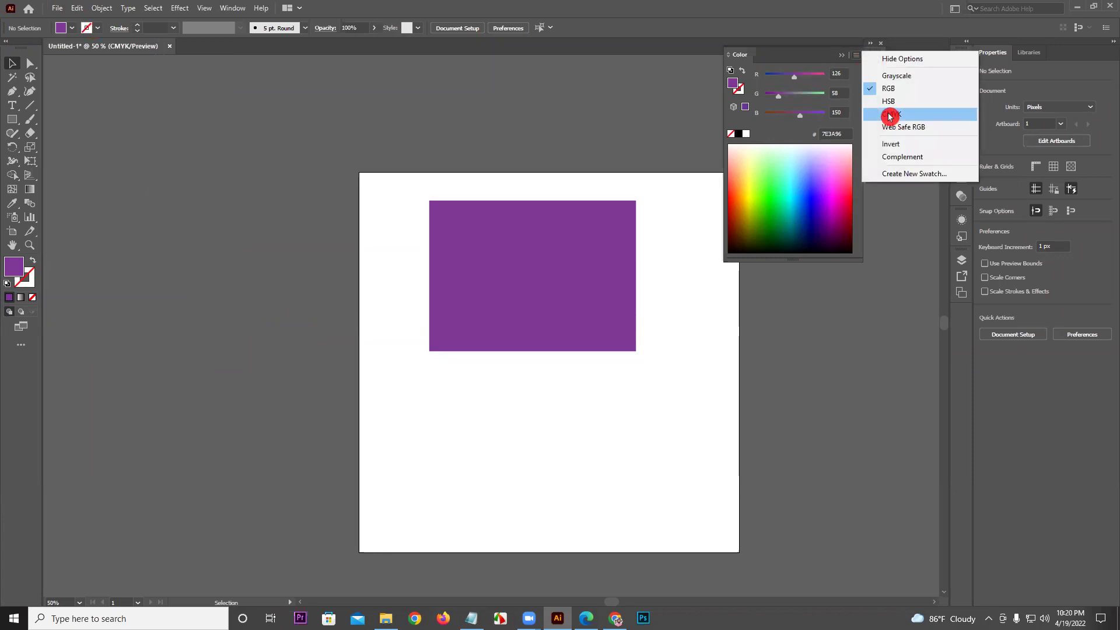
Select the rectangle and try blue, yellow, green and lighter blue fills from the spectrum
click(578, 260)
click(803, 190)
click(819, 183)
click(747, 184)
click(777, 207)
click(809, 186)
click(813, 182)
click(854, 76)
Switch the Color panel and the document color mode back to RGB
click(856, 55)
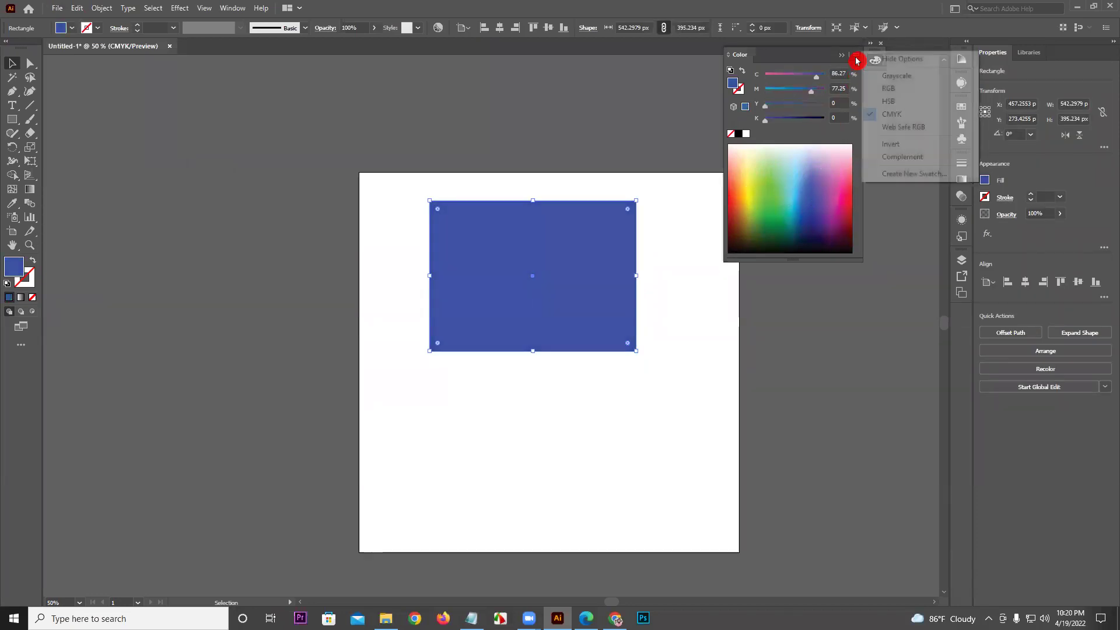
click(900, 89)
click(57, 8)
mouse_move(116, 307)
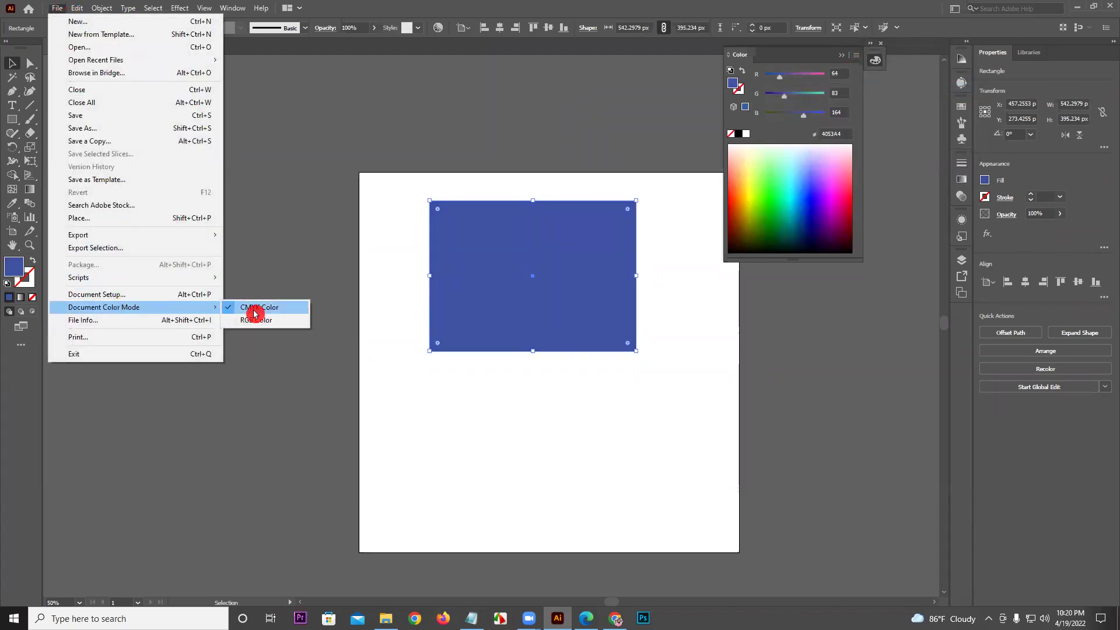
click(252, 320)
Fill the rectangle violet-blue 4500F6 and nudge it slightly left and down
click(821, 194)
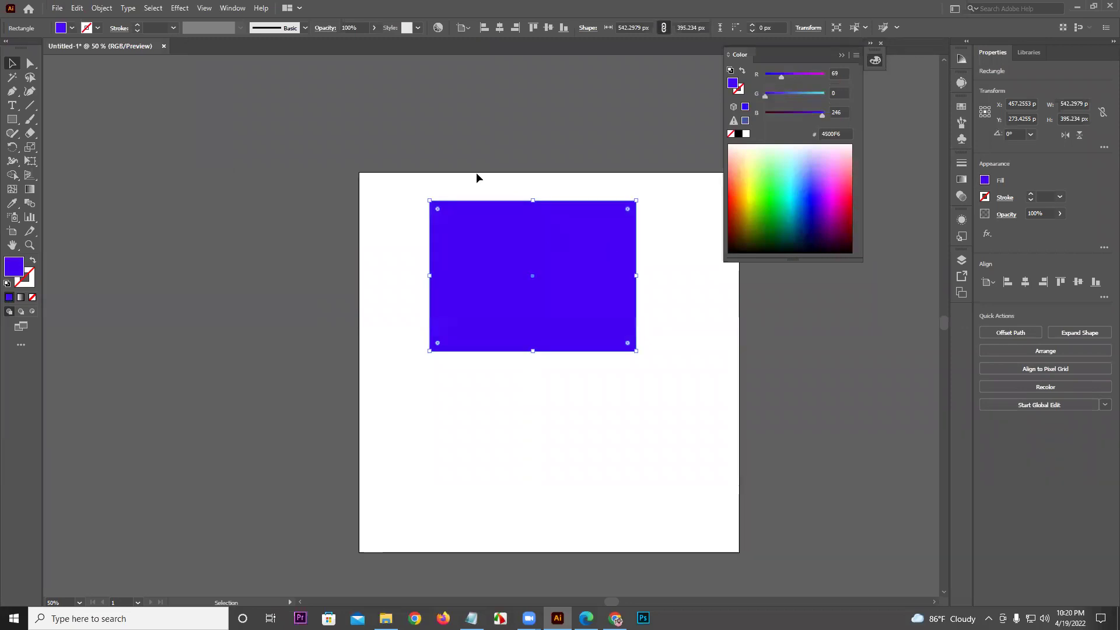
click(439, 142)
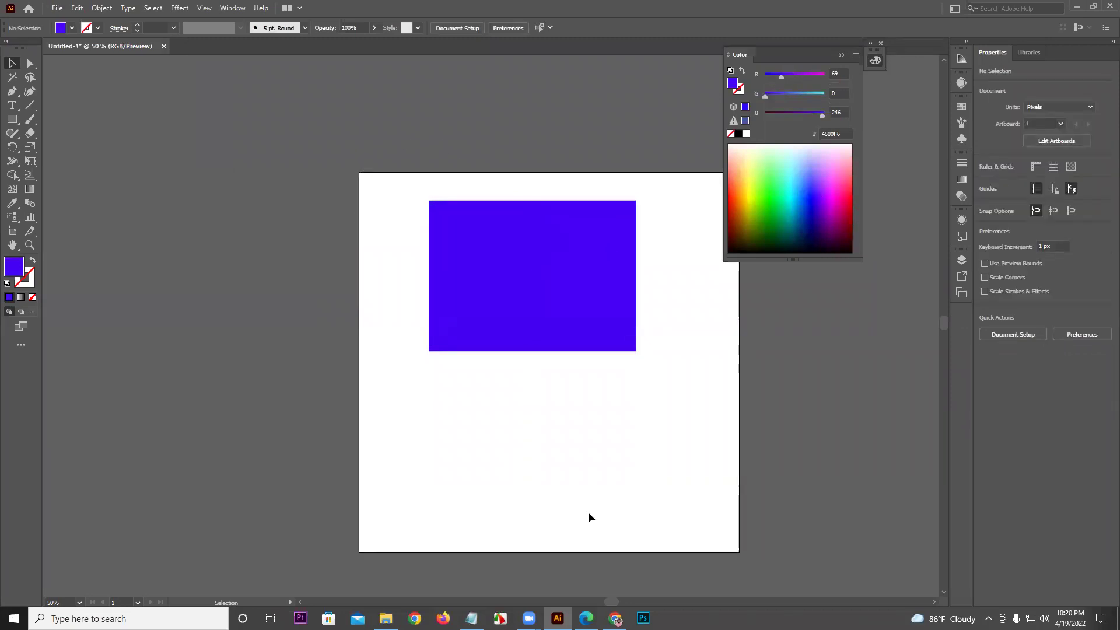
drag(497, 258, 488, 279)
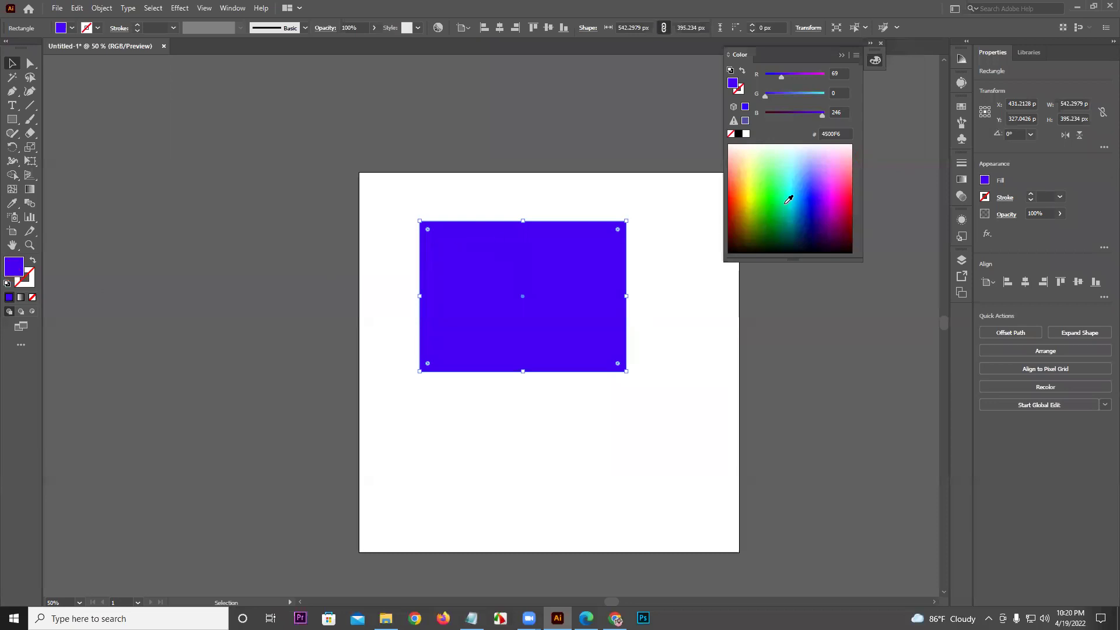
Turn the rectangle's fill green and pan the view so the artboard sits further left
click(764, 204)
click(520, 191)
key(space)
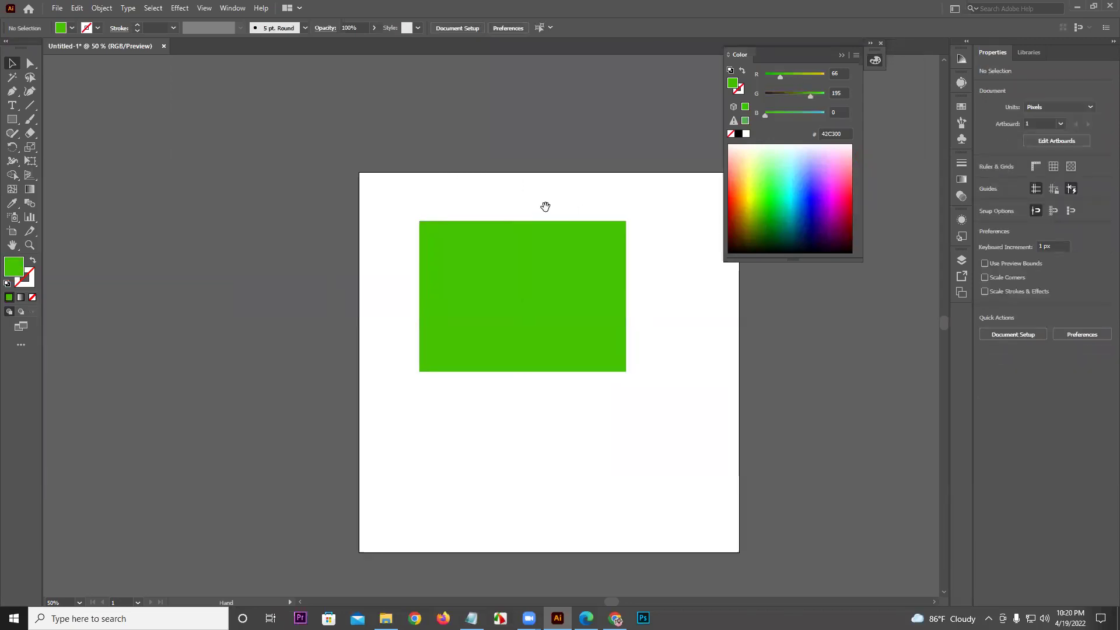
drag(545, 207, 459, 192)
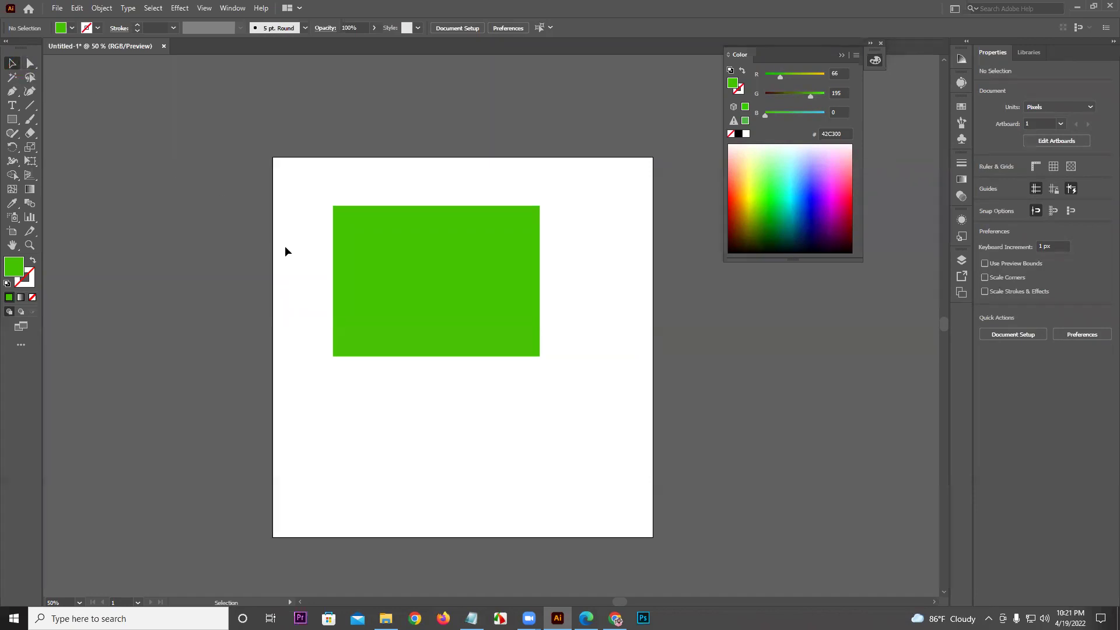
Select the green rectangle and recolor its fill magenta D00069
click(381, 284)
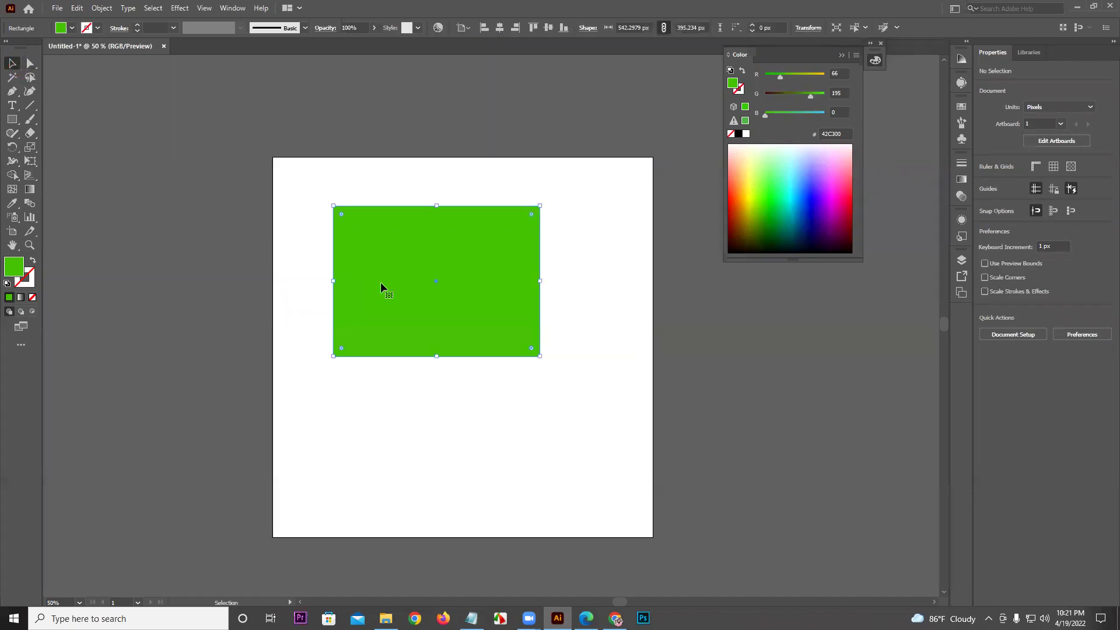
click(822, 199)
click(845, 202)
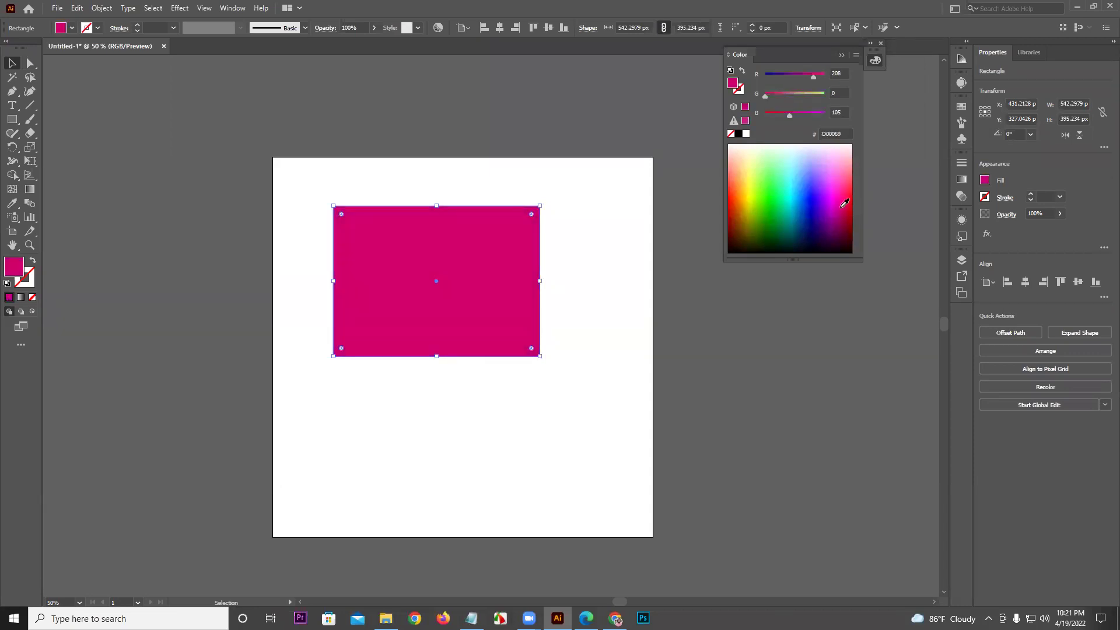
click(23, 271)
Give the rectangle a 33 pt stroke, trying several colors before settling on magenta F27CFF
click(24, 272)
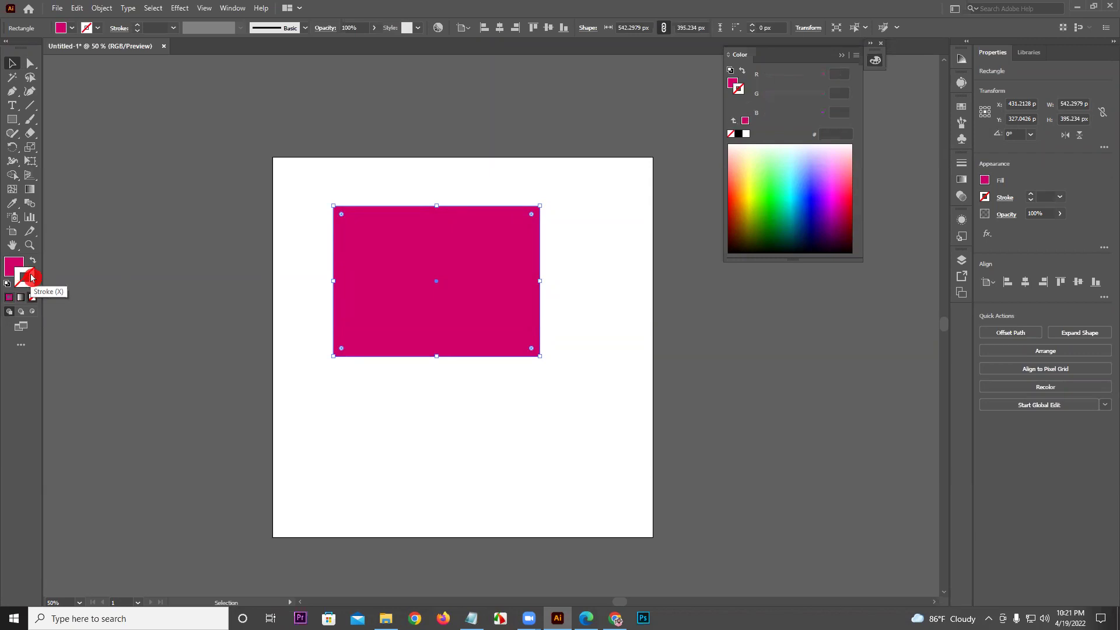
click(743, 201)
click(748, 203)
click(750, 202)
click(140, 25)
drag(140, 26, 139, 26)
click(775, 180)
click(796, 165)
click(824, 164)
click(839, 181)
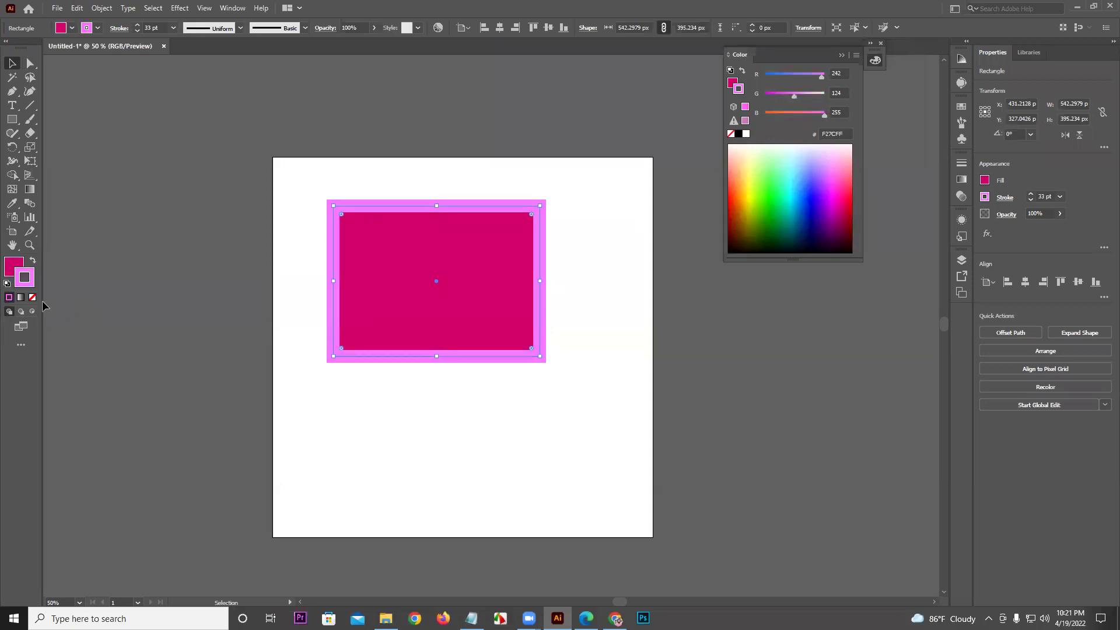
Fill the rectangle green 0DA000 and set its stroke to None
click(12, 264)
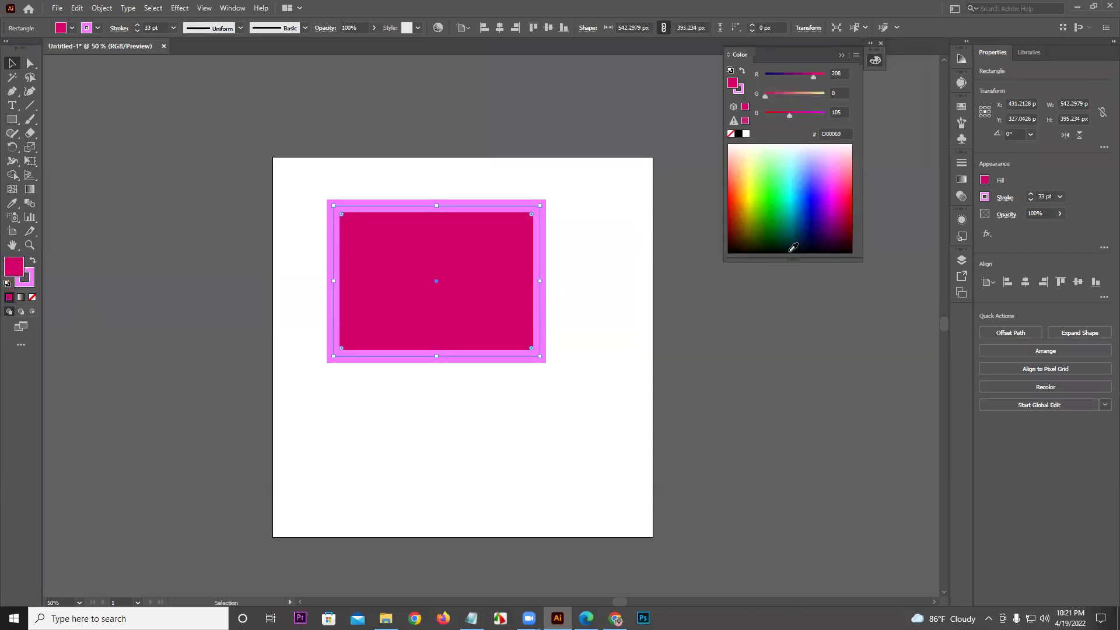
click(770, 214)
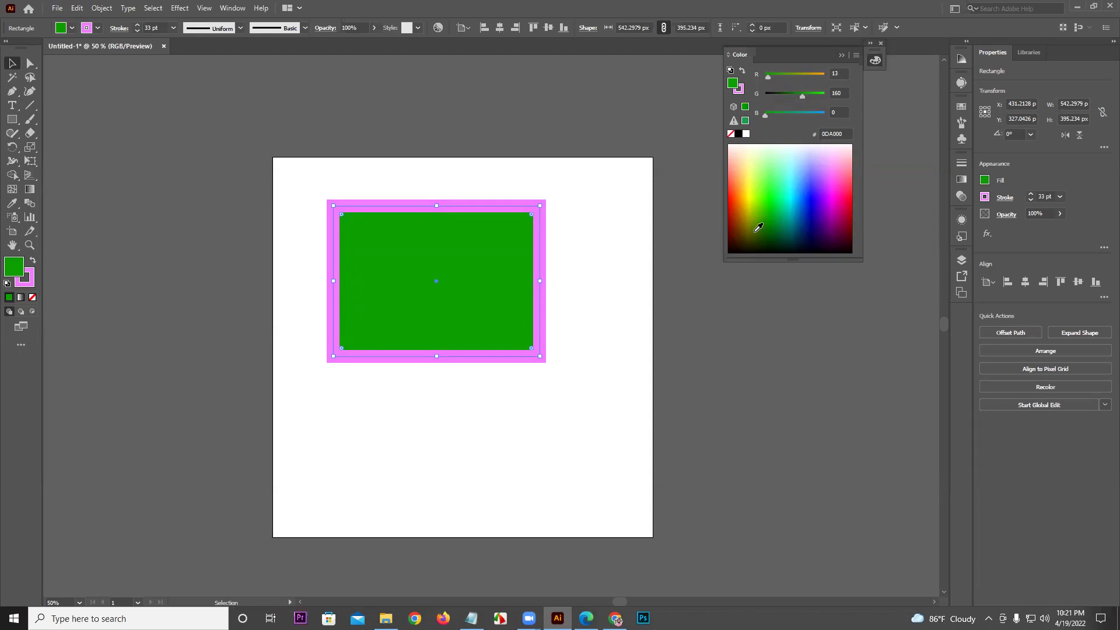
click(30, 291)
click(32, 297)
Resize the rectangle to about 384 × 191 px and move it toward the upper left
key(x)
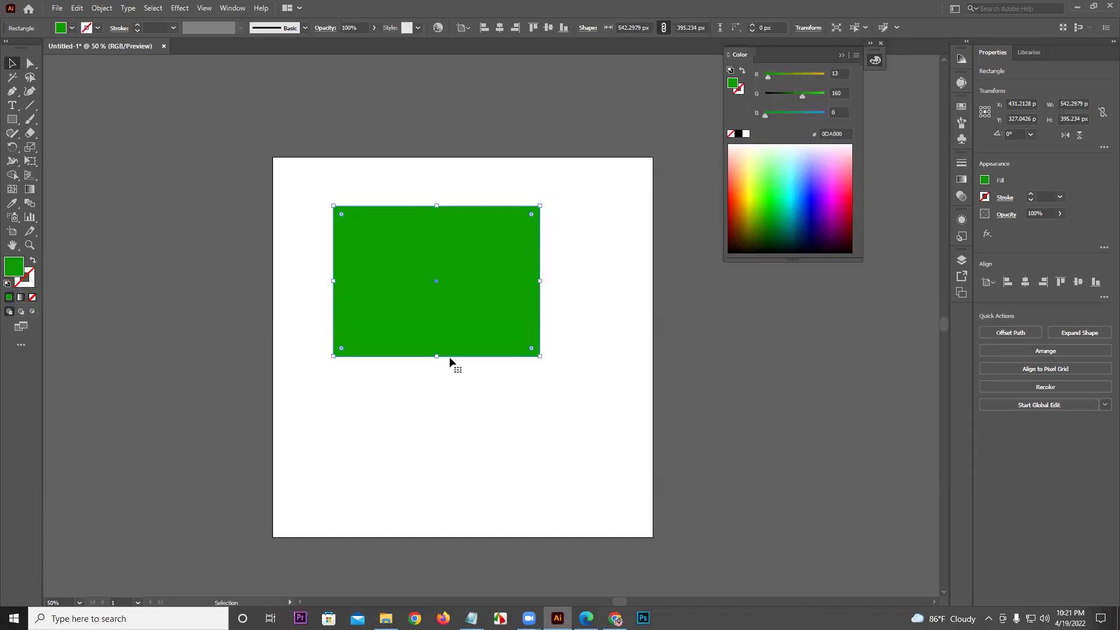
drag(540, 356, 665, 375)
scroll(376, 211, up, 1)
mouse_move(575, 307)
mouse_down()
mouse_move(516, 296)
mouse_move(592, 294)
mouse_up()
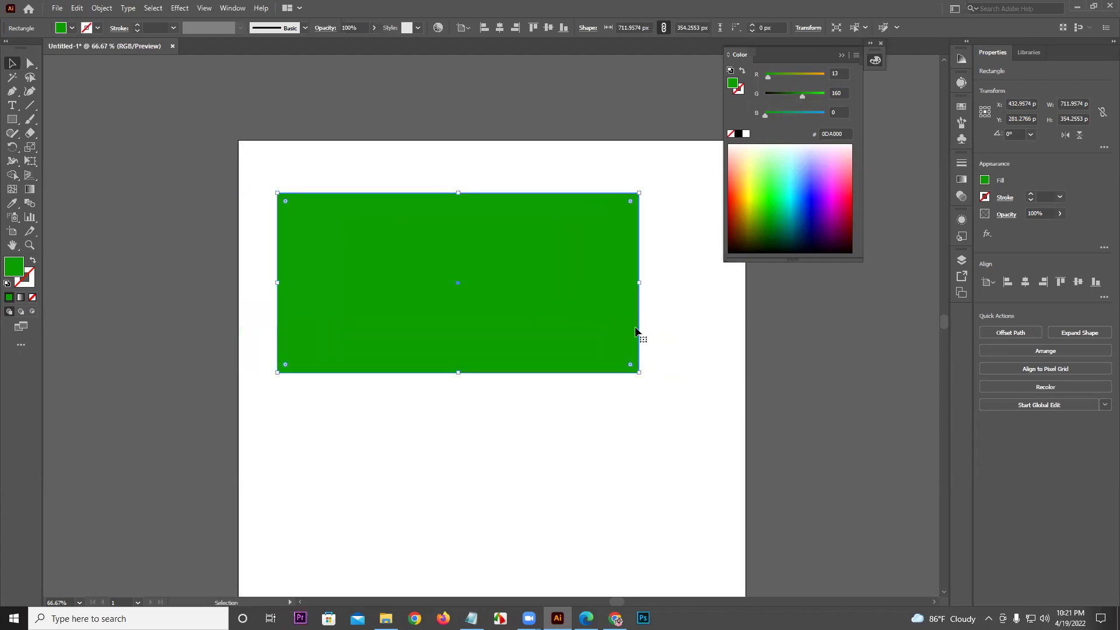
click(636, 376)
click(635, 358)
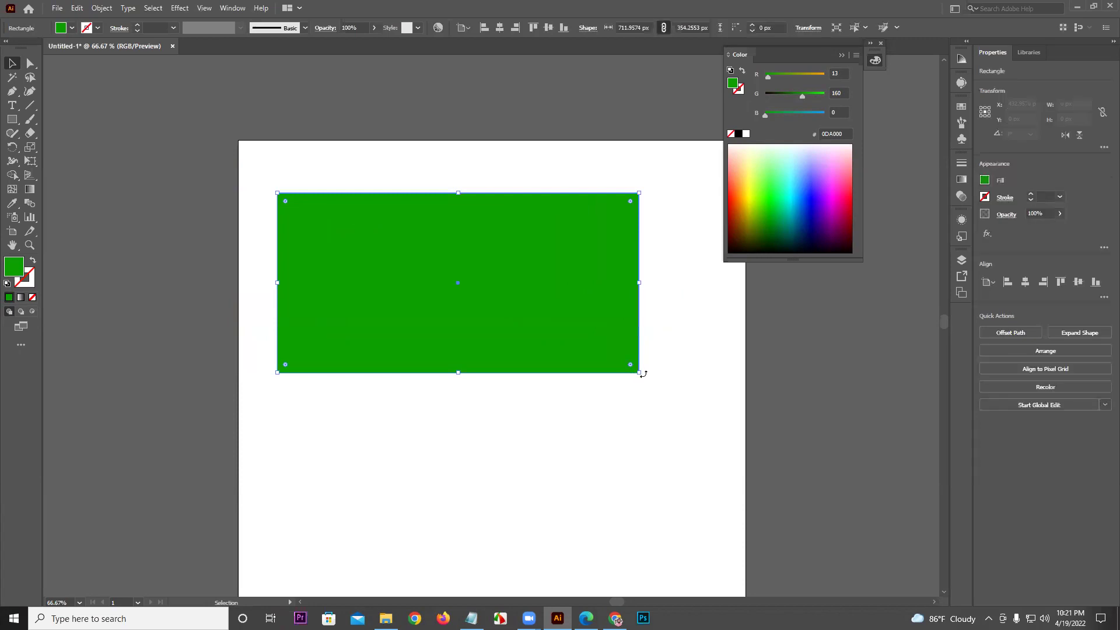
drag(637, 369, 555, 326)
drag(505, 290, 459, 260)
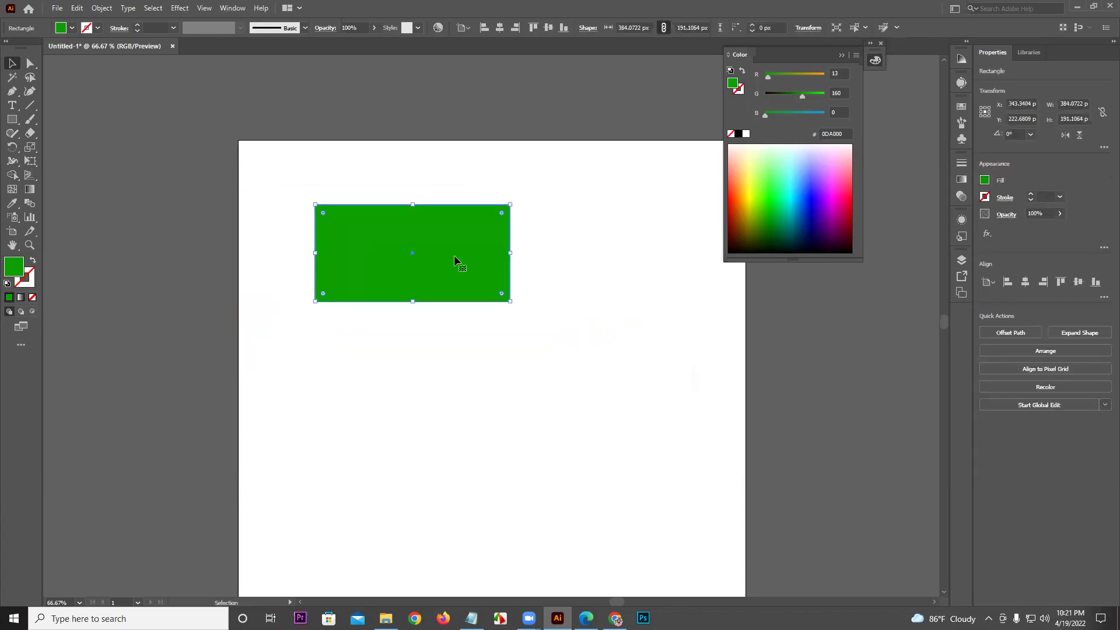
key(v)
Raise the red and green sliders to make the fill yellow FFD200
drag(789, 75, 884, 72)
drag(816, 99, 815, 100)
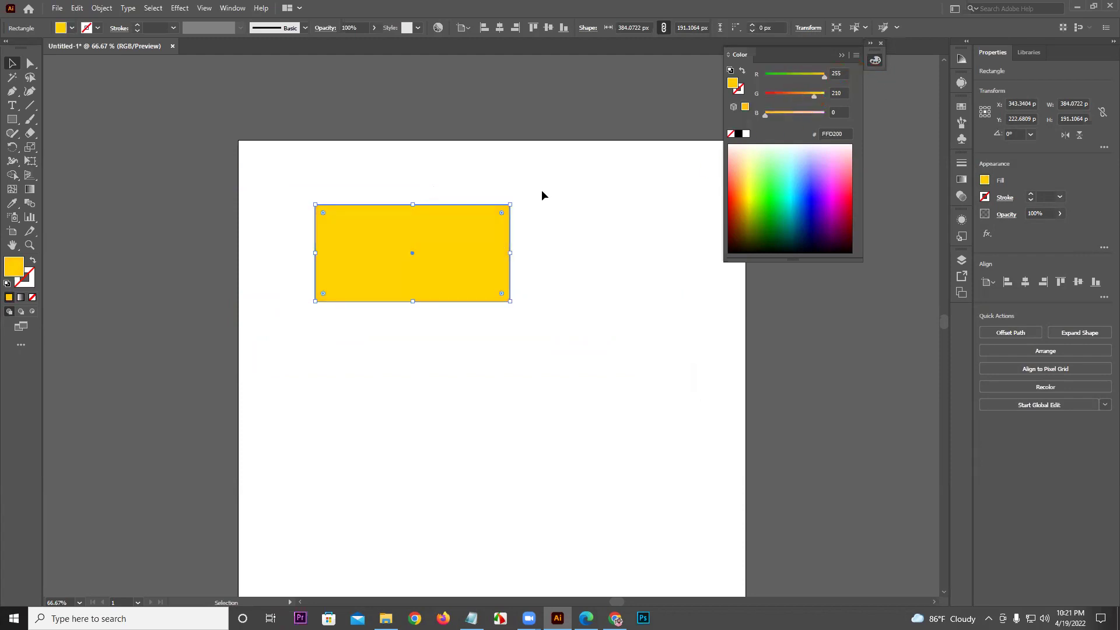
click(533, 187)
Undo recent changes and delete a stray copy, leaving the single yellow rectangle selected
key(a)
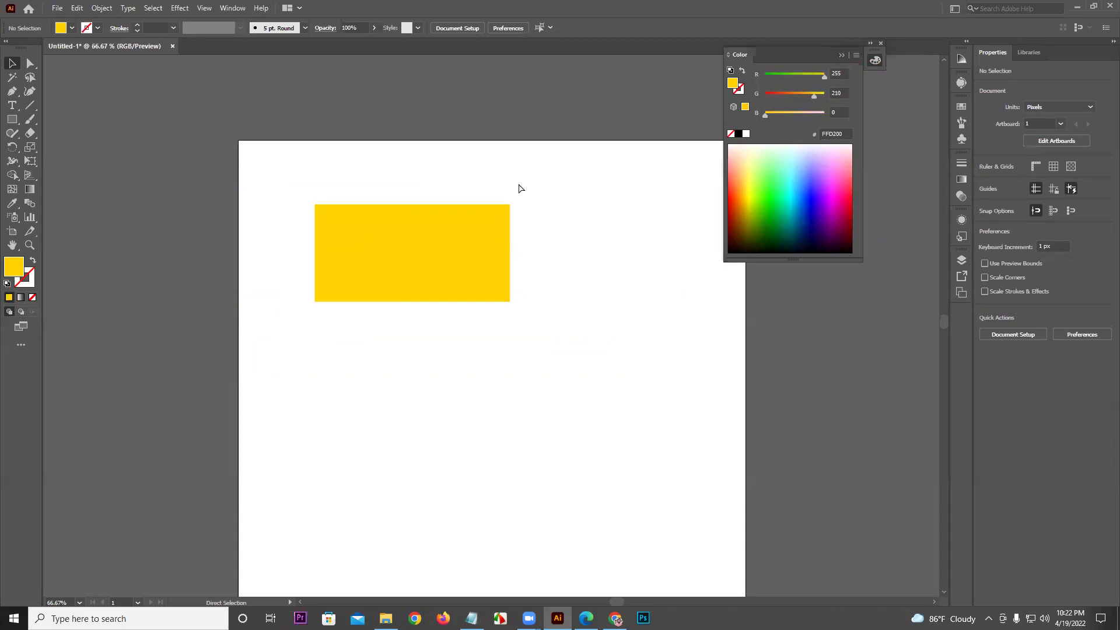
key(v)
key(ctrl+z)
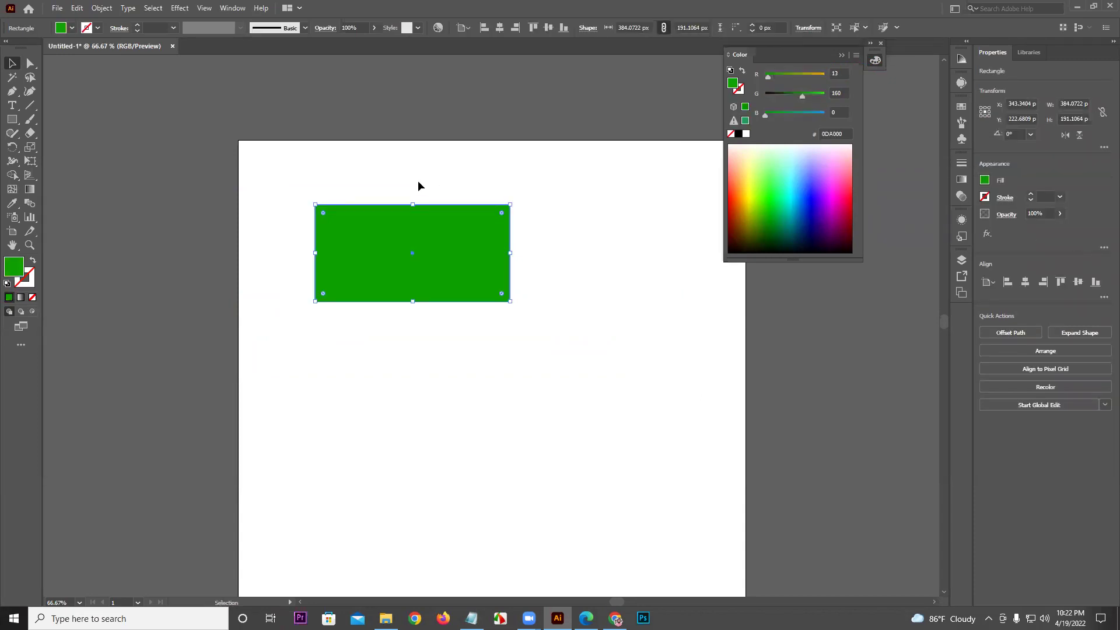
click(418, 185)
drag(406, 233, 470, 239)
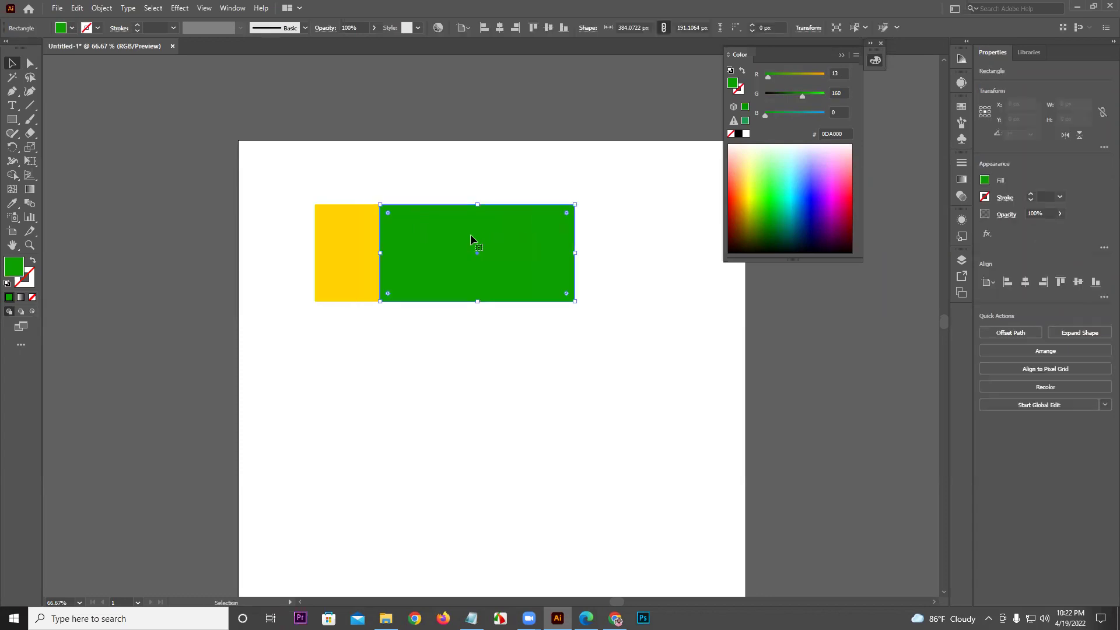
key(Delete)
click(390, 250)
key(a)
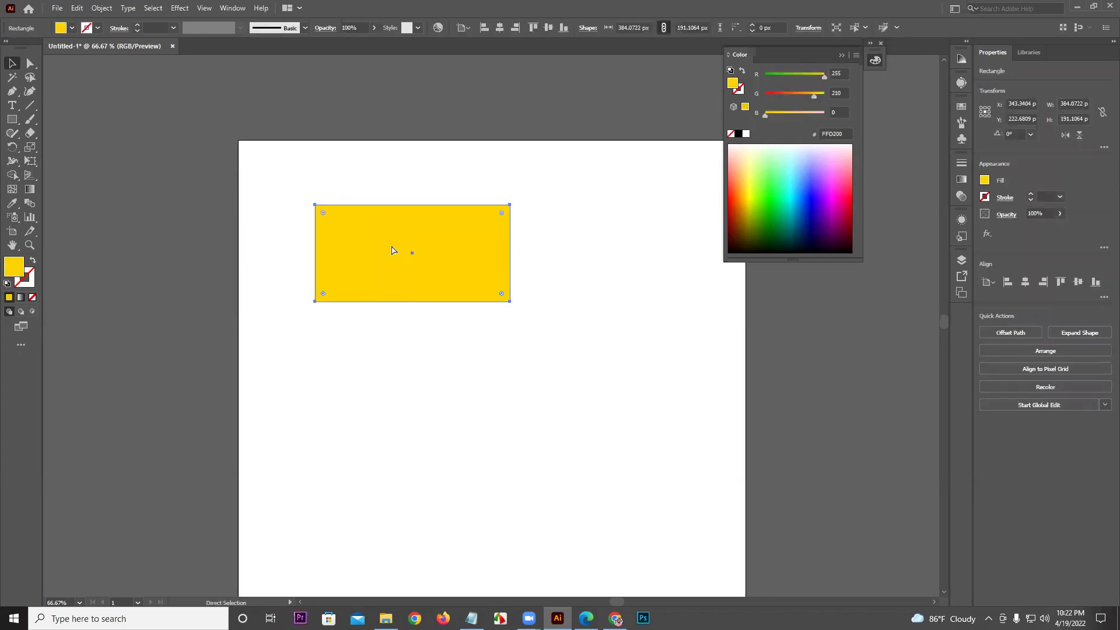
key(v)
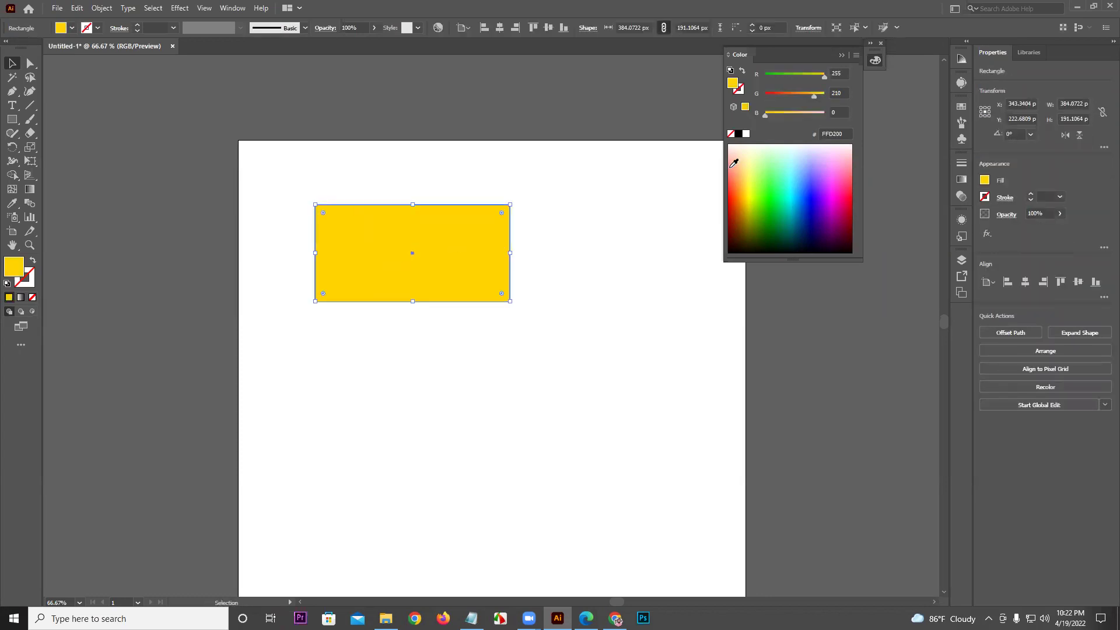
Duplicate the rectangle to the right, delete the yellow original, and move the copy back left
drag(776, 95, 765, 95)
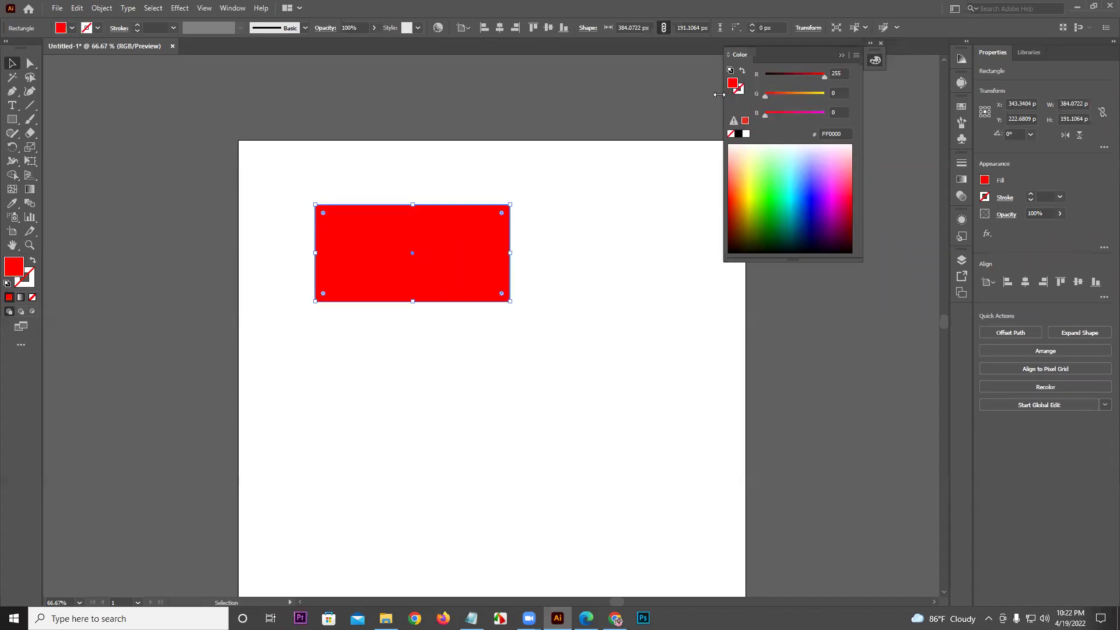
key(ctrl+z)
click(534, 172)
drag(403, 243, 599, 244)
click(492, 183)
click(457, 267)
click(638, 250)
click(485, 245)
key(Delete)
drag(620, 264, 440, 264)
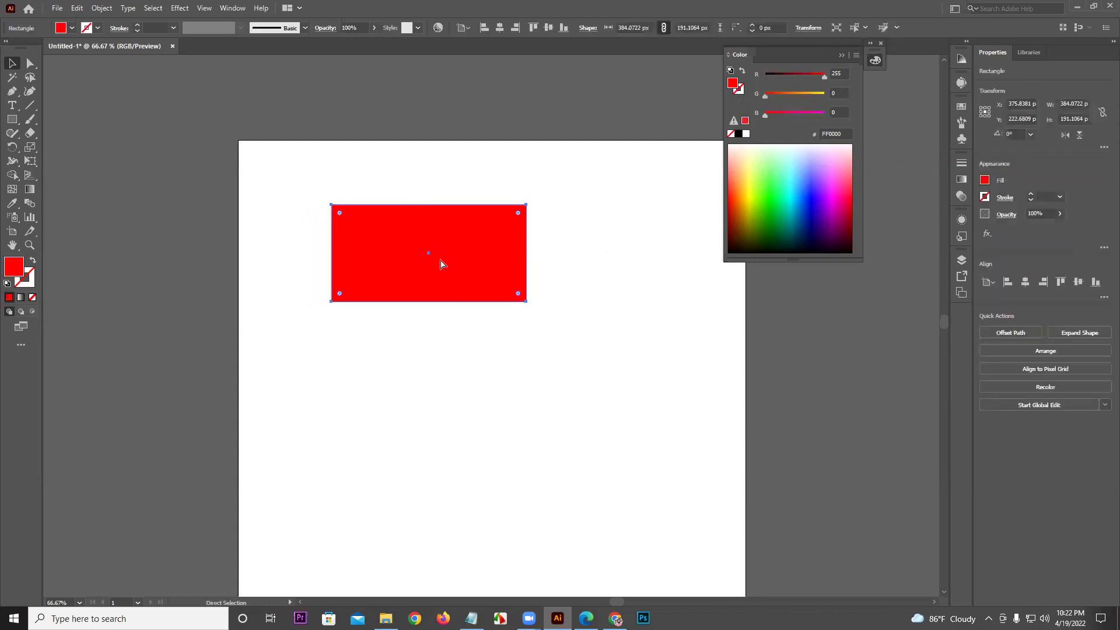
Fill the rectangle bright green 06F600 and paste a red copy overlapping it lower right
click(769, 191)
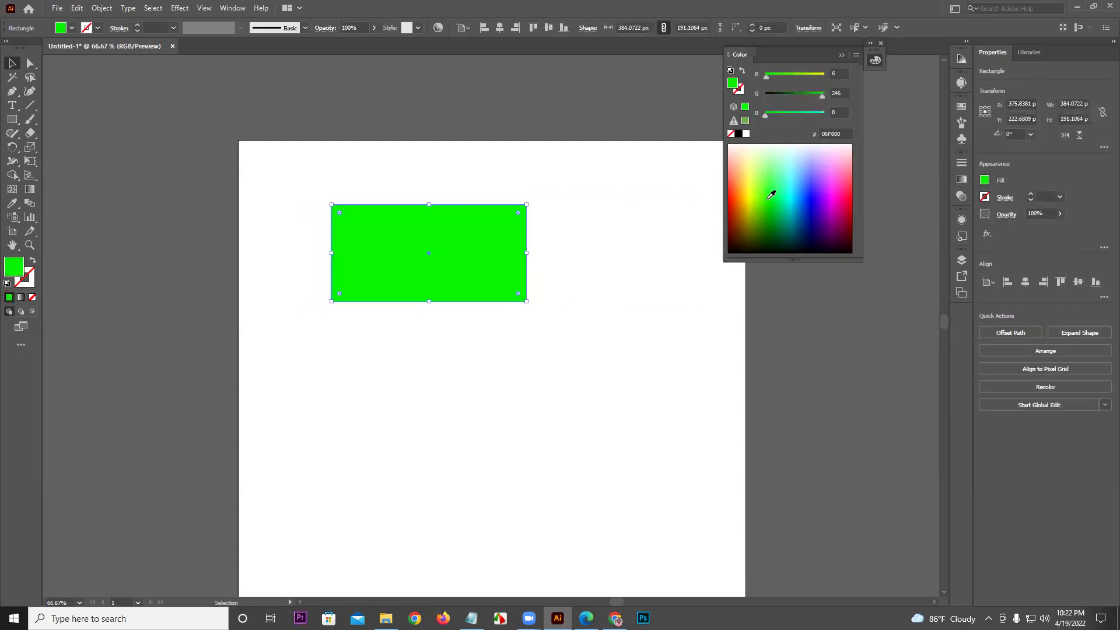
click(617, 221)
key(ctrl+v)
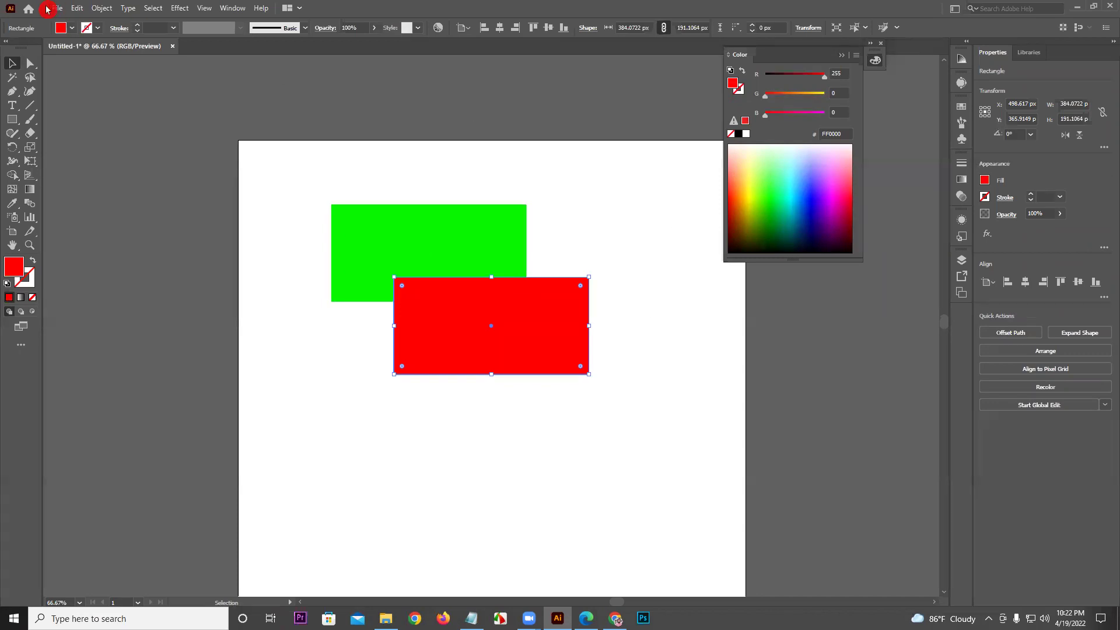
click(77, 9)
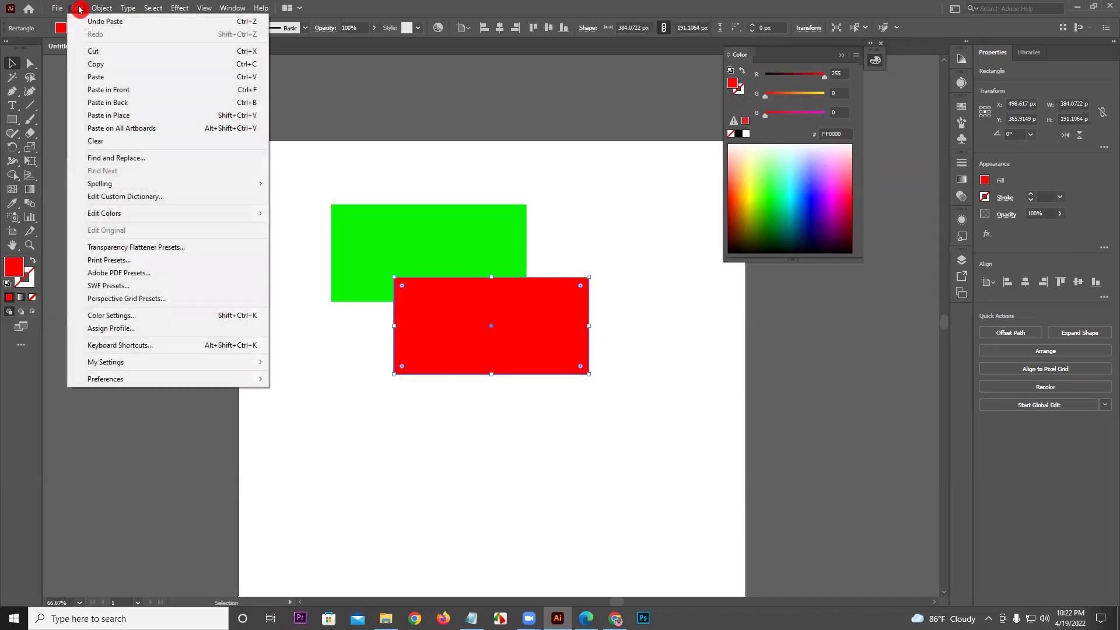
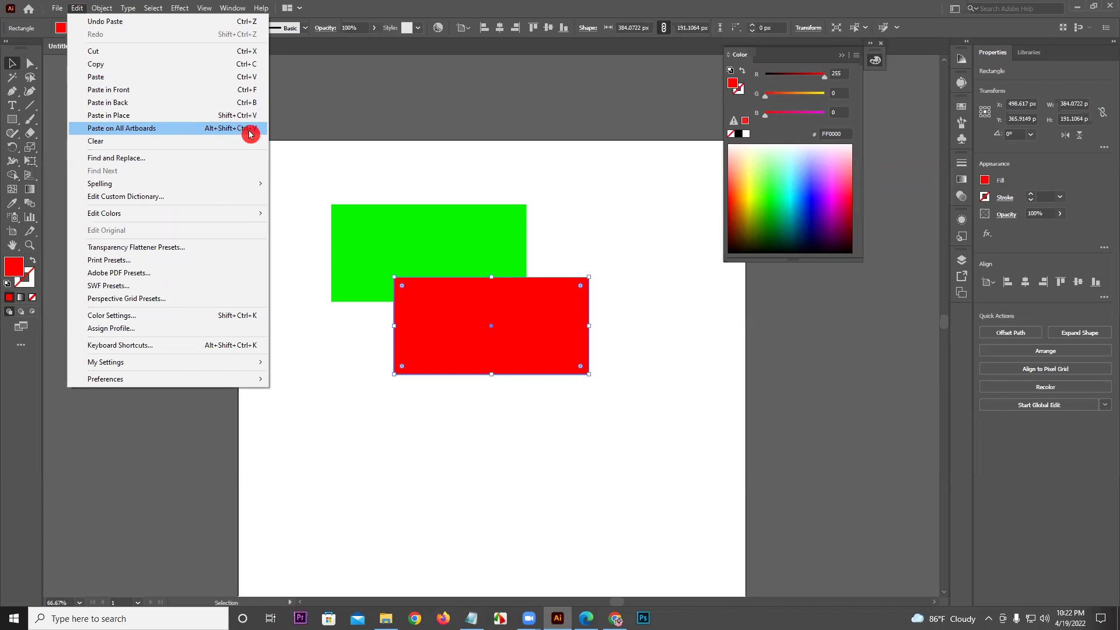
Marquee-select the green and red rectangles and delete them
click(316, 177)
scroll(386, 212, down, 2)
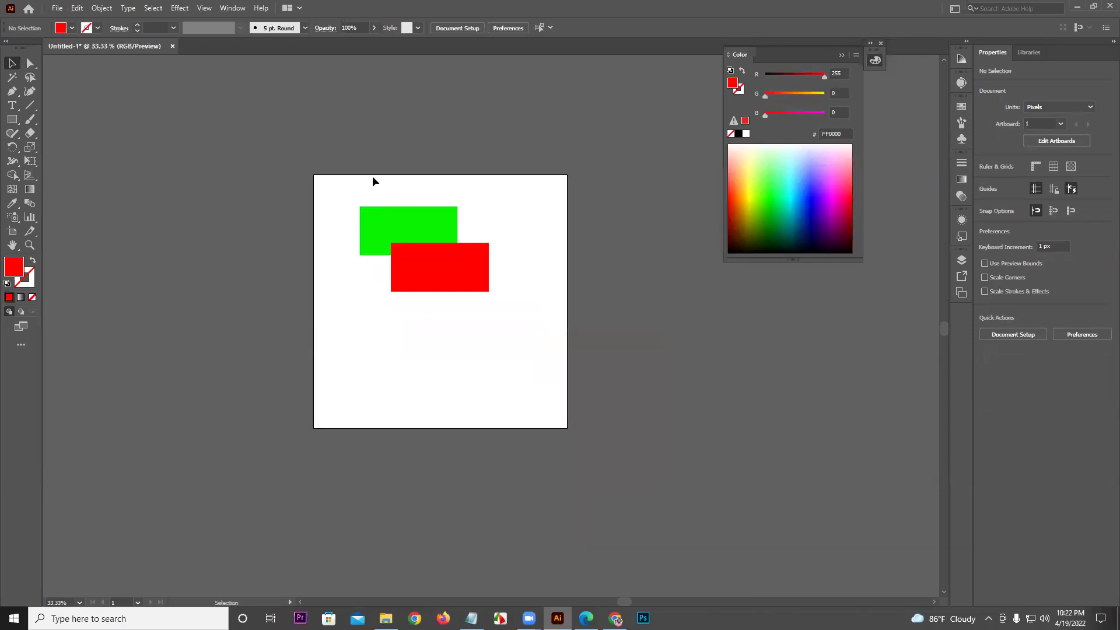
drag(373, 176, 512, 311)
key(Delete)
Choose the Rectangle Tool from the shape tools flyout
click(20, 122)
drag(20, 123, 85, 121)
click(70, 34)
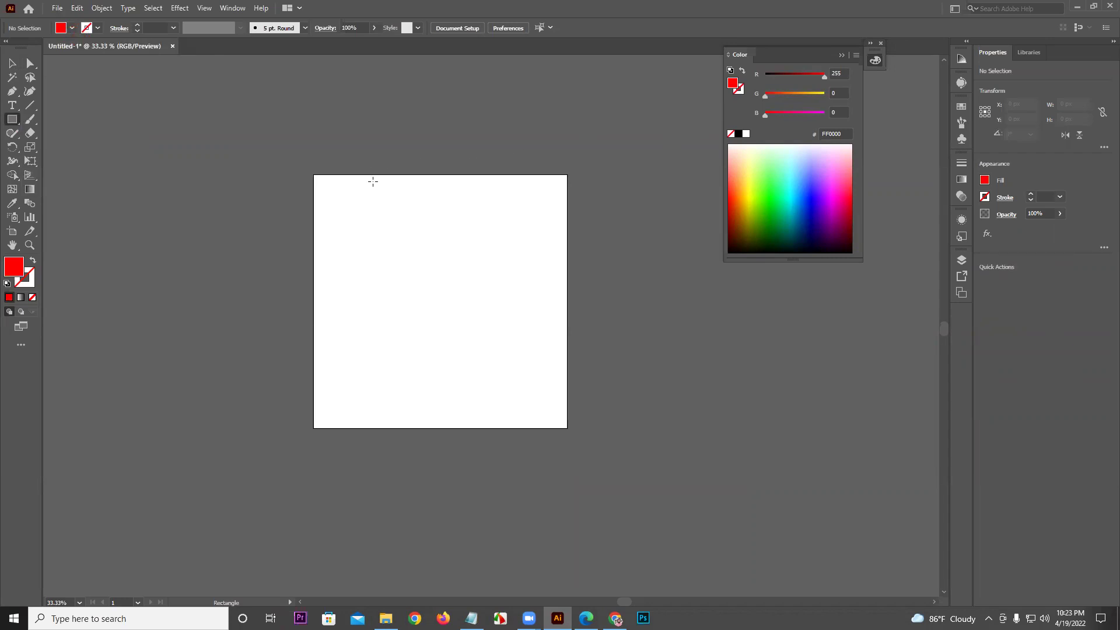
scroll(362, 169, up, 4)
drag(220, 200, 283, 263)
click(12, 63)
drag(260, 205, 351, 248)
scroll(212, 250, up, 6)
key(ctrl+1)
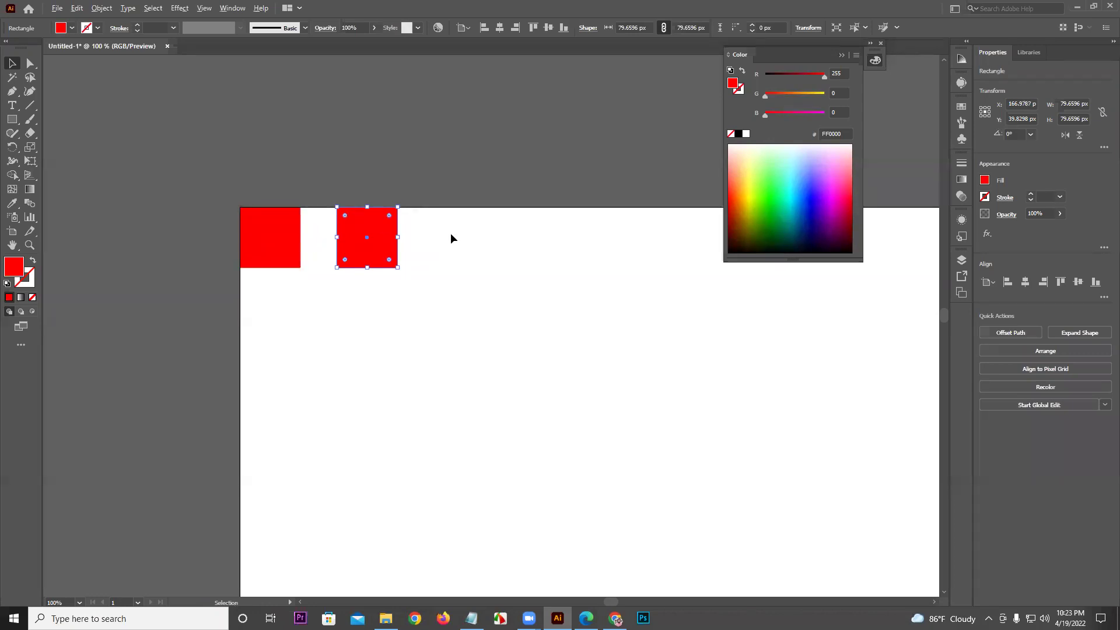
key(ctrl+minus)
key(ctrl+minus)
scroll(488, 253, right, 3)
key(ctrl+d)
key(ctrl+d)
key(ctrl+d)
key(ctrl+d)
key(ctrl+d)
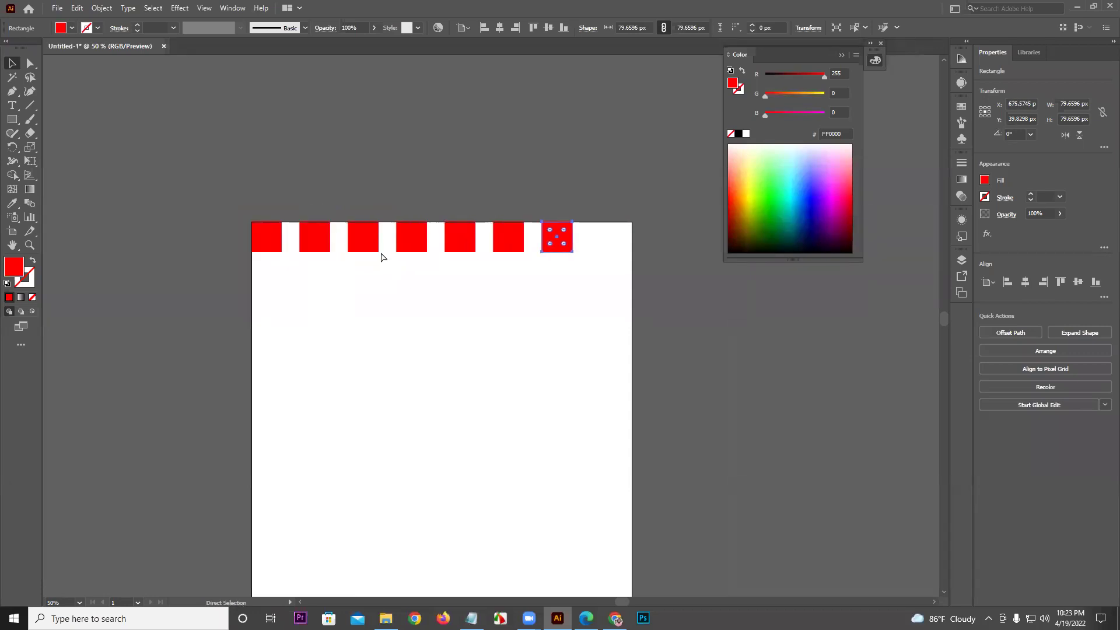
key(ctrl+d)
drag(214, 195, 614, 289)
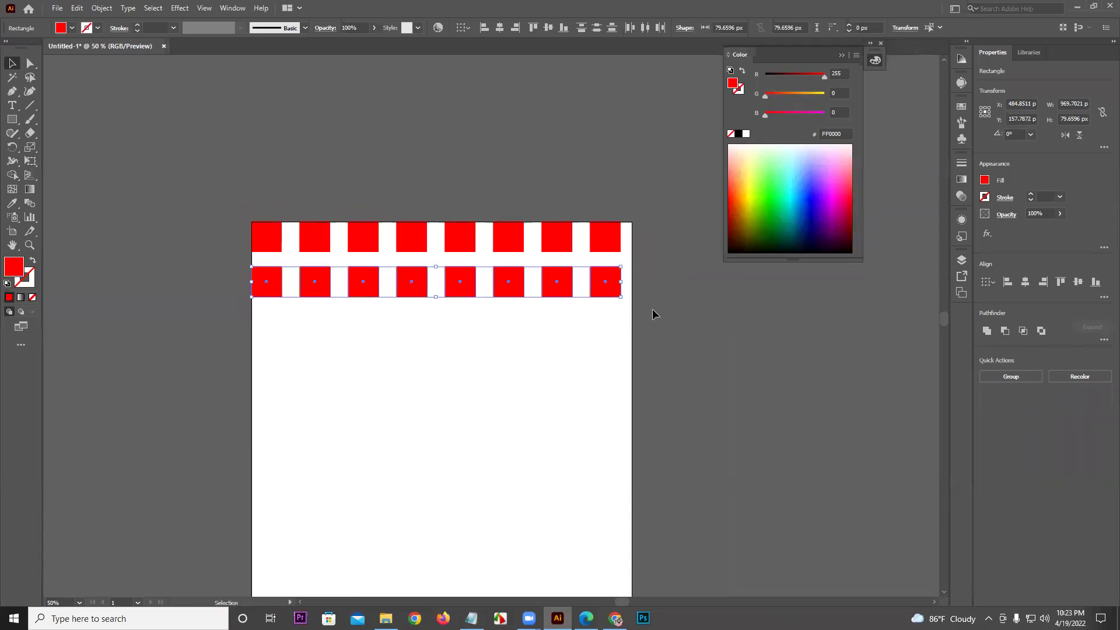
key(ctrl+d)
key(ctrl+d)
key(ctrl+d)
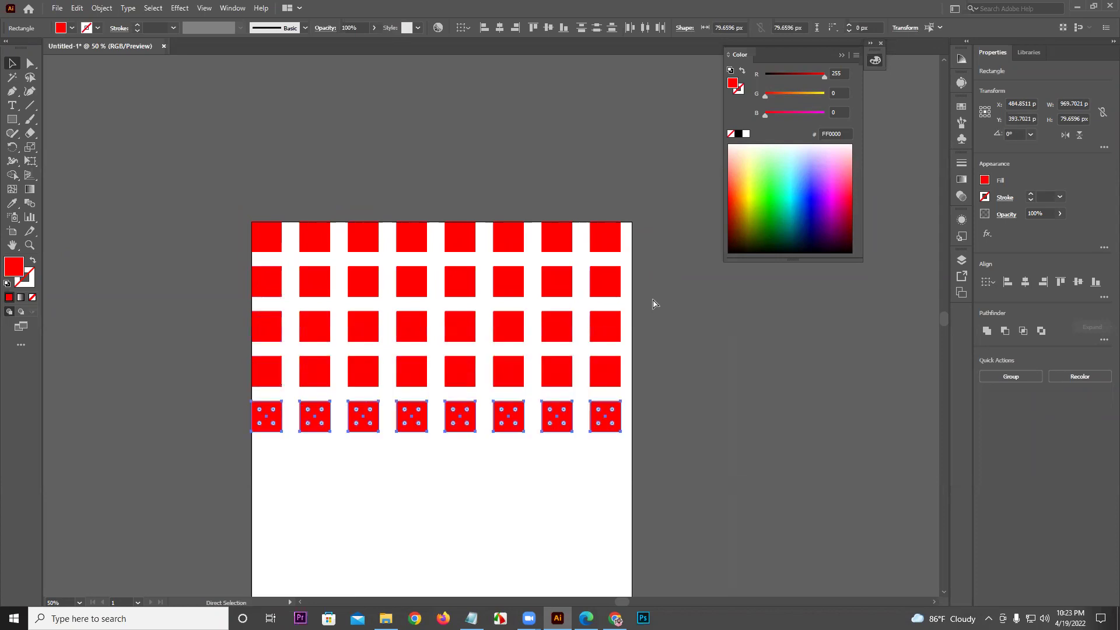
key(ctrl+d)
key(ctrl+d)
key(ctrl+d)
key(ctrl+d)
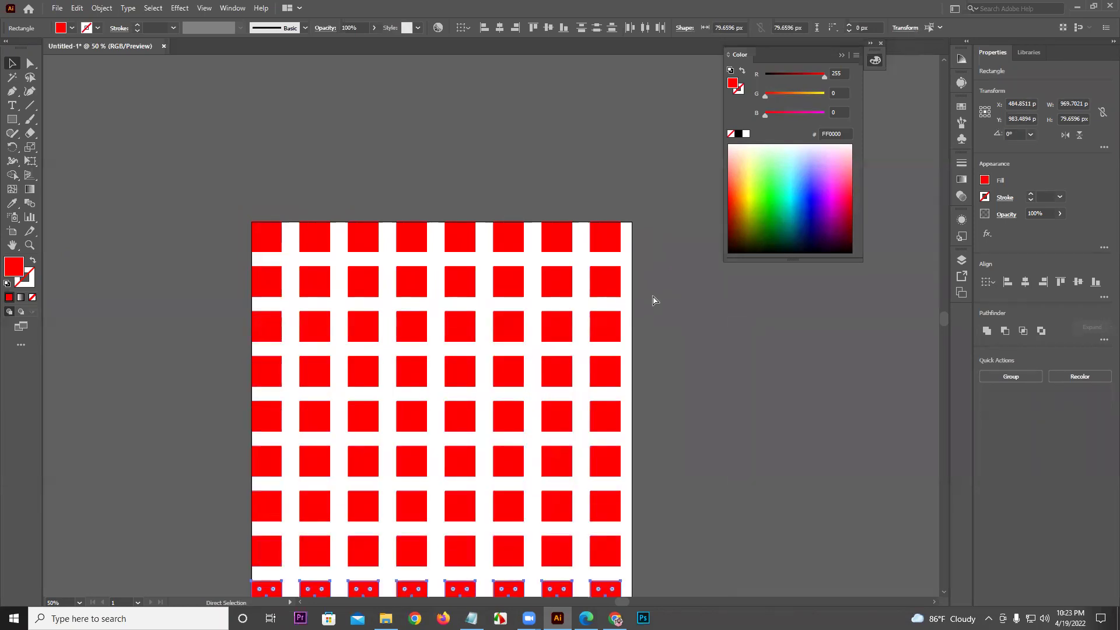
scroll(652, 295, down, 4)
alt+scroll(653, 294, down, 3)
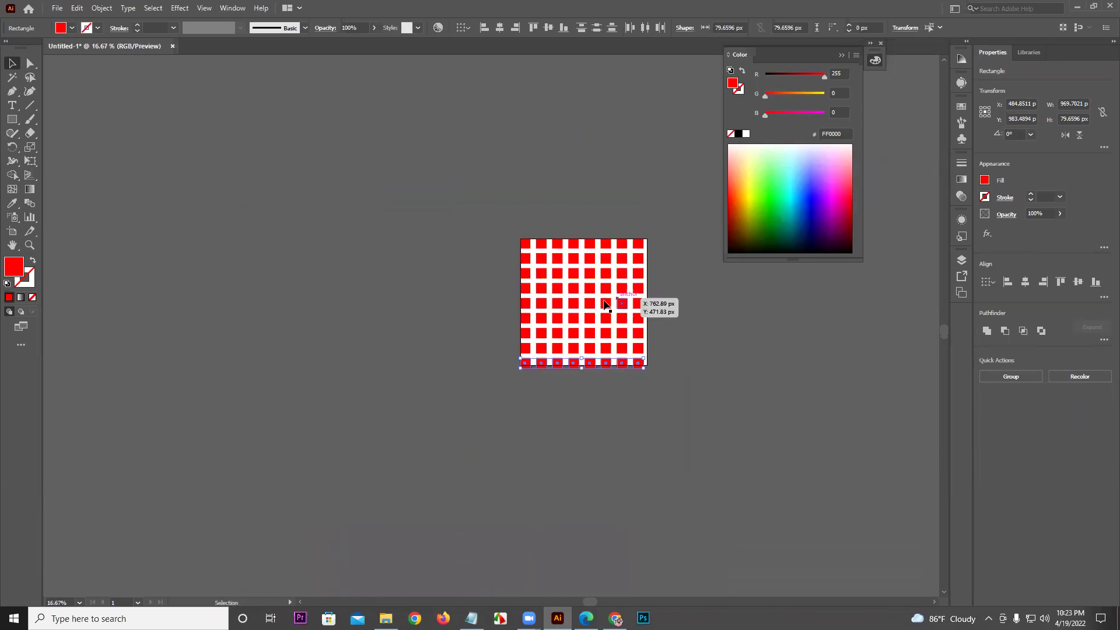
alt+scroll(665, 310, up, 2)
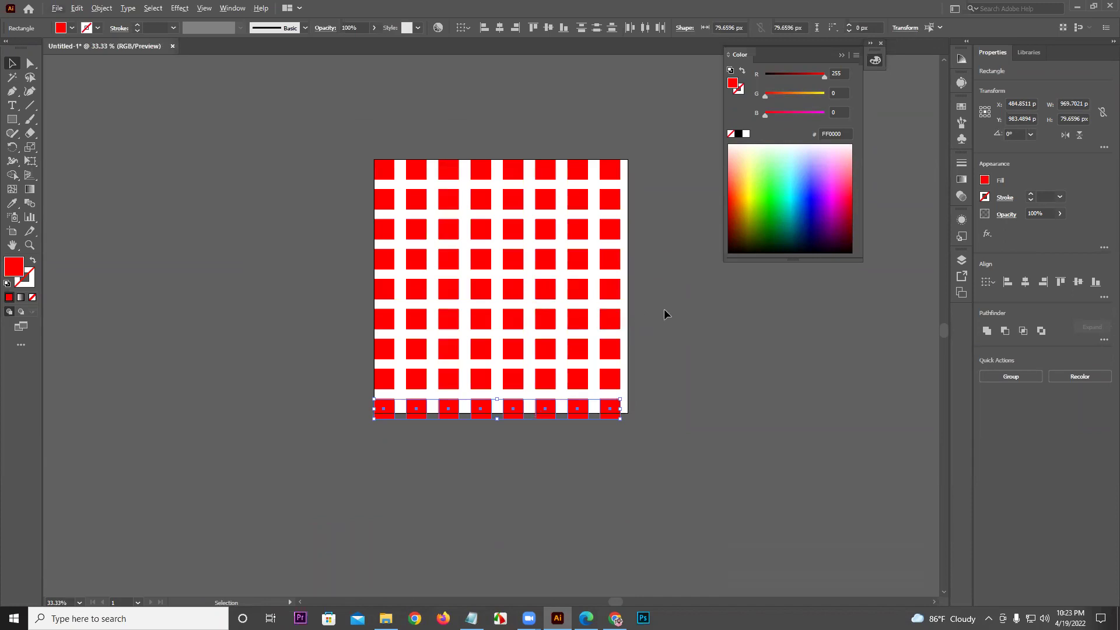
drag(362, 157, 709, 435)
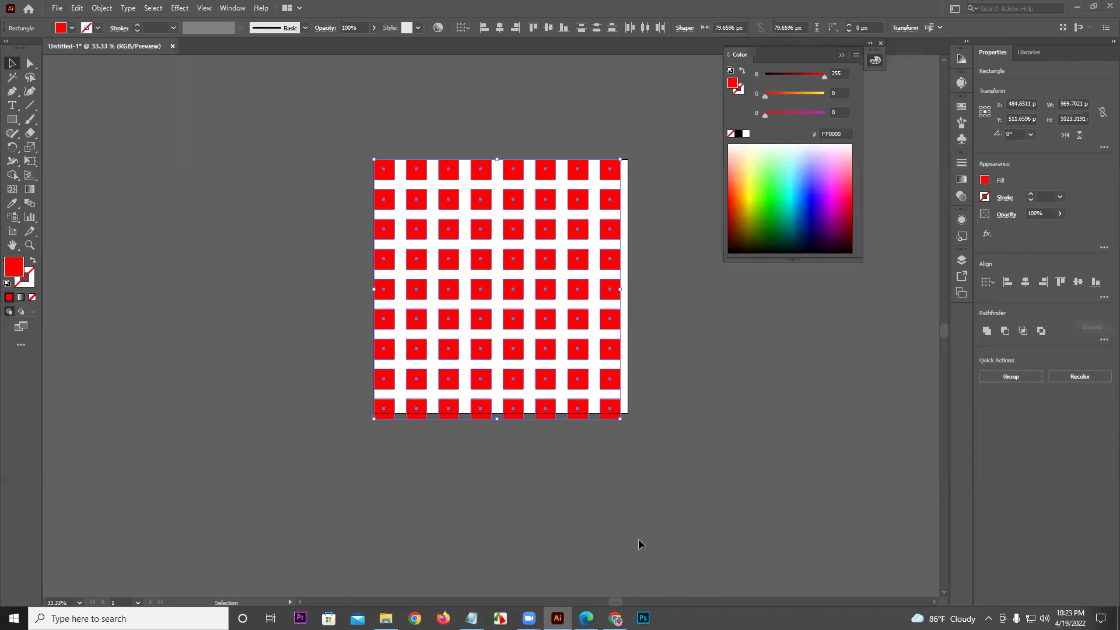
click(635, 345)
drag(472, 275, 679, 547)
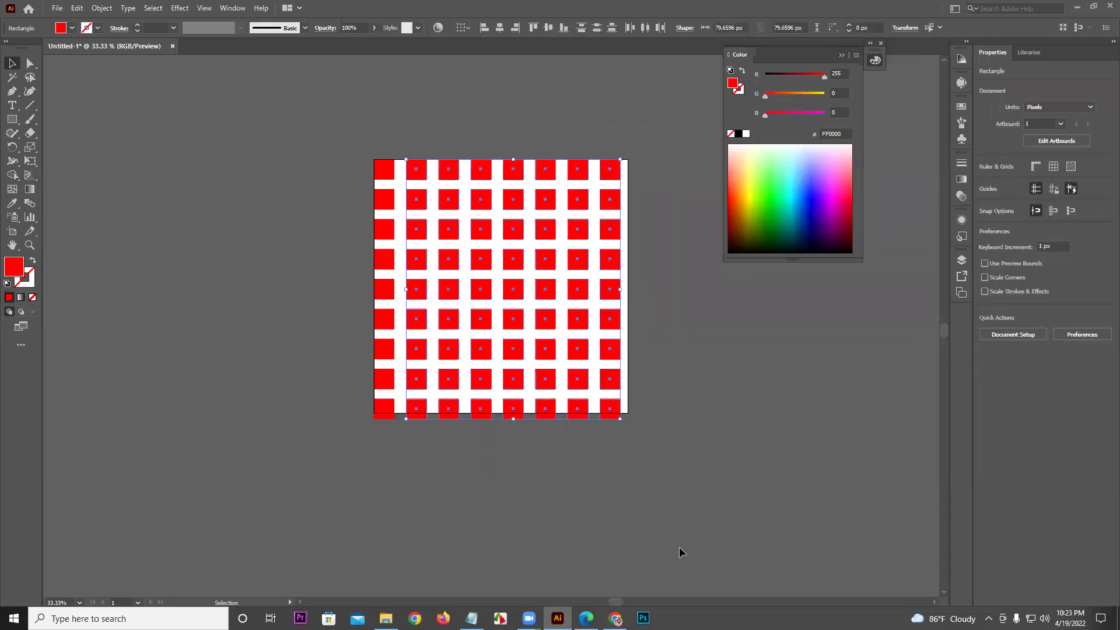
key(Delete)
drag(394, 206, 553, 408)
key(Delete)
drag(386, 177, 419, 178)
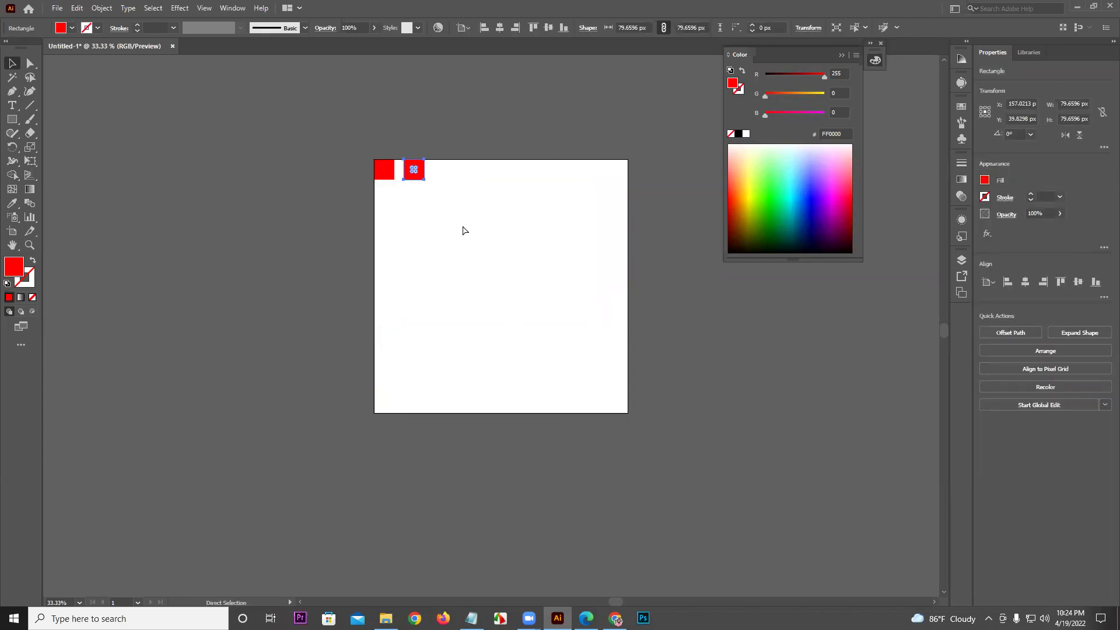
key(ctrl+d)
key(ctrl+d)
key(ctrl+d)
drag(543, 216, 368, 156)
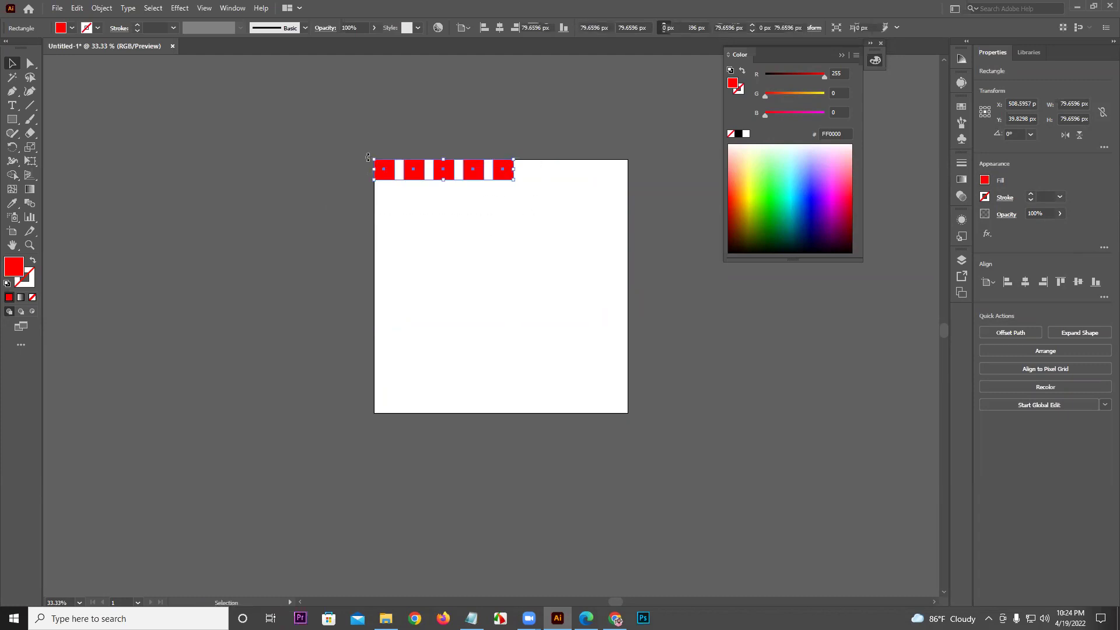
key(Delete)
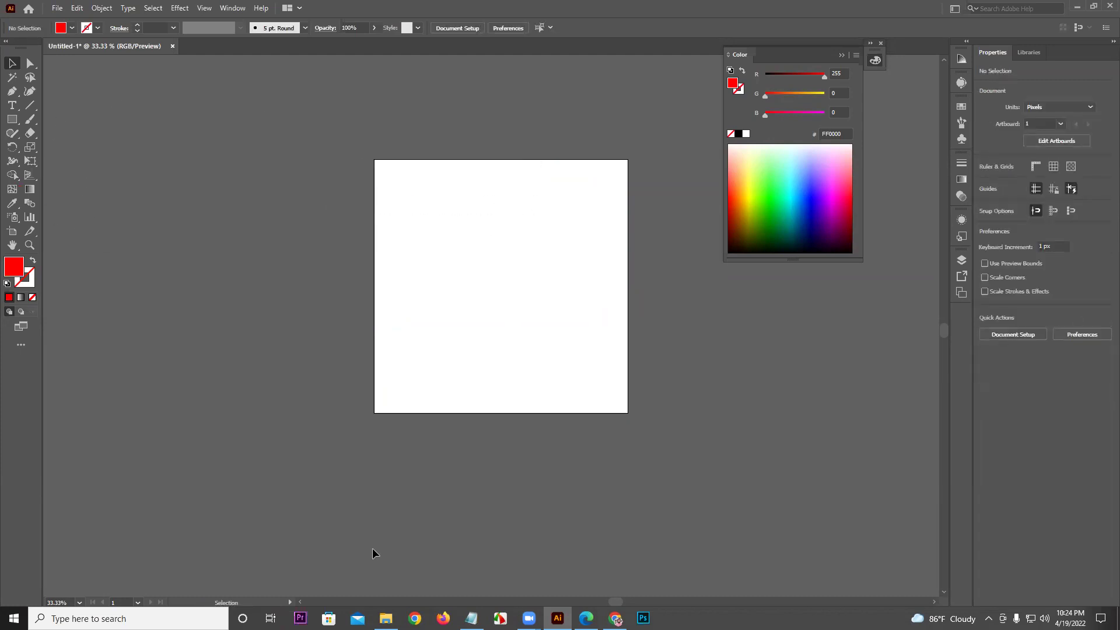
click(586, 618)
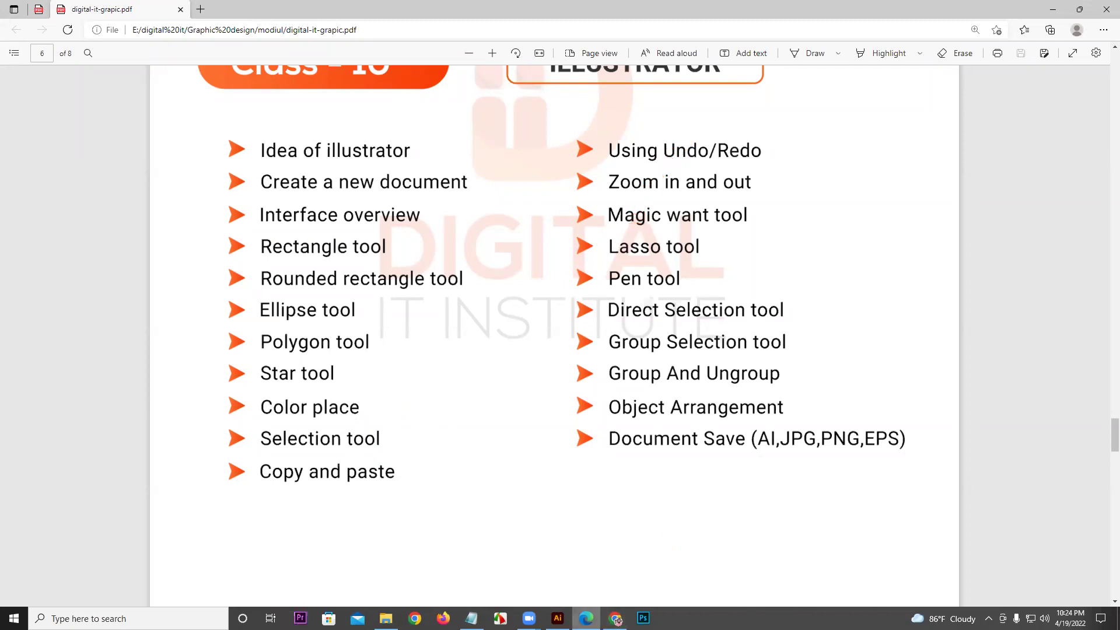
click(557, 619)
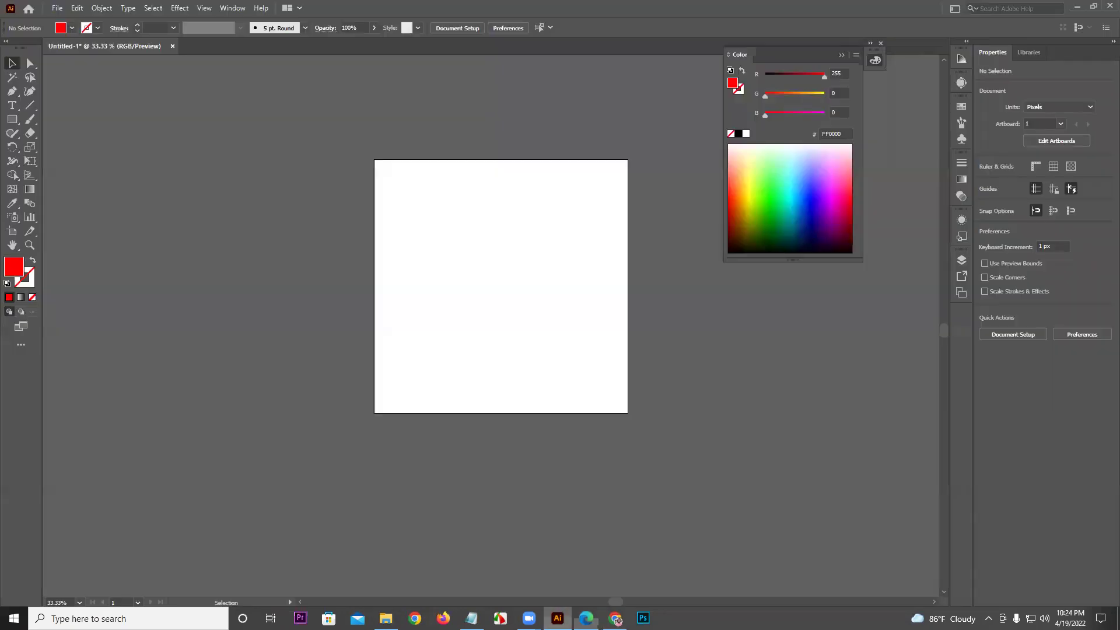
key(ctrl+shift+z)
key(ctrl+shift+z)
key(ctrl+shift+z)
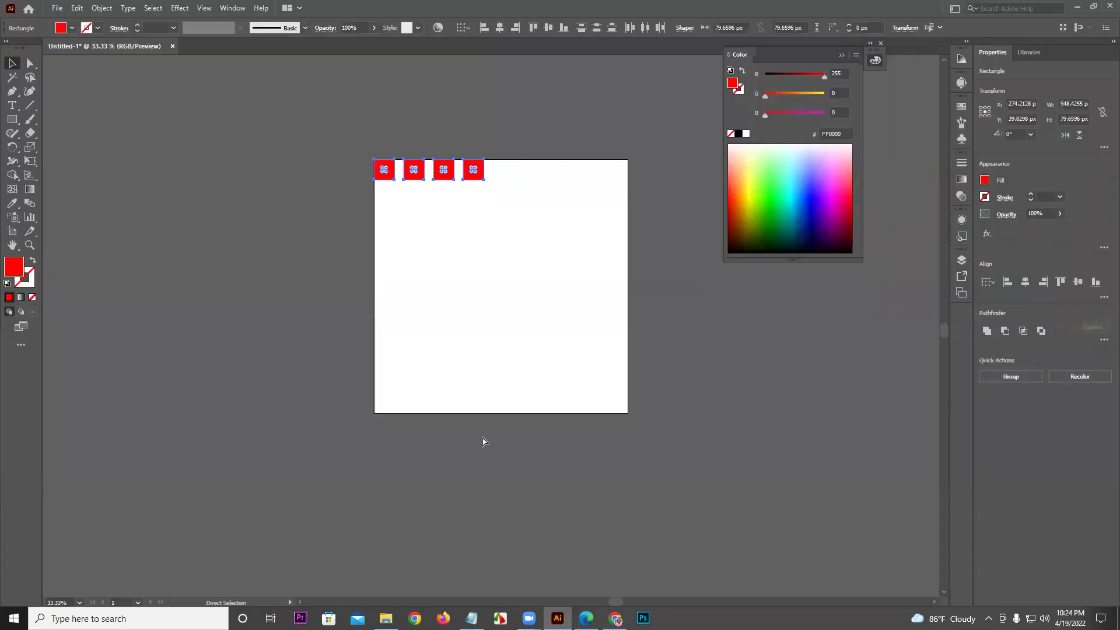
key(ctrl+z)
key(ctrl+z)
key(ctrl+z)
key(ctrl+z)
key(ctrl+z)
key(ctrl+z)
key(ctrl+z)
key(ctrl+z)
key(ctrl+z)
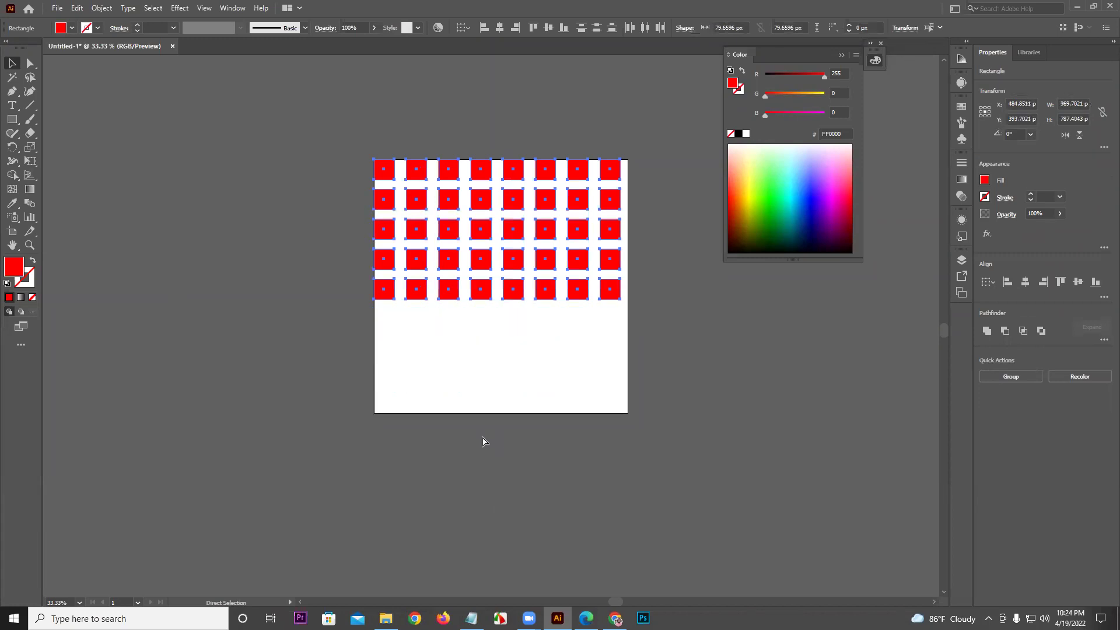
key(ctrl+z)
key(ctrl+z)
key(ctrl+z)
key(ctrl+z)
key(ctrl+z)
key(ctrl+z)
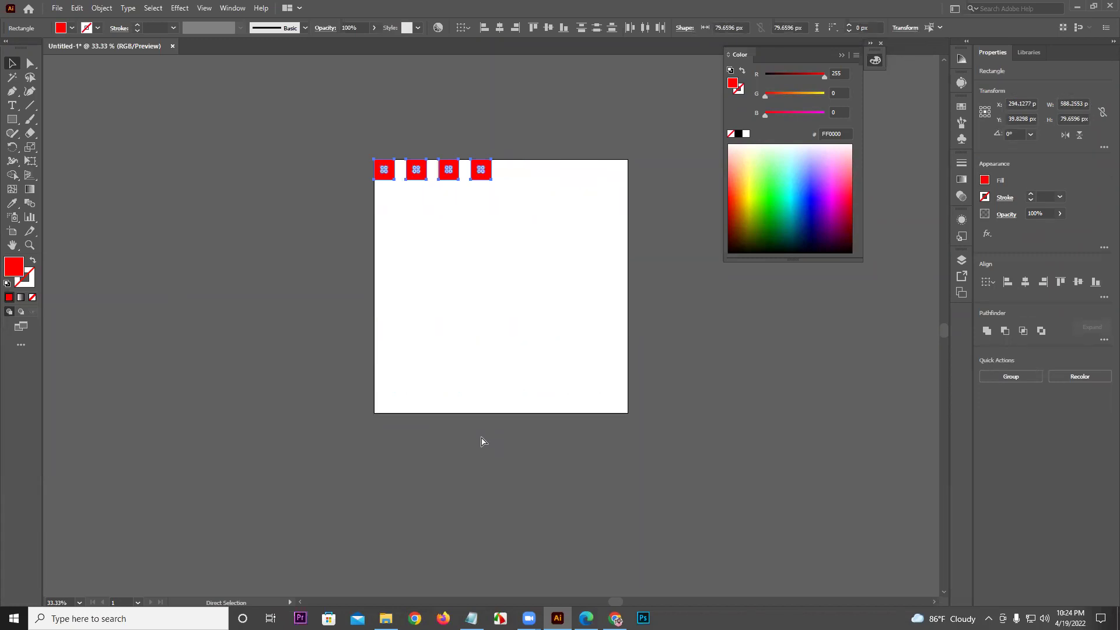
key(ctrl+z)
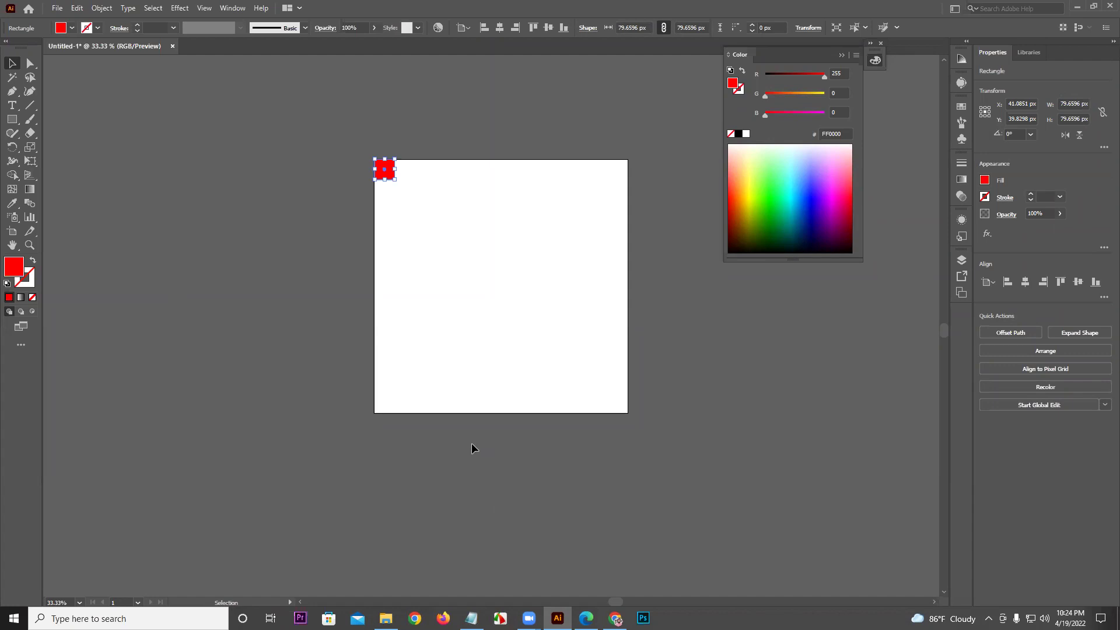
key(ctrl+d)
key(ctrl+d)
key(ctrl+d)
key(ctrl+d)
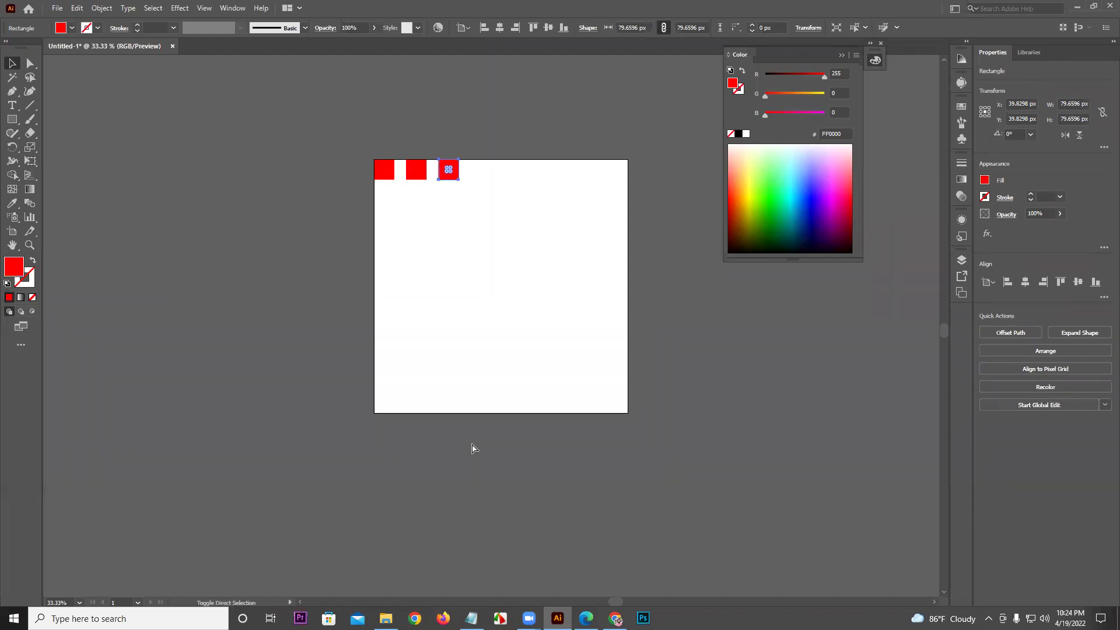
key(ctrl+d)
key(ctrl+d)
key(ctrl+d)
key(ctrl+a)
key(alt+Down)
key(alt+Down)
key(alt+Down)
key(alt+Down)
key(alt+Down)
key(alt+Down)
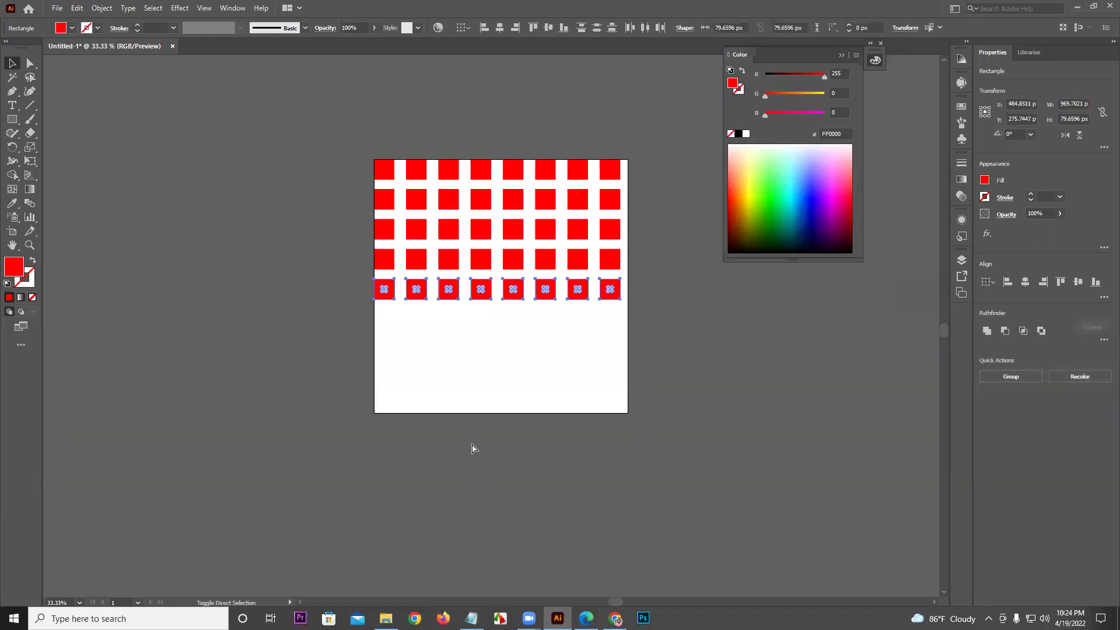
key(alt+Down)
key(alt+Down)
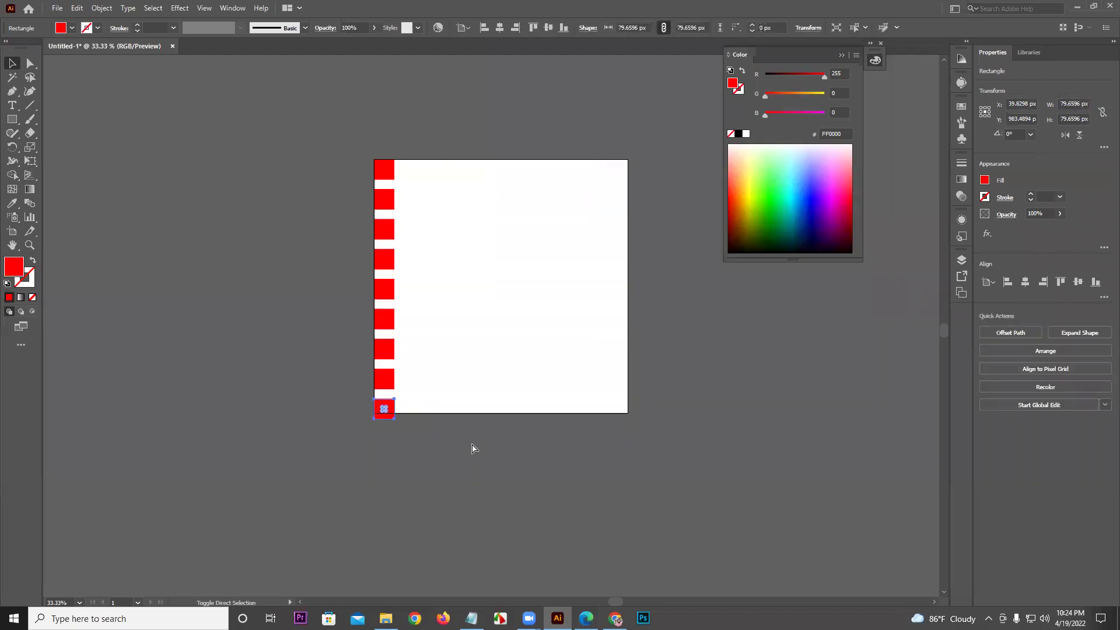
key(ctrl+z)
key(ctrl+z)
key(ctrl+z)
key(ctrl+z)
key(ctrl+z)
key(ctrl+z)
key(ctrl+z)
key(ctrl+z)
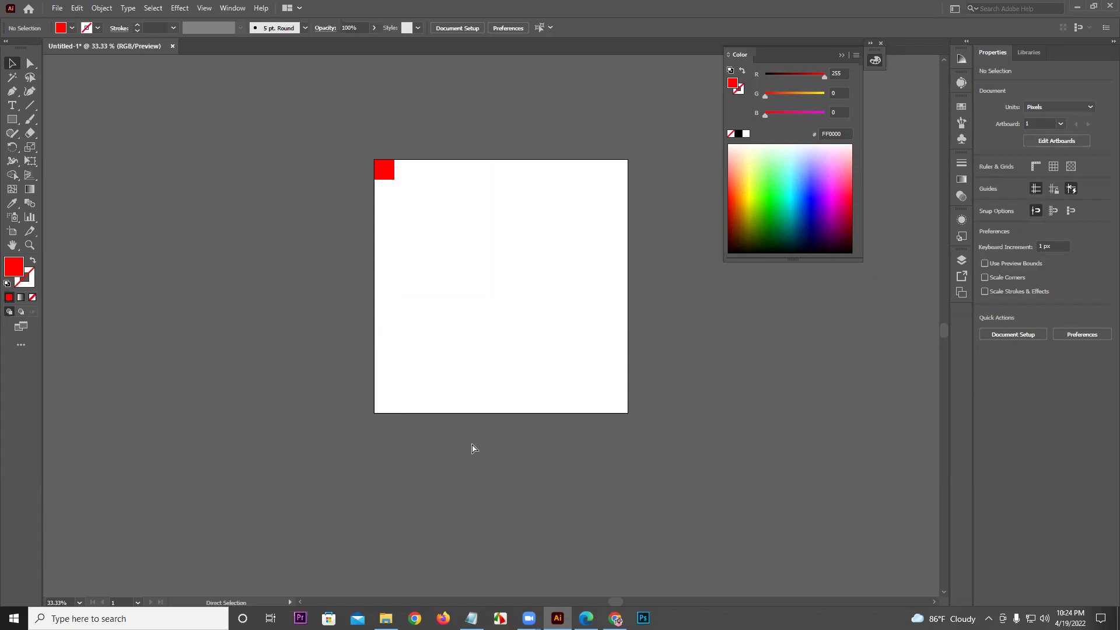
key(ctrl+shift+z)
key(ctrl+shift+z)
key(ctrl+shift+z)
key(ctrl+shift+z)
key(ctrl+z)
key(ctrl+z)
key(ctrl+z)
key(ctrl+z)
key(ctrl+z)
key(ctrl+z)
key(ctrl+shift+z)
key(ctrl+shift+z)
key(ctrl+shift+z)
key(ctrl+shift+z)
key(ctrl+shift+z)
key(ctrl+shift+z)
key(ctrl+shift+z)
key(ctrl+shift+z)
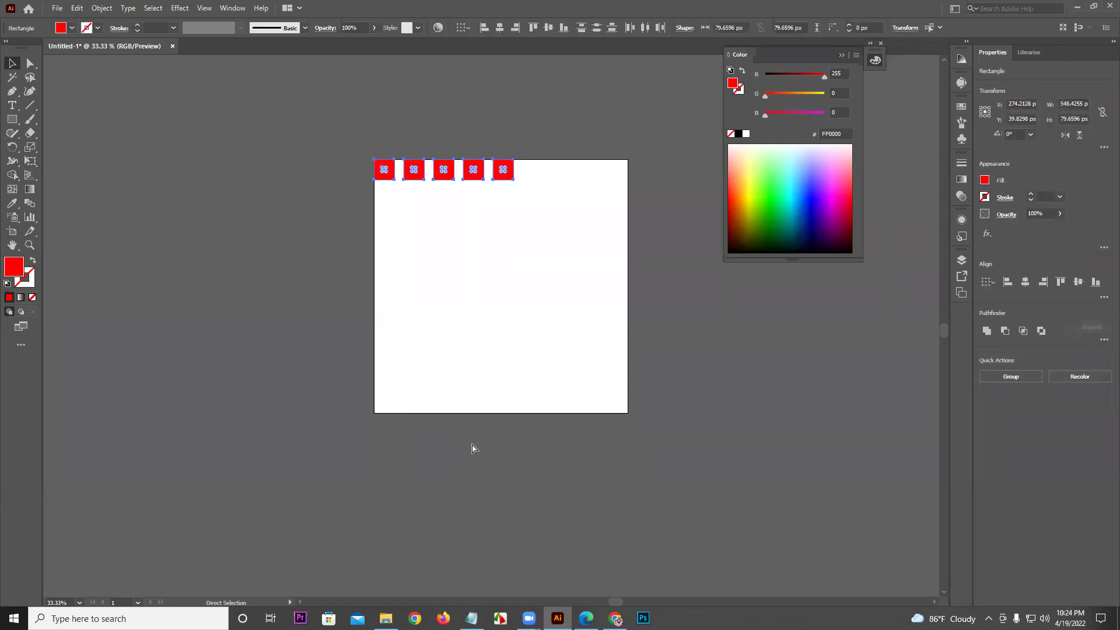
key(ctrl+z)
key(ctrl+z)
key(ctrl+z)
key(ctrl+z)
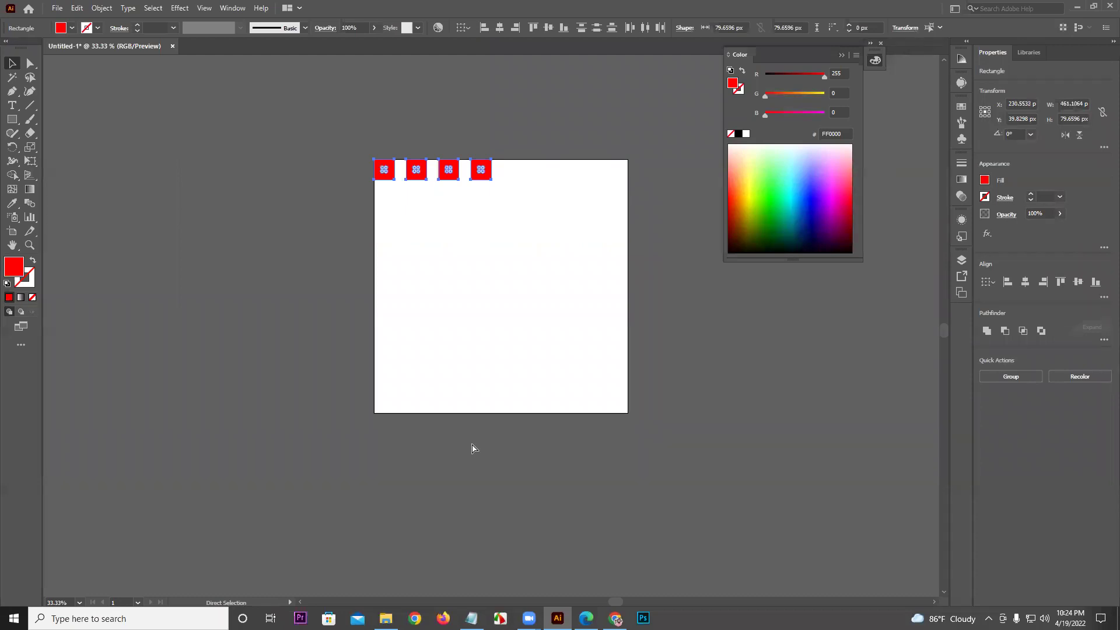
key(ctrl+shift+z)
key(ctrl+shift+z)
key(ctrl+shift+z)
key(ctrl+shift+z)
key(ctrl+shift+z)
key(ctrl+shift+z)
key(ctrl+shift+z)
key(ctrl+shift+z)
key(ctrl+shift+z)
key(ctrl+shift+z)
key(ctrl+shift+z)
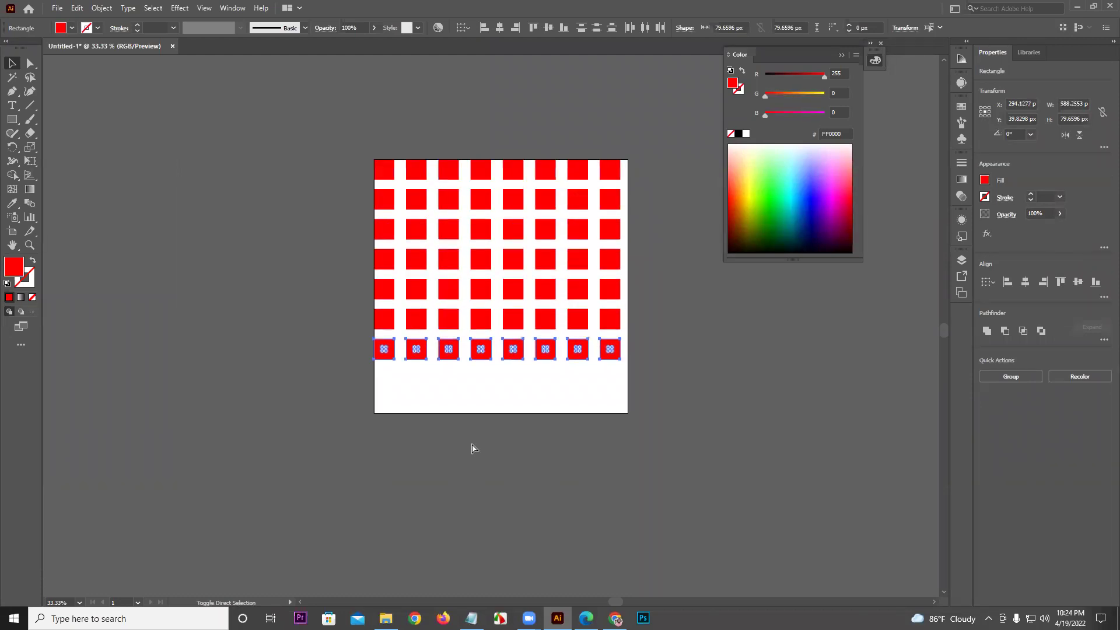
key(ctrl+z)
key(ctrl+z)
key(ctrl+z)
key(ctrl+z)
key(ctrl+z)
key(ctrl+z)
key(ctrl+z)
key(ctrl+z)
key(ctrl+z)
key(ctrl+z)
key(ctrl+z)
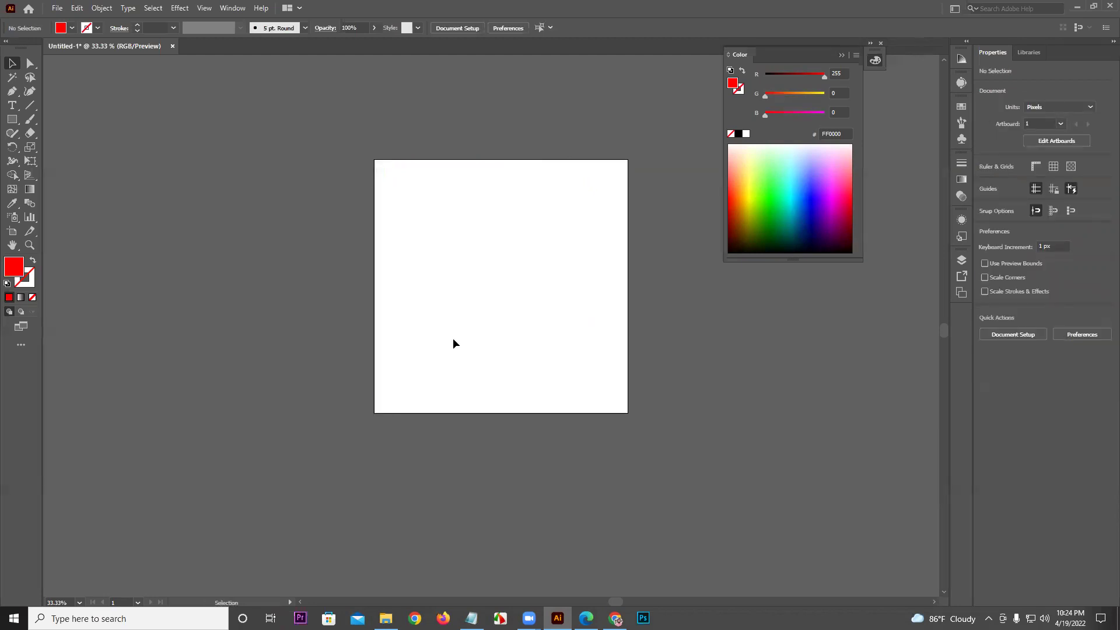
click(30, 245)
drag(400, 269, 373, 450)
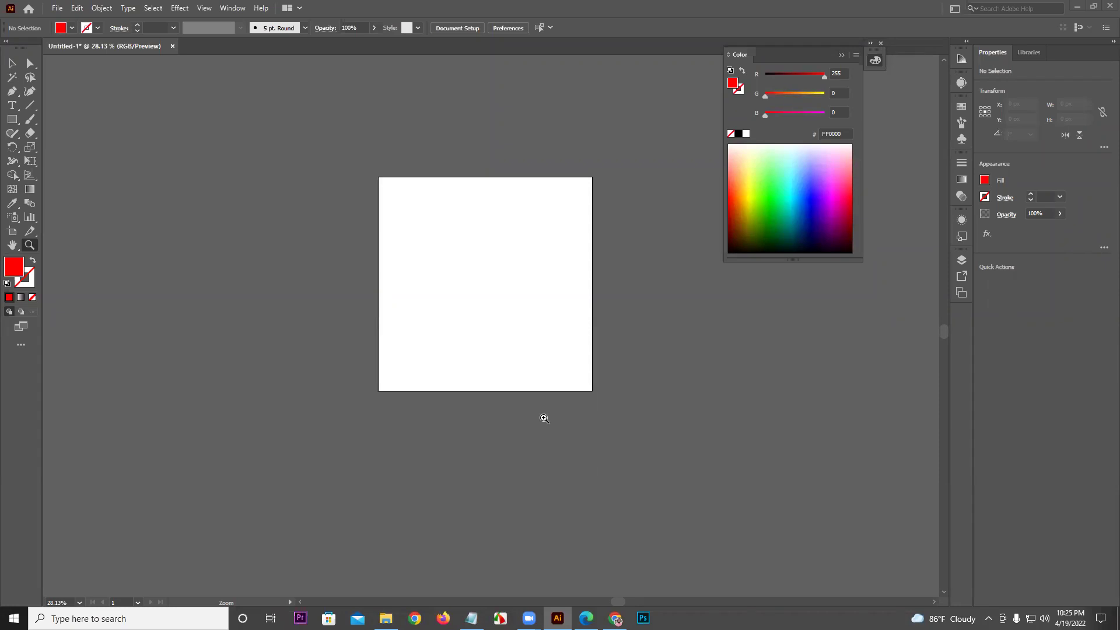
scroll(543, 155, up, 1)
click(543, 159)
click(546, 165)
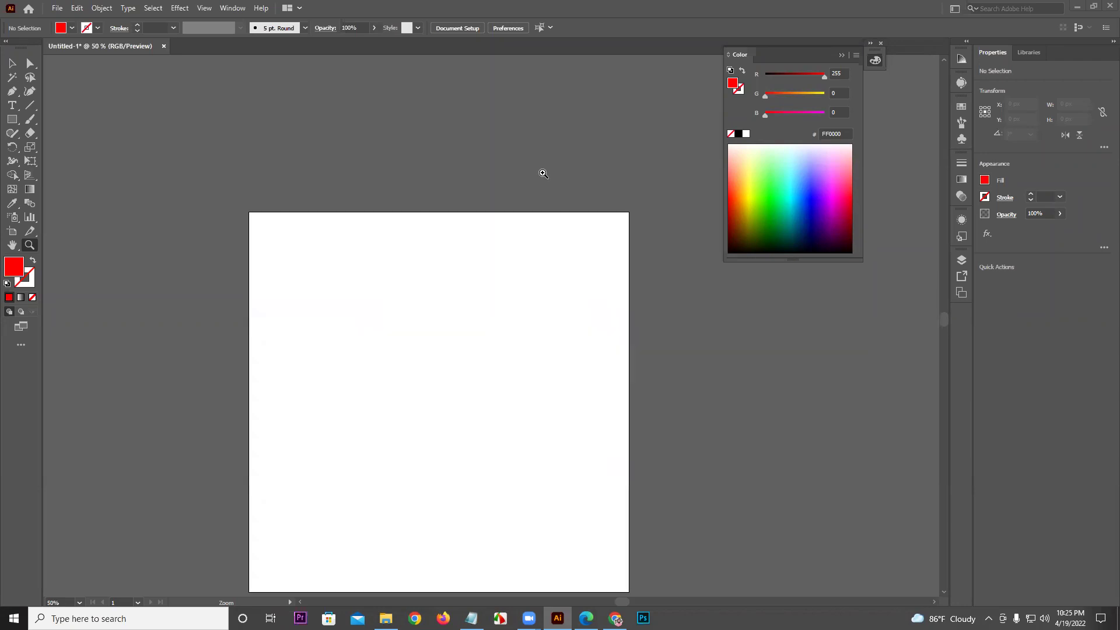
scroll(540, 179, down, 2)
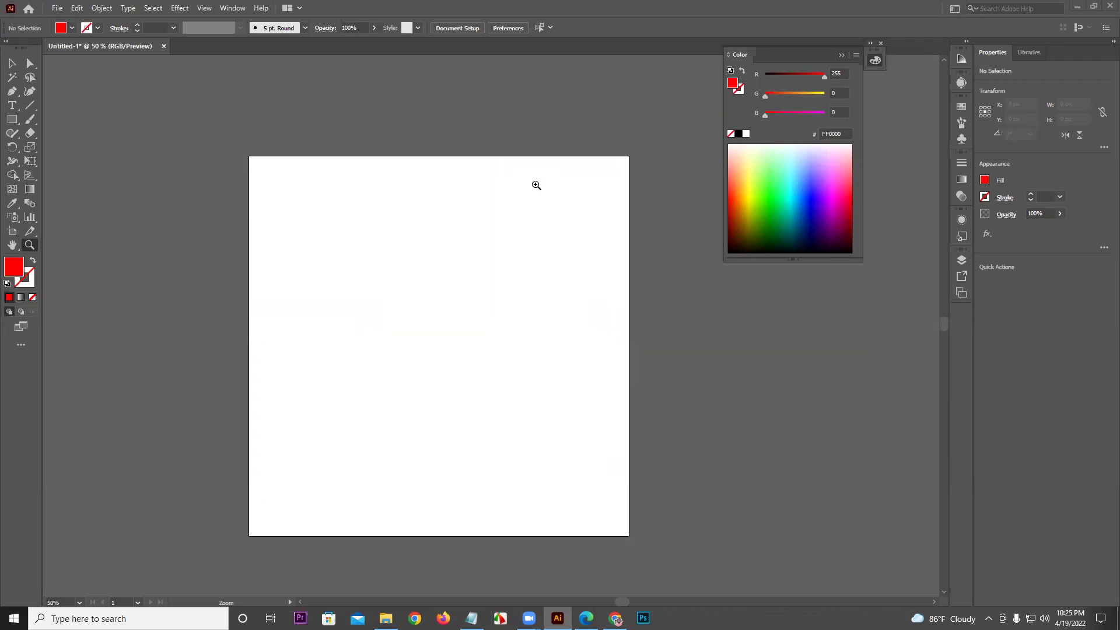
click(18, 78)
click(16, 66)
click(33, 252)
drag(402, 266, 408, 440)
click(8, 111)
Switch to the Selection tool and zoom in and back out on the artboard
click(12, 63)
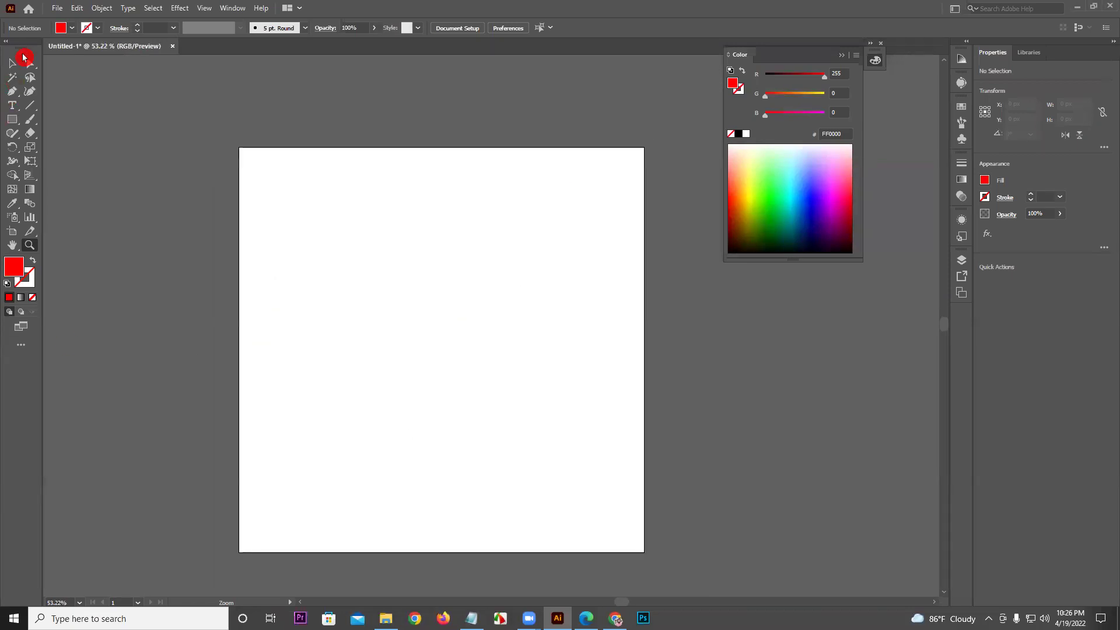
scroll(220, 208, down, 1)
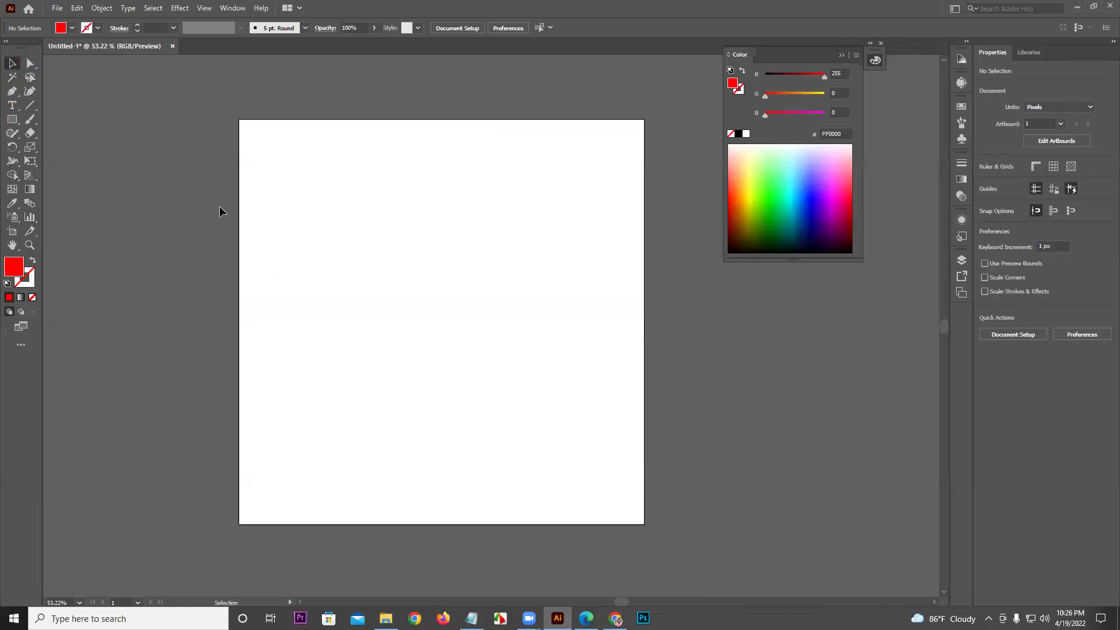
key(ctrl+equal)
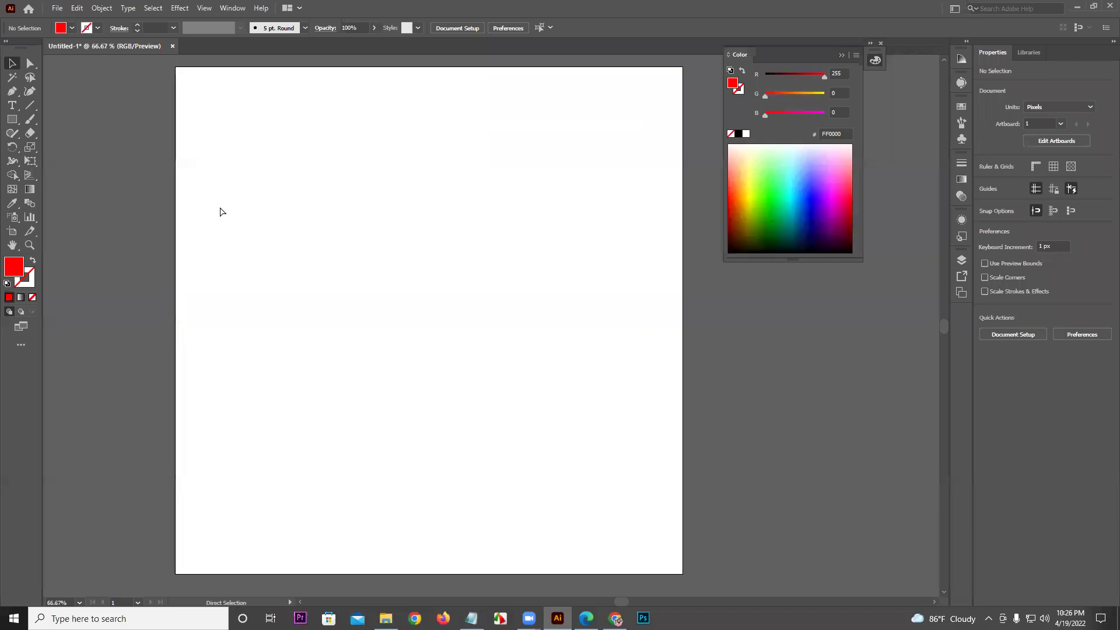
key(ctrl+minus)
key(ctrl+minus)
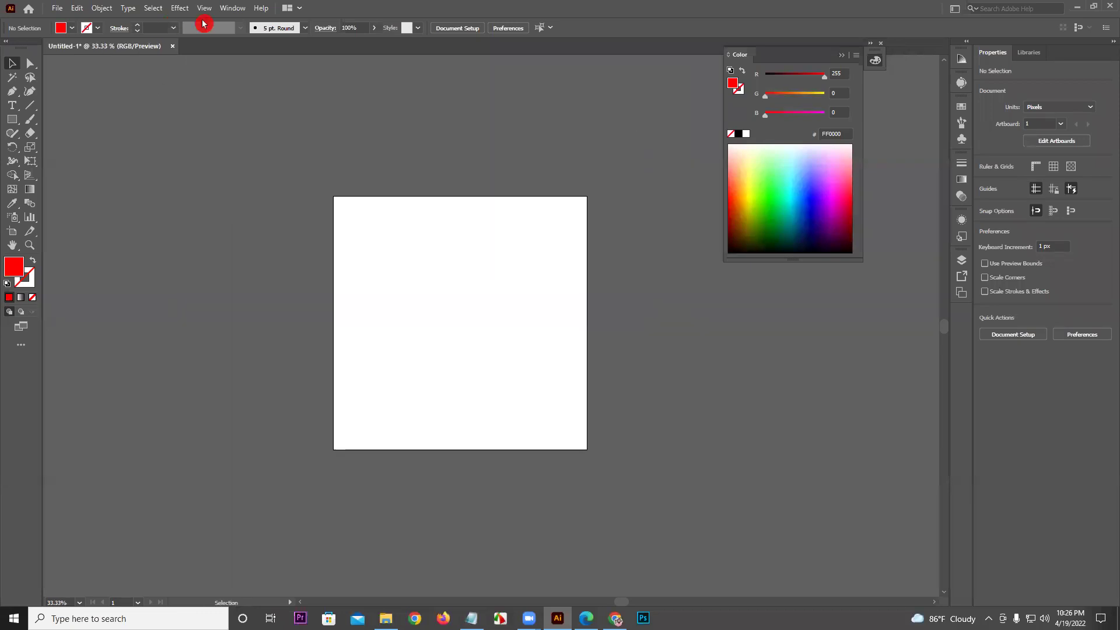
scroll(501, 268, up, 2)
scroll(501, 270, up, 2)
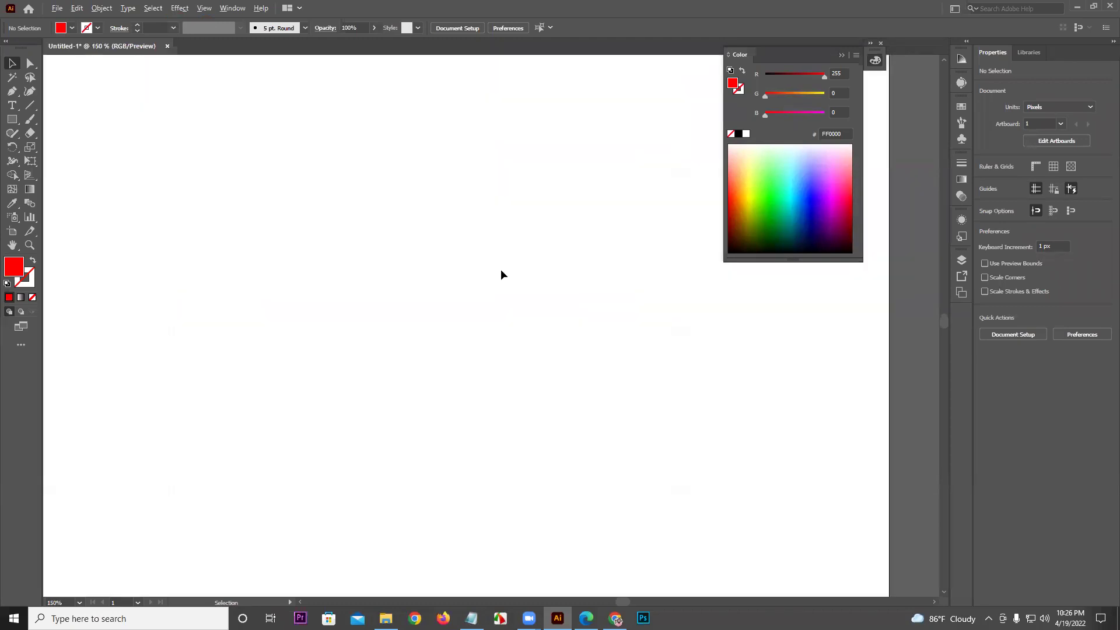
scroll(497, 266, down, 4)
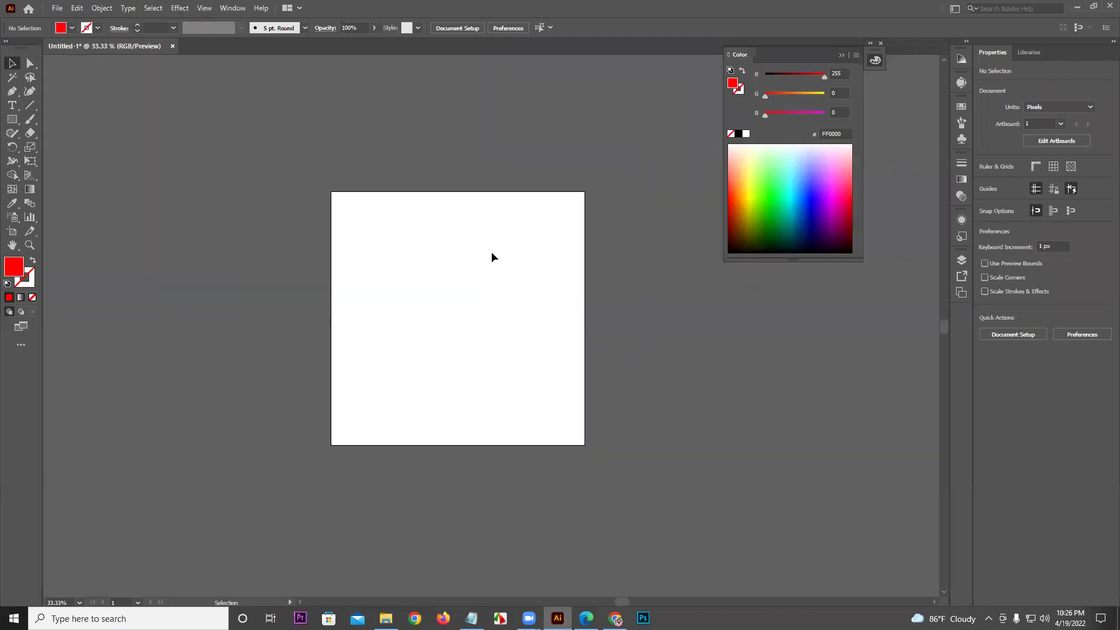
Collapse the Color panel, check the course outline PDF in Edge, and return to Illustrator
click(846, 56)
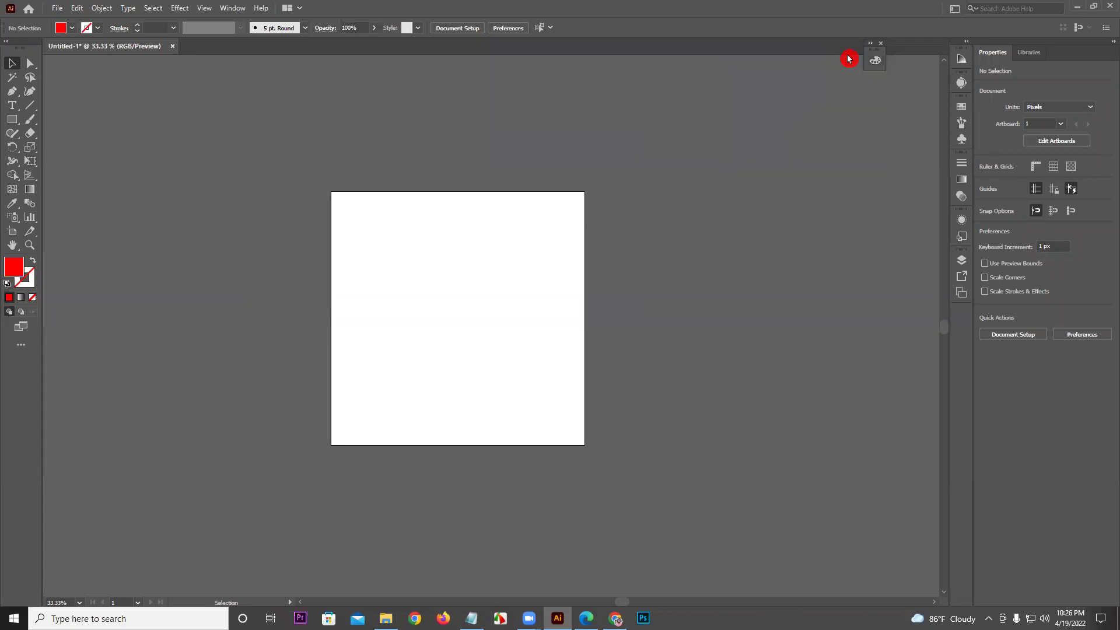
drag(876, 54, 961, 59)
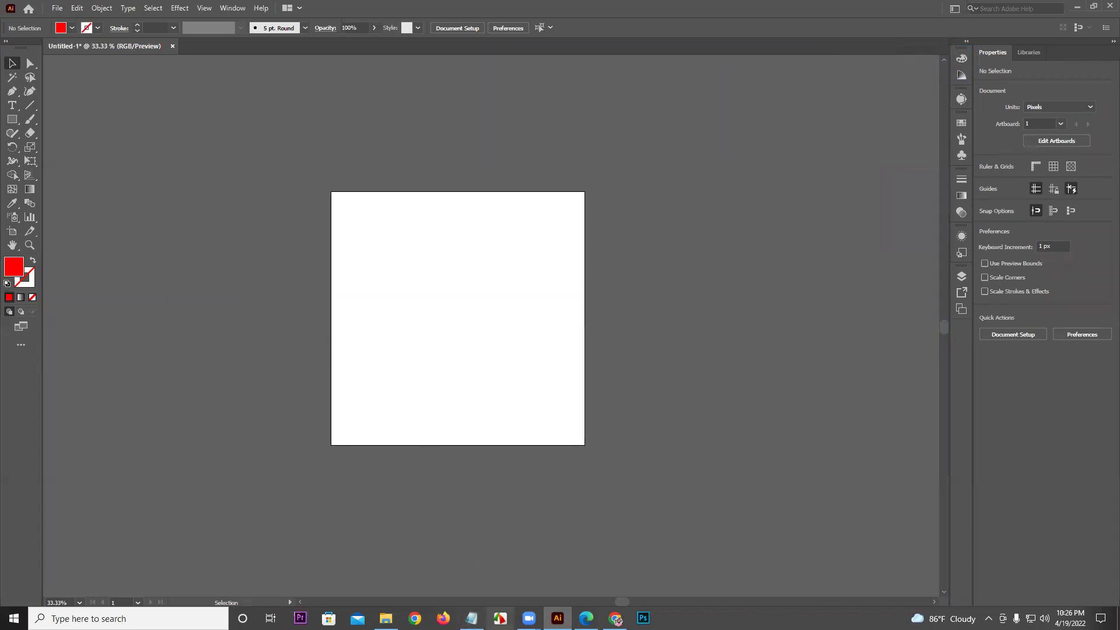
click(587, 619)
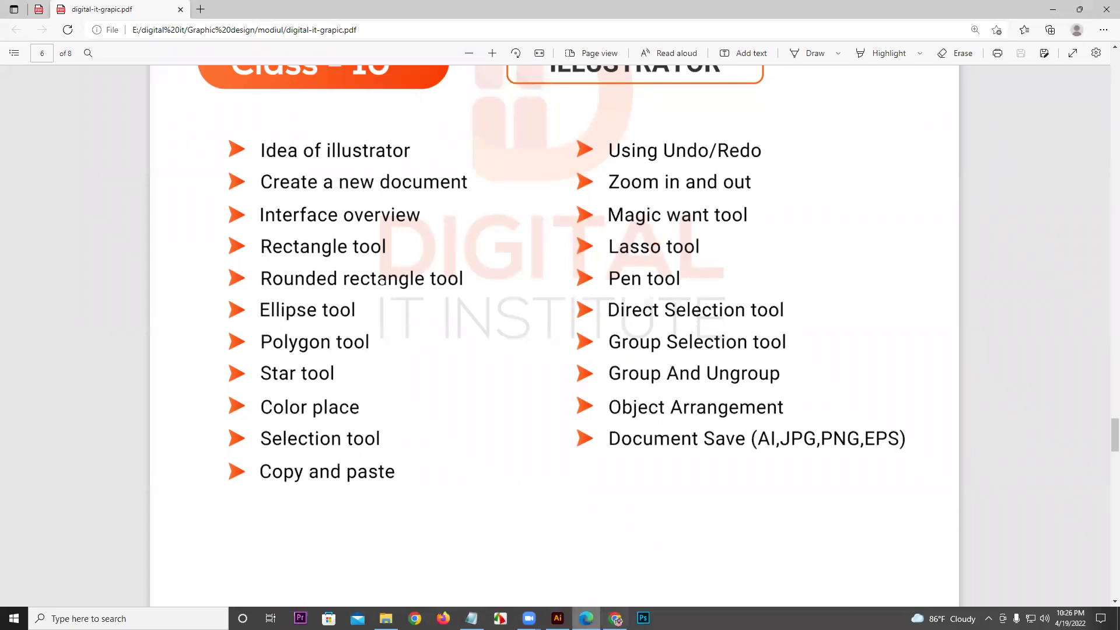
key(alt+Tab)
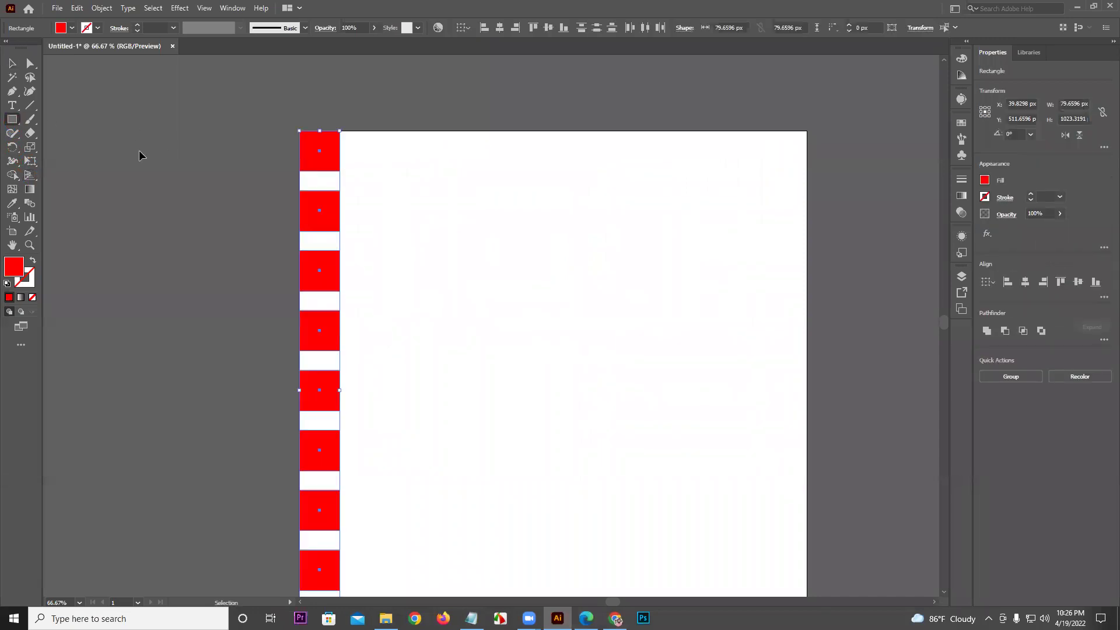
Restore the next rows of red squares with Ctrl+D, fit the artboard, and start colouring rows 3–4 blue
key(ctrl+d)
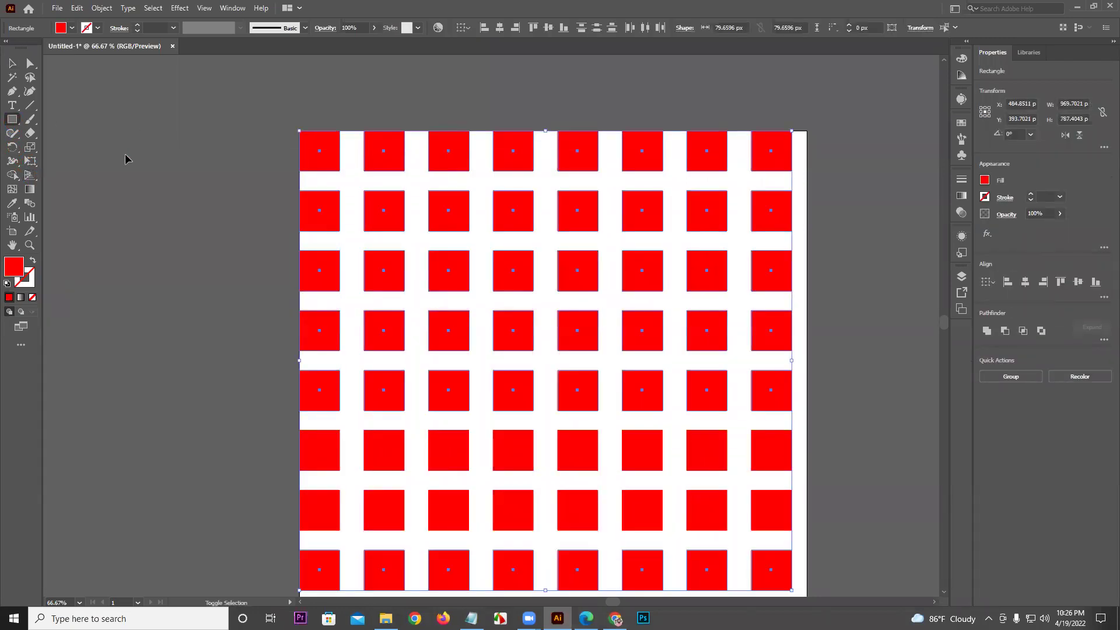
scroll(189, 212, down, 2)
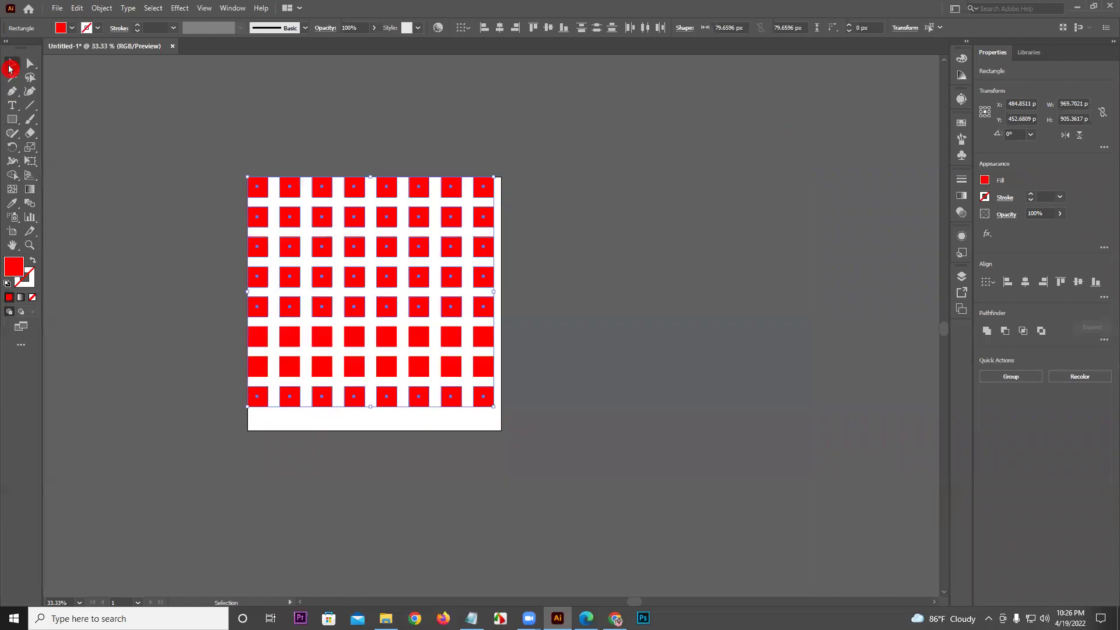
key(v)
scroll(304, 210, up, 1)
drag(354, 183, 356, 194)
drag(135, 223, 620, 282)
click(962, 58)
Colour rows 3–4 blue, column 4 green, and the lower-right block purple
click(887, 178)
drag(356, 90, 382, 425)
click(858, 192)
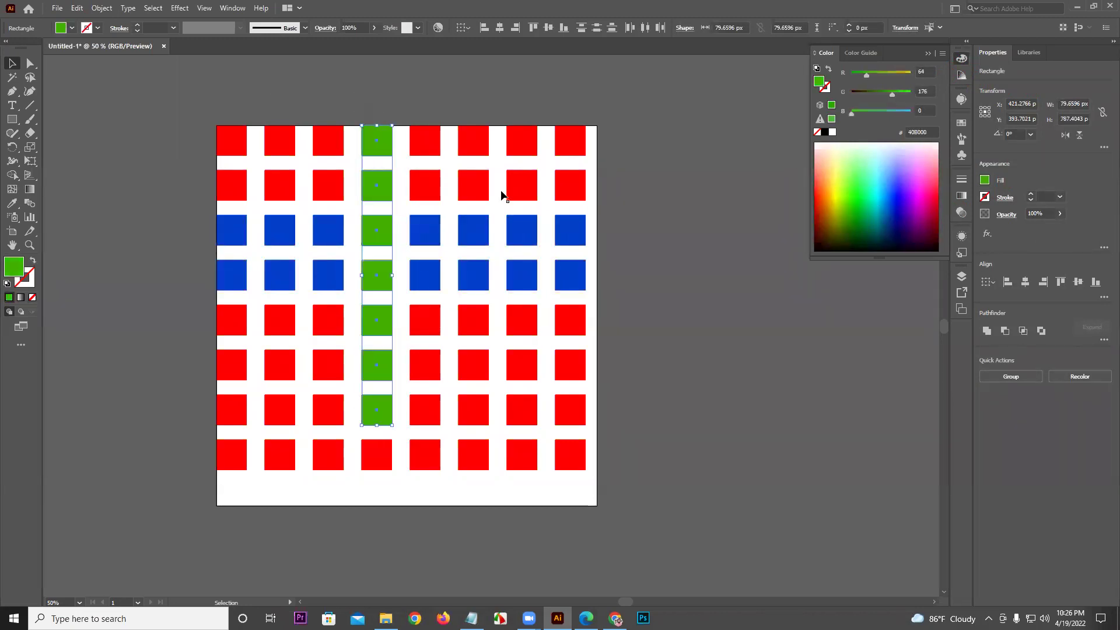
drag(621, 394, 370, 320)
click(826, 219)
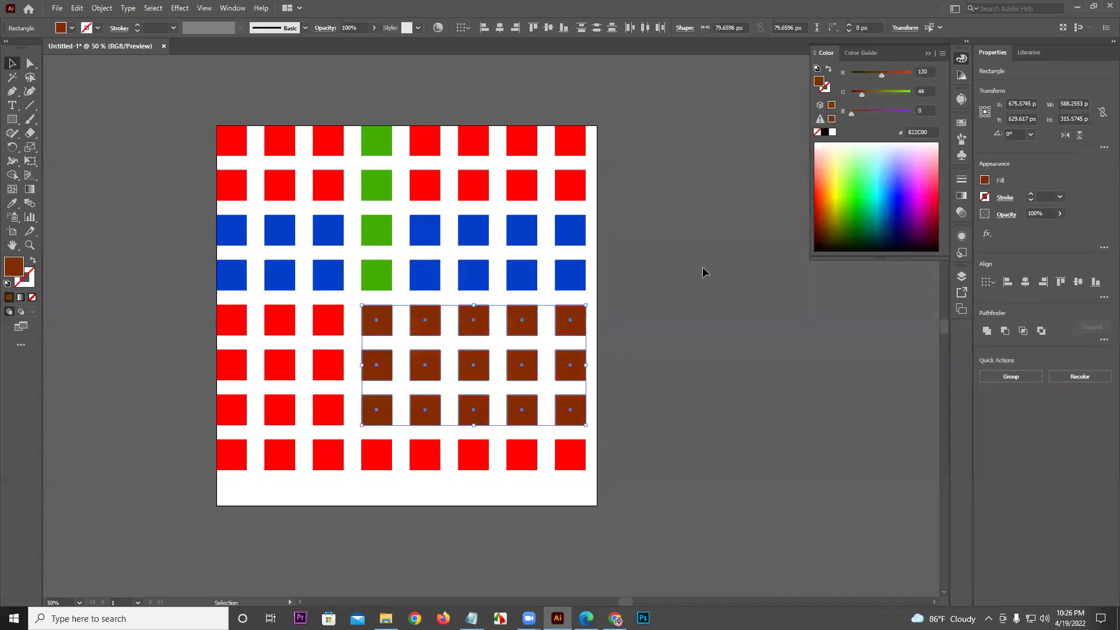
click(903, 112)
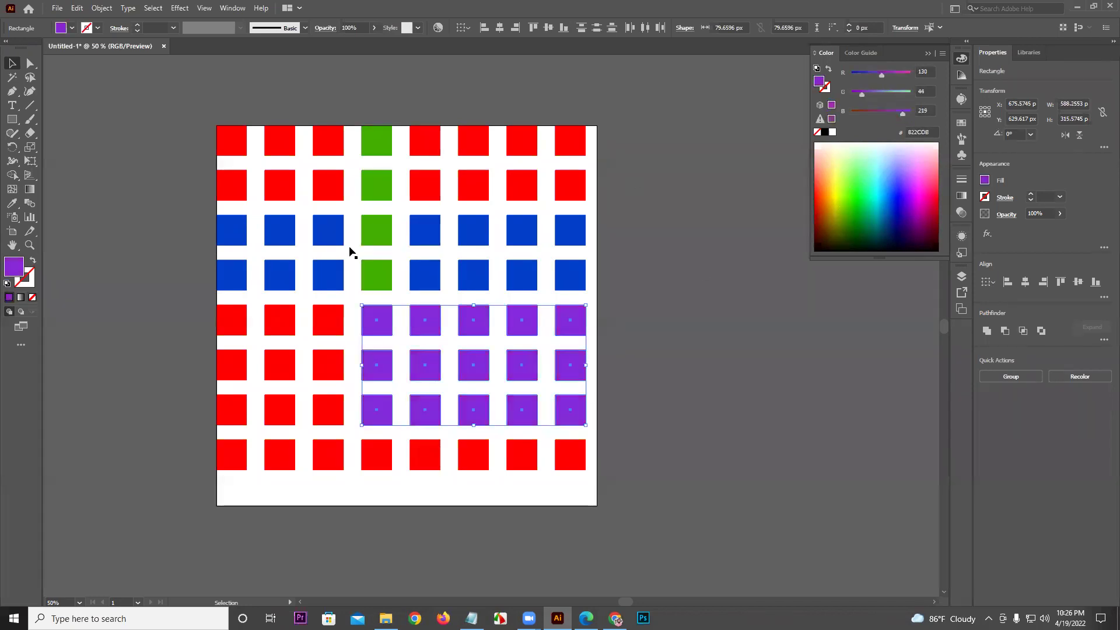
Colour column 2's lower squares yellow and the top of columns 6–7 magenta
drag(313, 499, 255, 315)
drag(858, 198, 835, 188)
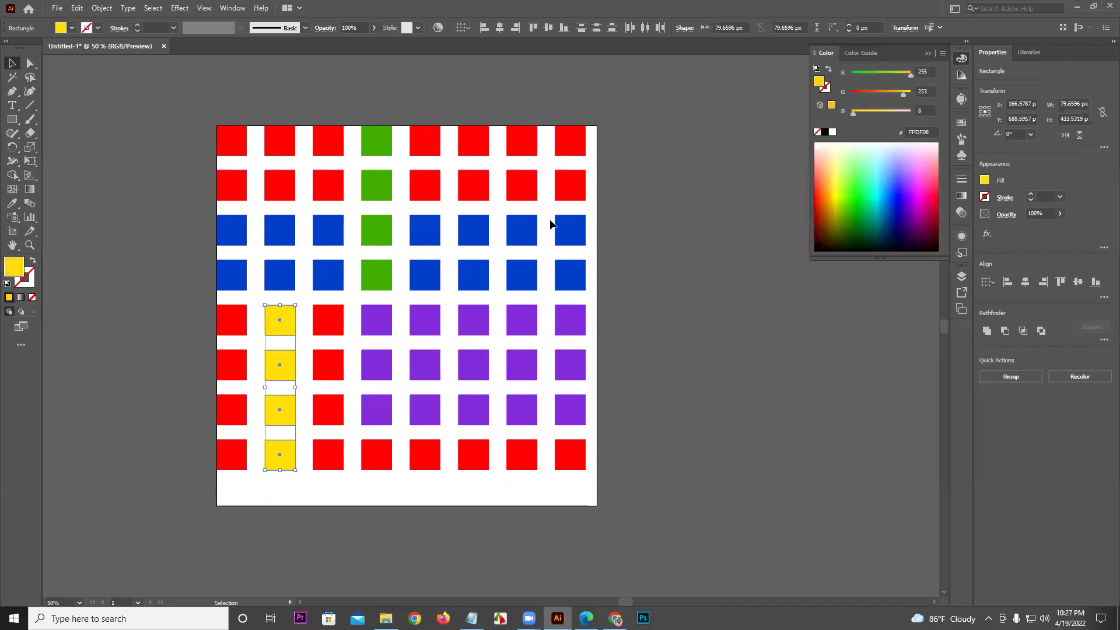
drag(461, 91, 530, 291)
drag(835, 205, 922, 187)
click(493, 474)
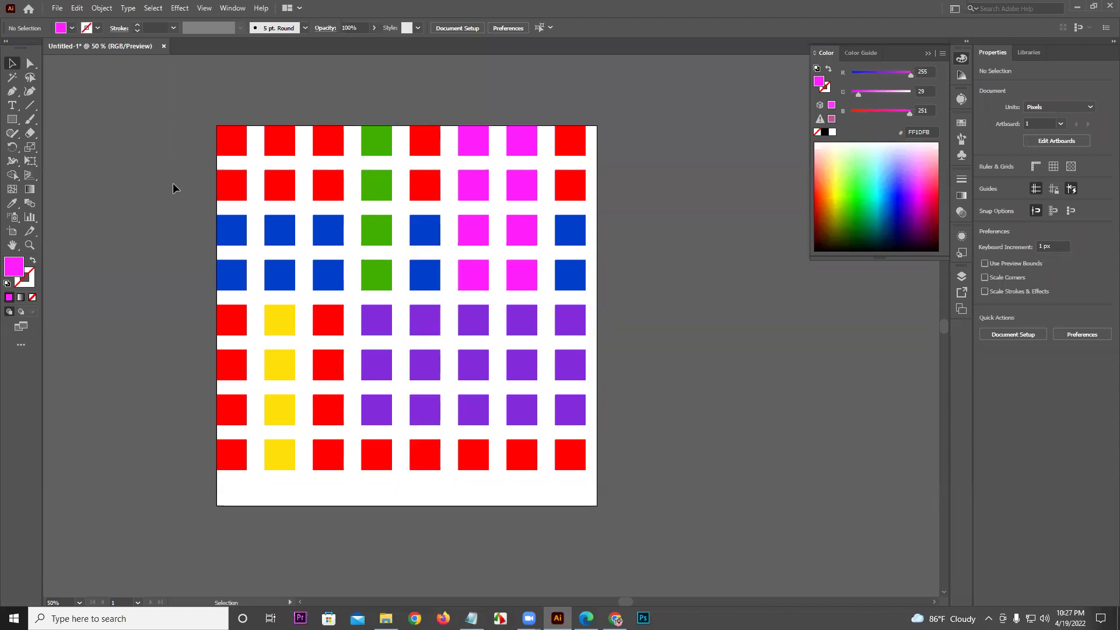
Recolour the square in row 2, column 1 blue
click(243, 188)
click(200, 162)
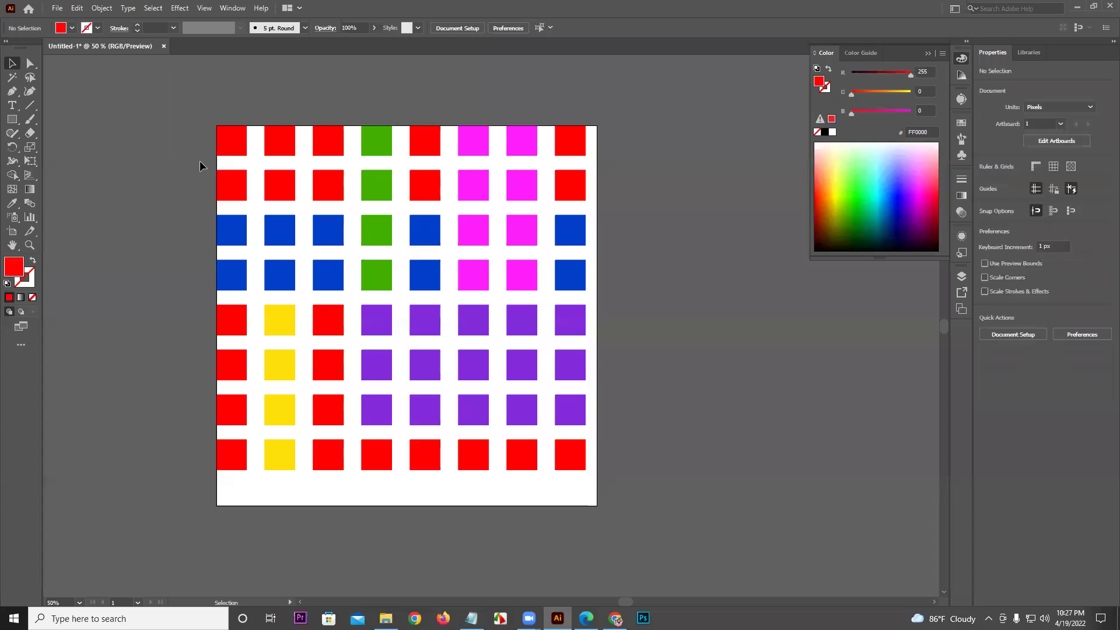
click(226, 186)
click(901, 184)
Undo the blue fill on the row 2, column 1 square, then deselect and pan the artboard
key(a)
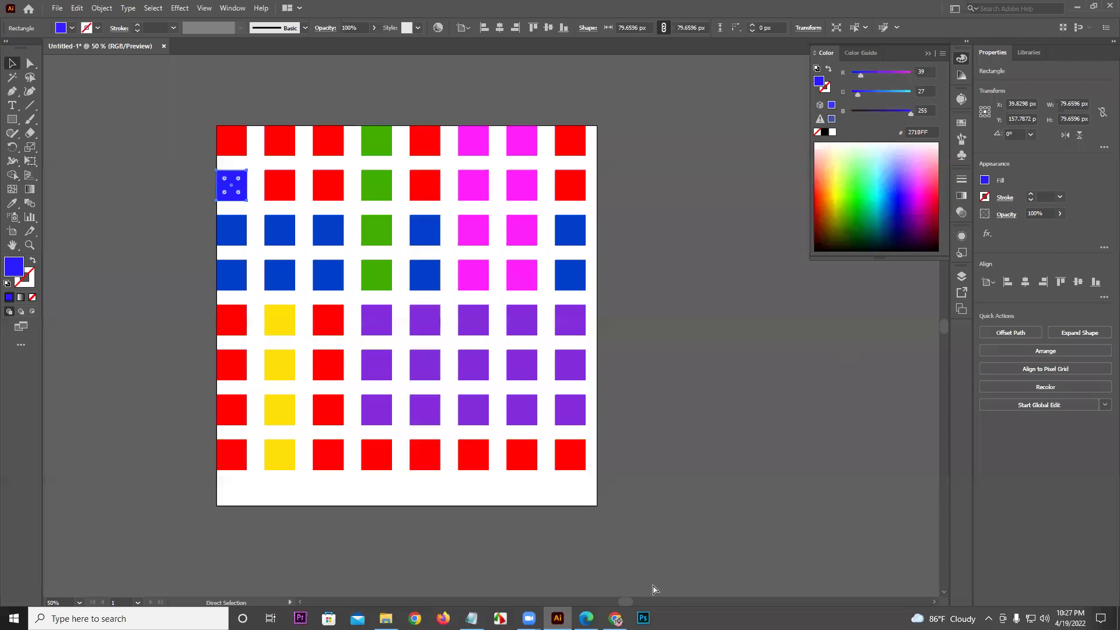
key(ctrl+z)
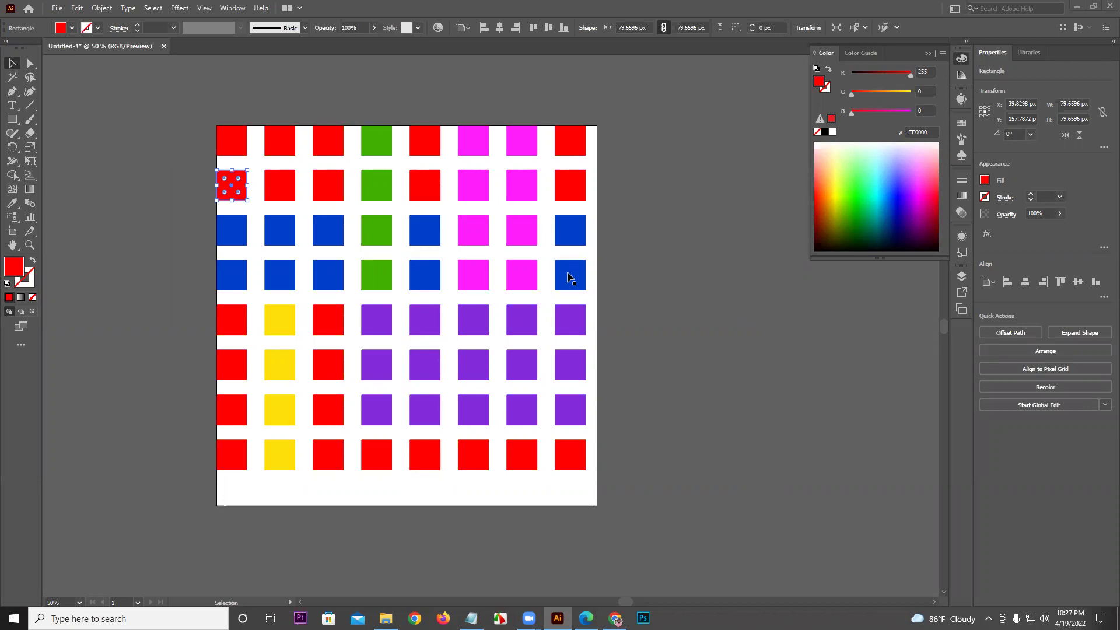
click(204, 109)
drag(160, 117, 221, 126)
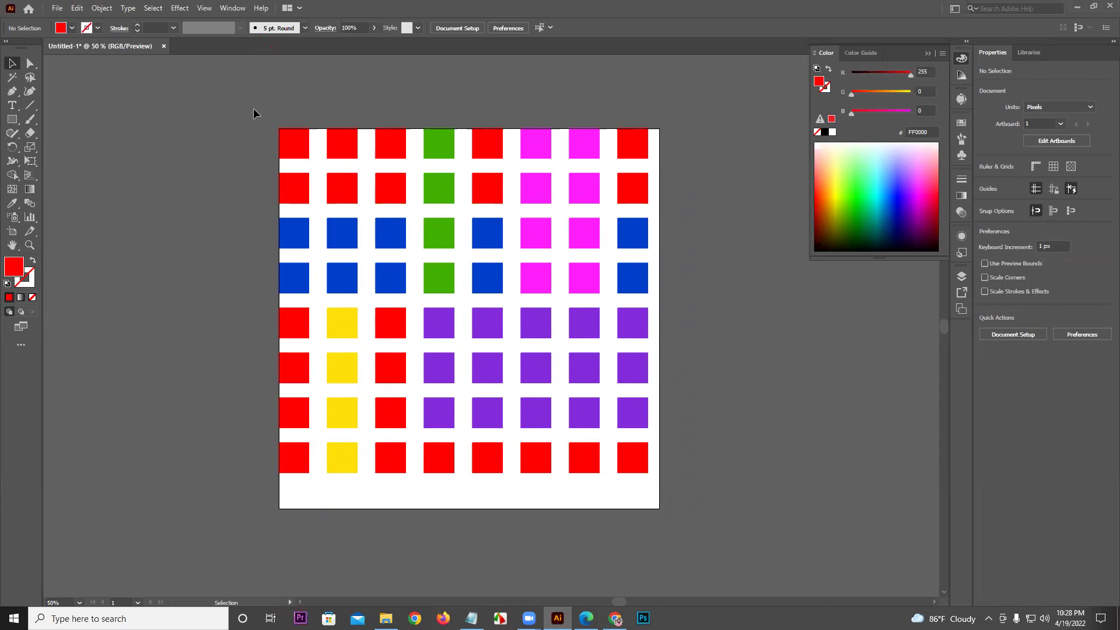
Practise selecting one square, then marquee-selecting the top-left squares and the top two rows
click(292, 191)
drag(406, 185, 266, 100)
click(266, 104)
drag(665, 176, 277, 139)
click(673, 121)
Shift-click several top-left and column 5 squares to build a multi-square selection
click(304, 188)
shift+click(295, 143)
shift+click(340, 145)
shift+click(343, 188)
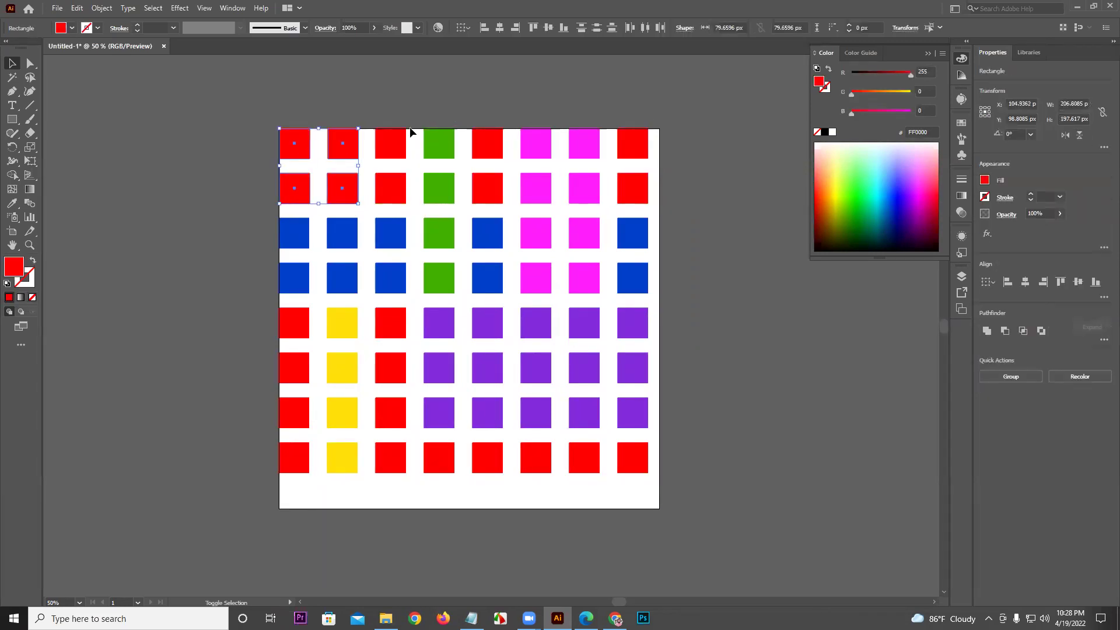
shift+click(390, 152)
shift+click(474, 143)
shift+click(483, 182)
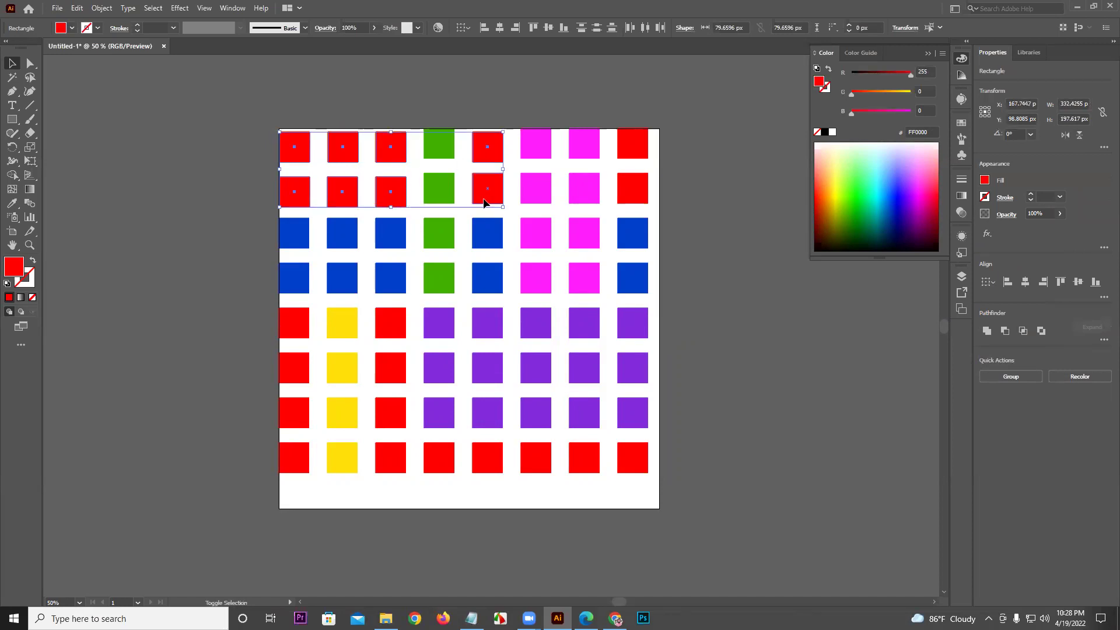
Select all squares with Ctrl+A, deselect, and switch to the Magic Wand tool
key(a)
key(ctrl+a)
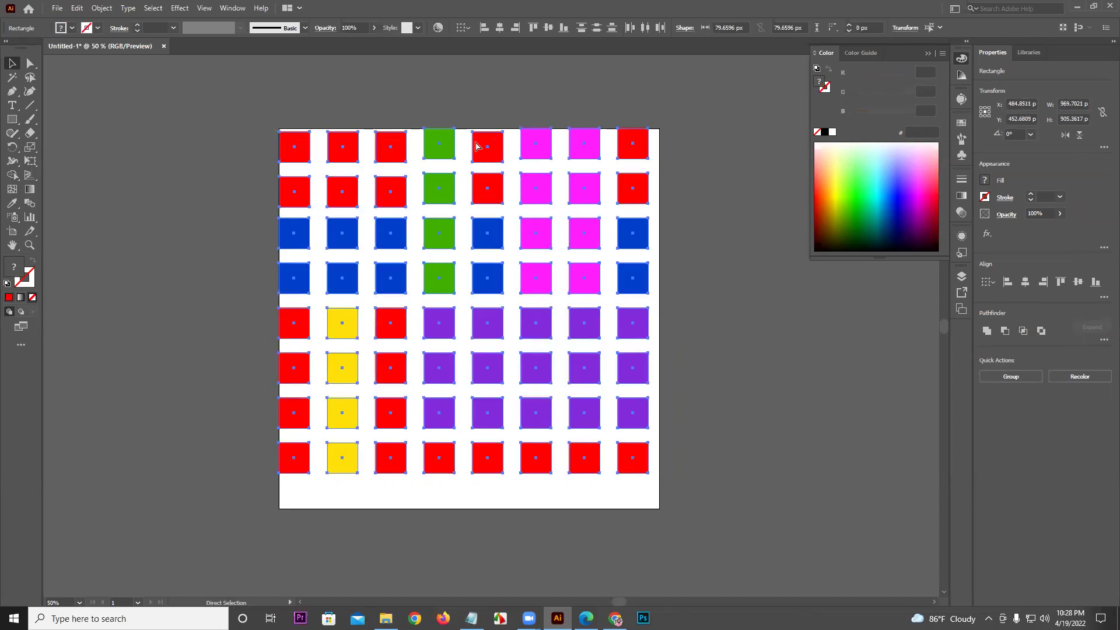
click(456, 100)
key(v)
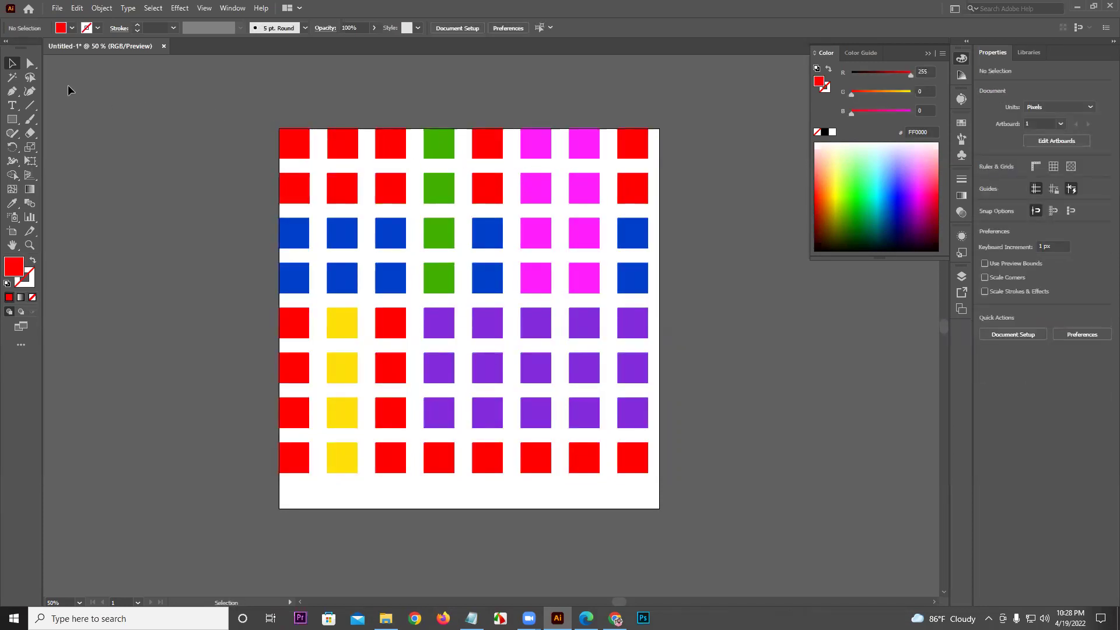
click(31, 78)
click(14, 79)
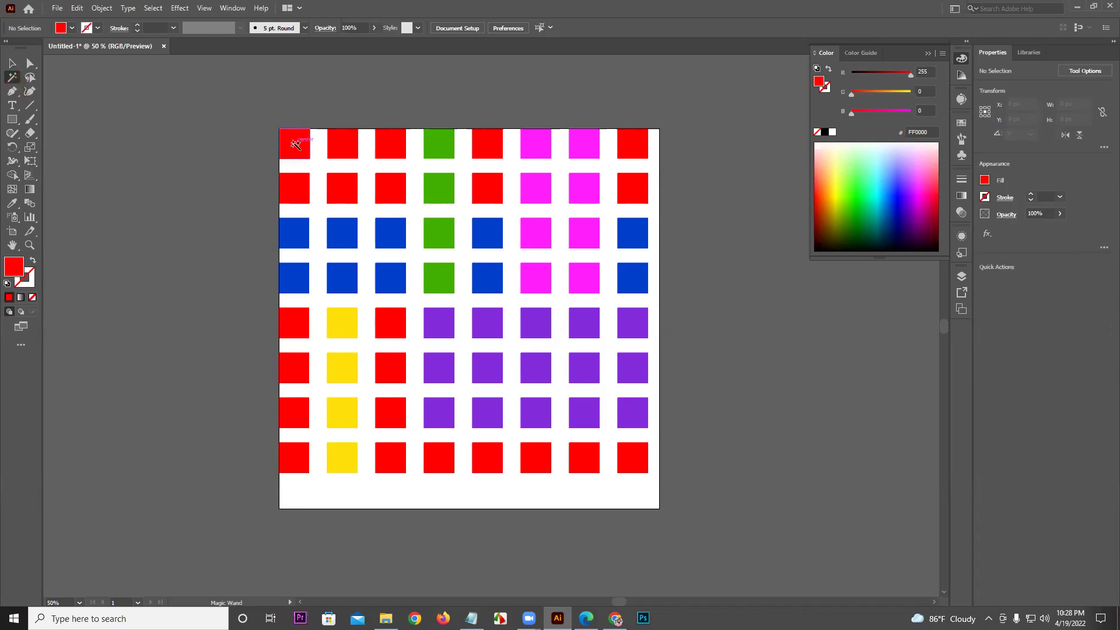
Magic Wand-select all red squares and fill them black
click(295, 144)
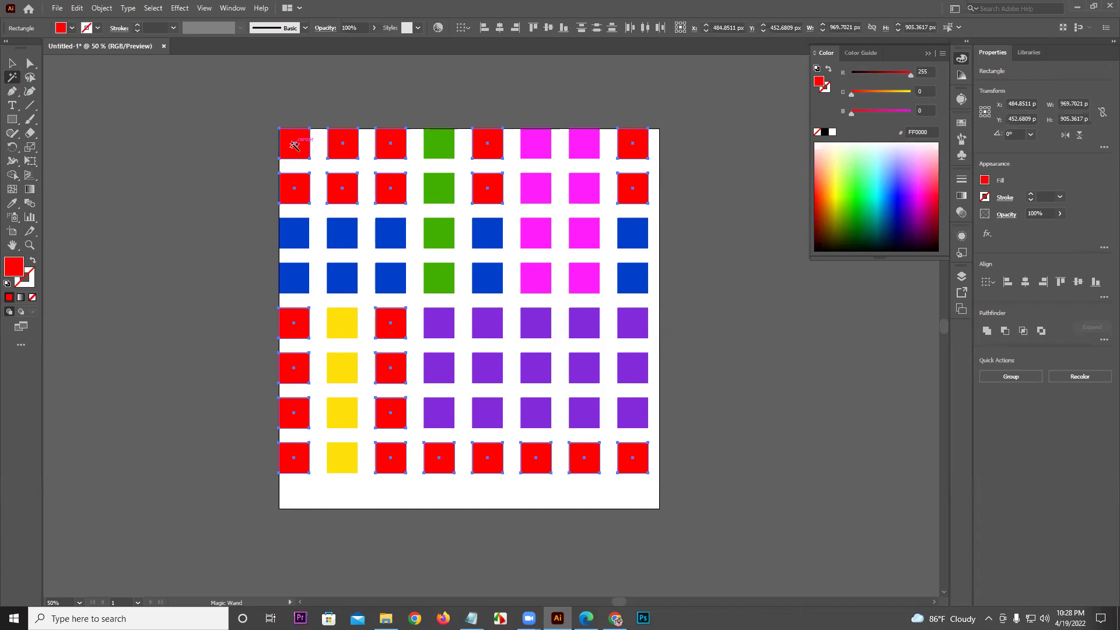
click(850, 200)
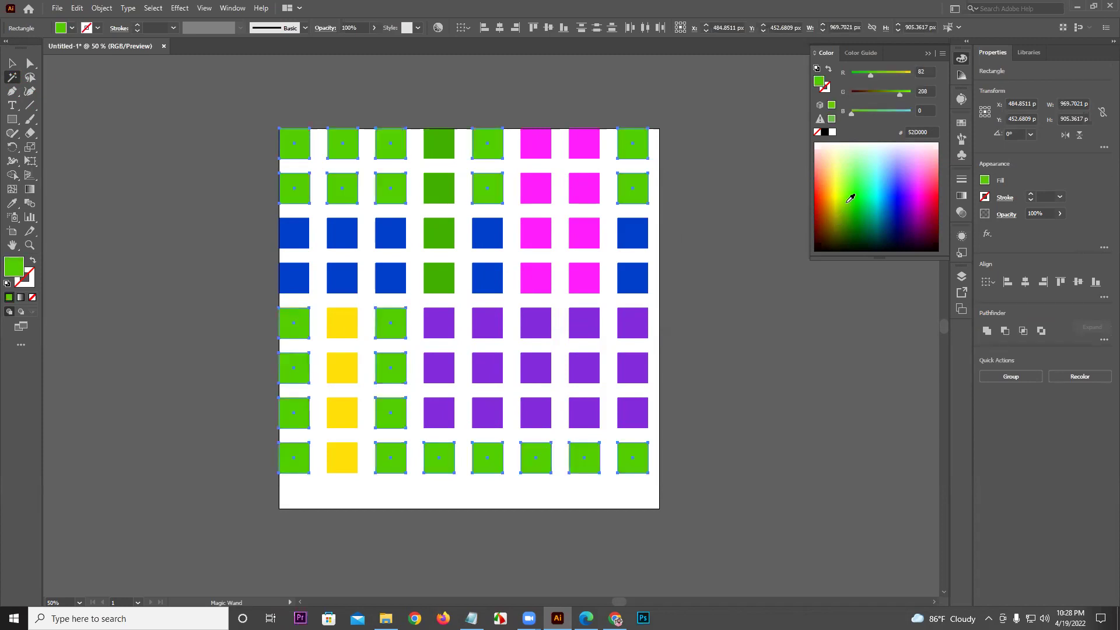
click(849, 194)
drag(848, 194, 852, 268)
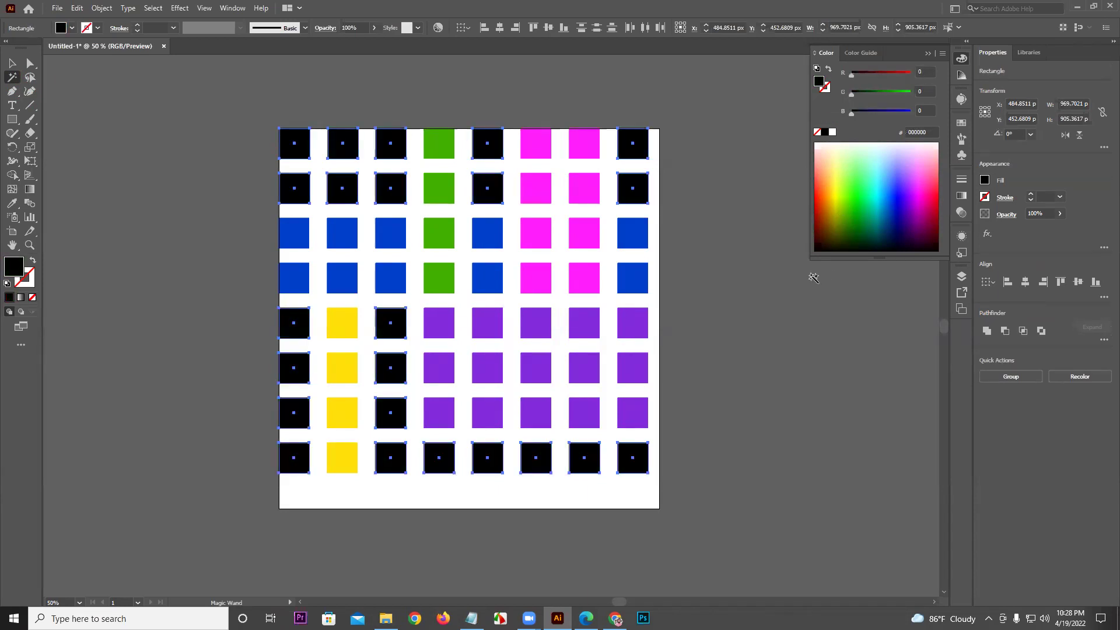
Recolour the magenta squares cyan and the purple squares bright green
click(584, 189)
drag(874, 195, 882, 194)
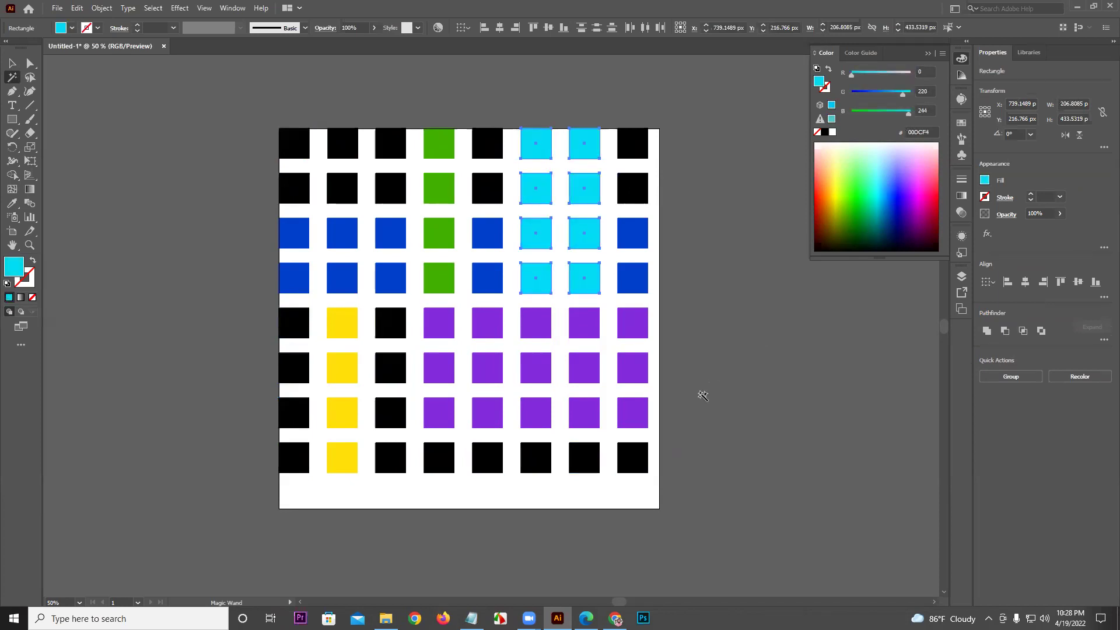
click(635, 324)
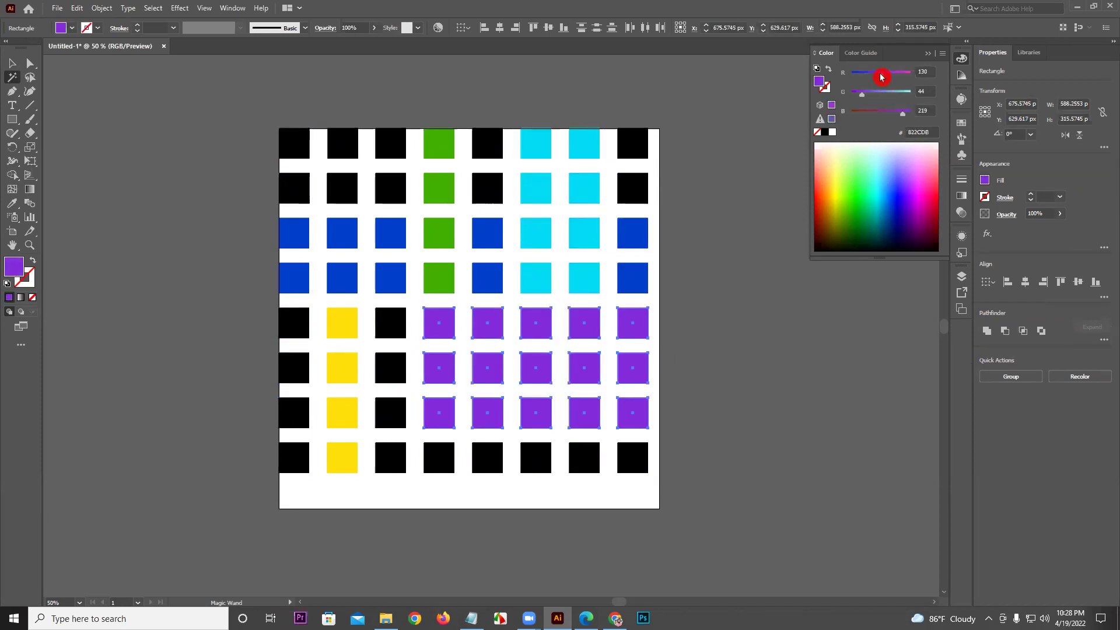
drag(868, 93, 847, 115)
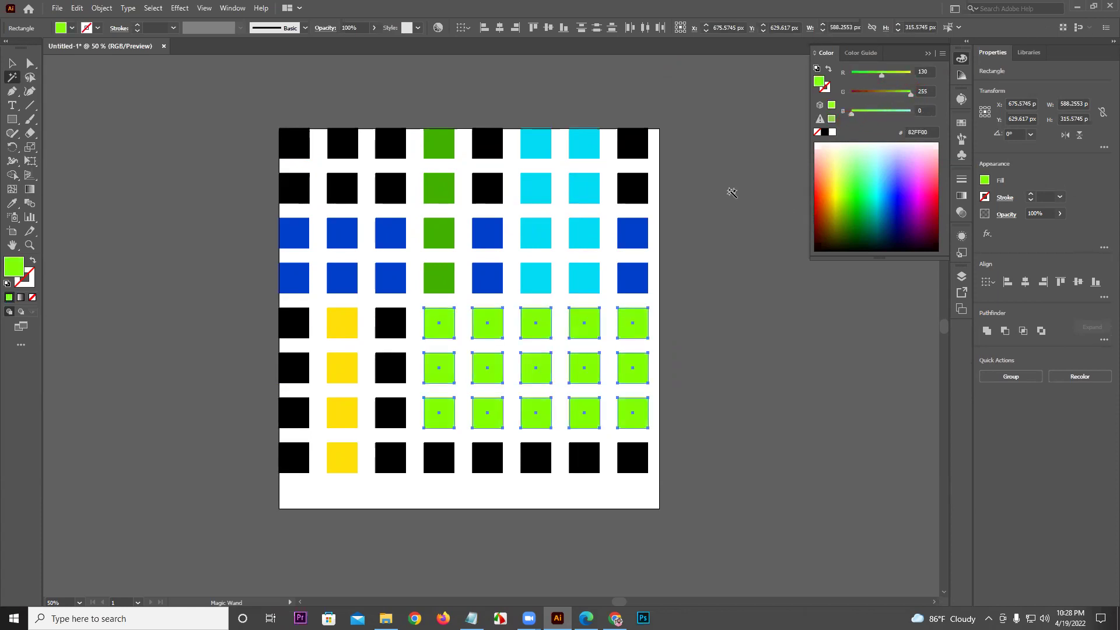
shift+click(441, 144)
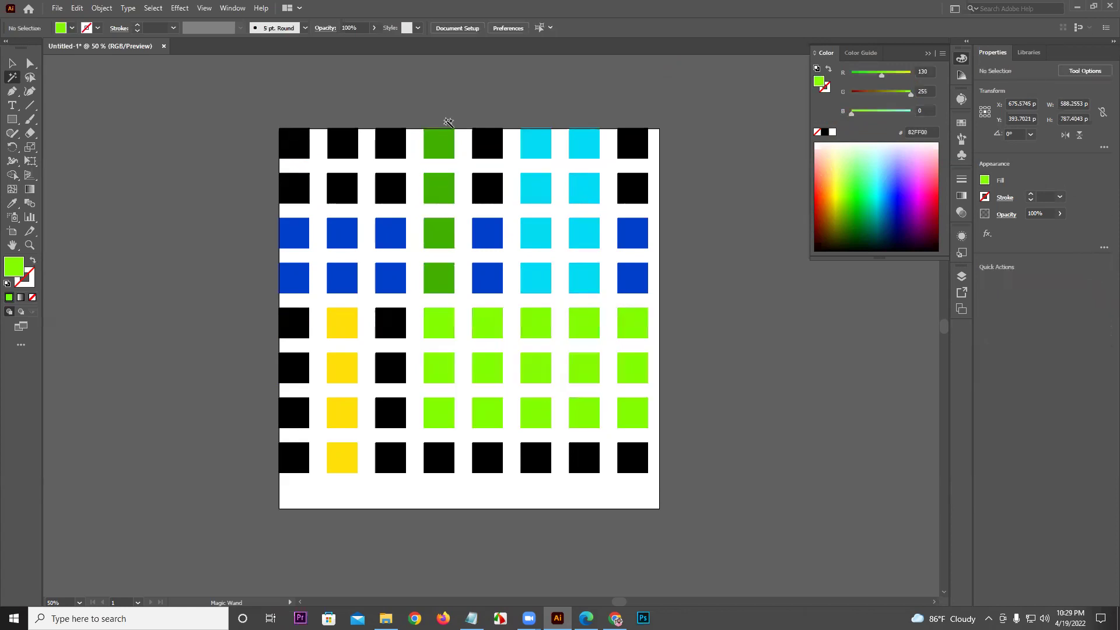
click(569, 551)
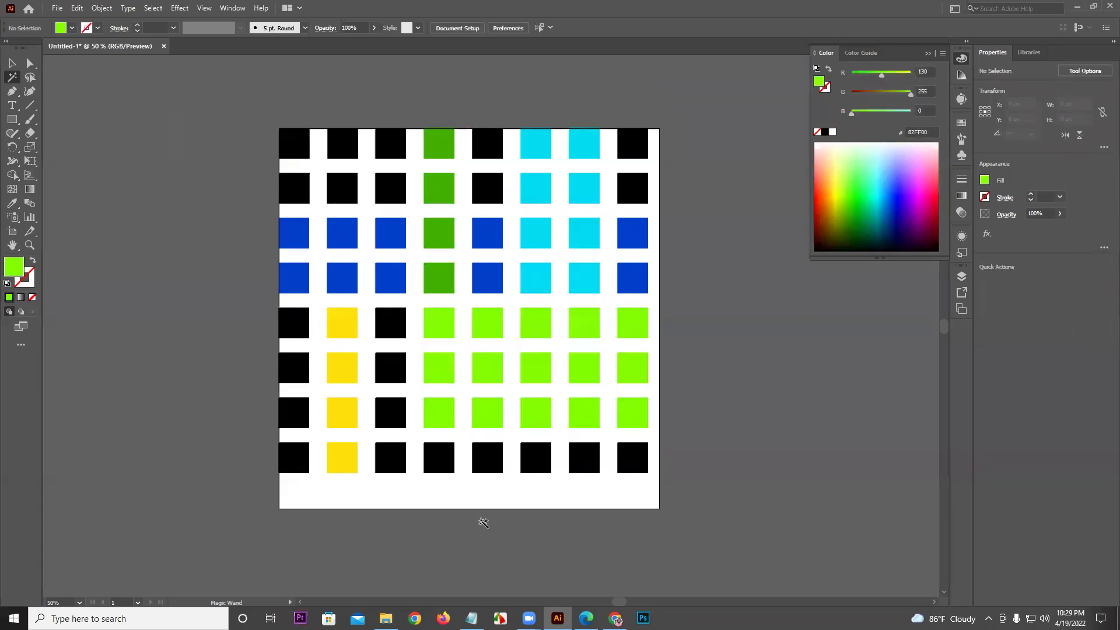
Turn the four yellow squares red, then Magic Wand-select the black squares
click(350, 325)
drag(875, 108, 828, 98)
click(682, 394)
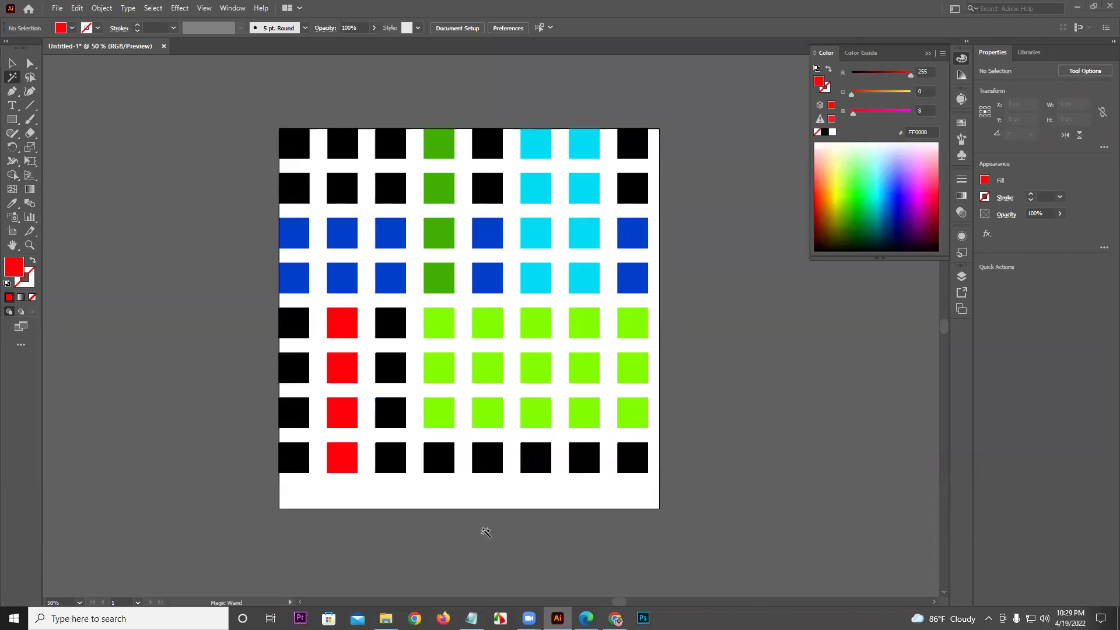
click(631, 321)
click(10, 79)
click(293, 144)
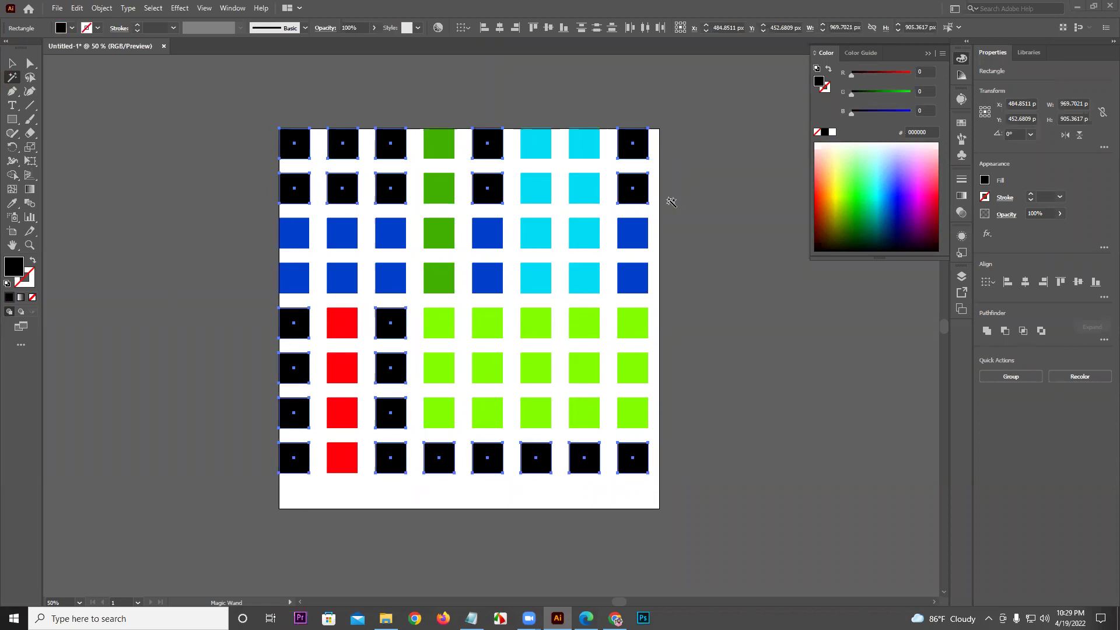
key(v)
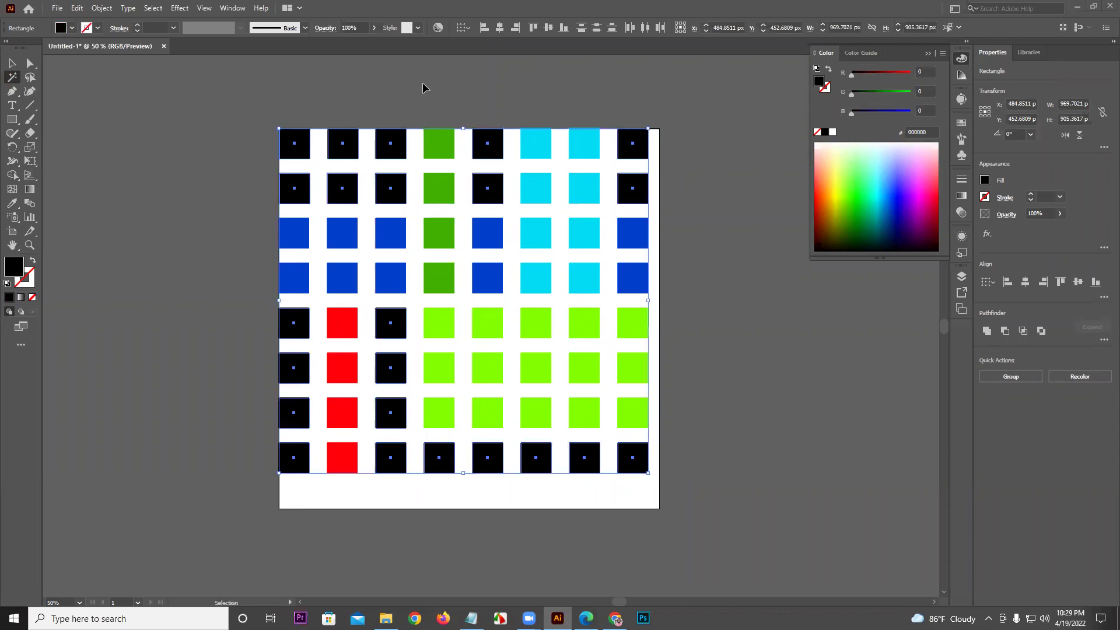
Lasso-select anchor points across the upper grid and nudge them left
click(12, 63)
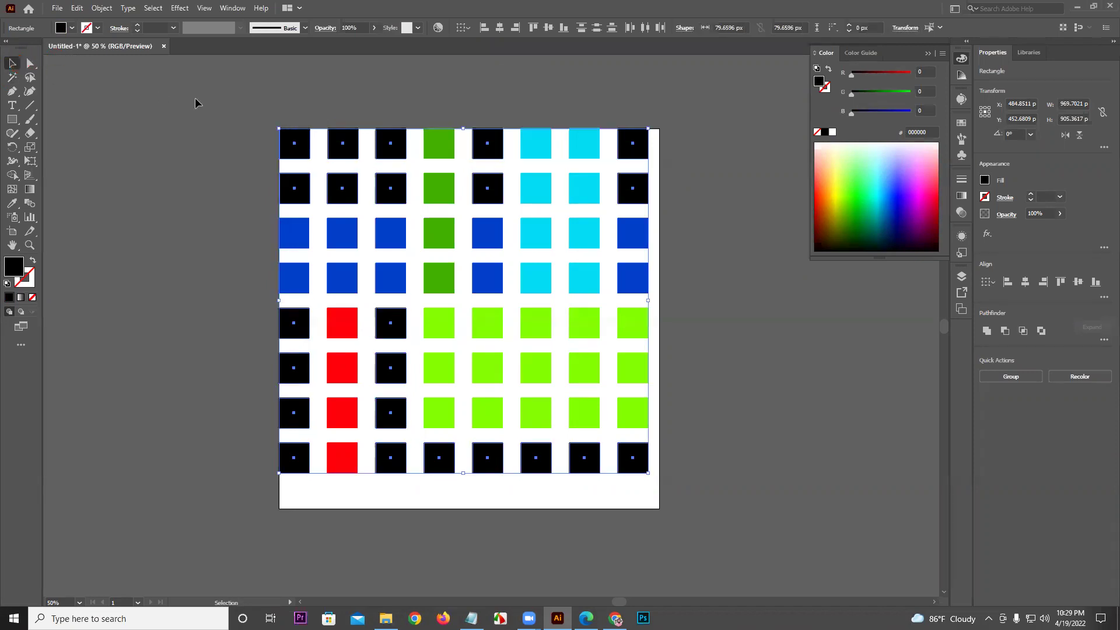
click(194, 98)
click(30, 78)
mouse_move(521, 191)
mouse_down()
mouse_move(520, 318)
mouse_move(475, 281)
mouse_move(606, 209)
mouse_move(704, 132)
mouse_move(554, 168)
mouse_up()
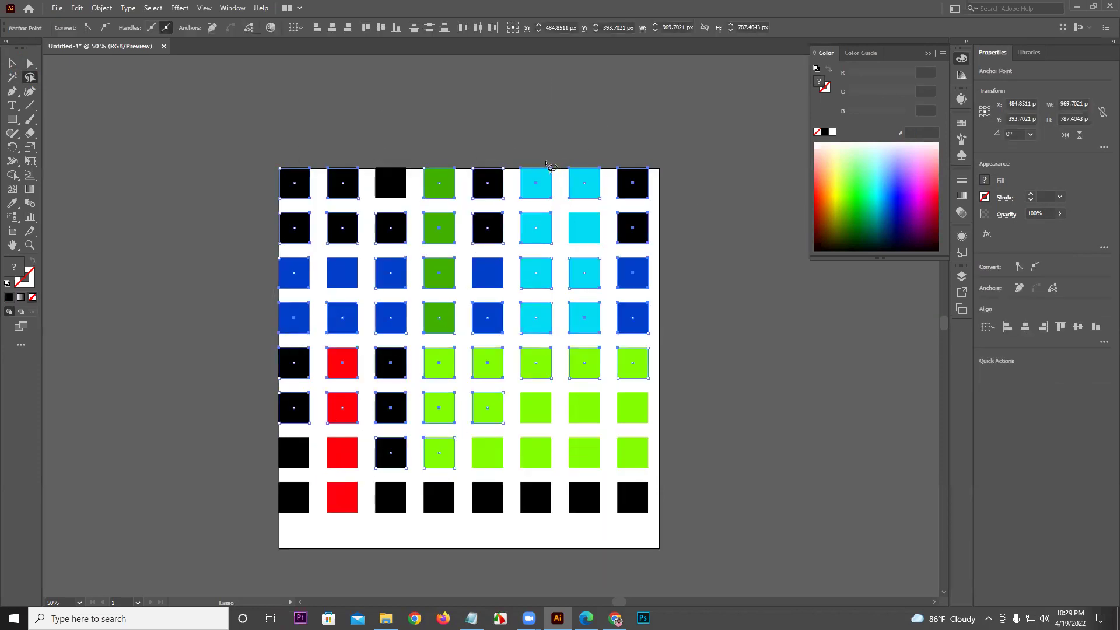
key(Left)
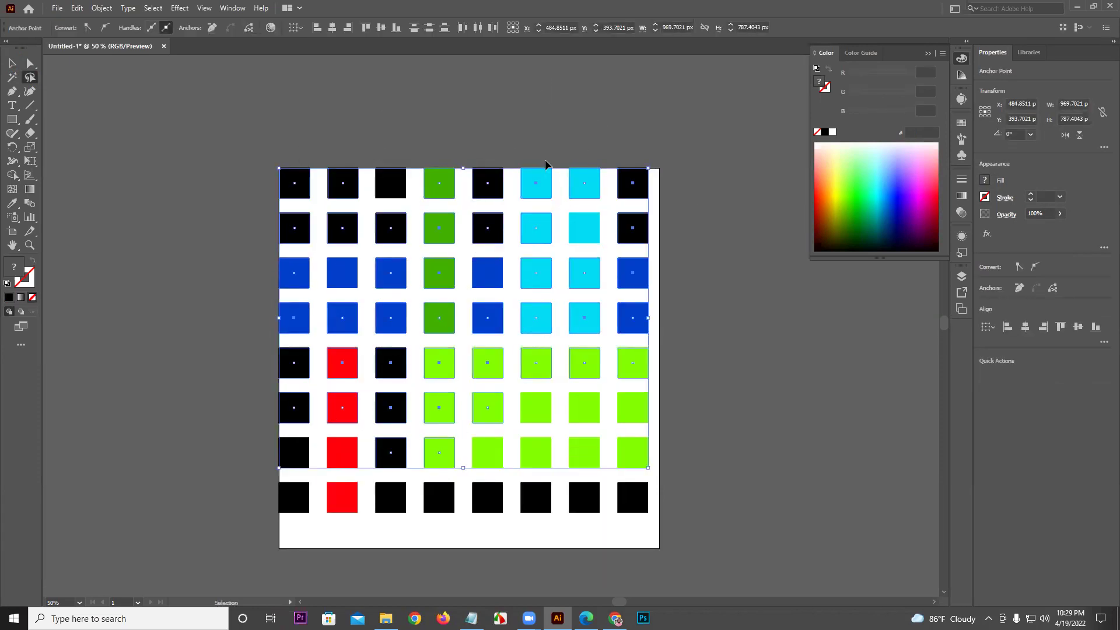
click(565, 190)
Lasso the right-hand column of squares and fill it brown
mouse_move(650, 154)
mouse_down()
mouse_move(634, 239)
mouse_move(645, 450)
mouse_move(623, 505)
mouse_move(591, 502)
mouse_move(610, 373)
mouse_move(588, 192)
mouse_up()
click(867, 180)
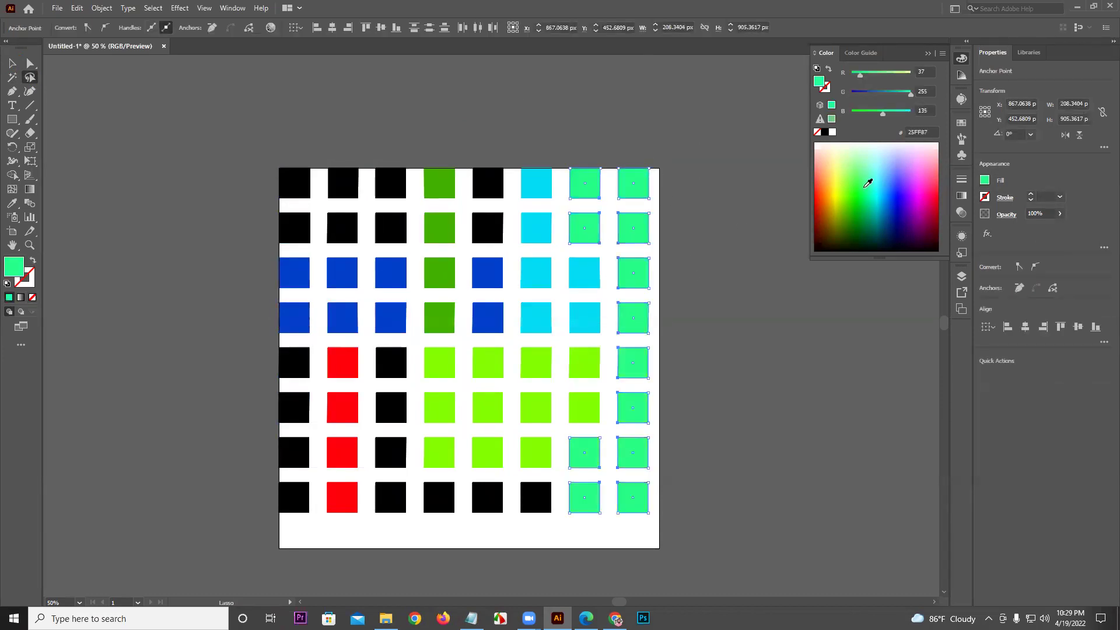
click(848, 192)
click(833, 208)
click(830, 207)
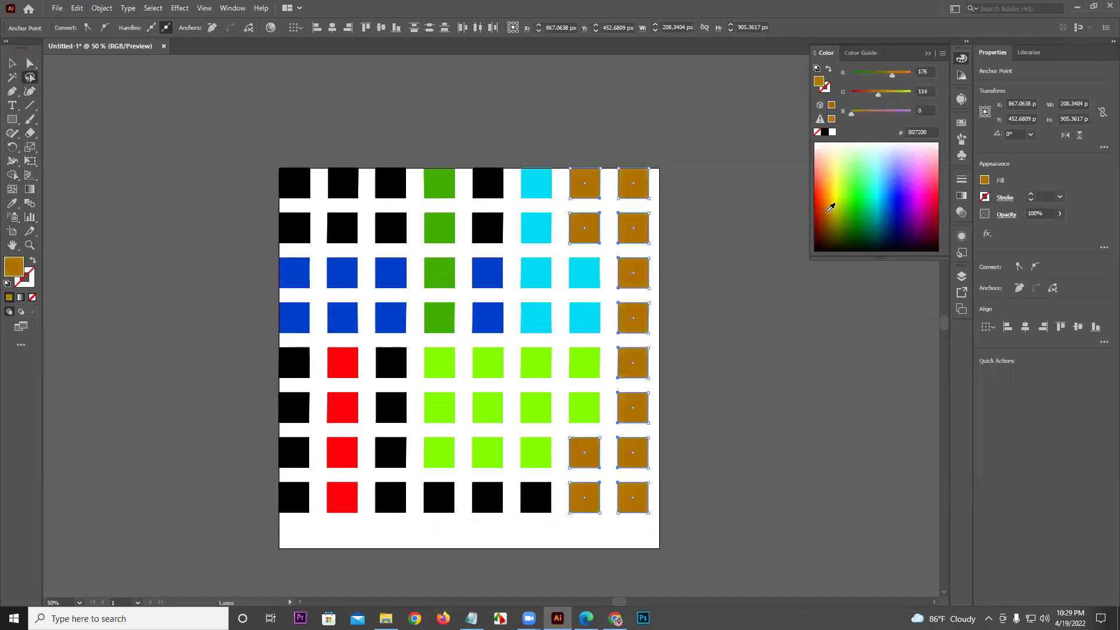
Lasso a block in the middle columns and fill it red
mouse_move(459, 109)
mouse_down()
mouse_move(449, 510)
mouse_move(504, 242)
mouse_move(396, 254)
mouse_move(399, 344)
mouse_up()
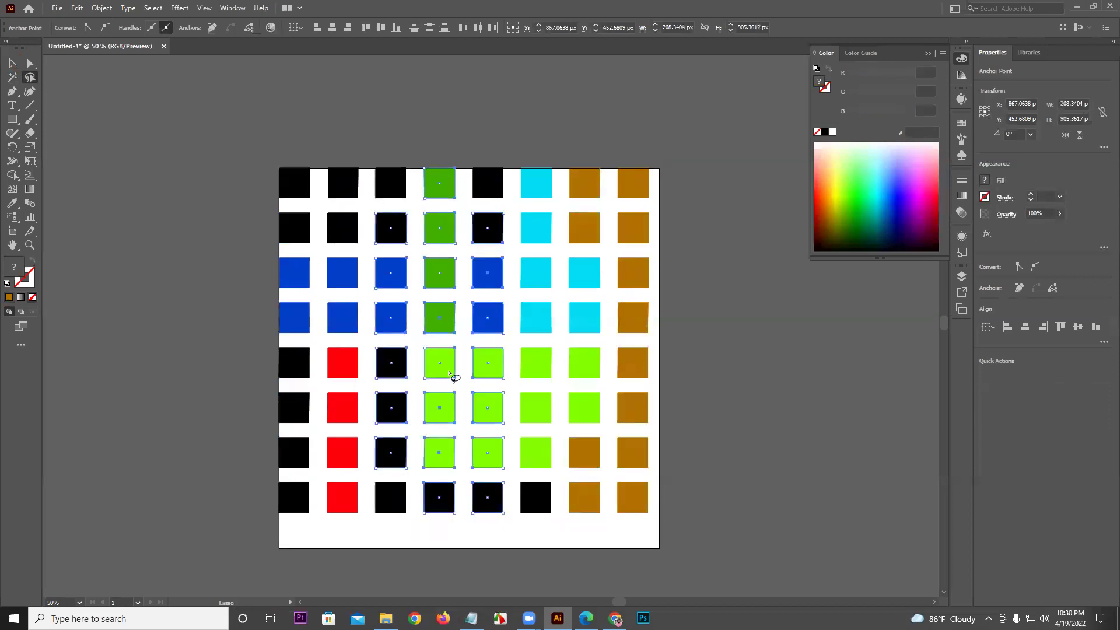
click(828, 205)
drag(828, 205, 780, 209)
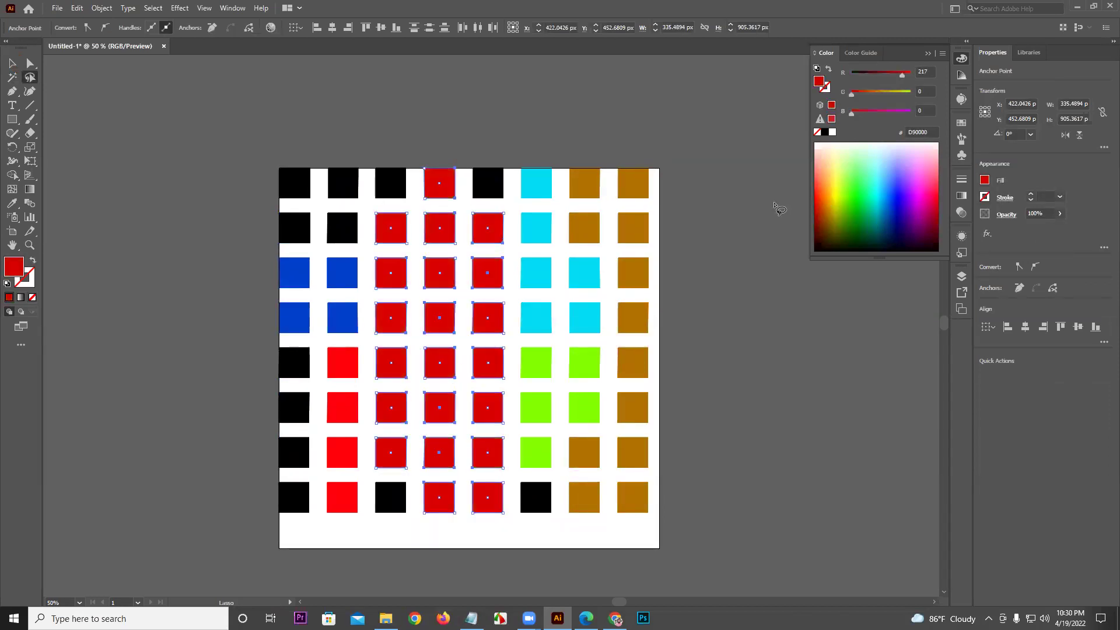
Lasso the fourth row and nearby squares and fill them yellow-green (CAE100)
mouse_move(257, 335)
mouse_down()
mouse_move(704, 296)
mouse_move(382, 283)
mouse_move(274, 353)
mouse_up()
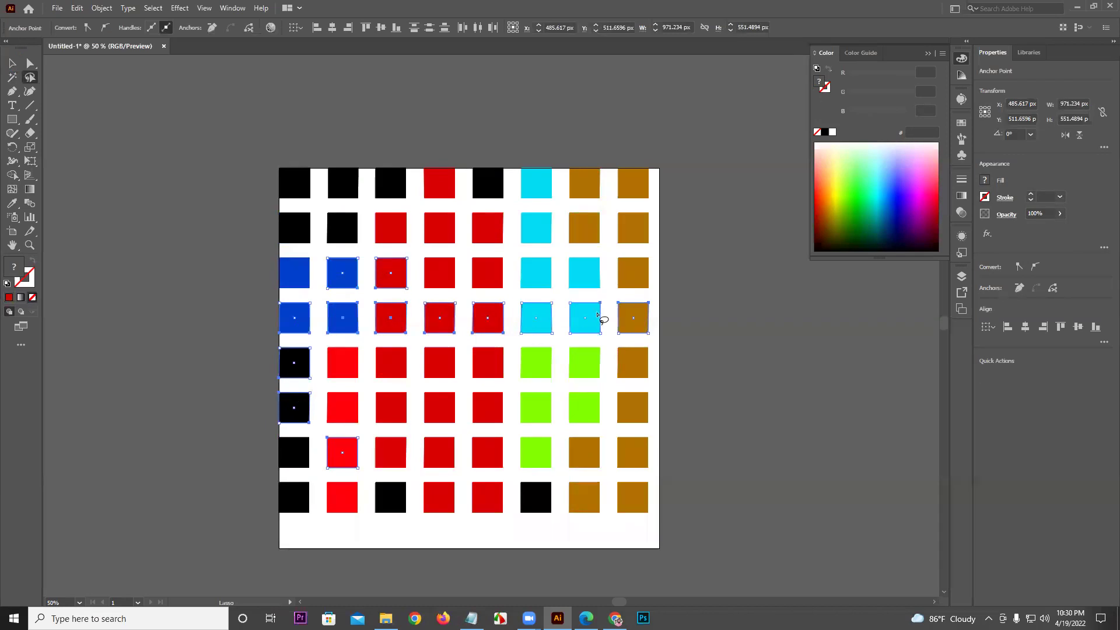
click(850, 216)
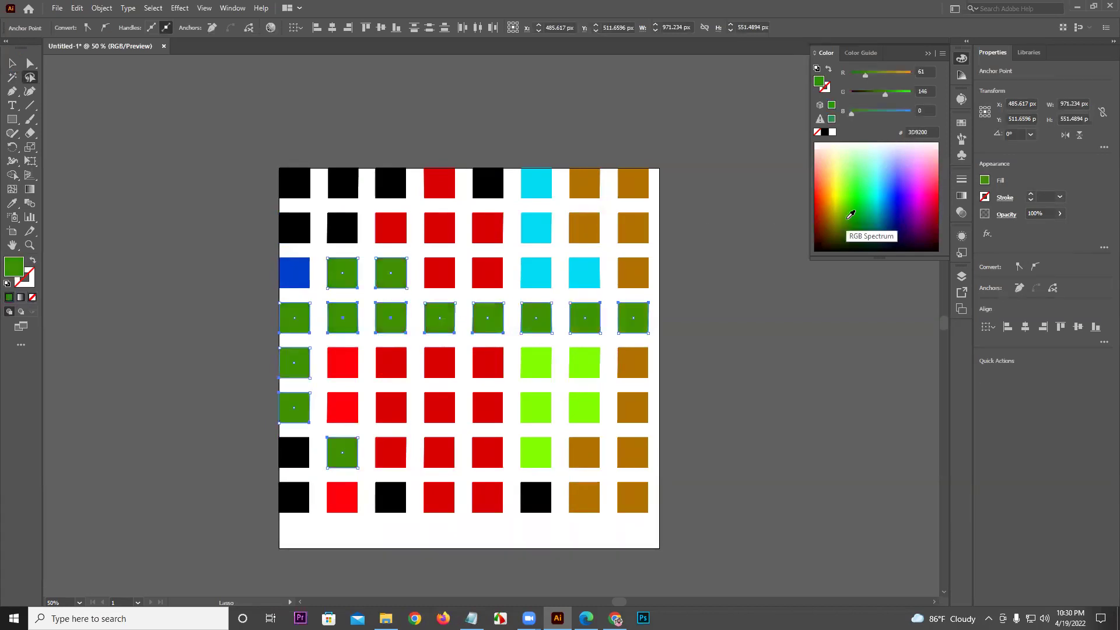
mouse_move(851, 216)
mouse_down()
mouse_move(834, 212)
mouse_move(840, 197)
mouse_up()
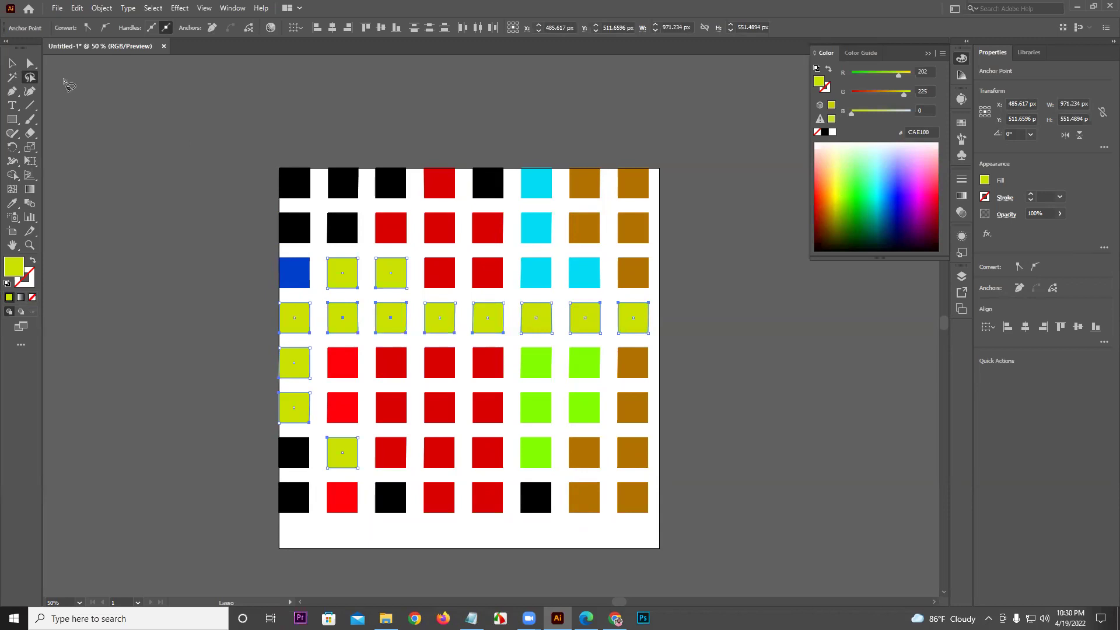
click(12, 63)
drag(224, 157, 606, 450)
click(264, 247)
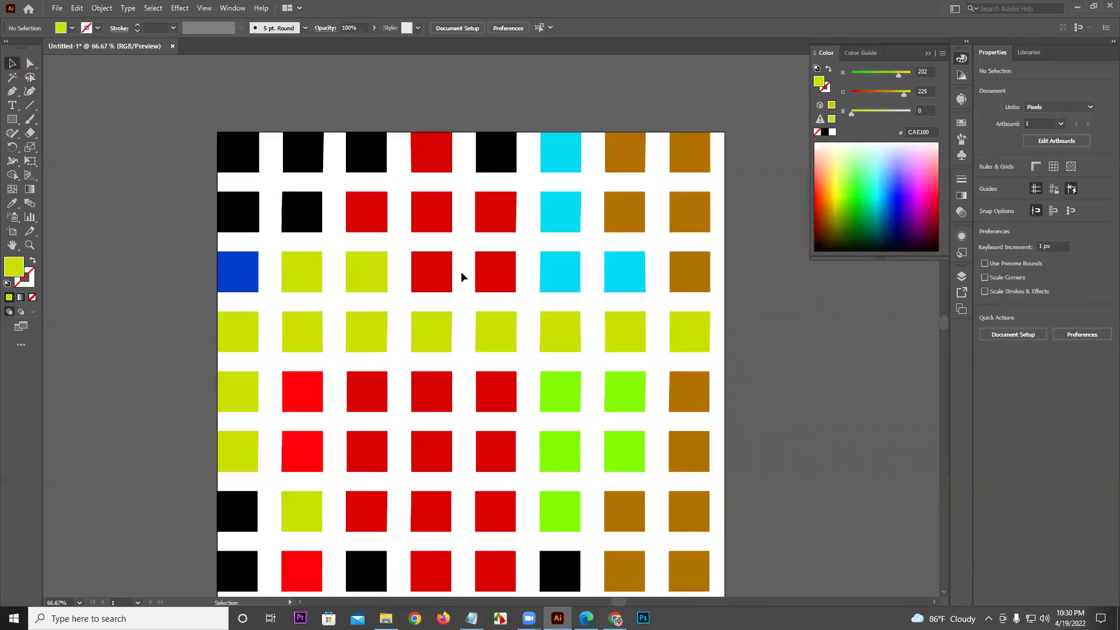
Pan the view slightly, select all squares with Ctrl+A, then deselect the grid
scroll(456, 265, down, 1)
drag(607, 339, 595, 329)
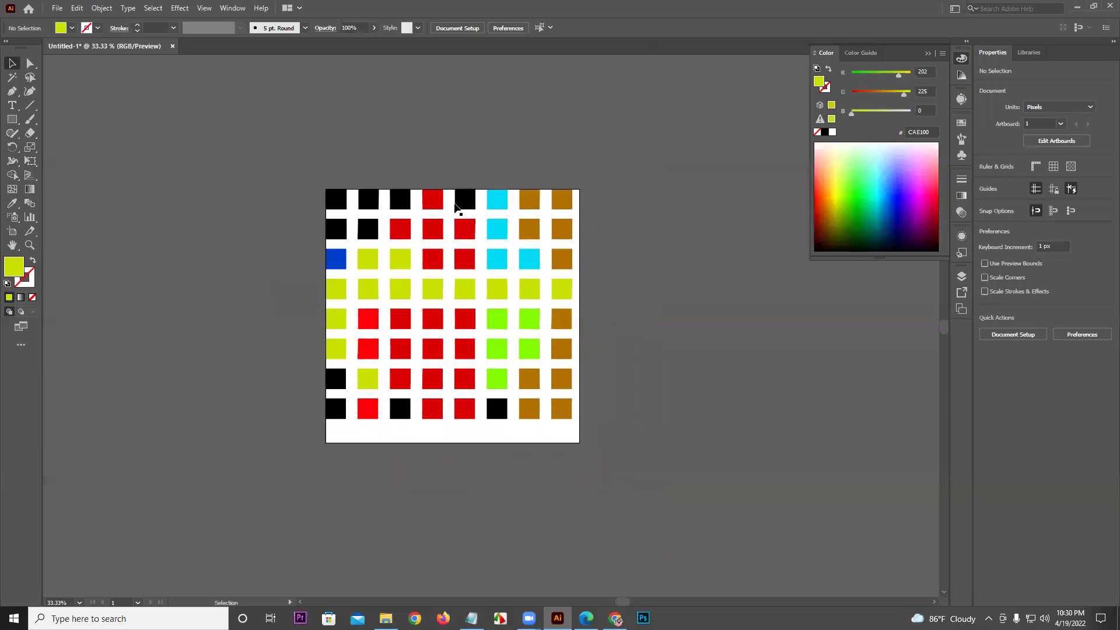
scroll(467, 231, up, 1)
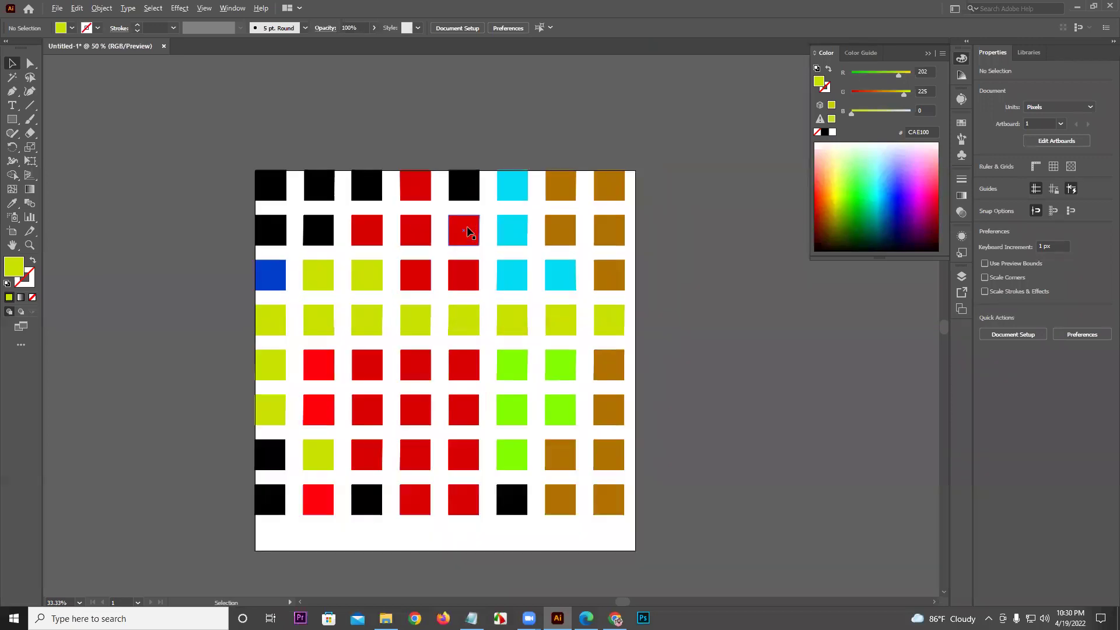
key(ctrl+a)
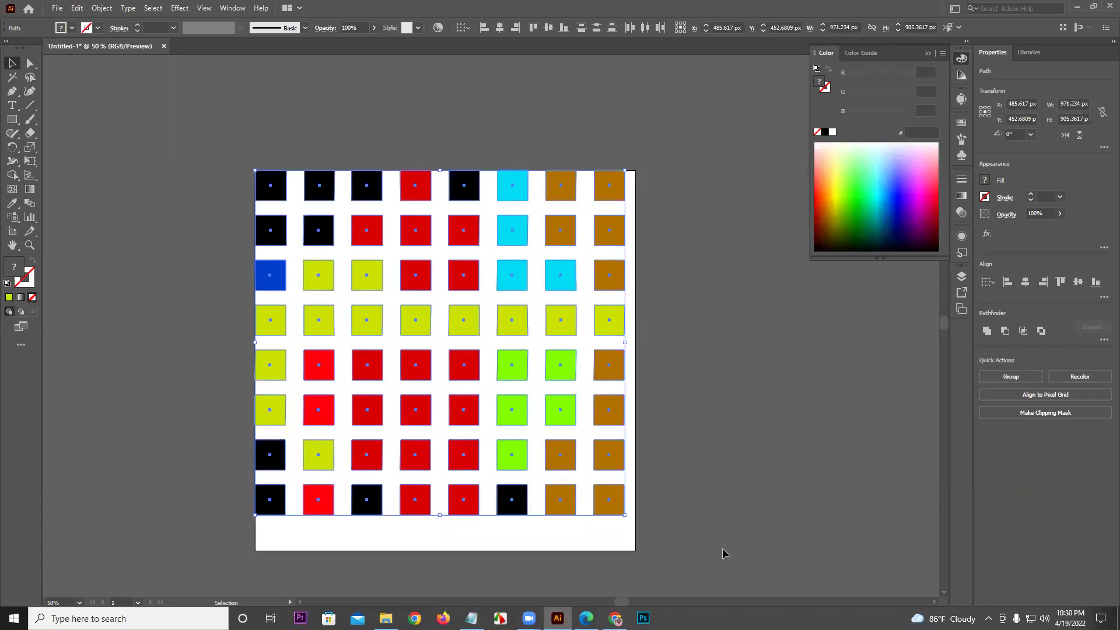
key(a)
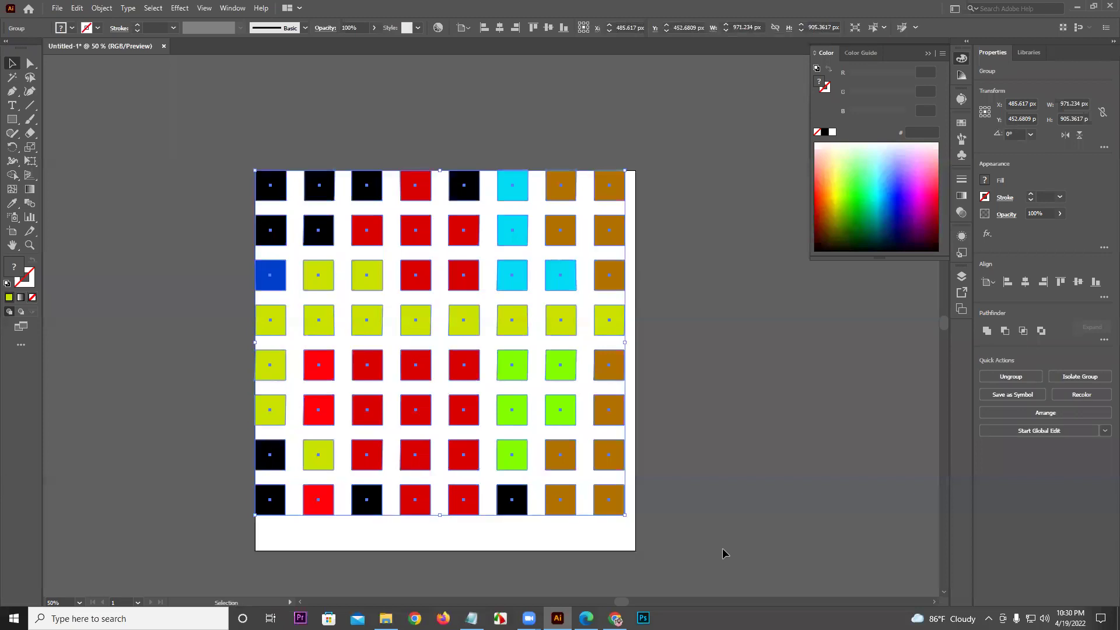
key(v)
click(694, 271)
Drag the grid up-left, undo a stray move, and reposition it
drag(500, 237, 479, 144)
click(617, 131)
drag(596, 179, 629, 140)
key(ctrl+z)
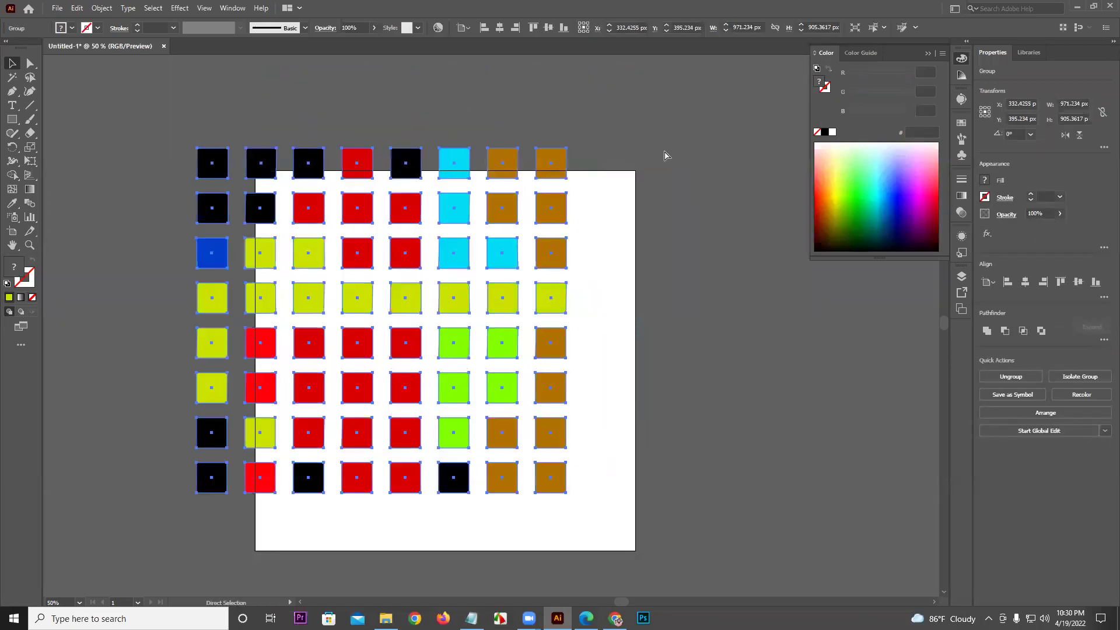
click(570, 193)
drag(554, 222, 575, 245)
Drag two brown squares above the artboard, undo the moves, and marquee-select all 64 squares
key(a)
key(ctrl)
drag(581, 196, 610, 129)
drag(537, 196, 537, 120)
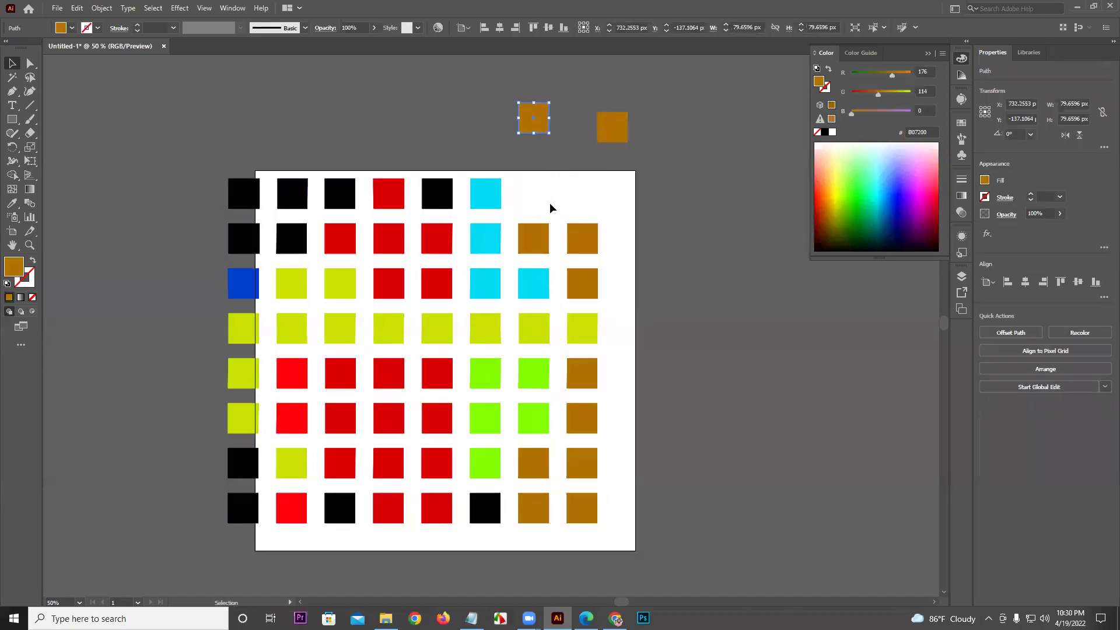
click(549, 226)
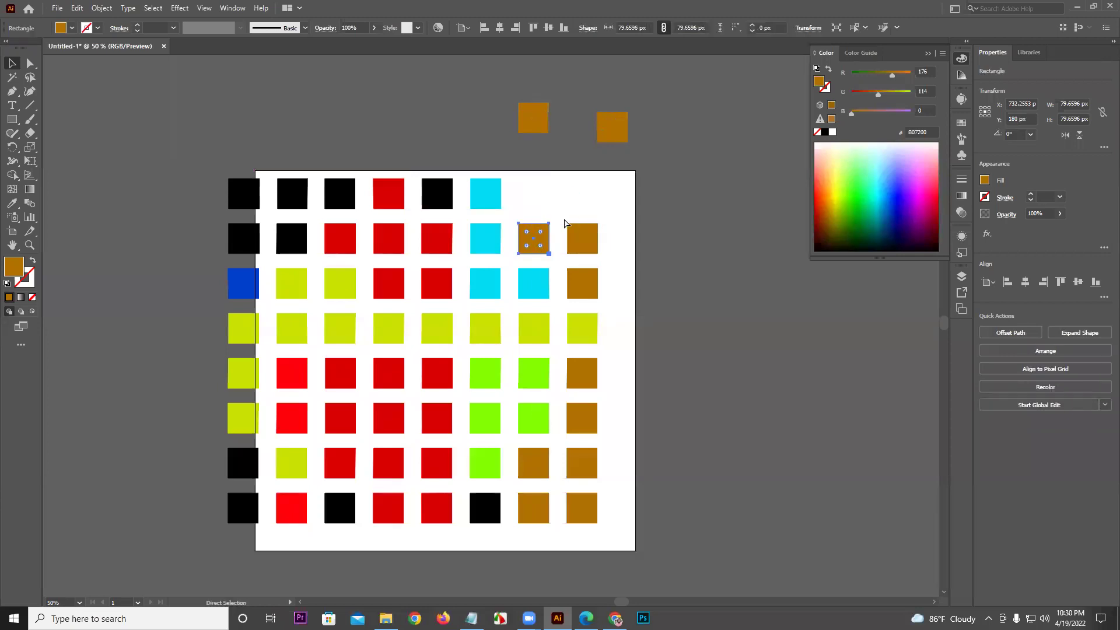
key(ctrl+z)
key(ctrl+z)
click(776, 443)
scroll(776, 443, down, 1)
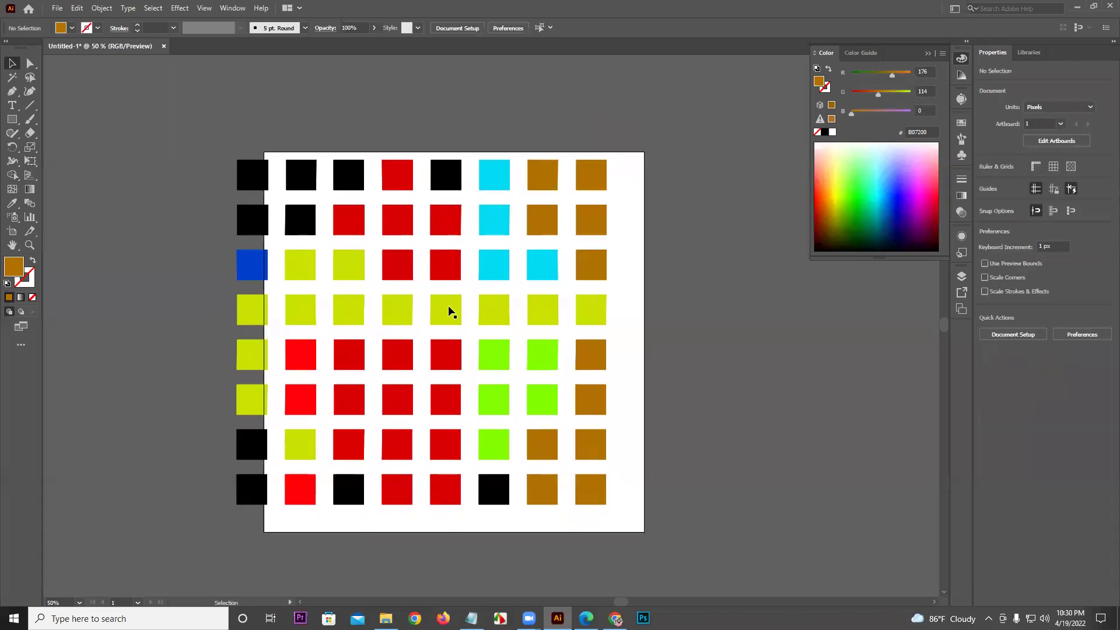
drag(209, 160, 641, 578)
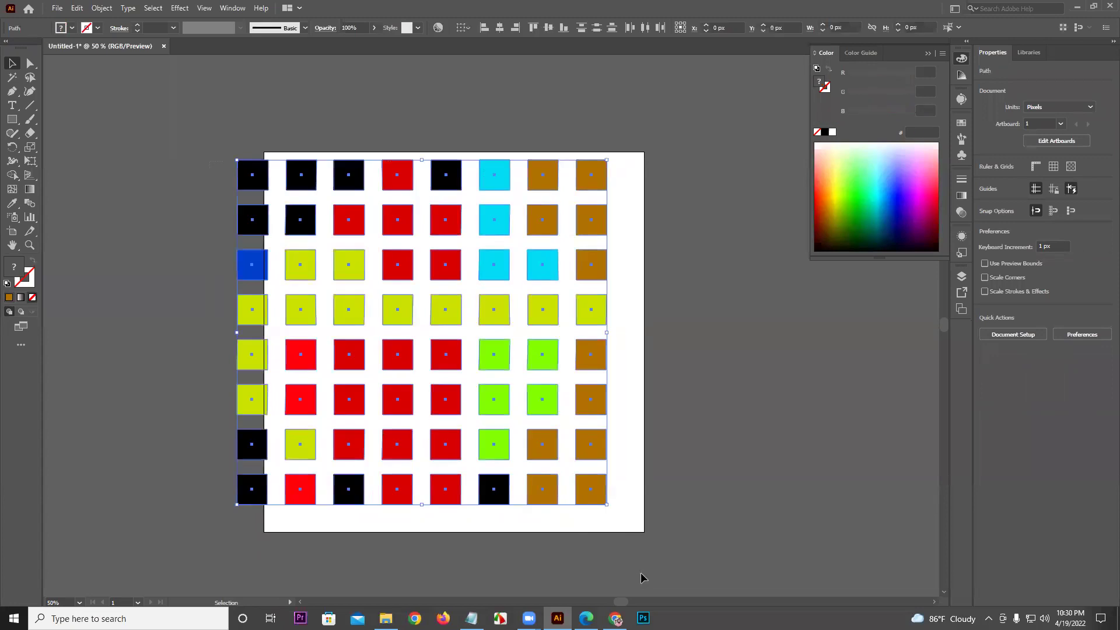
Group all the squares via the context menu and move the grouped grid
right_click(543, 225)
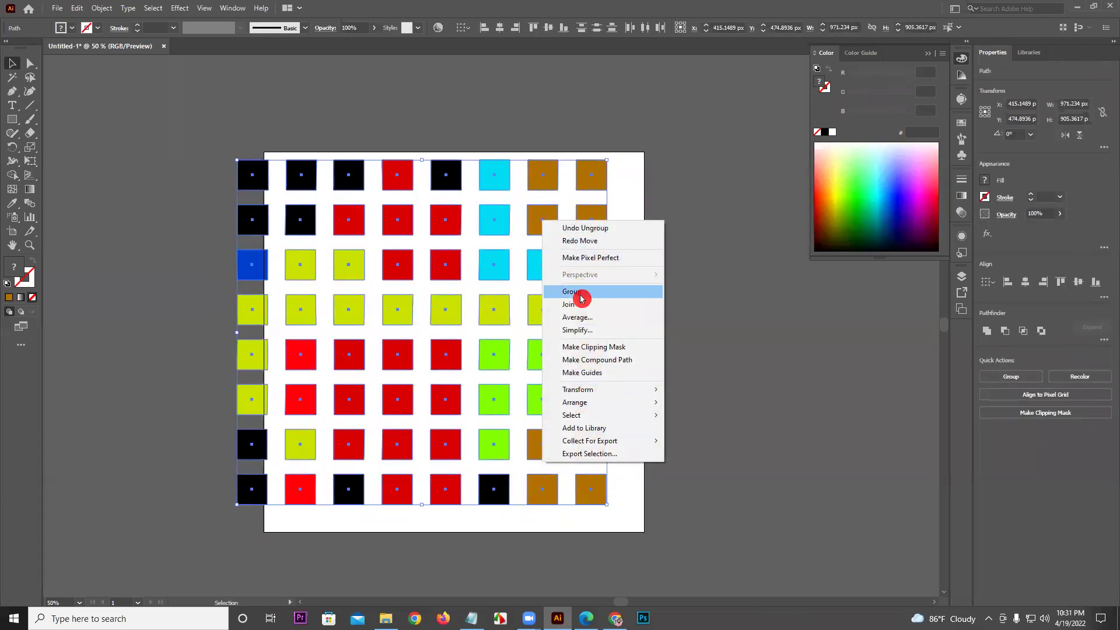
click(581, 298)
drag(546, 220, 518, 175)
click(492, 128)
Ungroup the grid from the context menu and deselect the squares
right_click(513, 167)
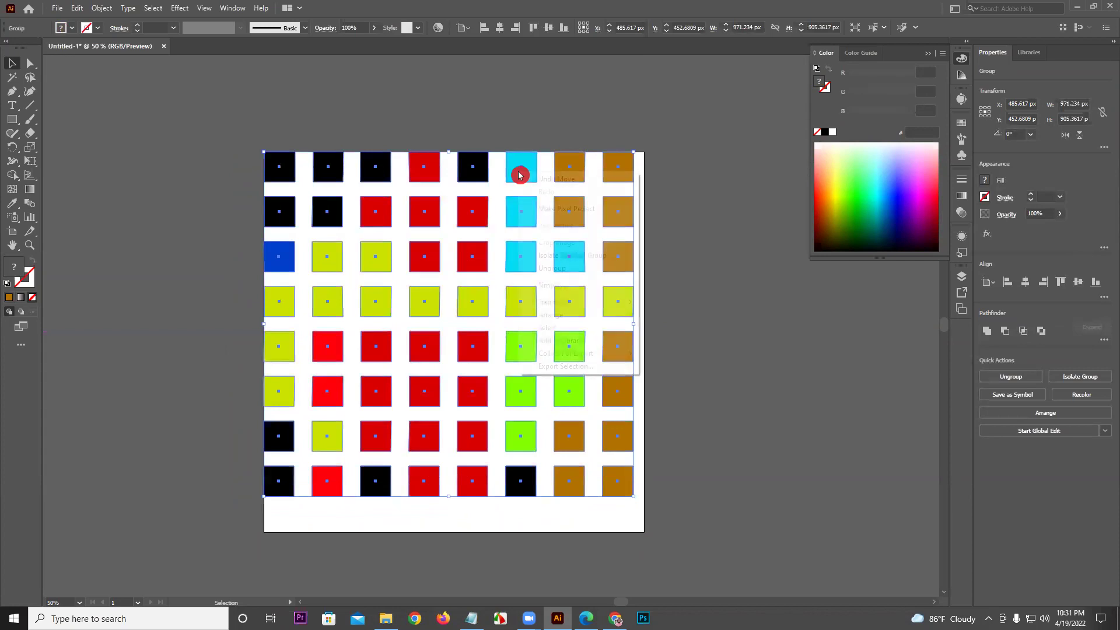
key(Escape)
right_click(511, 166)
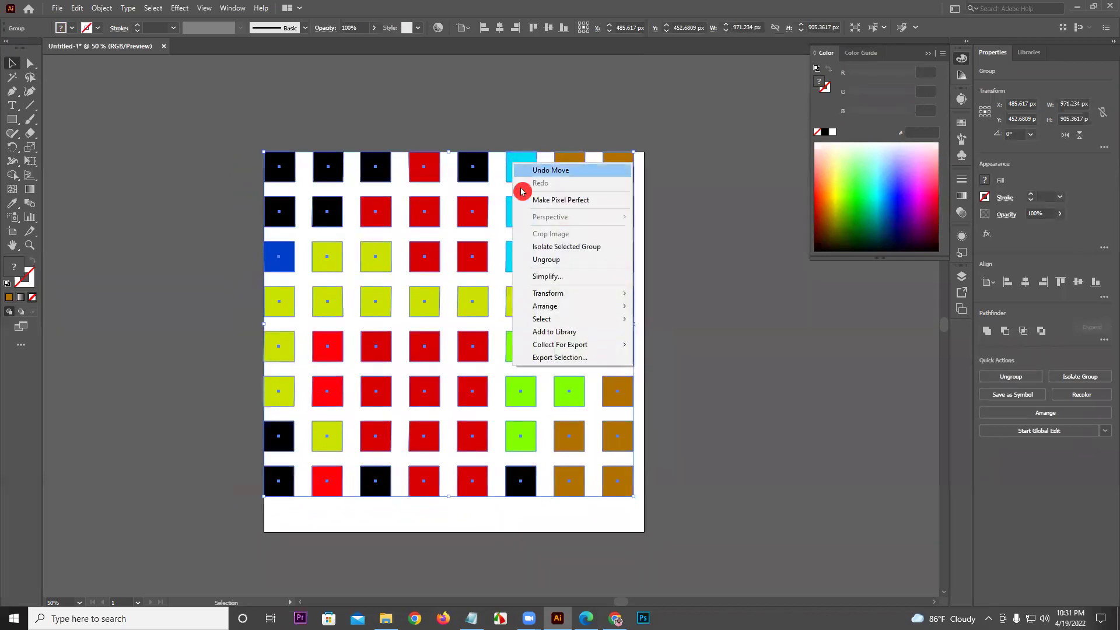
click(537, 251)
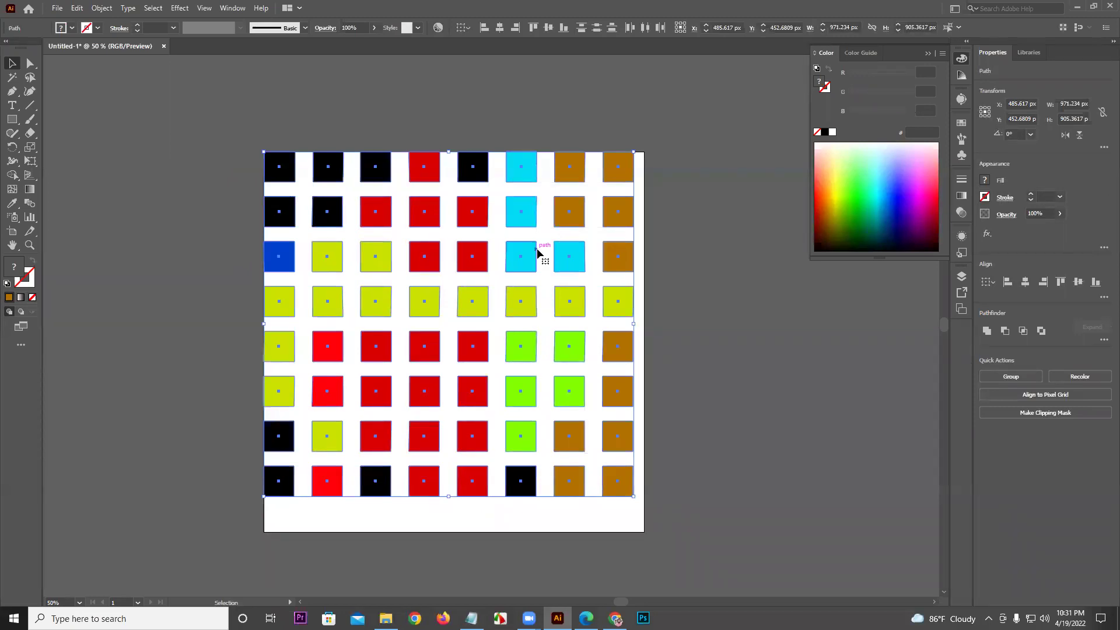
click(387, 146)
Reselect all 64 squares, check the Object menu, then clear the selection
drag(271, 180, 825, 545)
right_click(613, 256)
key(Escape)
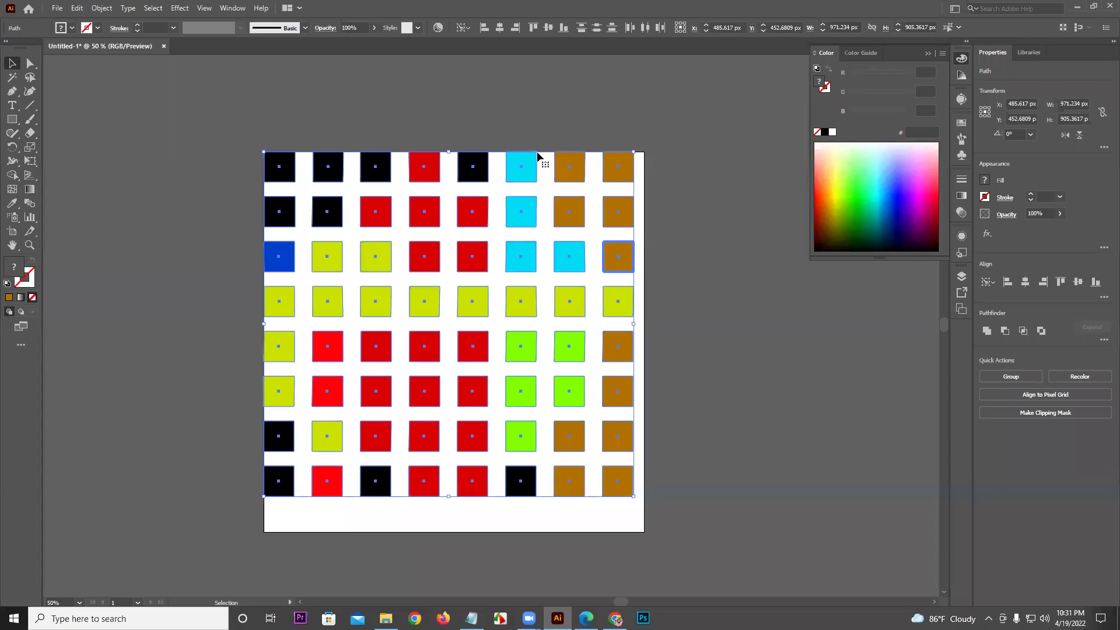
click(102, 7)
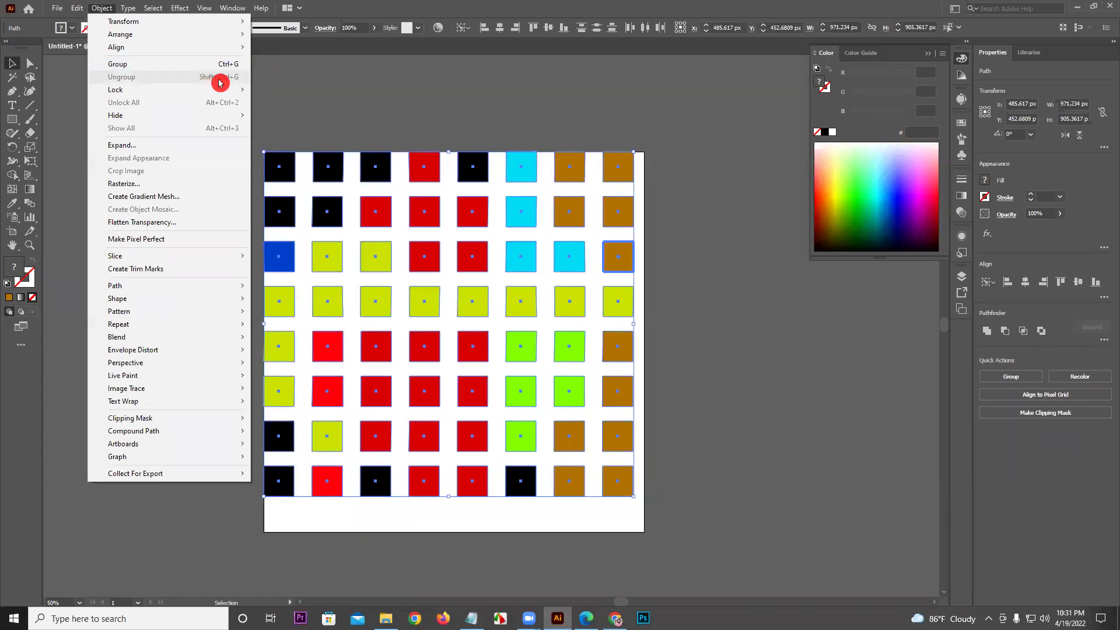
click(258, 78)
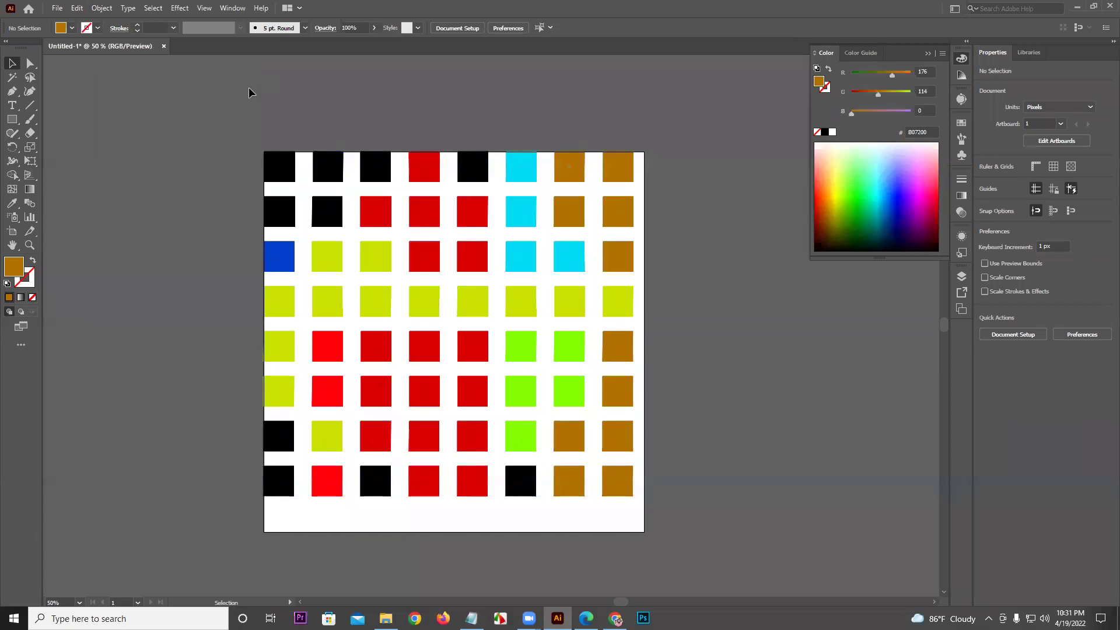
Select the right six columns of squares and drag them off the artboard to the lower right
drag(318, 117, 703, 519)
click(242, 175)
drag(310, 123, 560, 499)
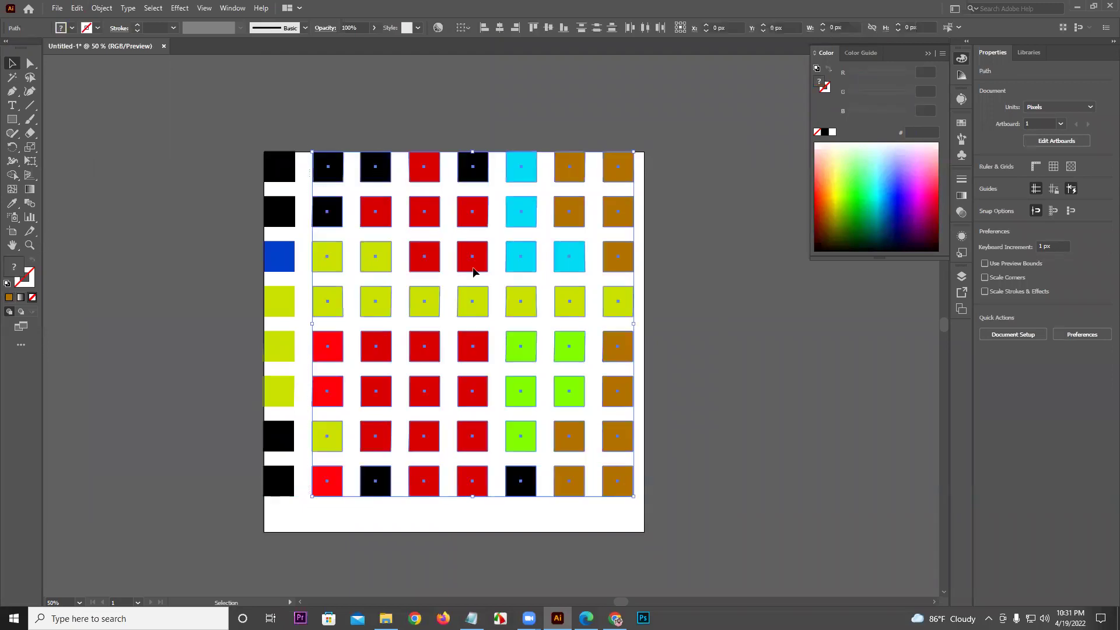
drag(462, 222, 811, 295)
Delete the left-column squares and move the remaining black square to mid-artboard
drag(199, 212, 354, 407)
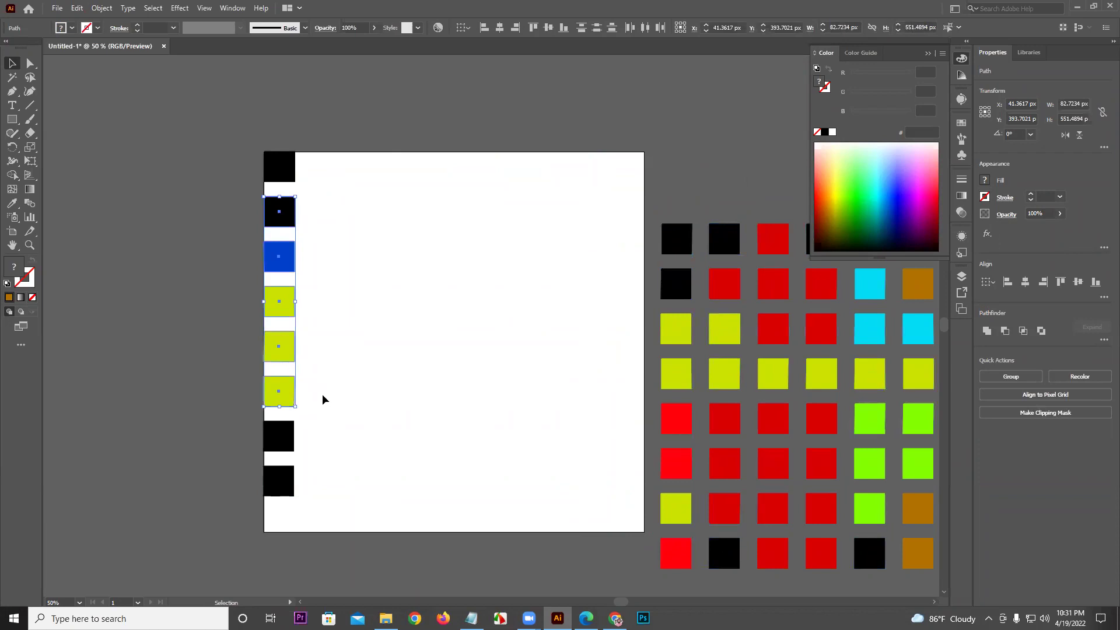
key(Delete)
drag(304, 306, 264, 500)
key(Delete)
drag(280, 167, 404, 295)
Scale the black square up to about 570 px by dragging a corner handle
click(11, 65)
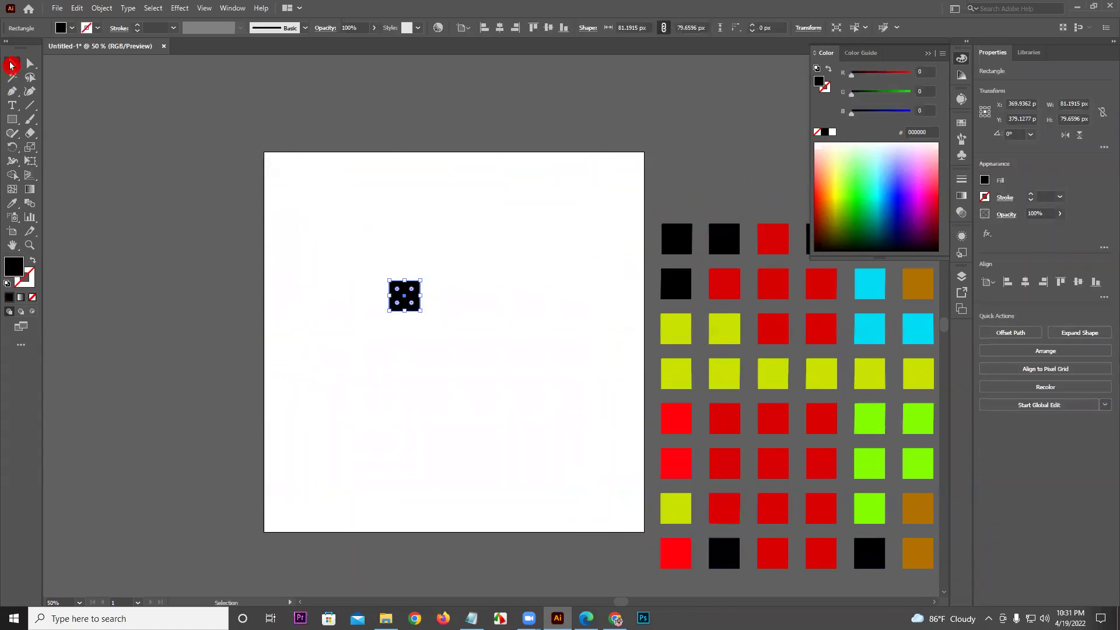
drag(420, 314, 625, 513)
drag(543, 420, 507, 349)
scroll(534, 318, up, 1)
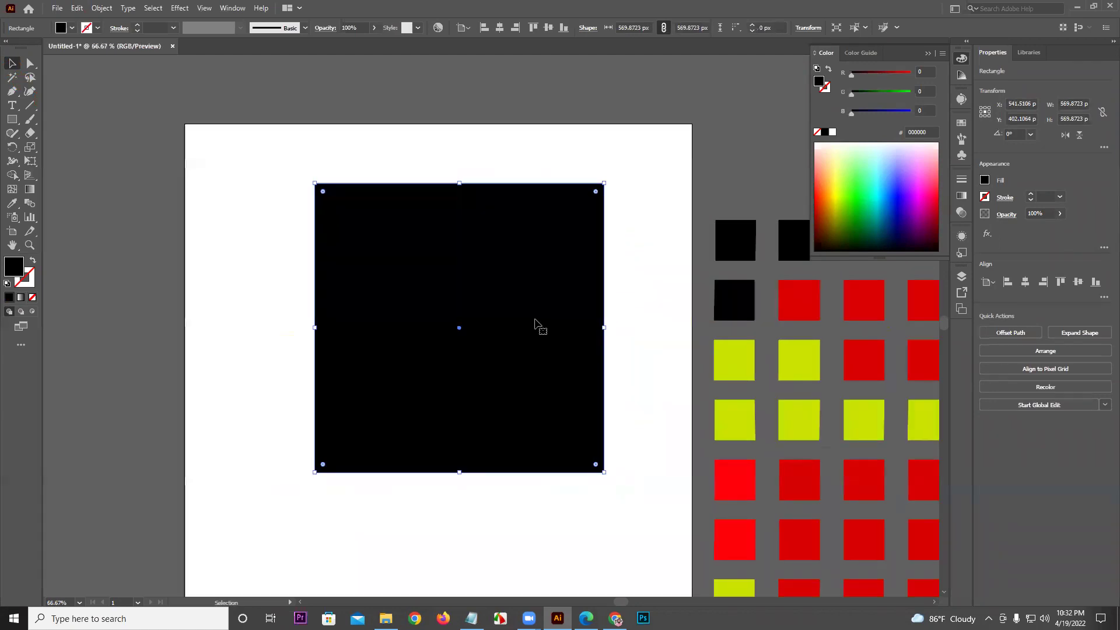
Skew the square's top-right anchor into a parallelogram, then undo it back to a square
click(205, 175)
click(31, 64)
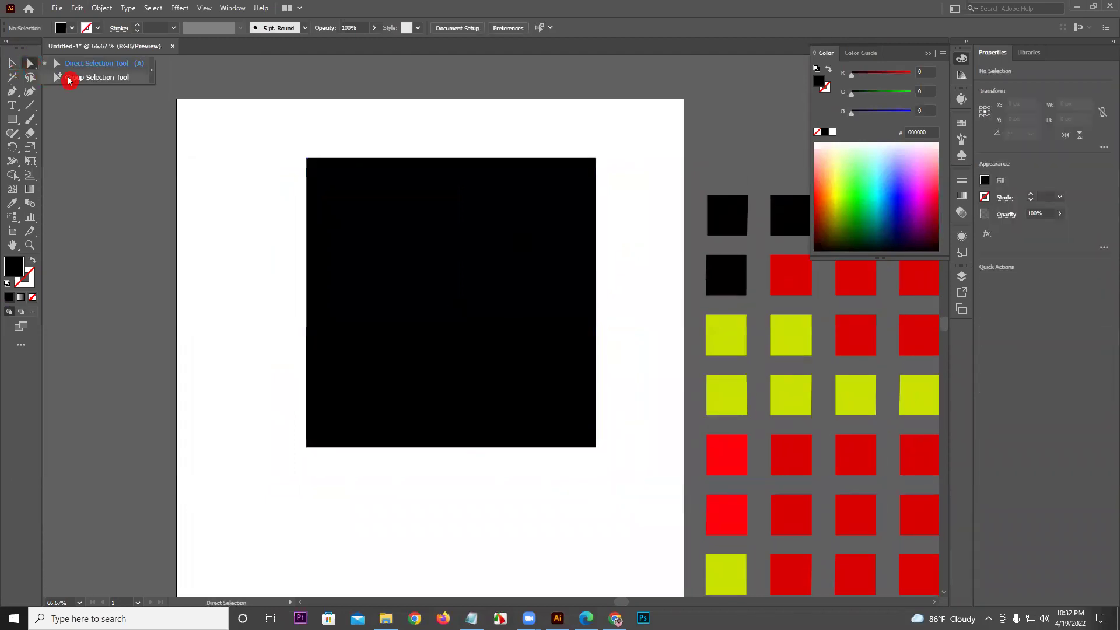
click(346, 214)
click(346, 205)
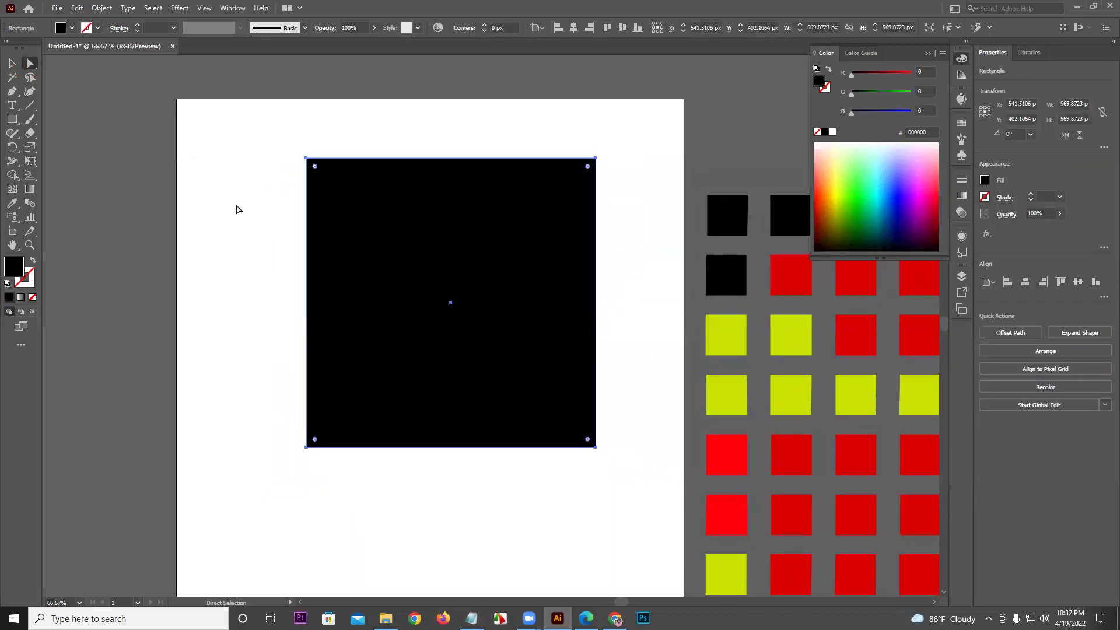
scroll(327, 210, down, 2)
drag(424, 172, 464, 212)
scroll(457, 203, up, 1)
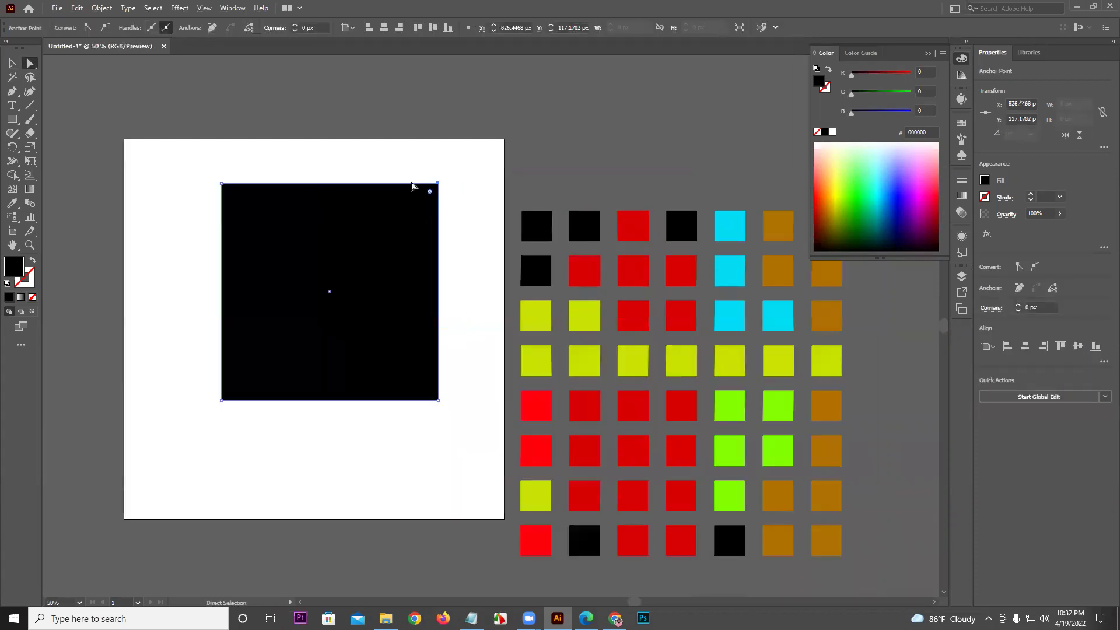
drag(198, 157, 500, 205)
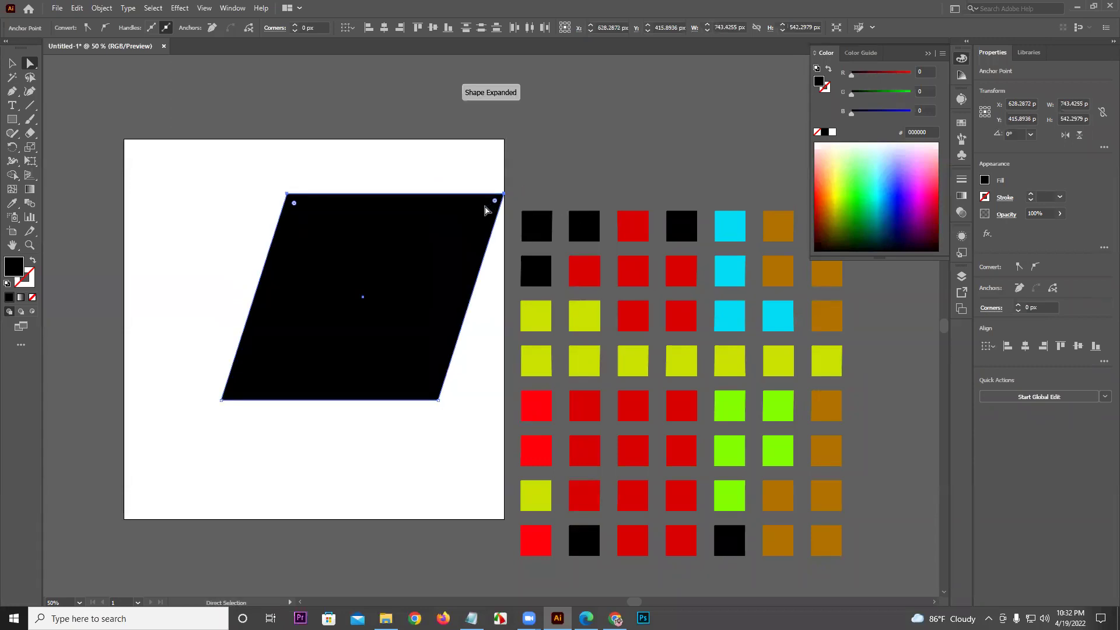
key(ctrl+z)
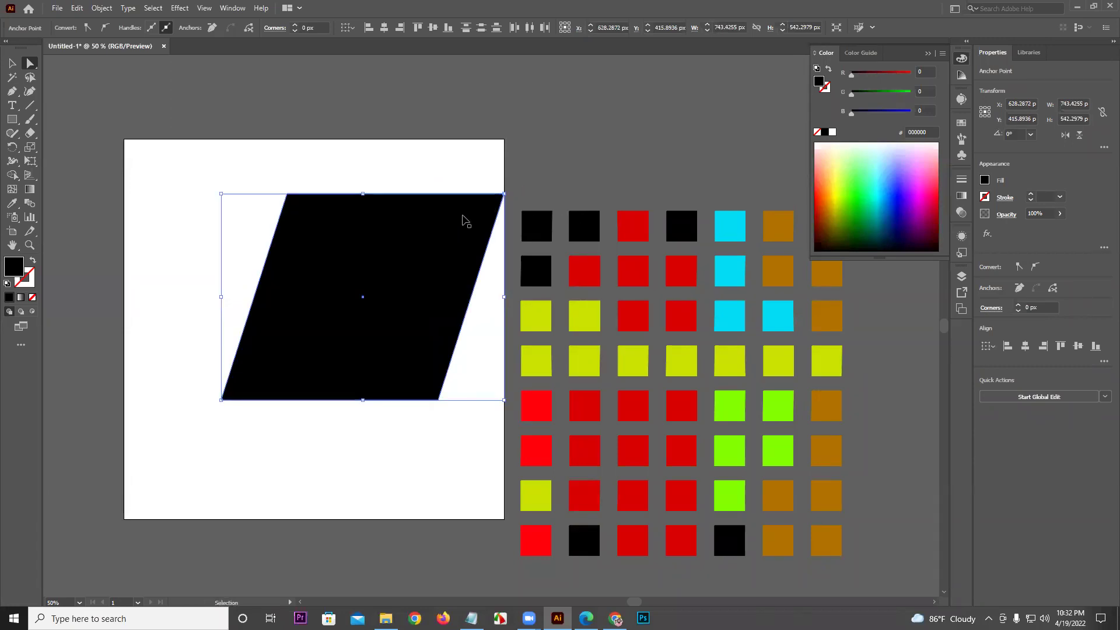
key(ctrl+z)
Try rounding the square's corners, keep them sharp, and return to the Selection tool
click(315, 150)
click(341, 201)
click(30, 64)
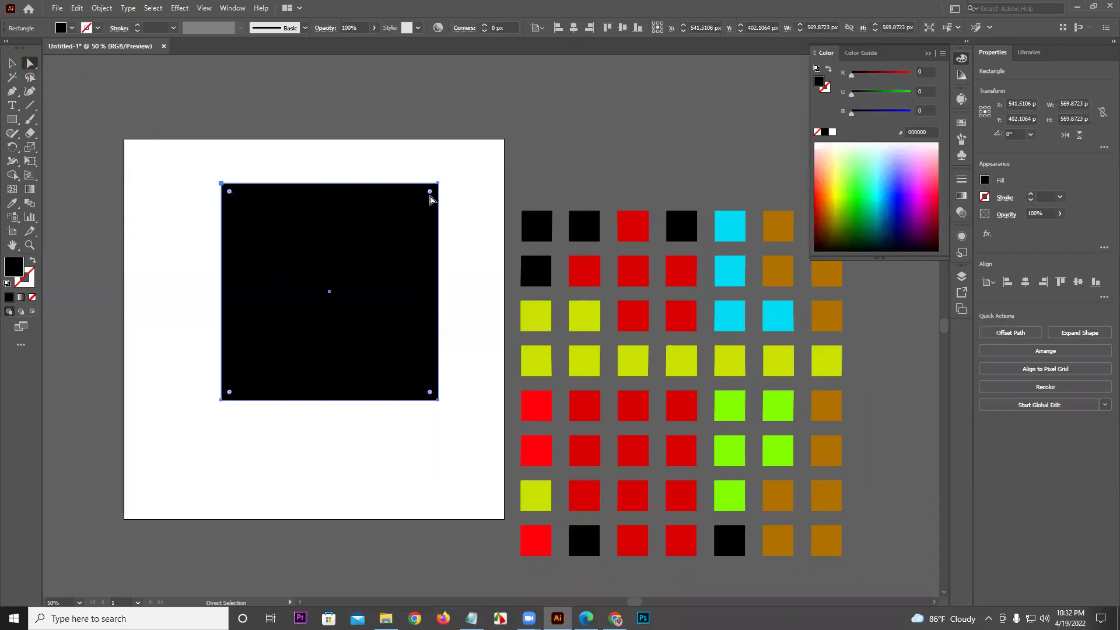
drag(431, 192, 548, 133)
click(12, 63)
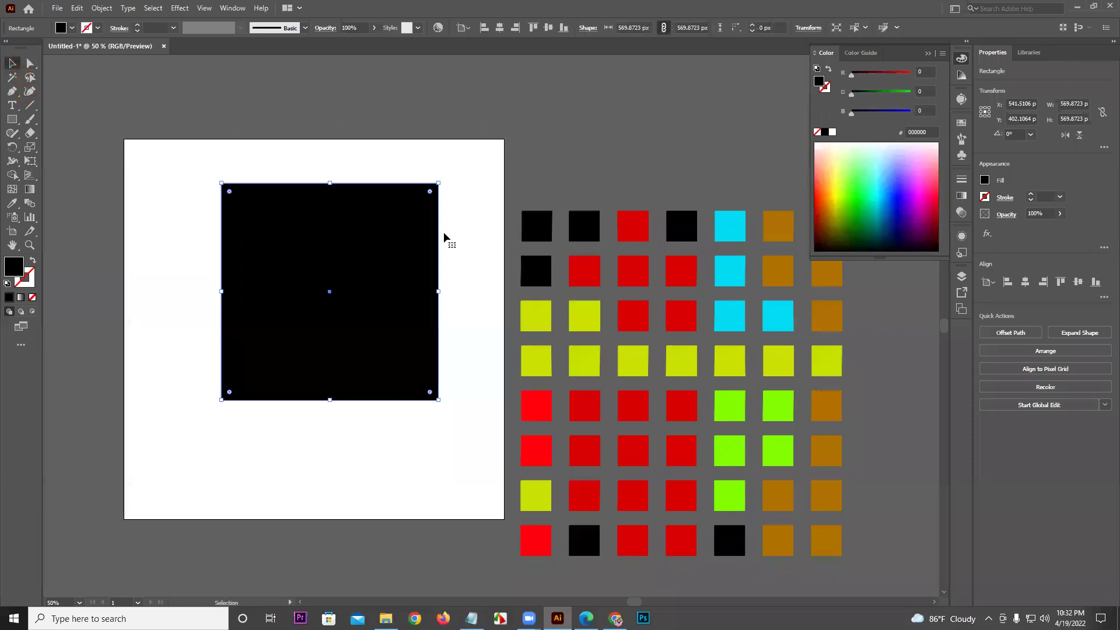
Ungroup the grid and select the second black square in its left column
right_click(521, 229)
click(570, 325)
click(551, 244)
click(537, 229)
scroll(601, 200, up, 5)
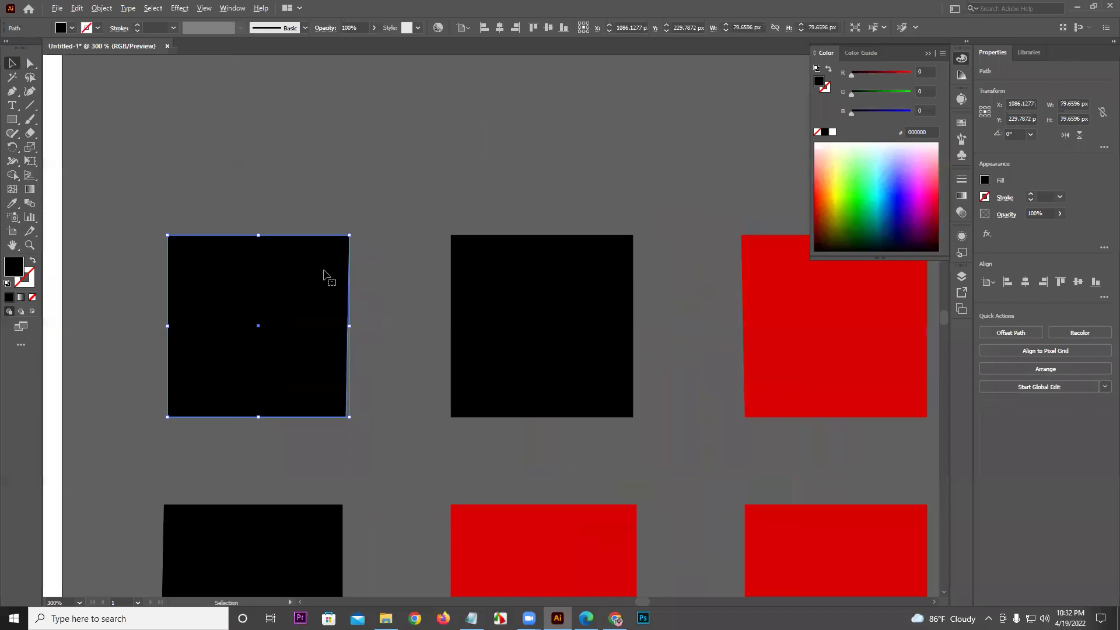
drag(325, 275, 460, 240)
click(483, 506)
click(478, 512)
drag(478, 512, 638, 320)
Round the small square's corners to about 23.79 px with Direct Selection
scroll(638, 320, down, 3)
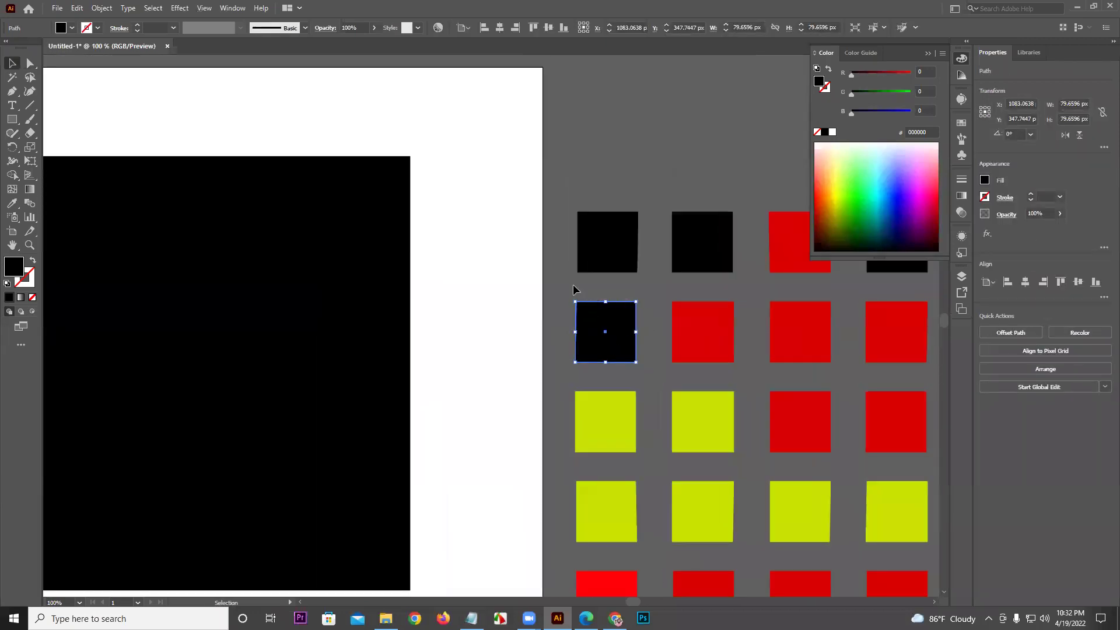
key(a)
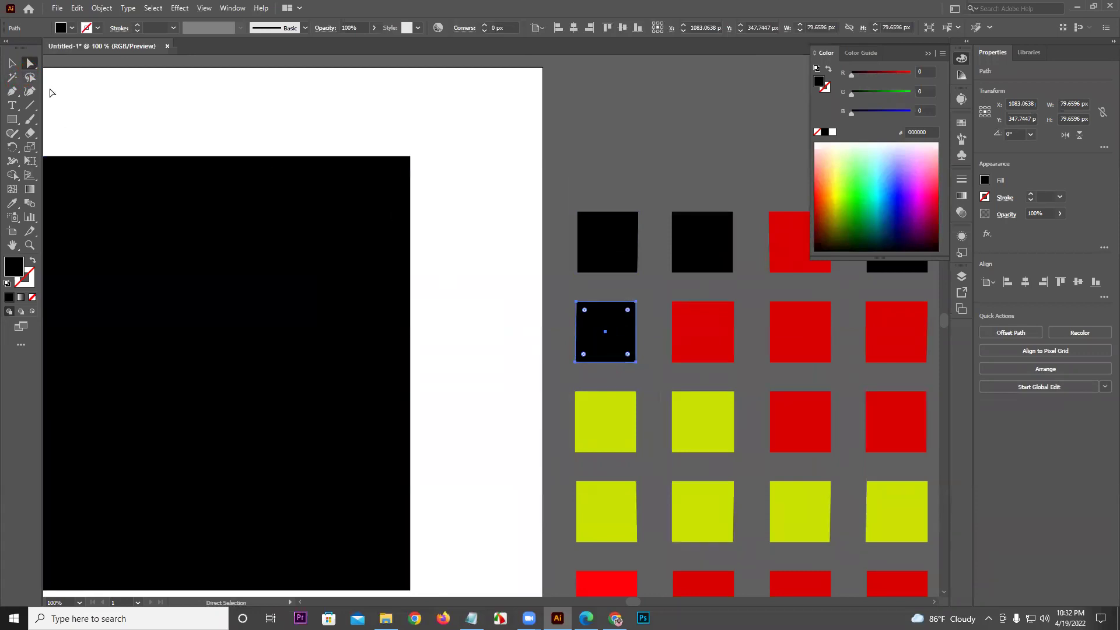
scroll(637, 355, up, 5)
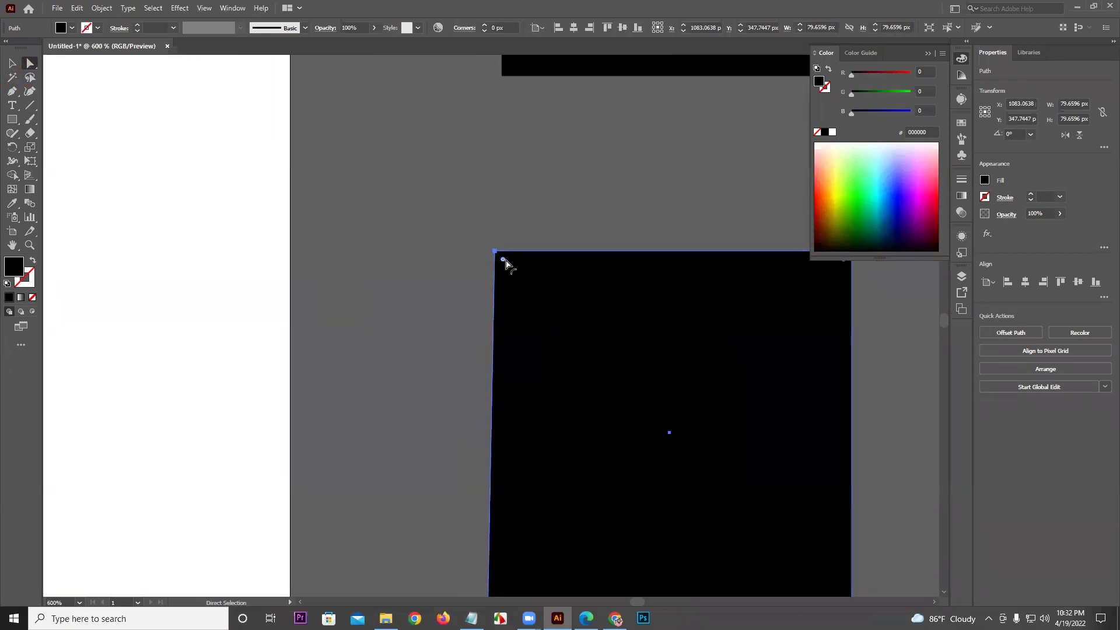
scroll(505, 264, down, 2)
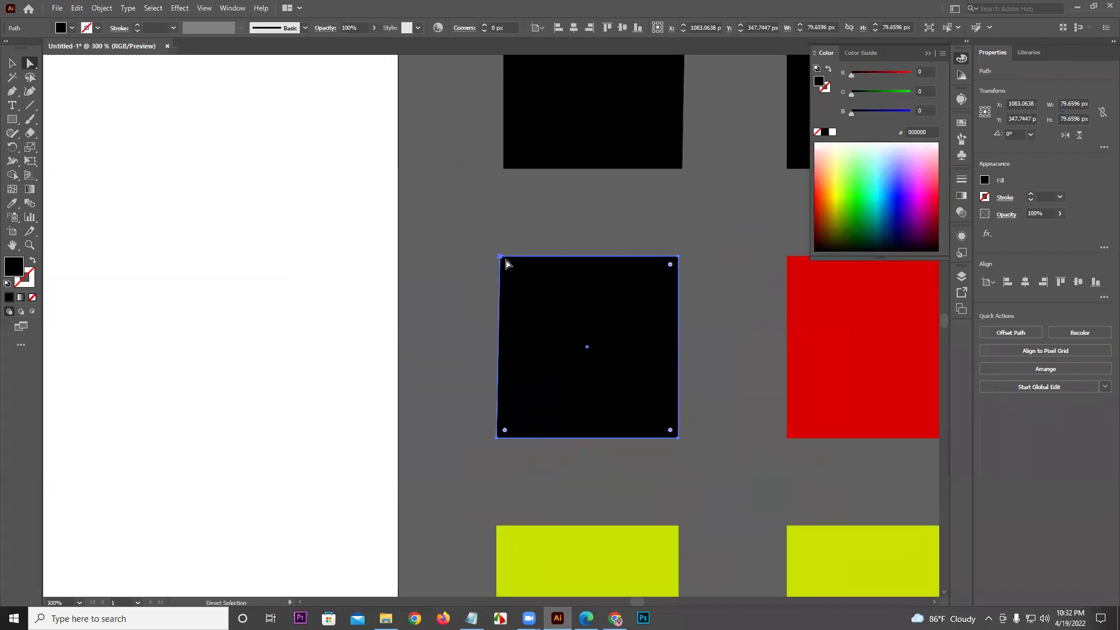
drag(507, 264, 532, 337)
scroll(537, 332, down, 3)
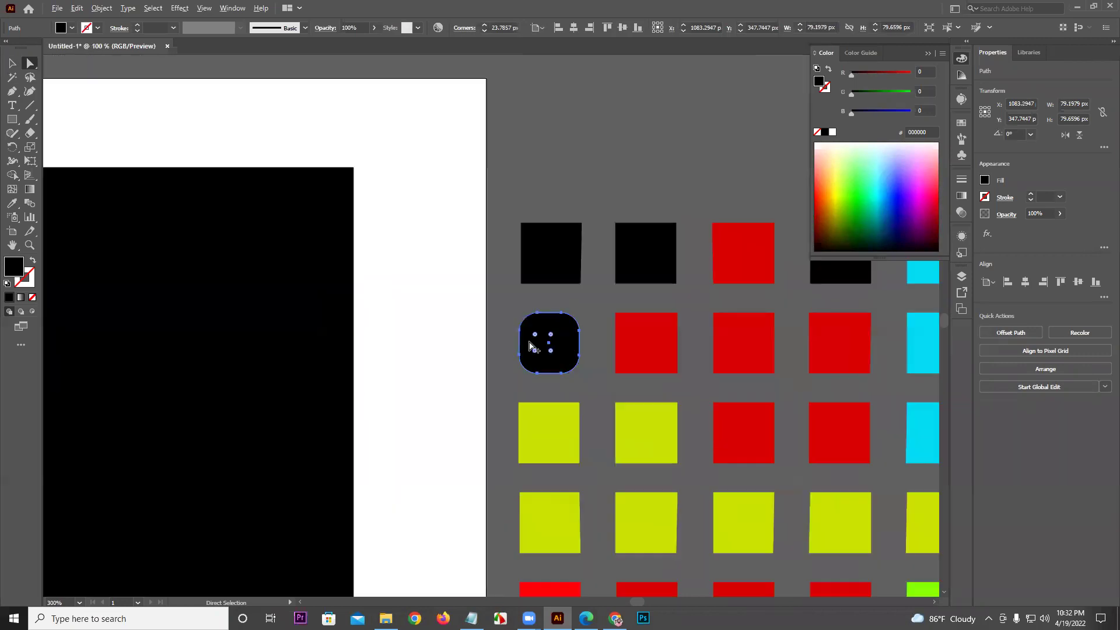
scroll(533, 376, down, 3)
click(505, 376)
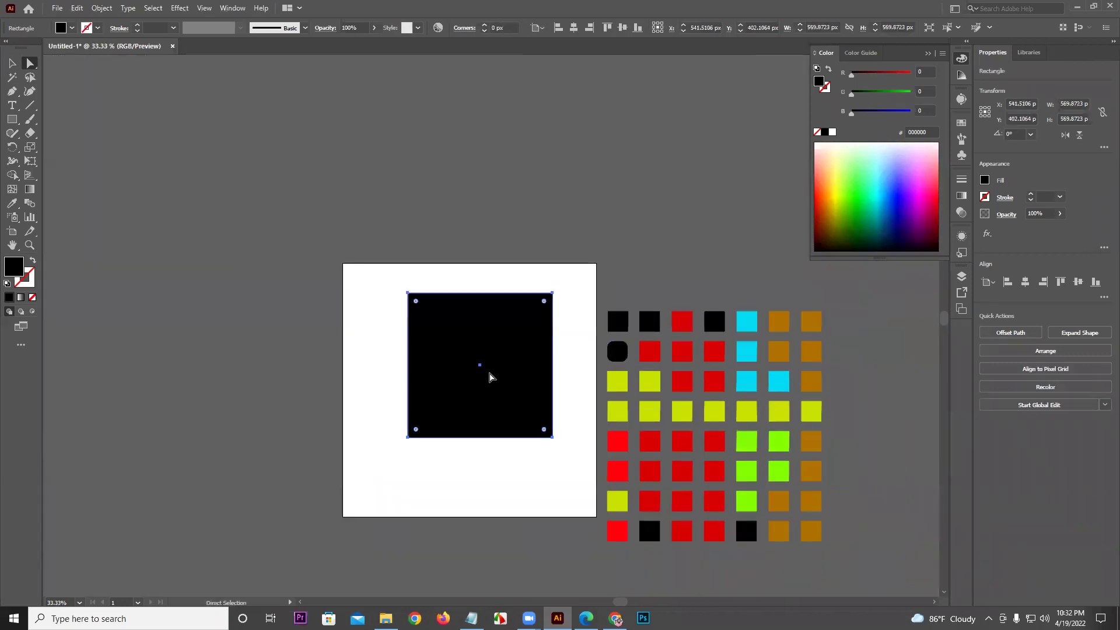
Delete the large black square and draw a polygon reduced to a three-sided triangle
key(Delete)
click(14, 128)
click(12, 119)
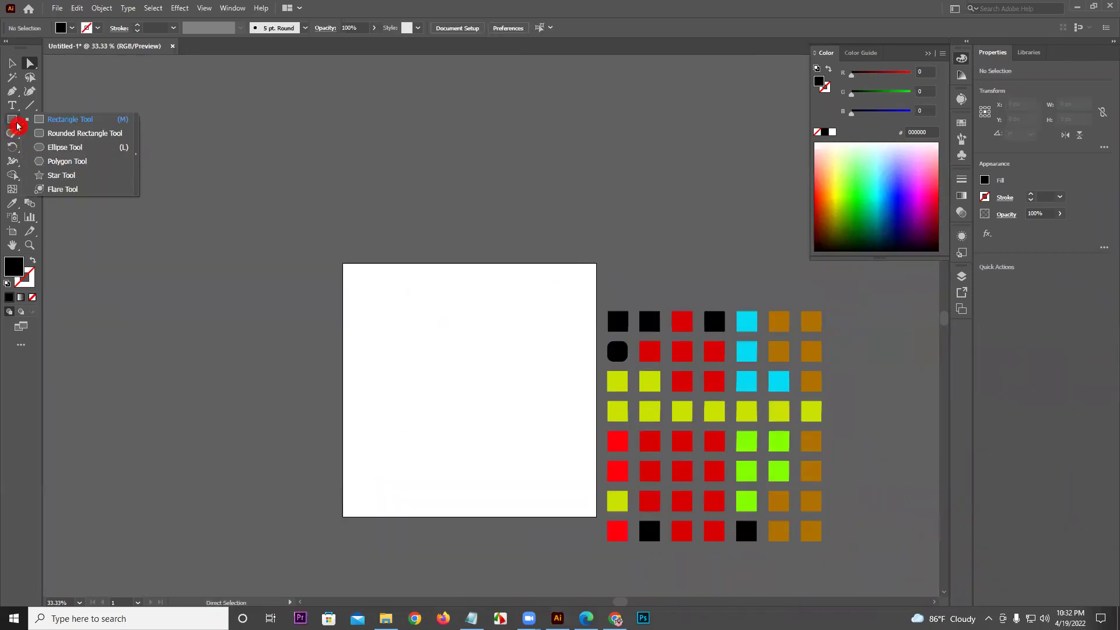
click(80, 161)
drag(443, 362, 473, 411)
key(Down)
key(Down)
key(Down)
key(Down)
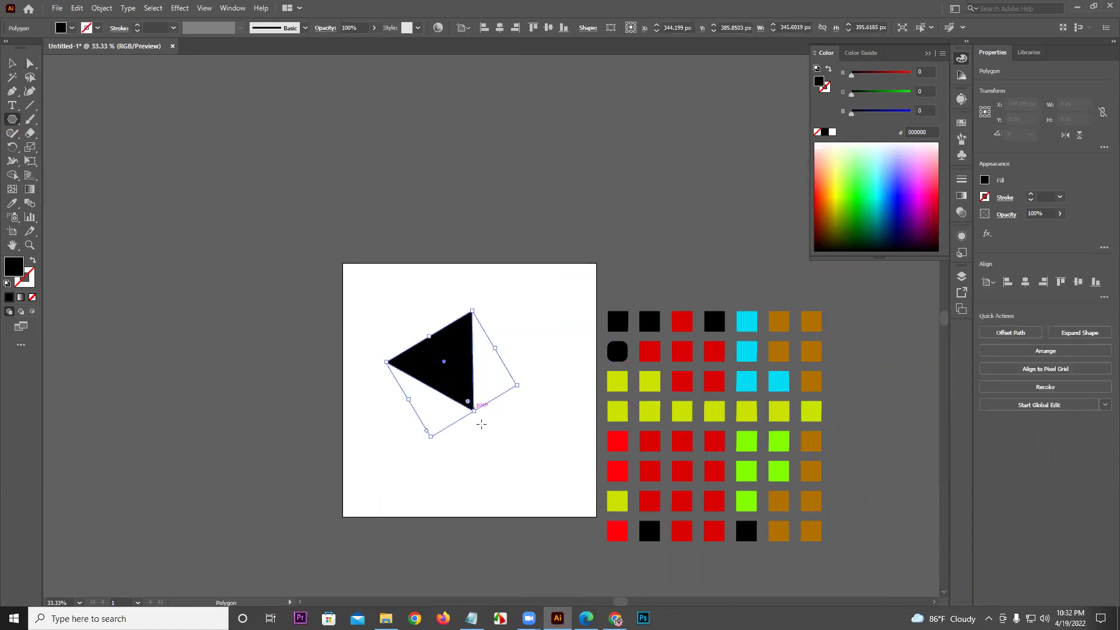
key(ctrl+equal)
key(ctrl+equal)
Move the triangle down and left, undoing an accidental corner rounding
click(37, 61)
click(31, 65)
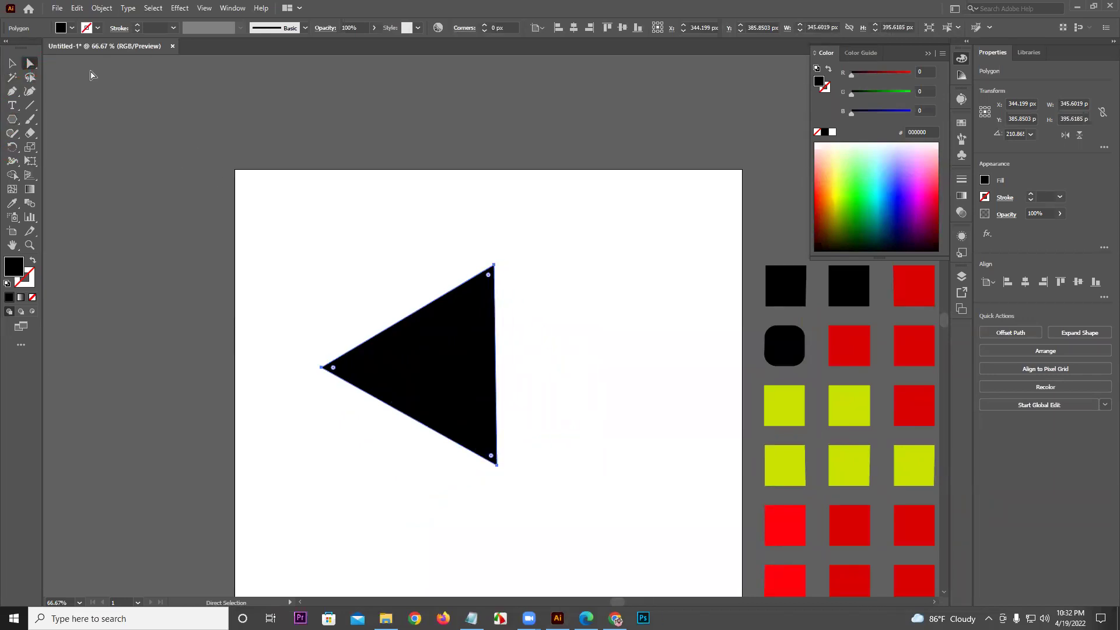
drag(492, 277, 439, 369)
click(416, 311)
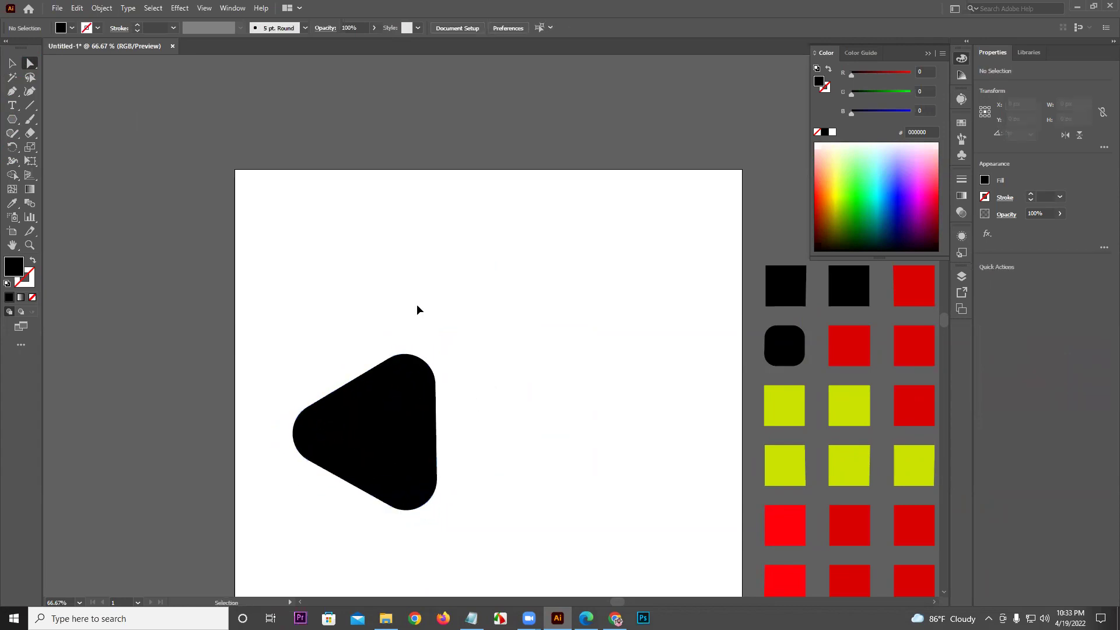
key(ctrl+z)
click(417, 310)
Round one triangle corner, reduce the rounding, move it up-right, then delete the triangle
drag(405, 293, 372, 528)
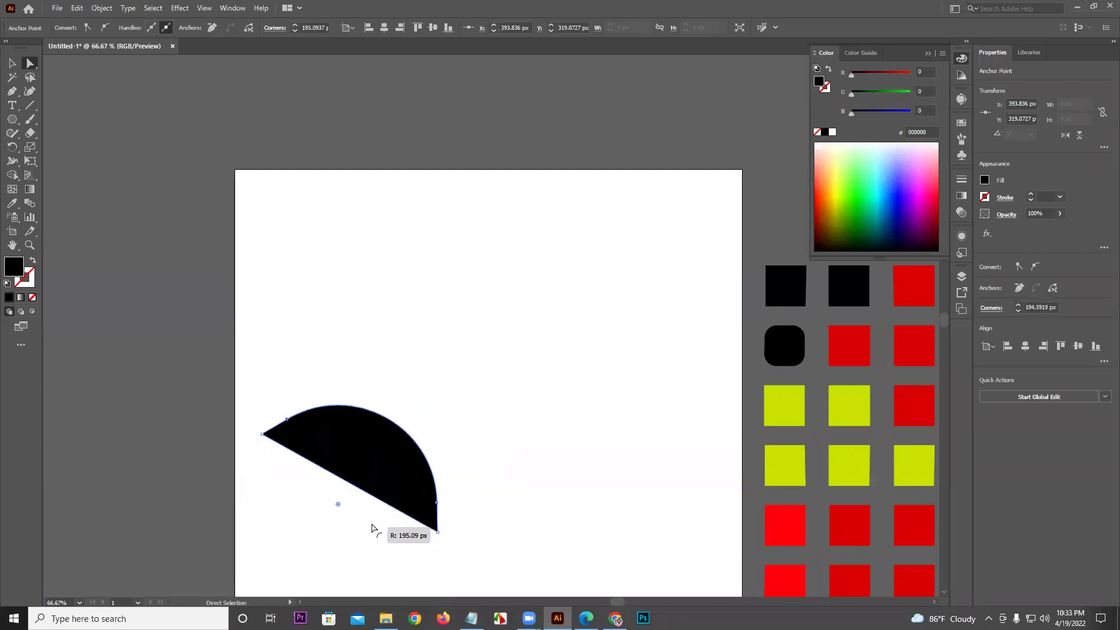
drag(396, 491, 482, 295)
drag(396, 480, 424, 398)
key(ctrl+minus)
key(ctrl+minus)
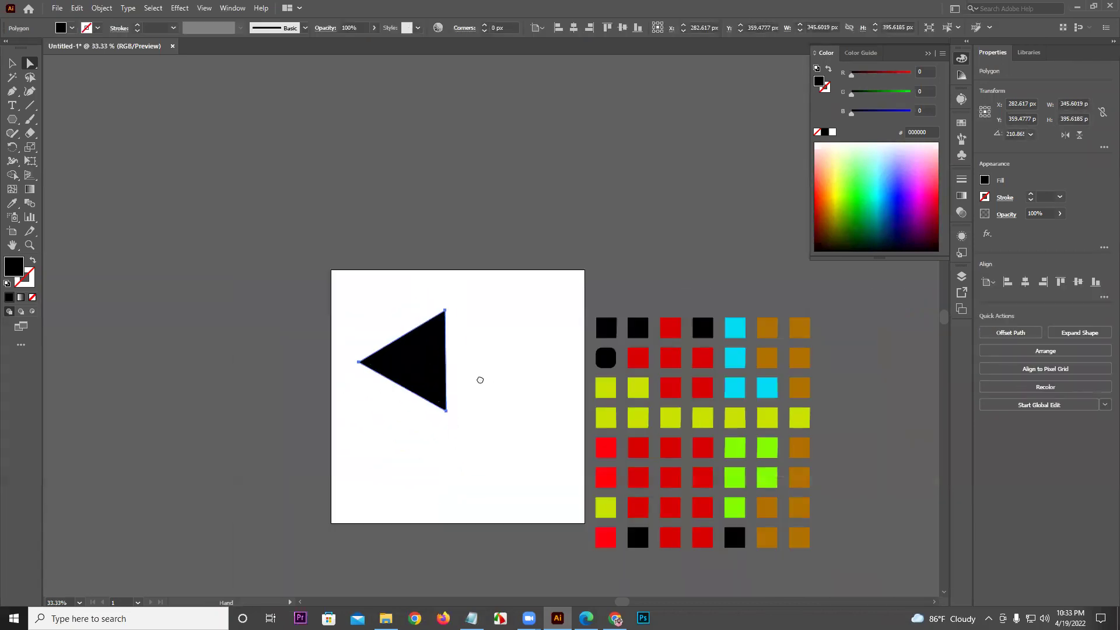
key(Delete)
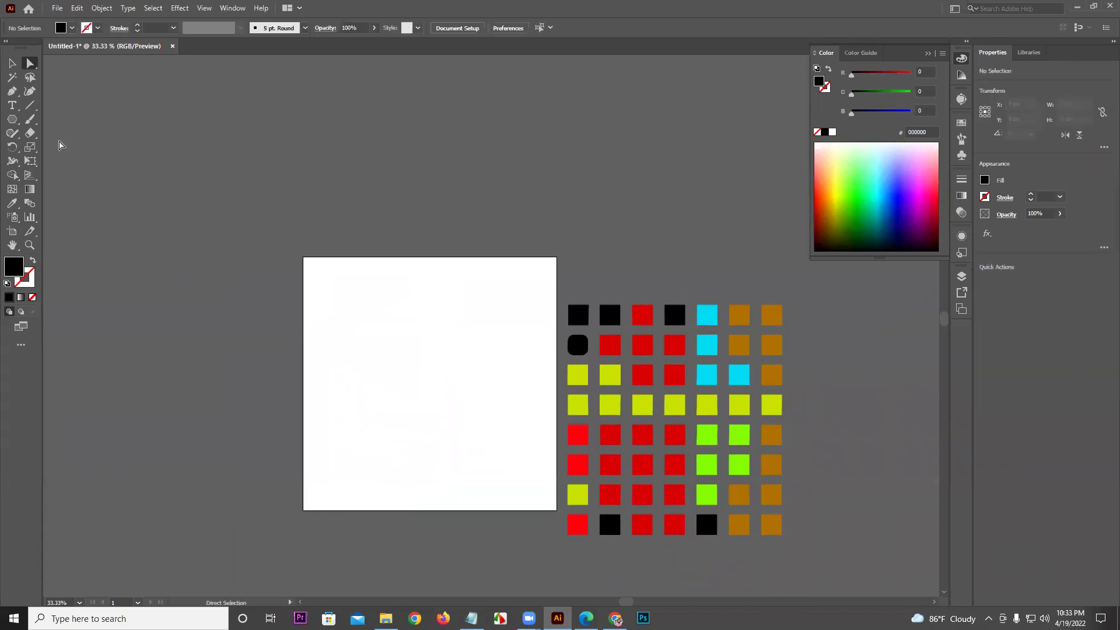
Select all 56 coloured squares and group them into one unit
click(30, 63)
click(63, 80)
scroll(555, 337, up, 1)
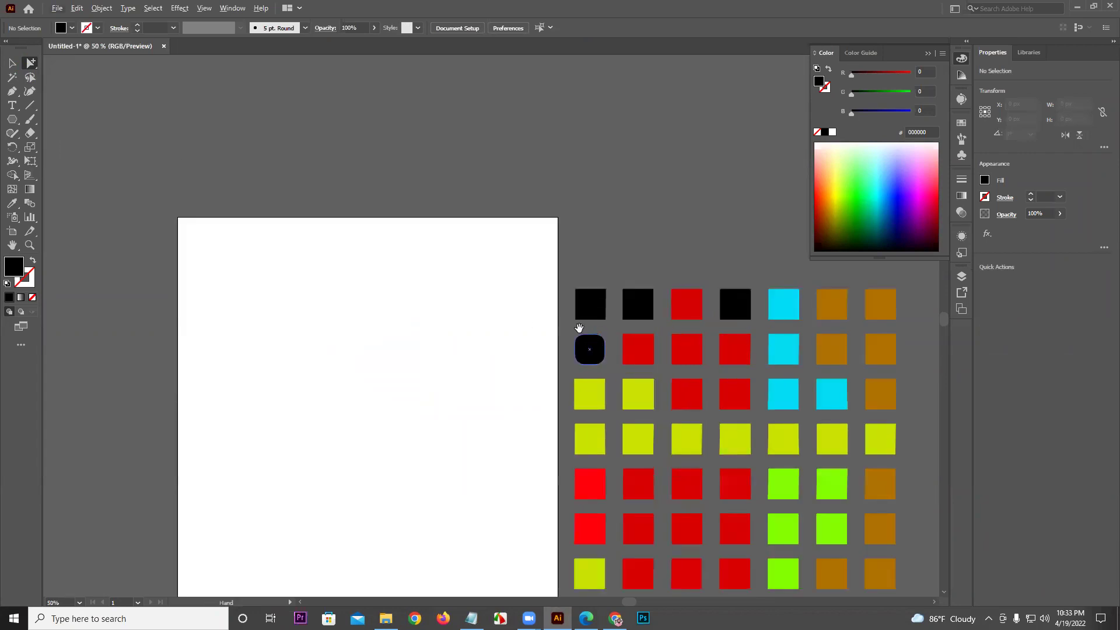
scroll(587, 301, down, 3)
scroll(586, 301, right, 3)
click(17, 65)
click(350, 164)
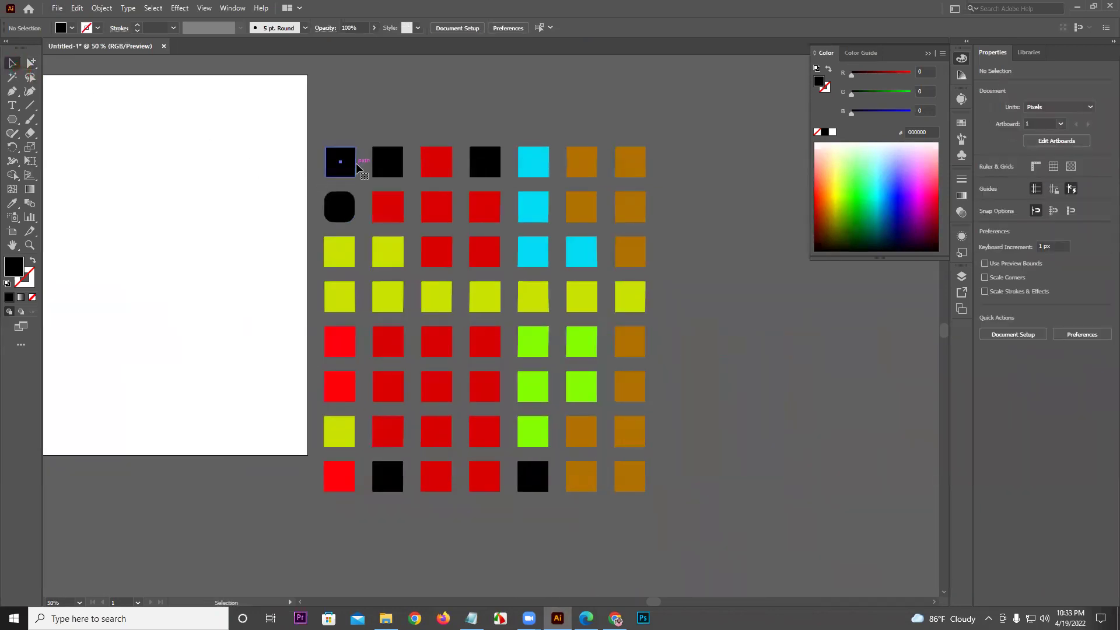
key(ctrl+a)
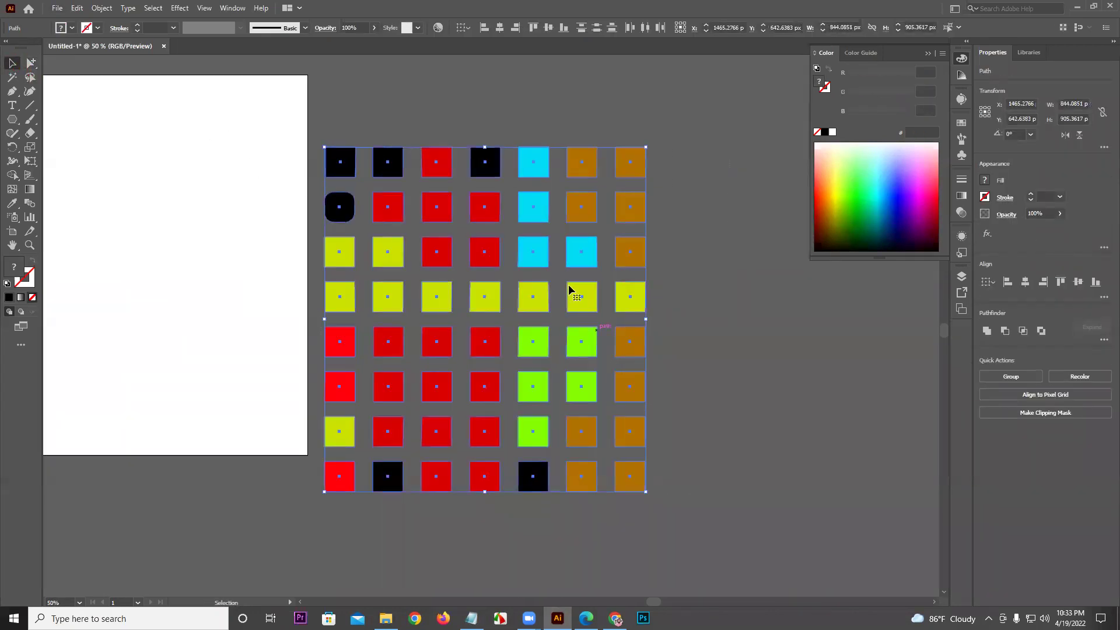
right_click(537, 252)
click(574, 325)
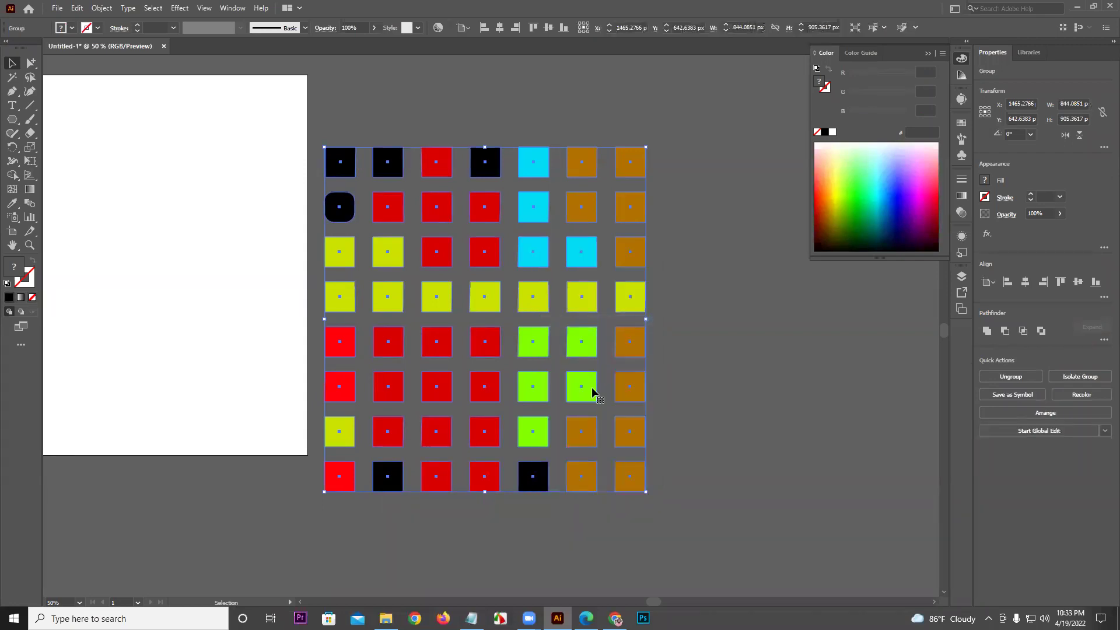
With Group Selection, move individual black squares and put the red square back into the top row
drag(30, 62, 75, 81)
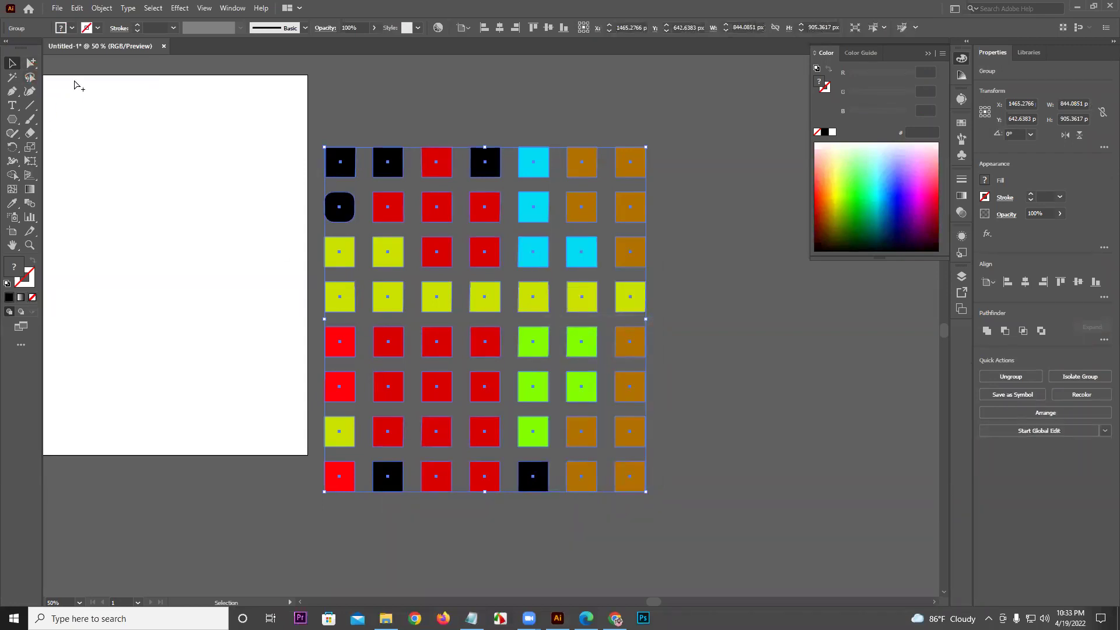
scroll(435, 138, up, 1)
click(434, 137)
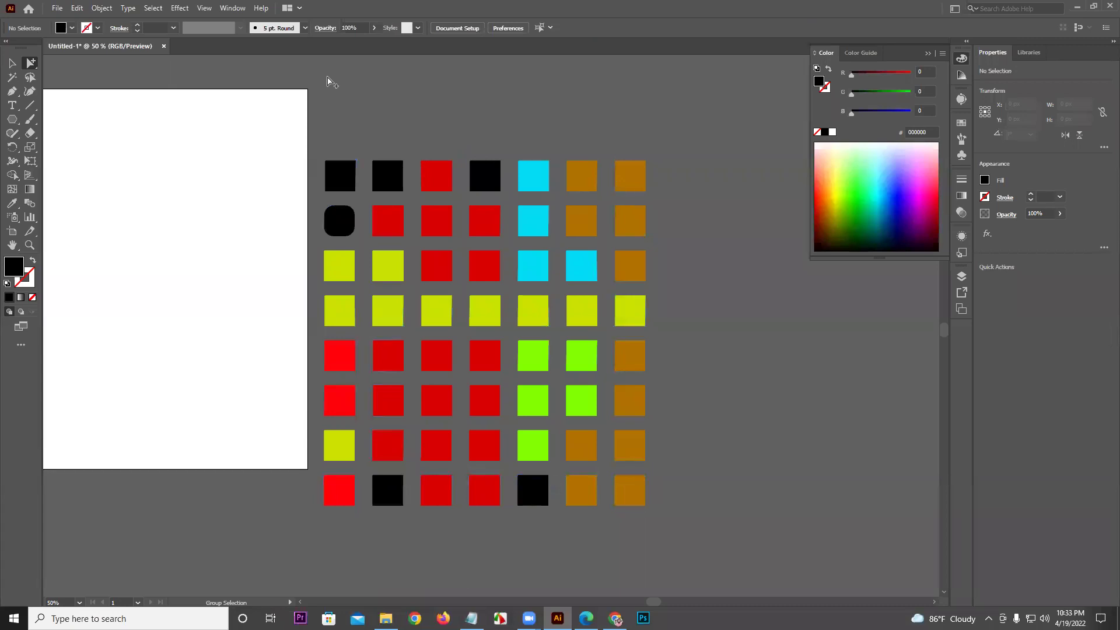
click(388, 176)
drag(397, 182, 385, 124)
drag(353, 172, 436, 126)
drag(326, 108, 341, 177)
drag(436, 125, 444, 178)
Select all squares, group them with Ctrl+G, and shift the grid slightly right and down
click(12, 63)
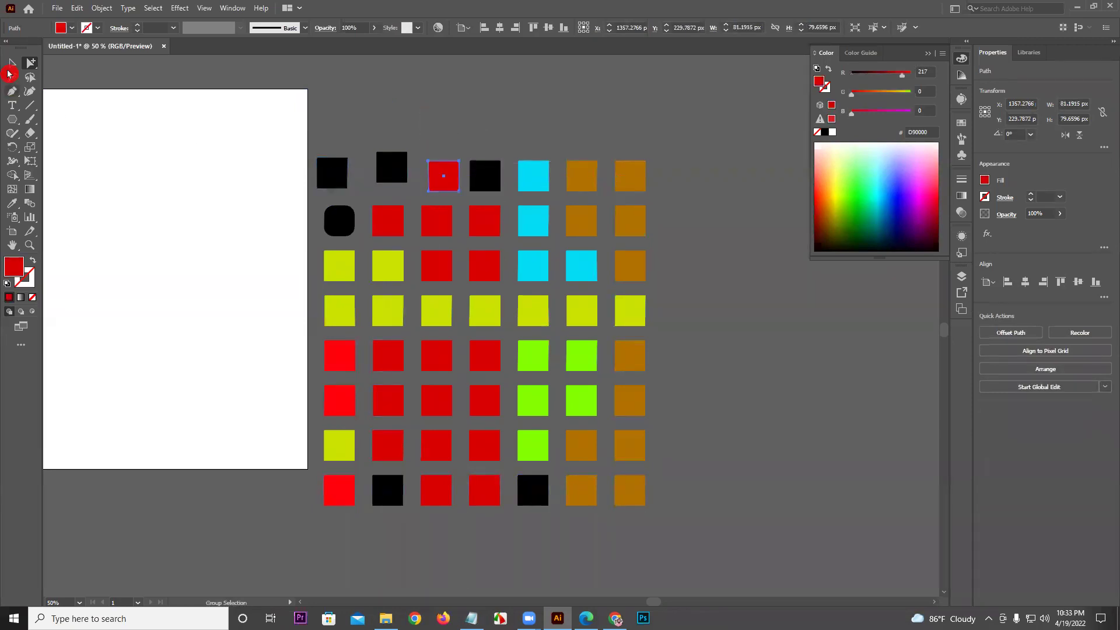
key(ctrl+a)
drag(534, 478, 534, 445)
key(ctrl+g)
drag(398, 151, 418, 200)
With Direct Selection, place a black square back at the start of the first row
right_click(131, 104)
click(32, 68)
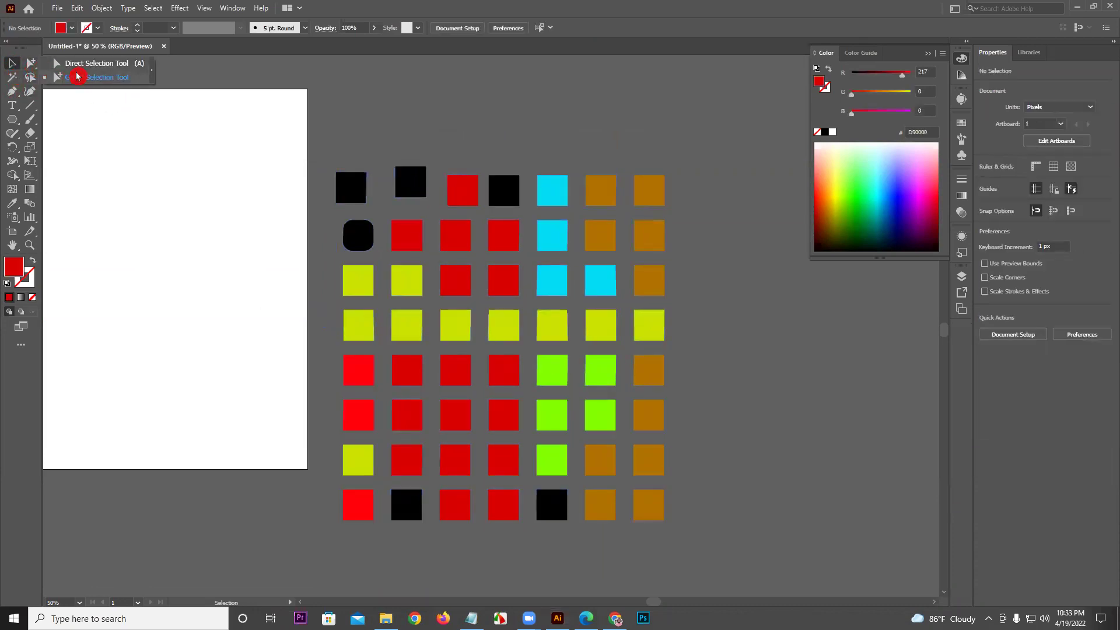
click(33, 68)
drag(342, 183, 349, 132)
drag(403, 183, 432, 187)
drag(430, 106, 362, 187)
Zoom out, select the grouped coloured-square grid with Ctrl+A, and delete it
scroll(372, 170, down, 1)
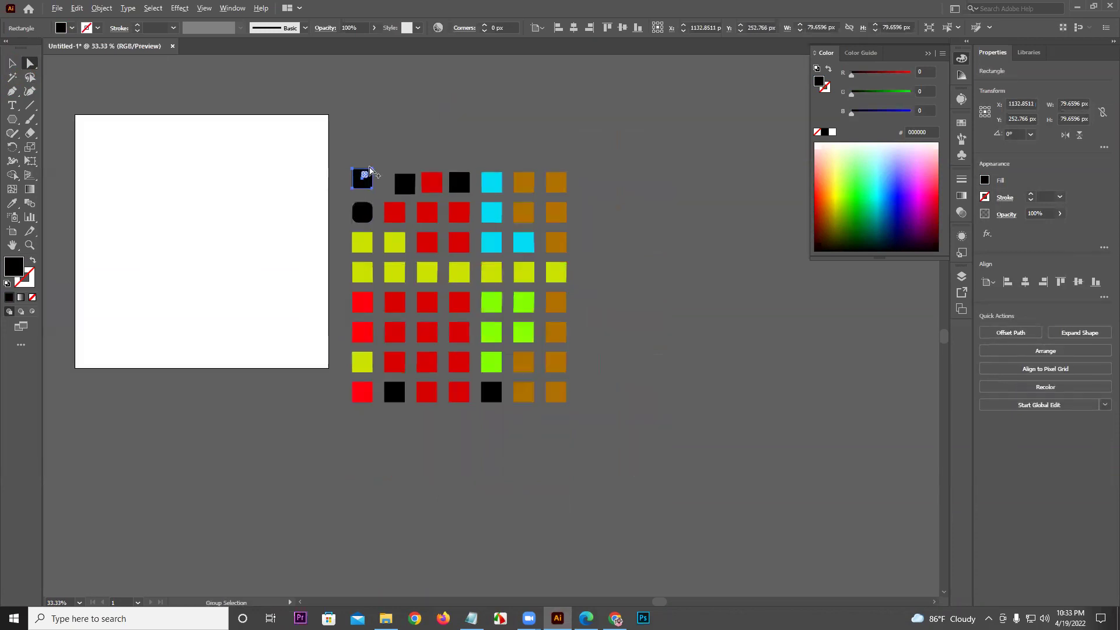
scroll(371, 170, down, 1)
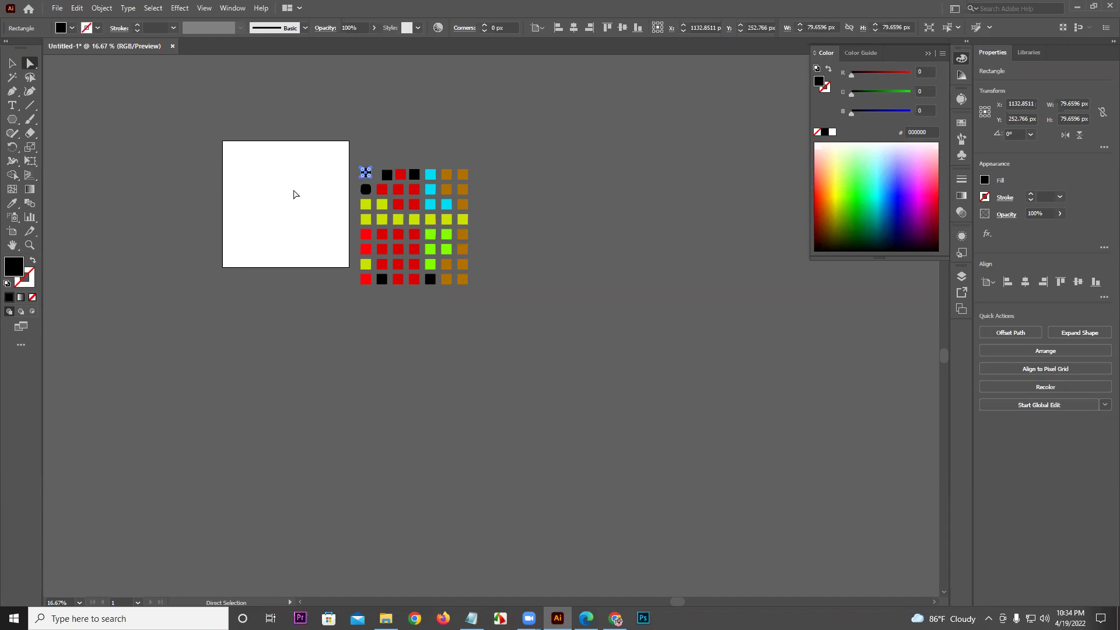
key(ctrl+a)
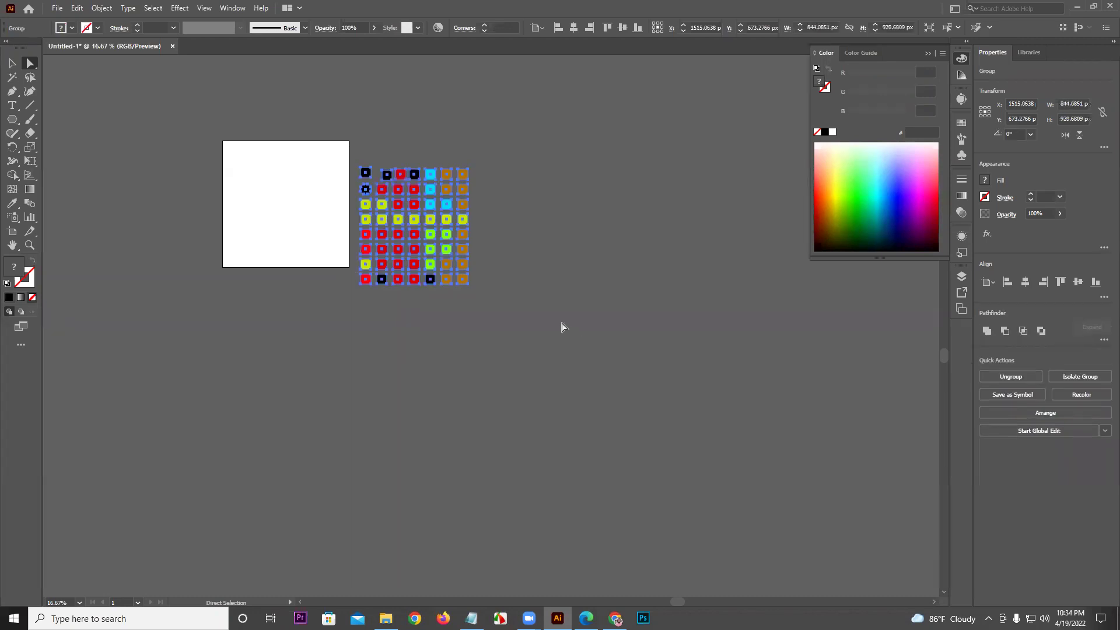
key(Delete)
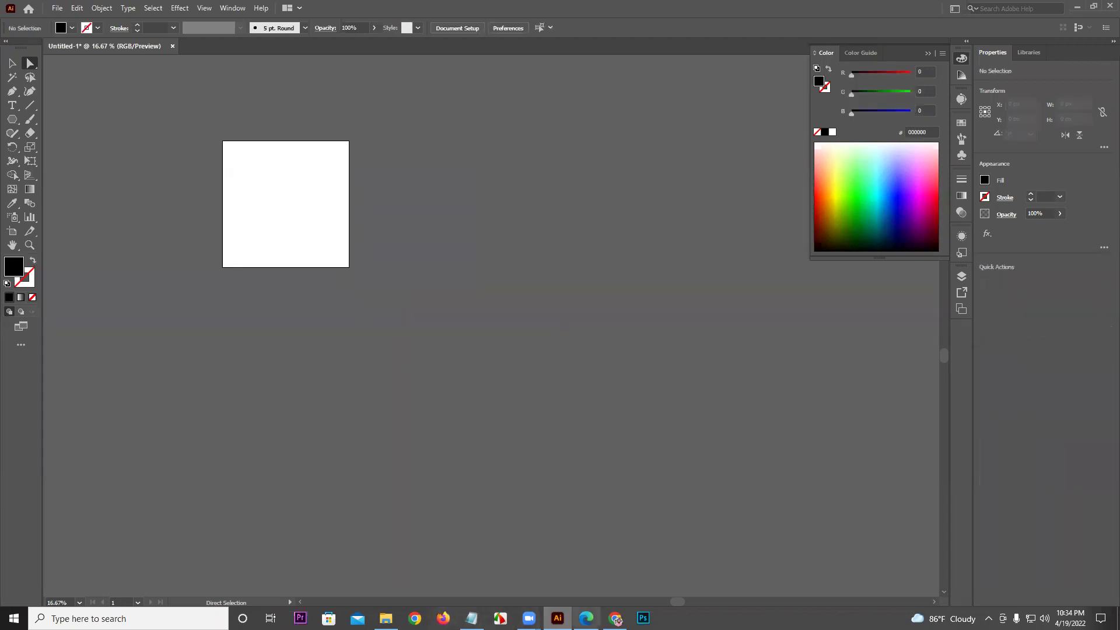
click(587, 618)
click(639, 292)
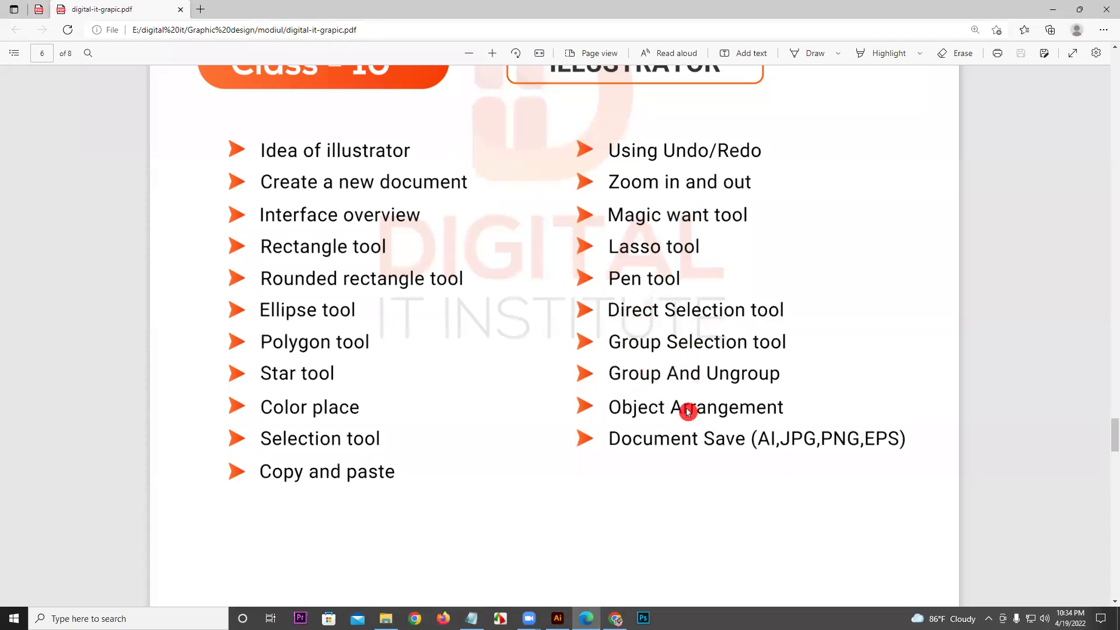
key(alt+Tab)
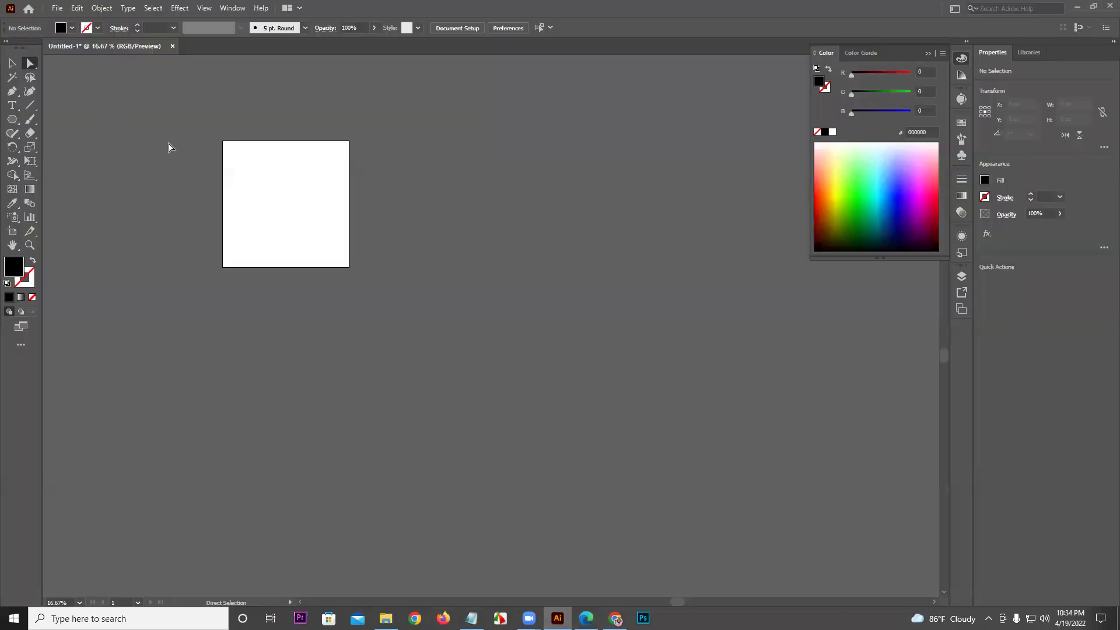
scroll(108, 145, up, 1)
scroll(480, 304, up, 1)
scroll(479, 303, up, 2)
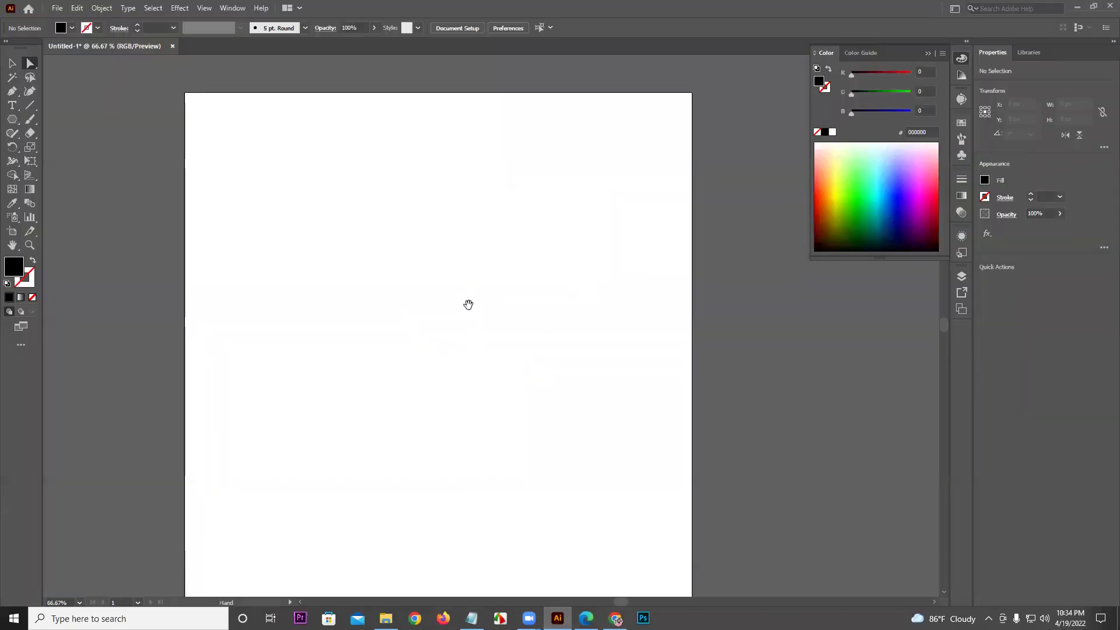
drag(462, 271, 459, 248)
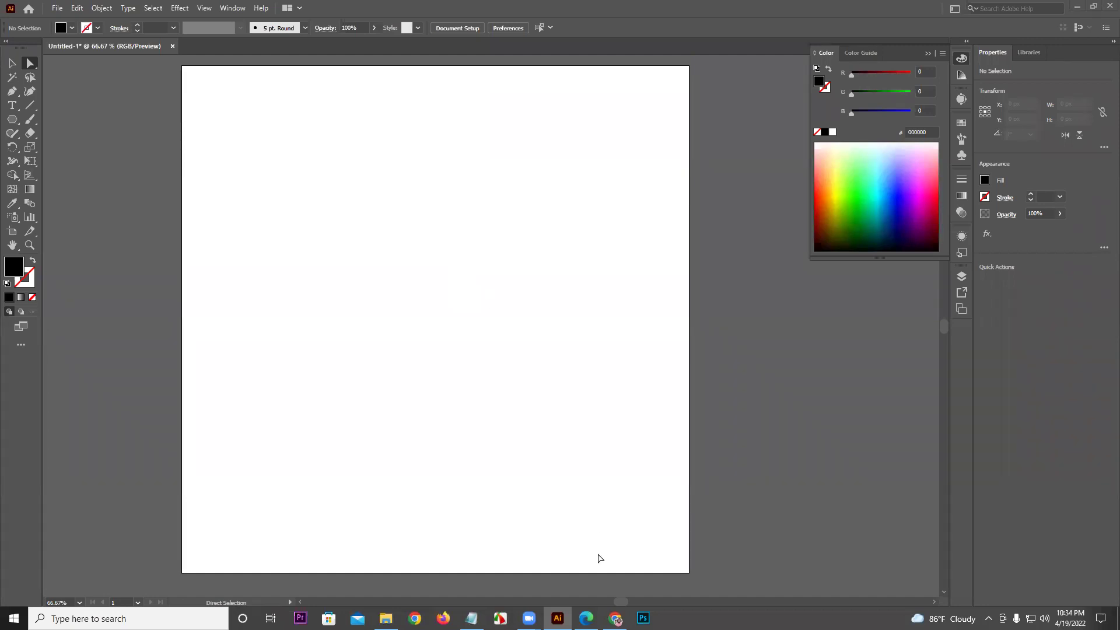
drag(13, 121, 63, 175)
drag(412, 247, 456, 350)
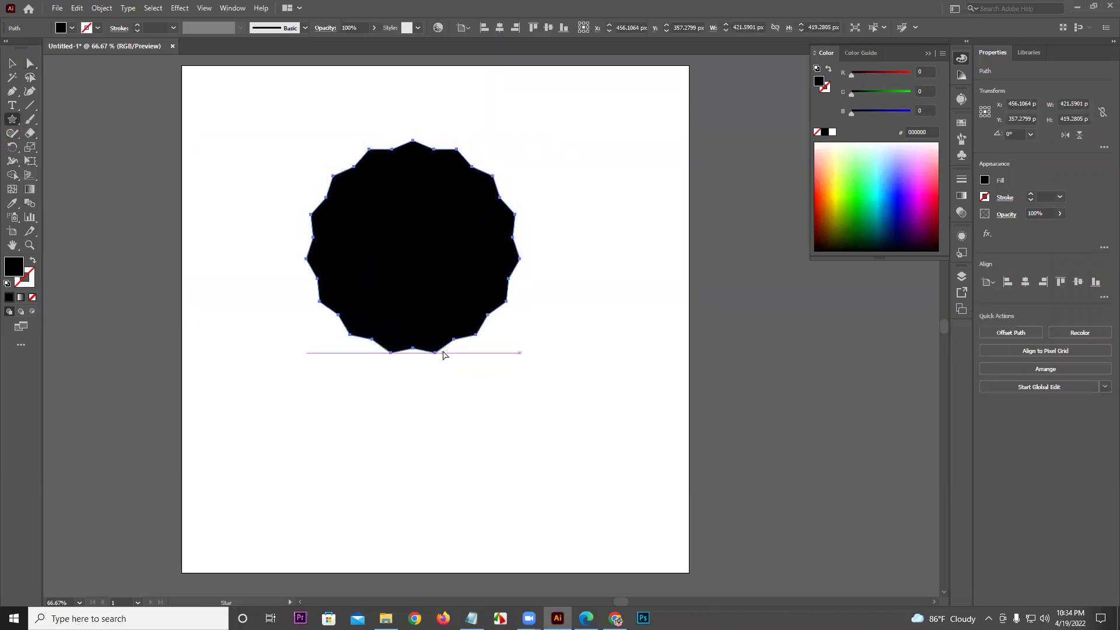
key(ctrl+z)
drag(457, 276, 492, 340)
key(Down)
key(Down)
key(Down)
key(Down)
key(Down)
key(Down)
key(Down)
key(Down)
key(Down)
key(Down)
key(Down)
key(Up)
key(Up)
key(Up)
key(Up)
key(Down)
key(Down)
key(Up)
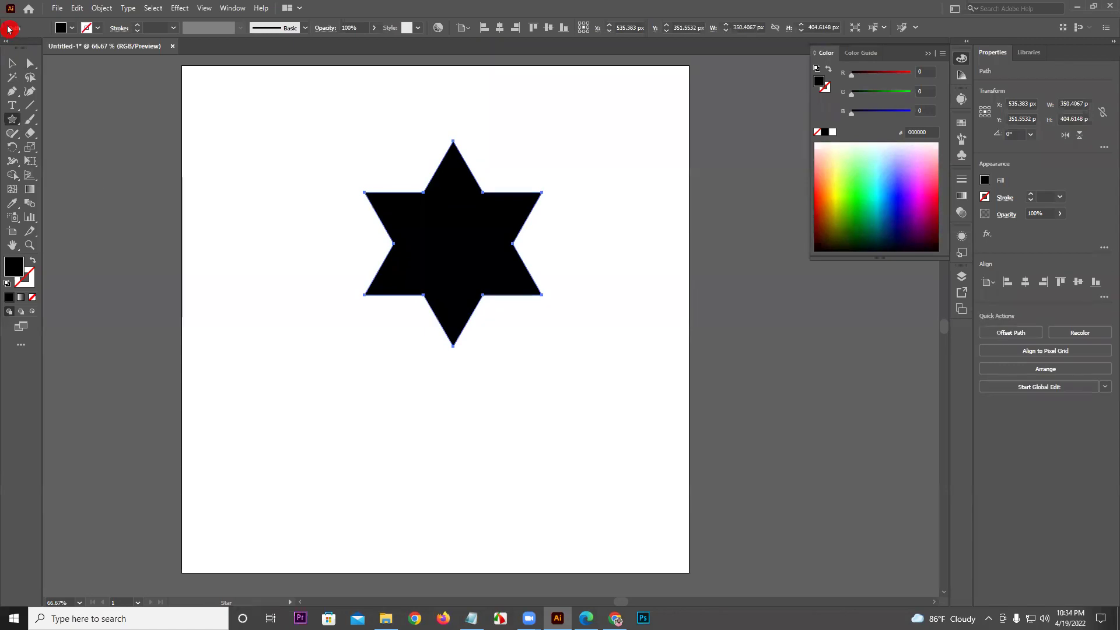
click(28, 64)
drag(454, 150, 492, 163)
click(493, 163)
drag(435, 278, 421, 308)
key(Delete)
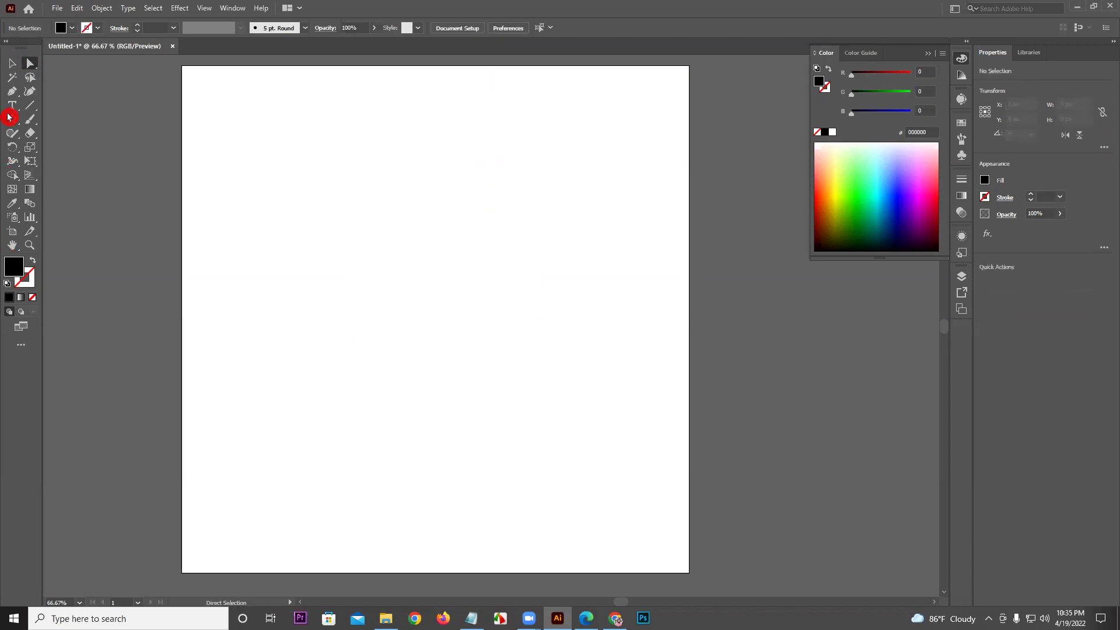
drag(9, 120, 53, 118)
click(12, 92)
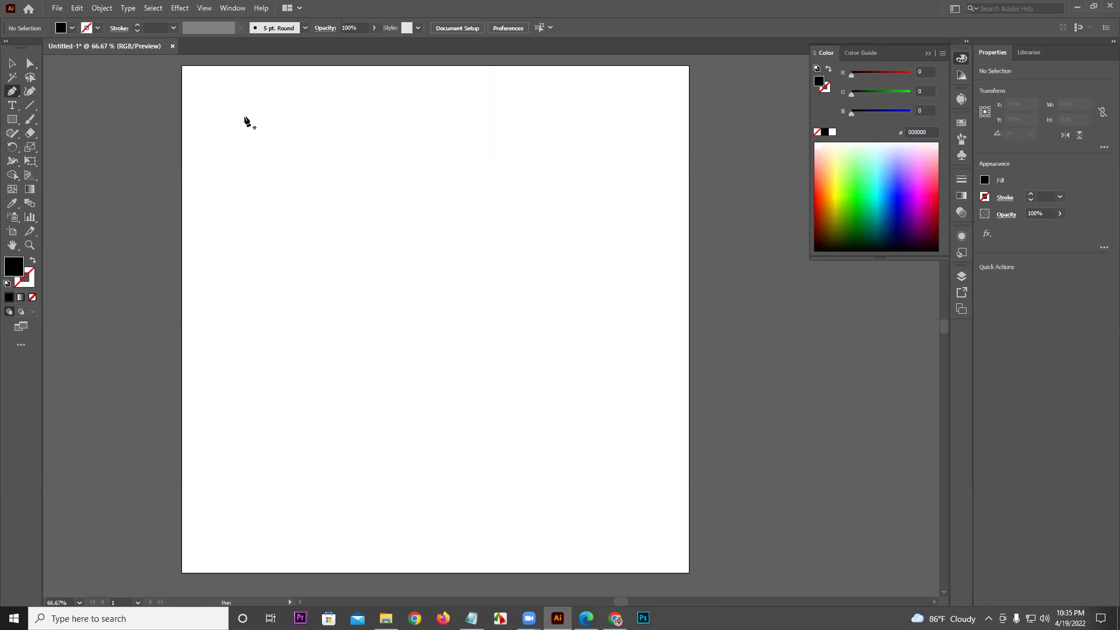
click(264, 178)
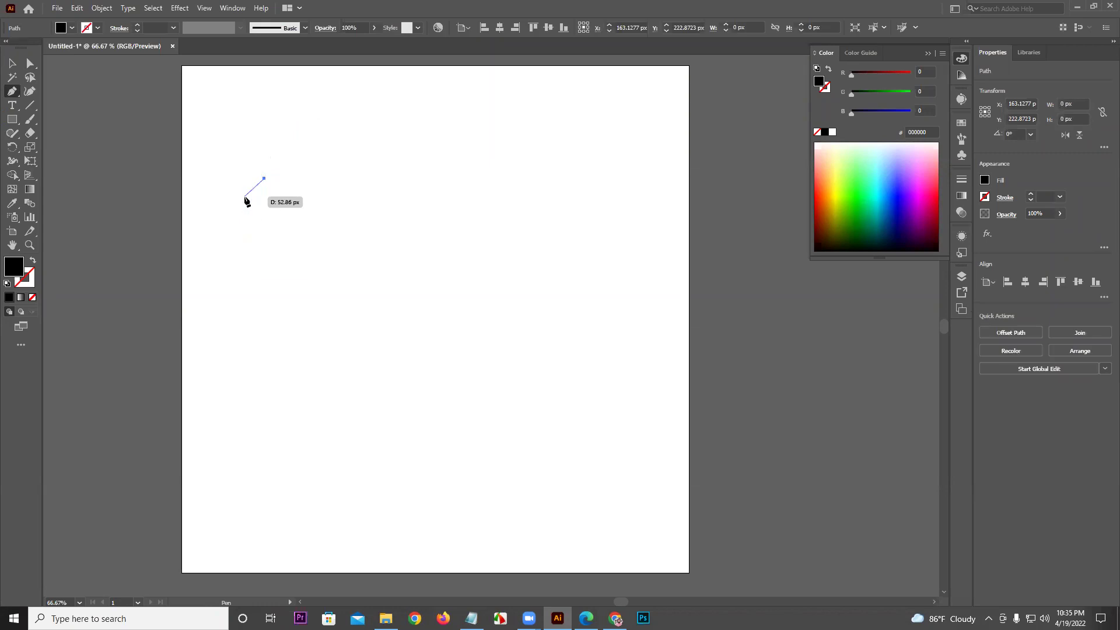
click(459, 167)
click(415, 355)
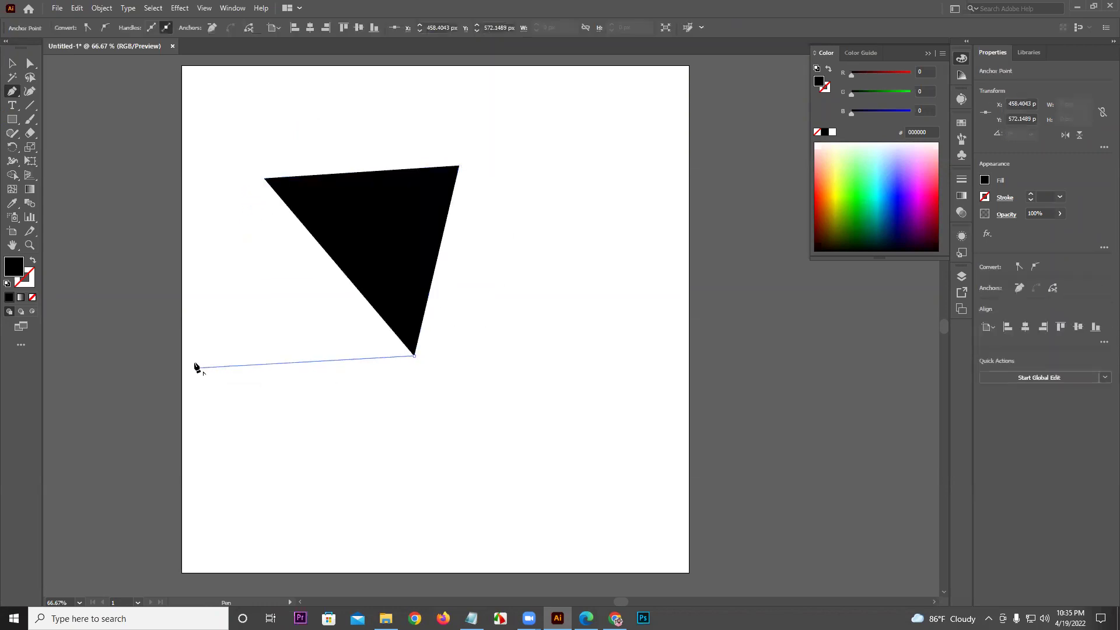
click(197, 368)
click(263, 178)
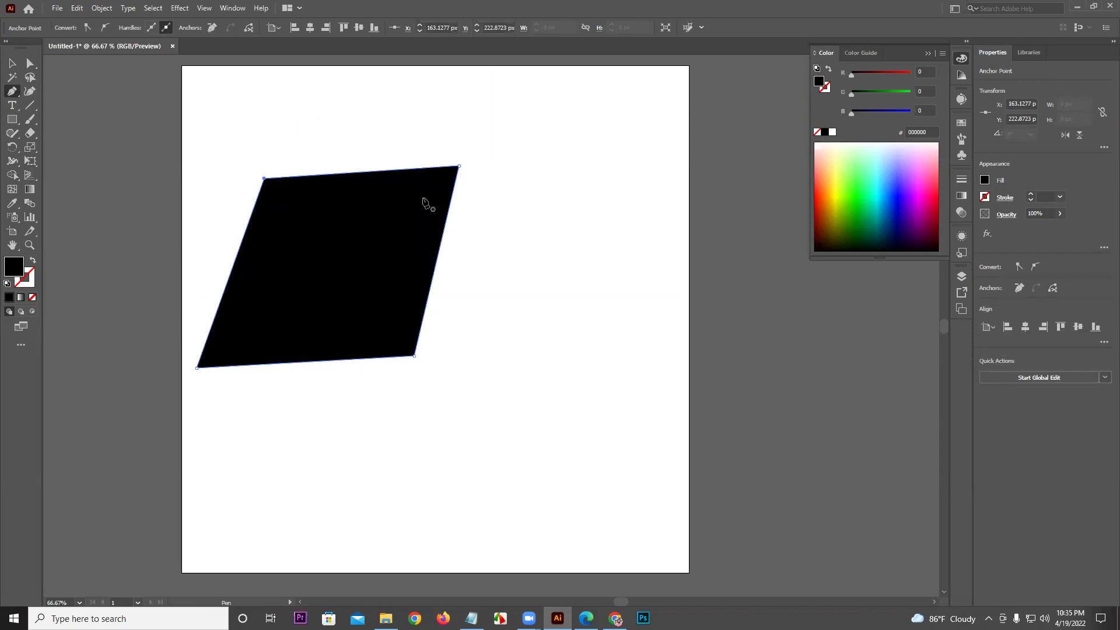
key(Delete)
key(Delete)
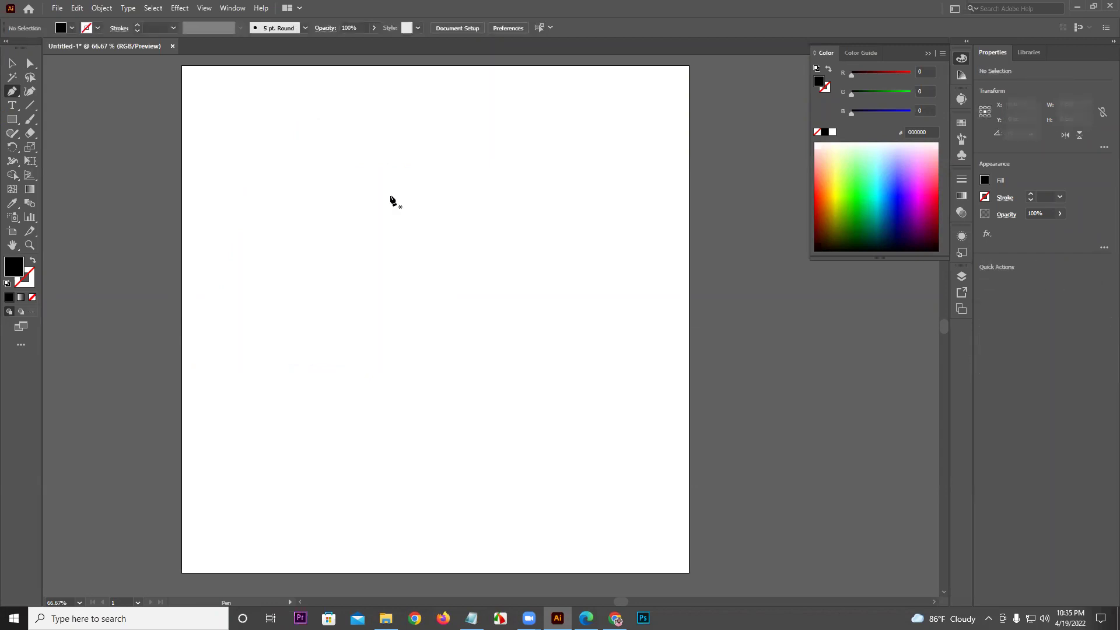
drag(518, 178, 577, 292)
key(ctrl+z)
drag(496, 262, 574, 340)
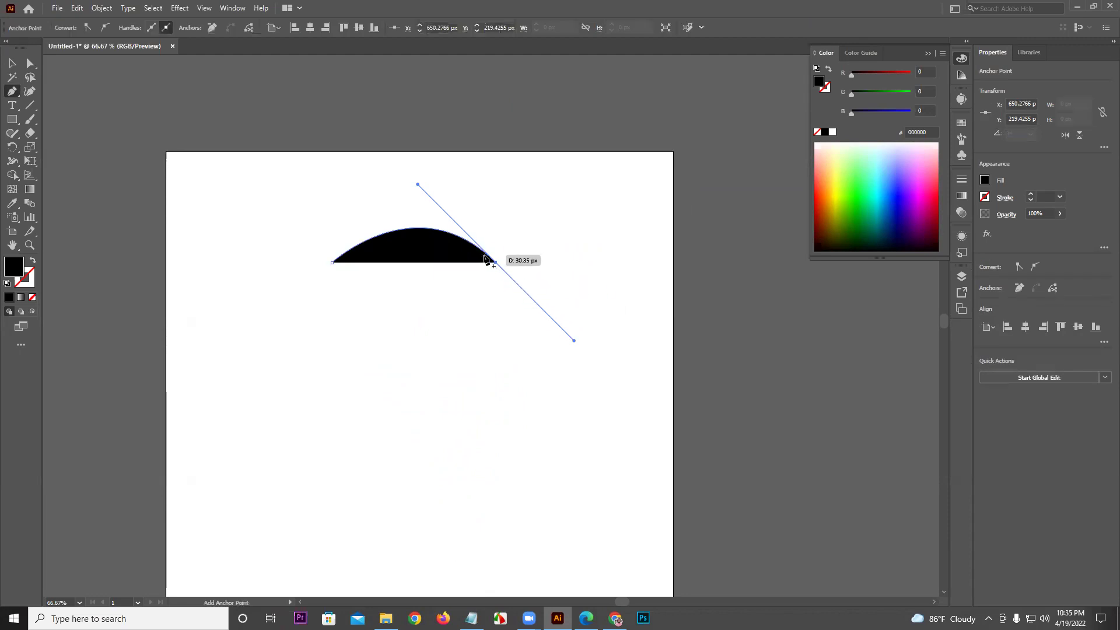
key(ctrl)
drag(574, 341, 613, 292)
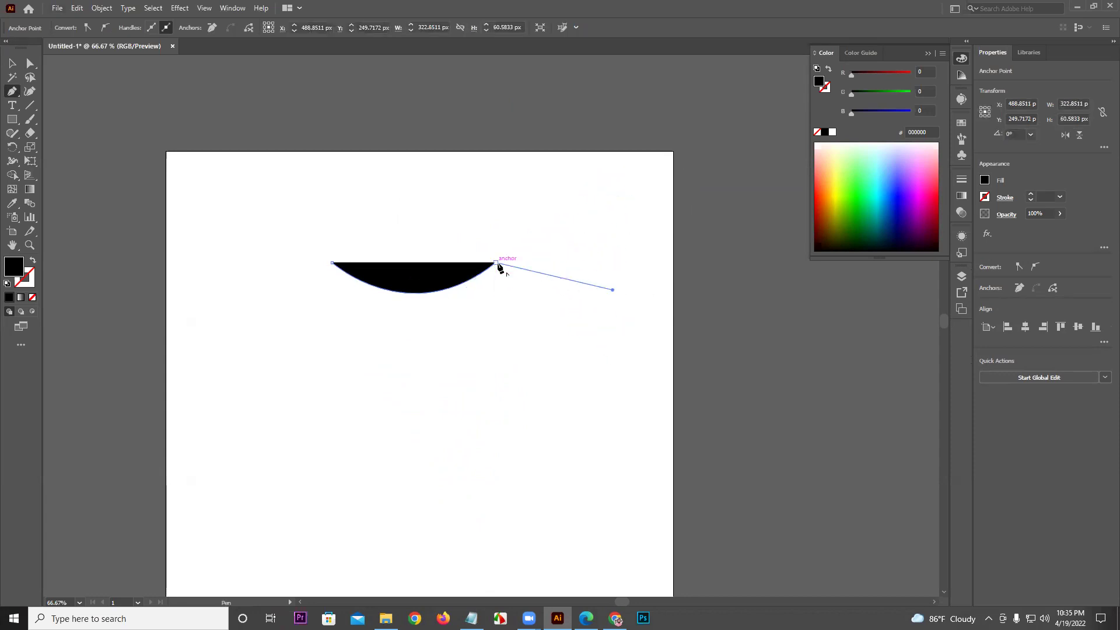
drag(500, 268, 510, 210)
click(495, 206)
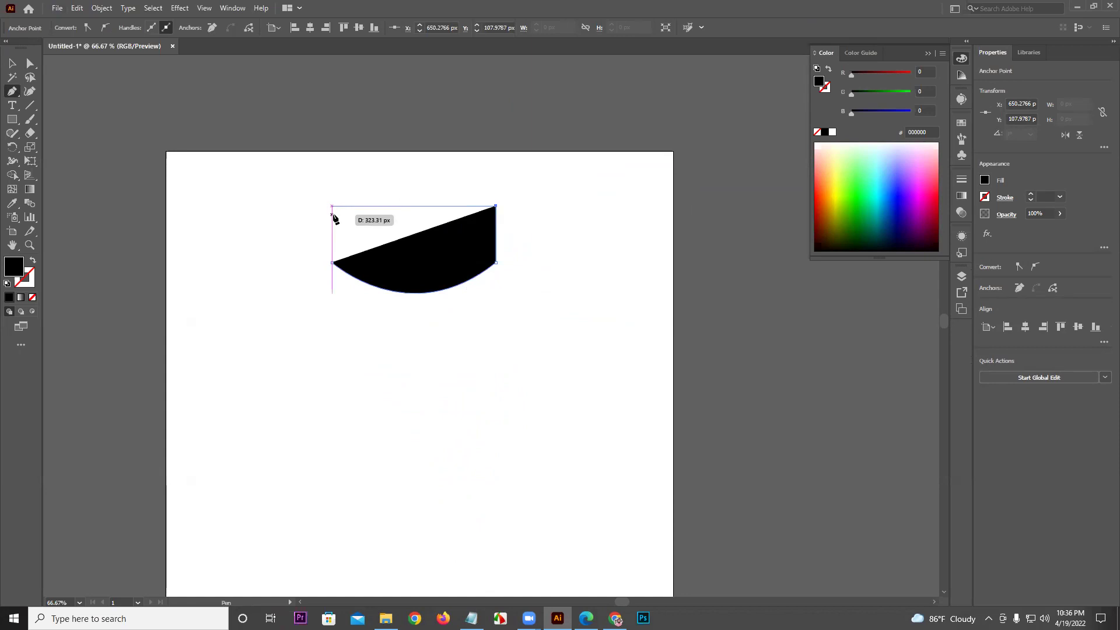
click(332, 212)
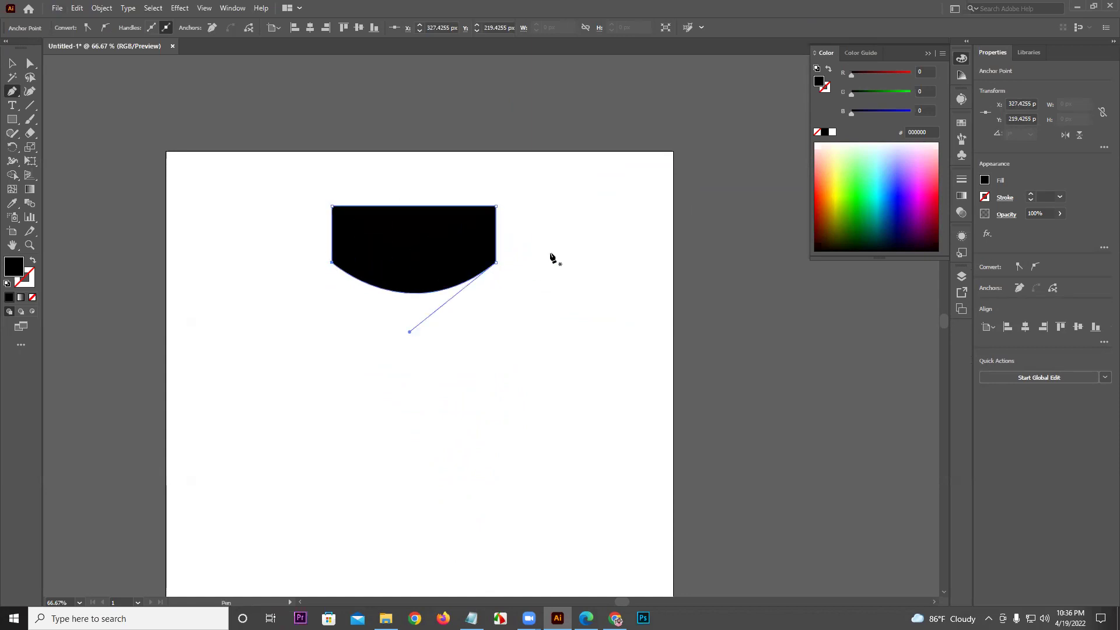
scroll(577, 206, down, 2)
key(ctrl+z)
key(ctrl+z)
key(ctrl+z)
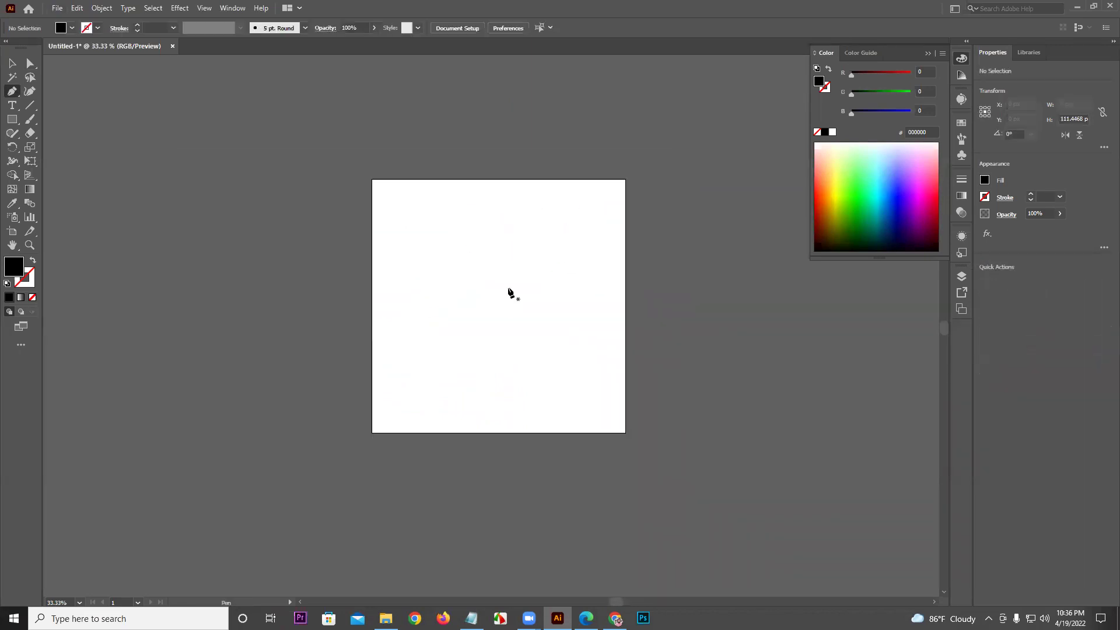
Draw a closed Pen path with a curved wave top across the artboard's lower half
drag(545, 345, 462, 260)
scroll(365, 309, up, 1)
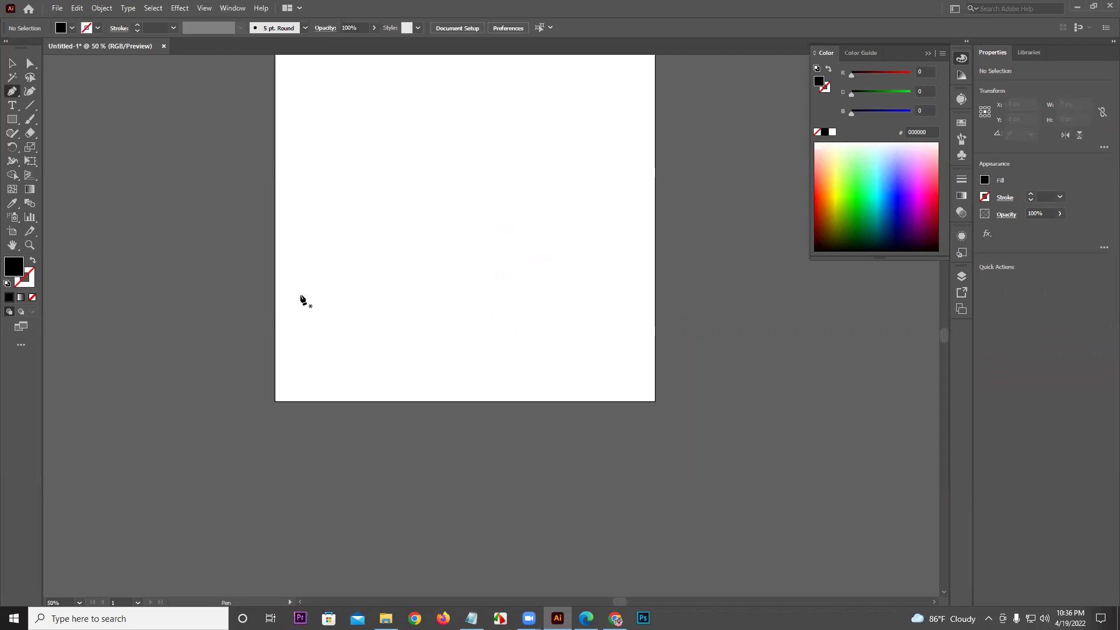
click(275, 287)
drag(439, 287, 528, 326)
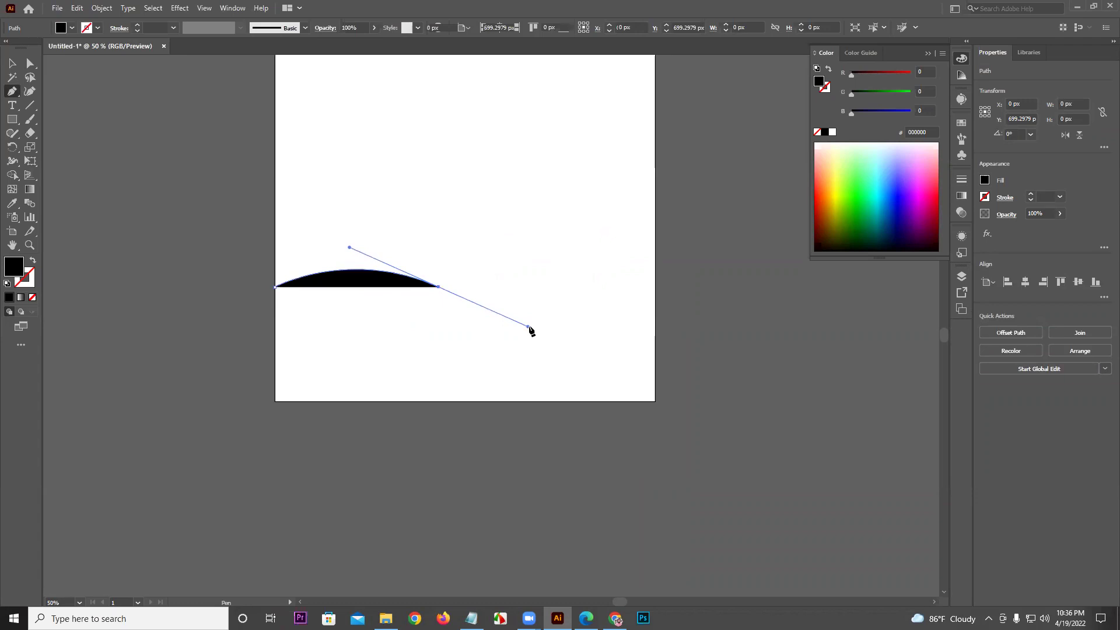
drag(654, 286, 682, 264)
click(655, 285)
click(655, 400)
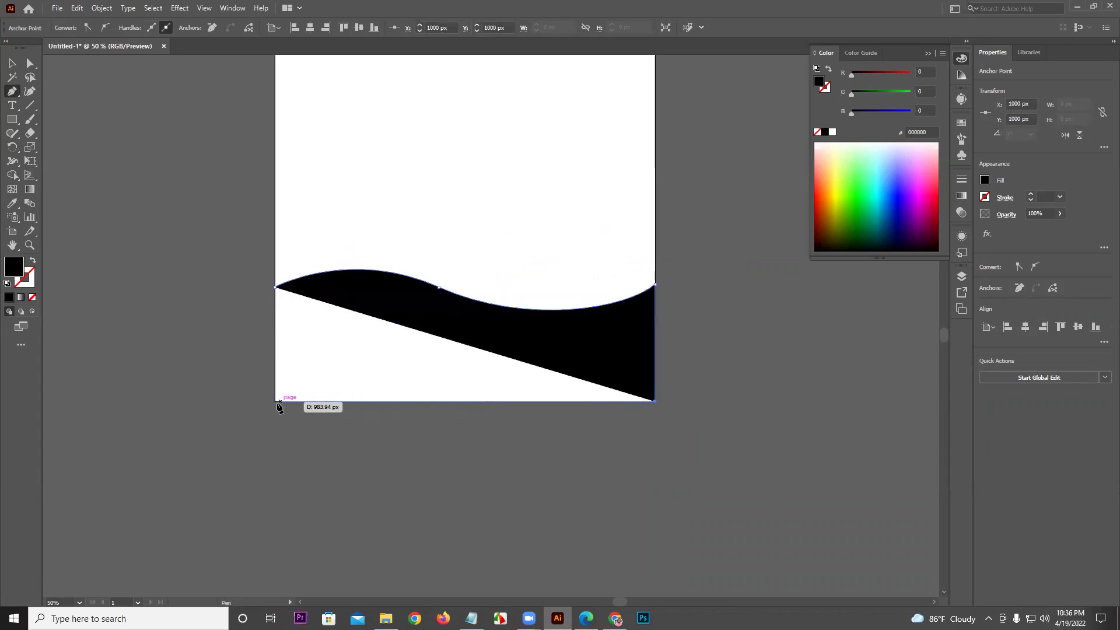
click(275, 401)
click(274, 287)
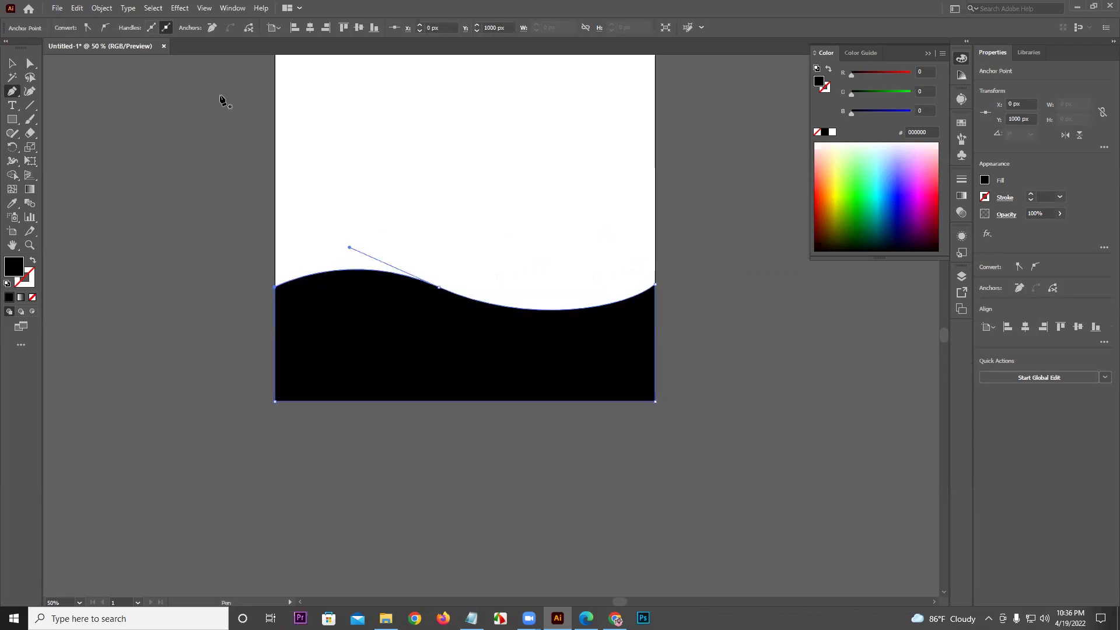
Shift the wave's middle anchor right and adjust its handles into a smooth S-curve
click(31, 63)
scroll(492, 293, up, 1)
click(424, 286)
drag(424, 286, 456, 291)
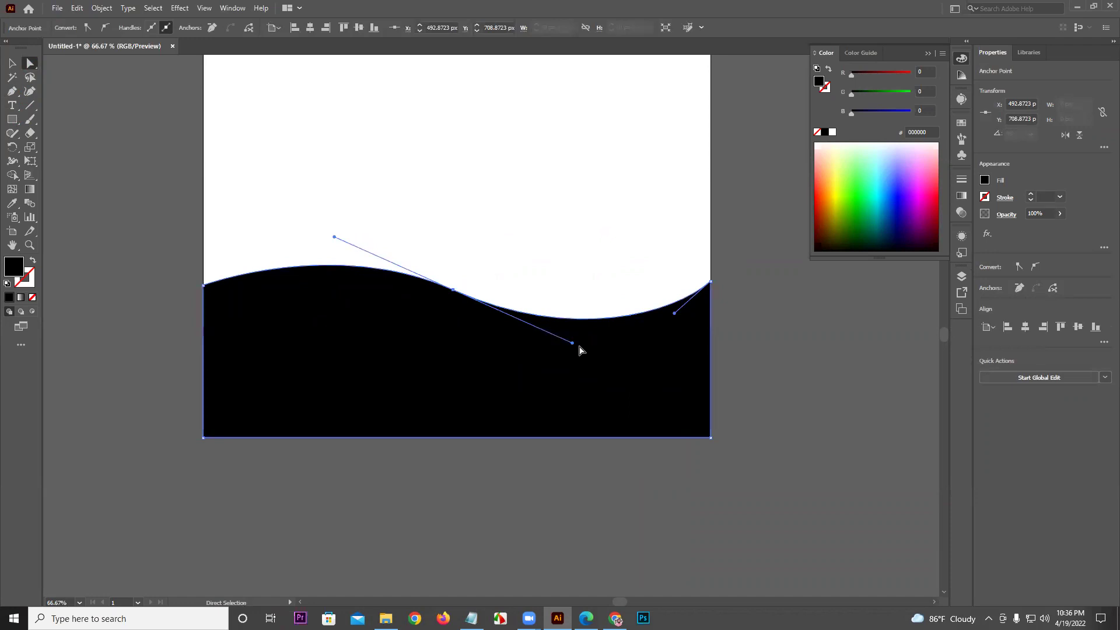
drag(572, 343, 529, 349)
click(502, 263)
click(490, 337)
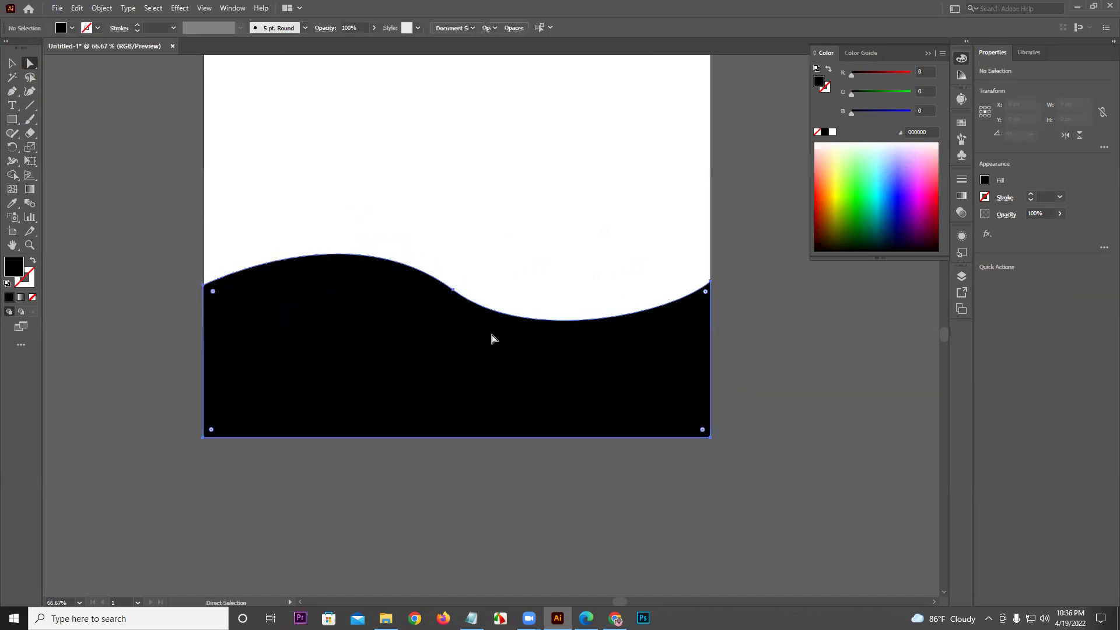
click(453, 290)
drag(528, 346, 555, 351)
Fill the wave shape with blue 0000FF
click(543, 295)
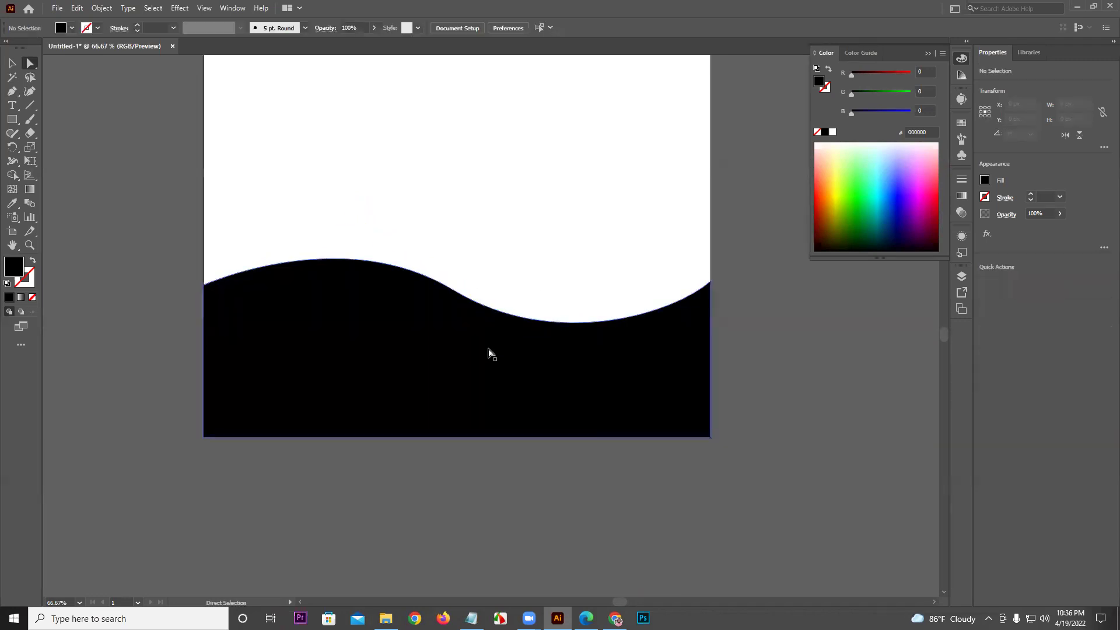
click(490, 353)
drag(900, 115, 975, 106)
Make a mirrored copy of the blue wave with Transform > Reflect > Copy
click(545, 205)
ctrl+click(439, 379)
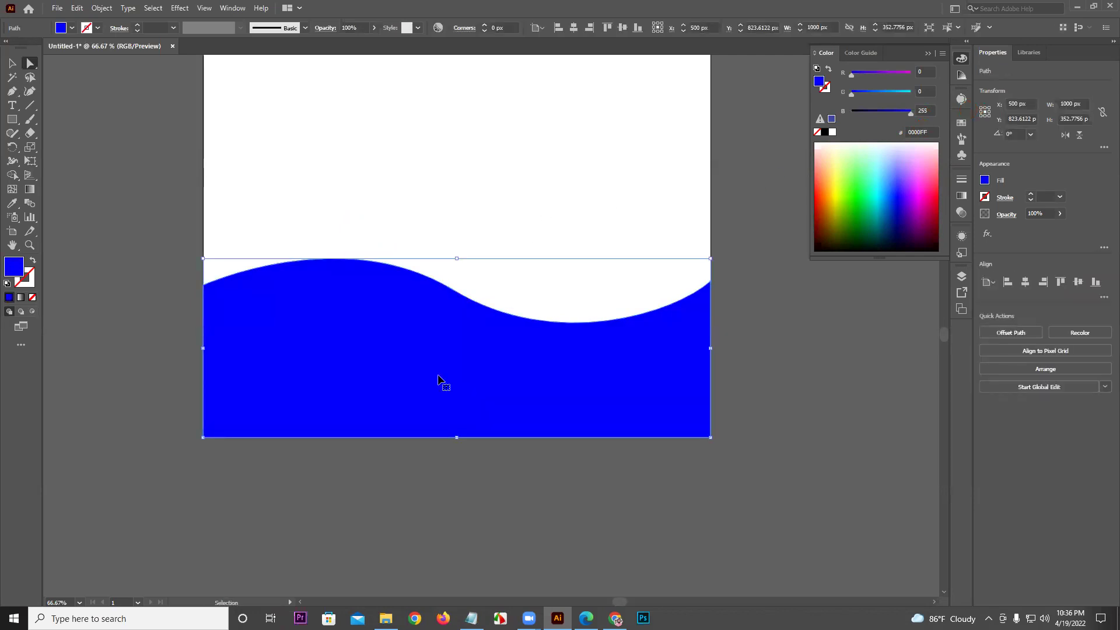
click(12, 63)
ctrl+click(413, 292)
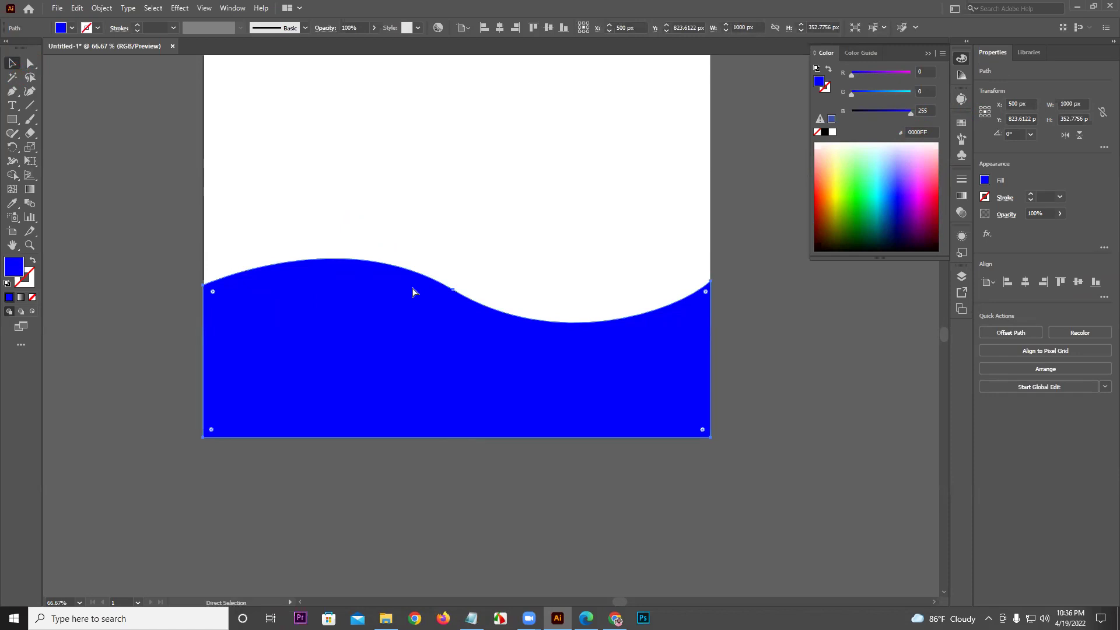
right_click(654, 343)
mouse_move(713, 268)
click(829, 310)
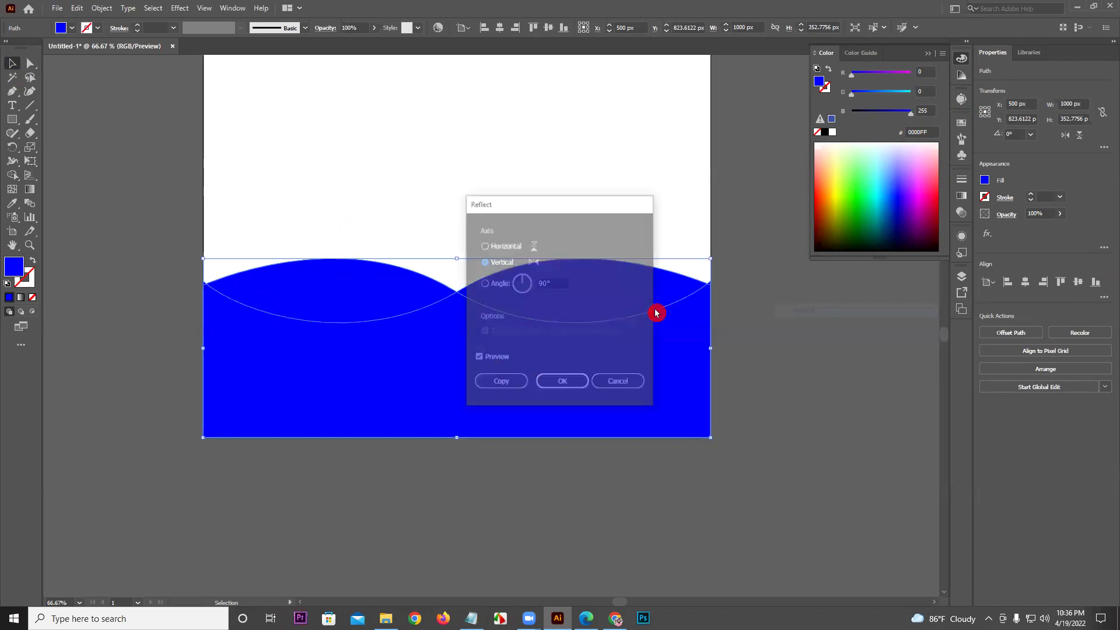
click(562, 381)
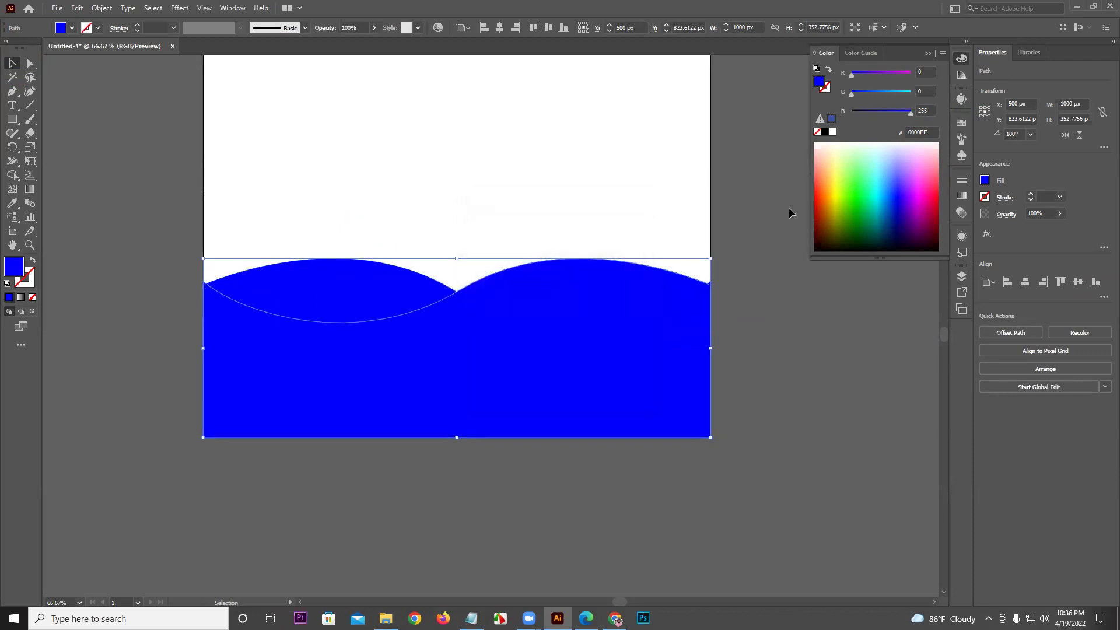
Color the mirrored copy purple and move it down into the wave's dip
drag(901, 87, 911, 73)
click(593, 142)
drag(592, 287, 586, 312)
drag(911, 74, 886, 75)
click(539, 241)
Select both waves and delete purple pieces with the Shape Builder, undoing the lens removal
key(ctrl+a)
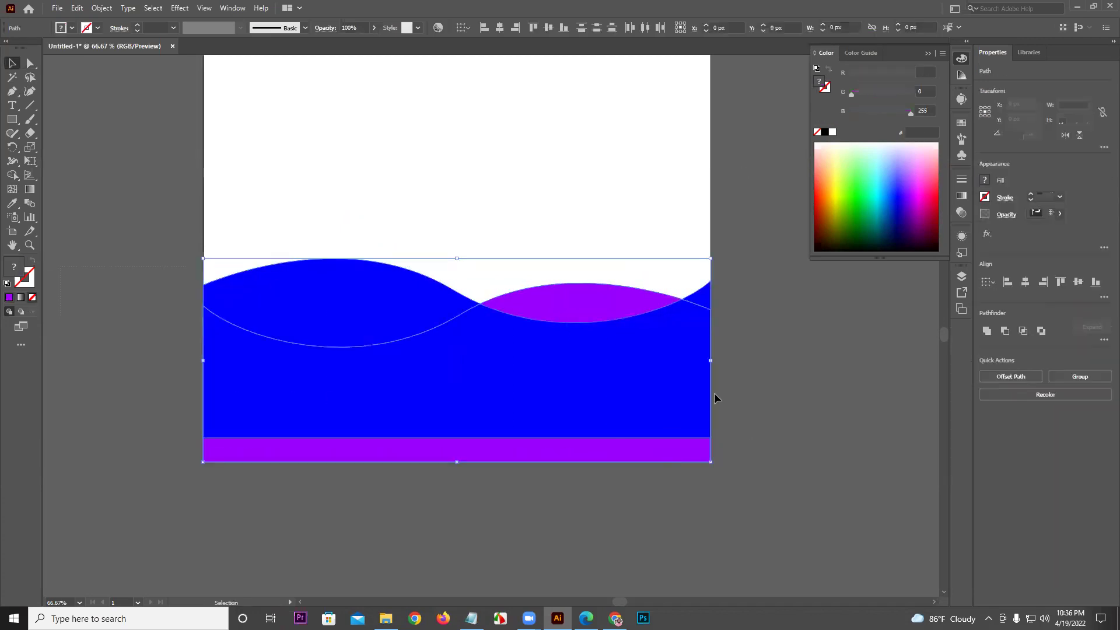
click(14, 177)
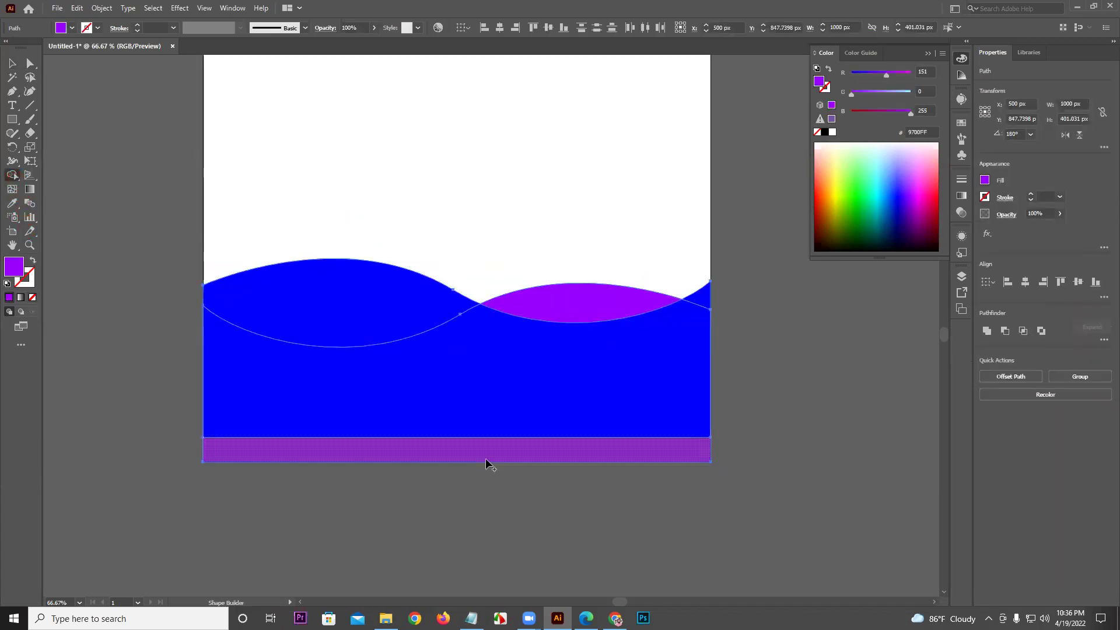
alt+click(488, 458)
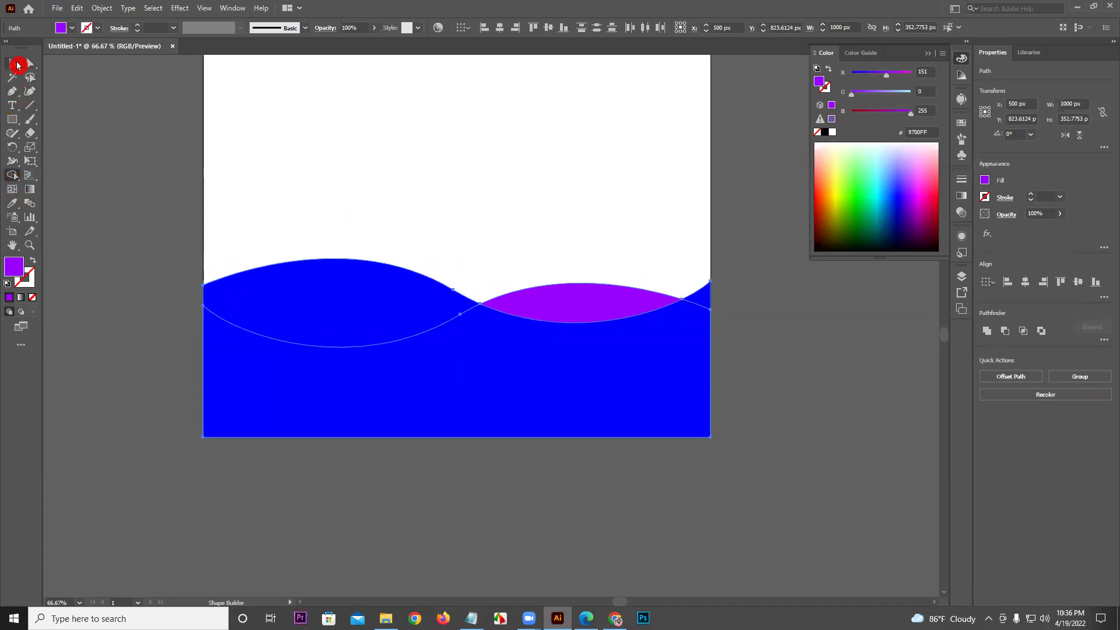
alt+click(565, 308)
key(ctrl+z)
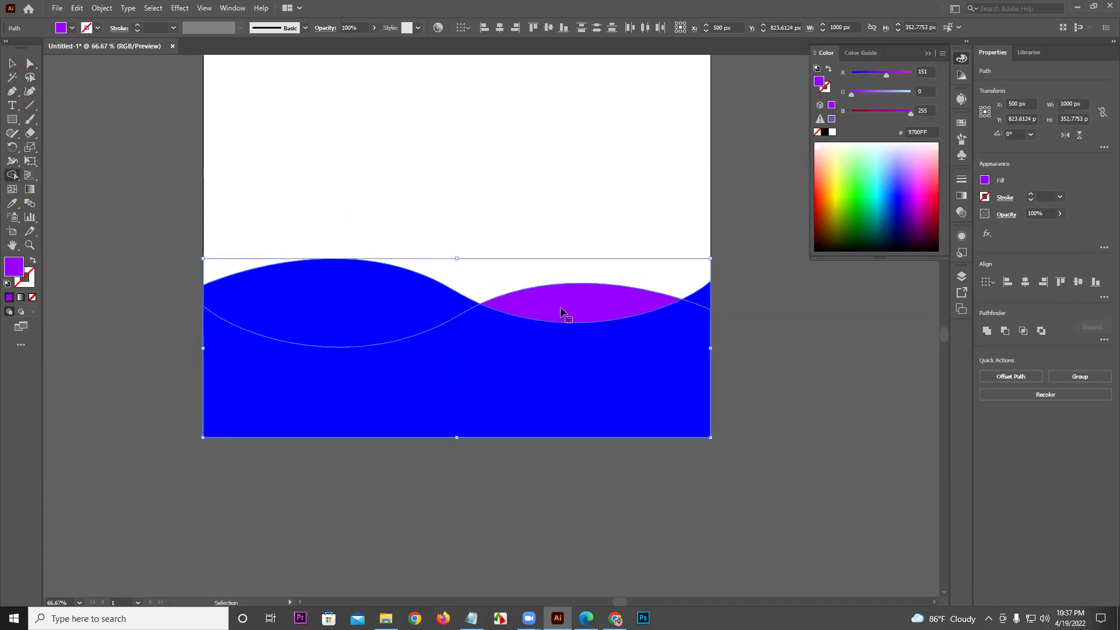
Nudge the purple lens up, then select and delete all the wave artwork
click(26, 69)
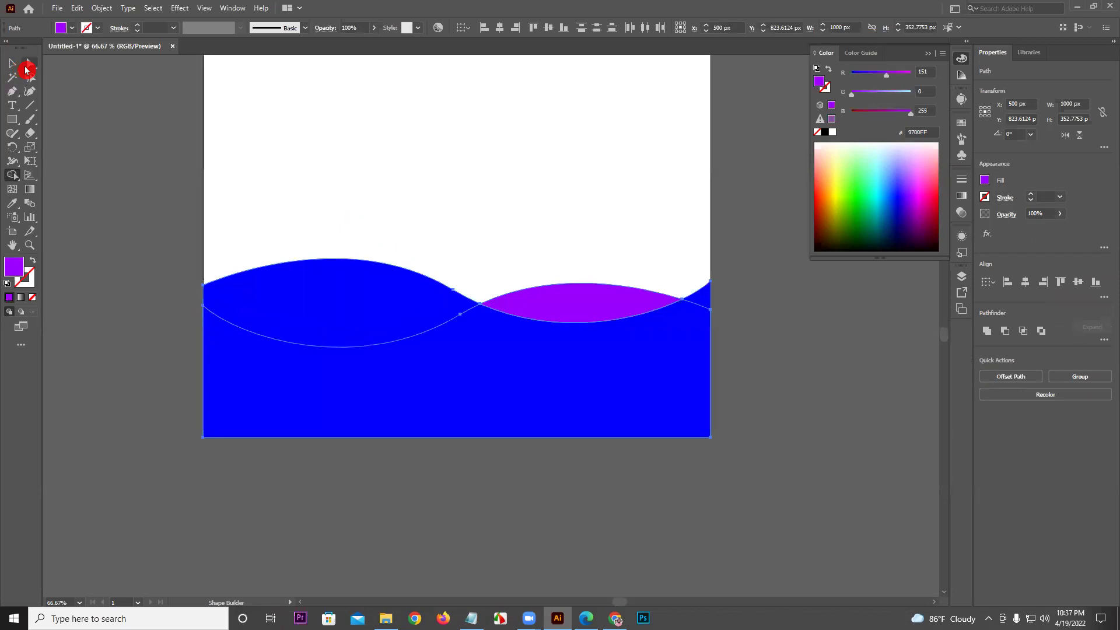
click(350, 250)
drag(618, 303, 617, 299)
key(ctrl+shift+a)
key(ctrl+minus)
click(699, 330)
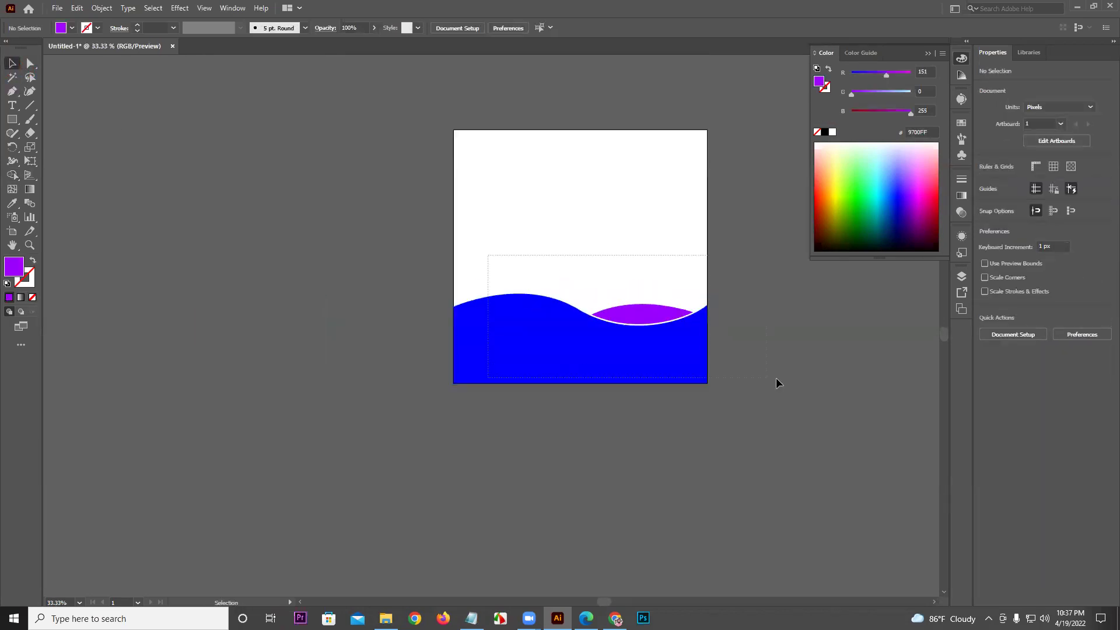
scroll(776, 366, up, 2)
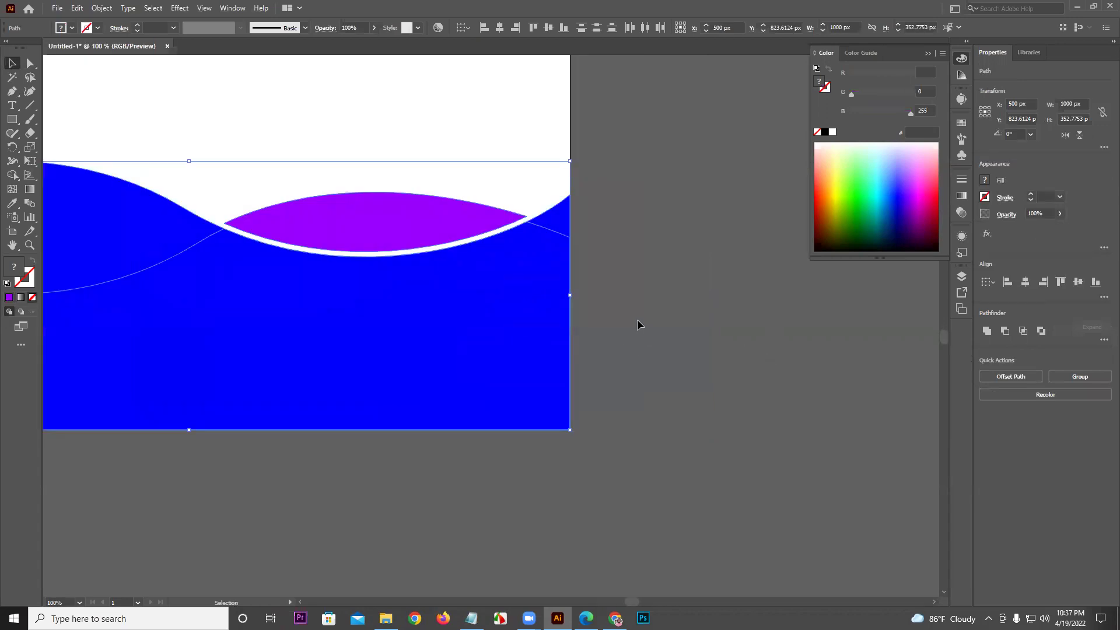
key(Delete)
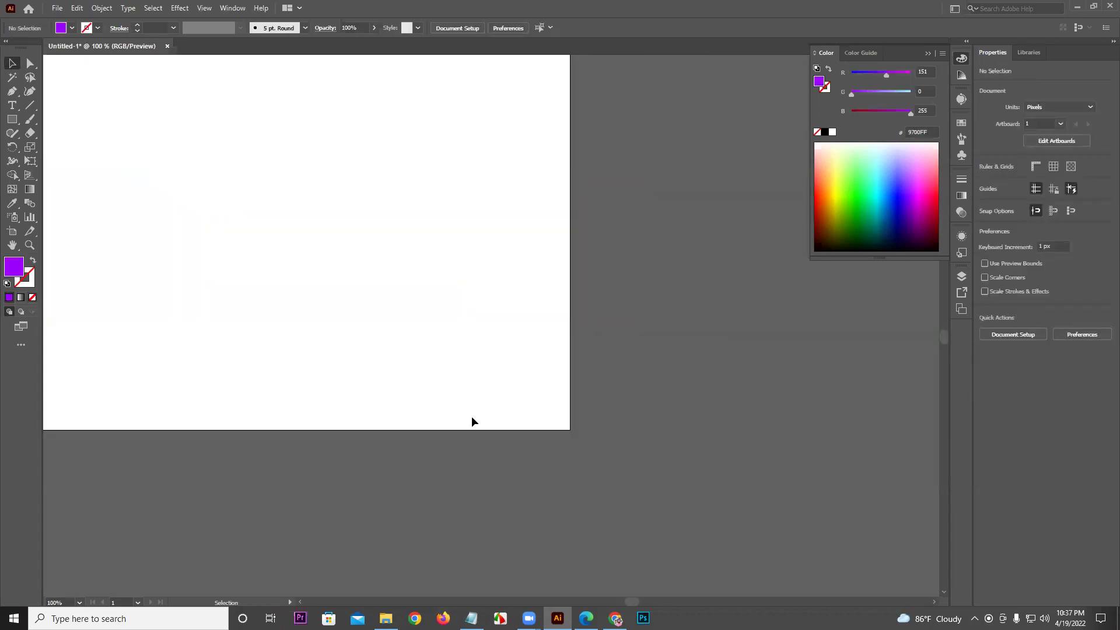
scroll(472, 421, down, 2)
drag(557, 433, 581, 392)
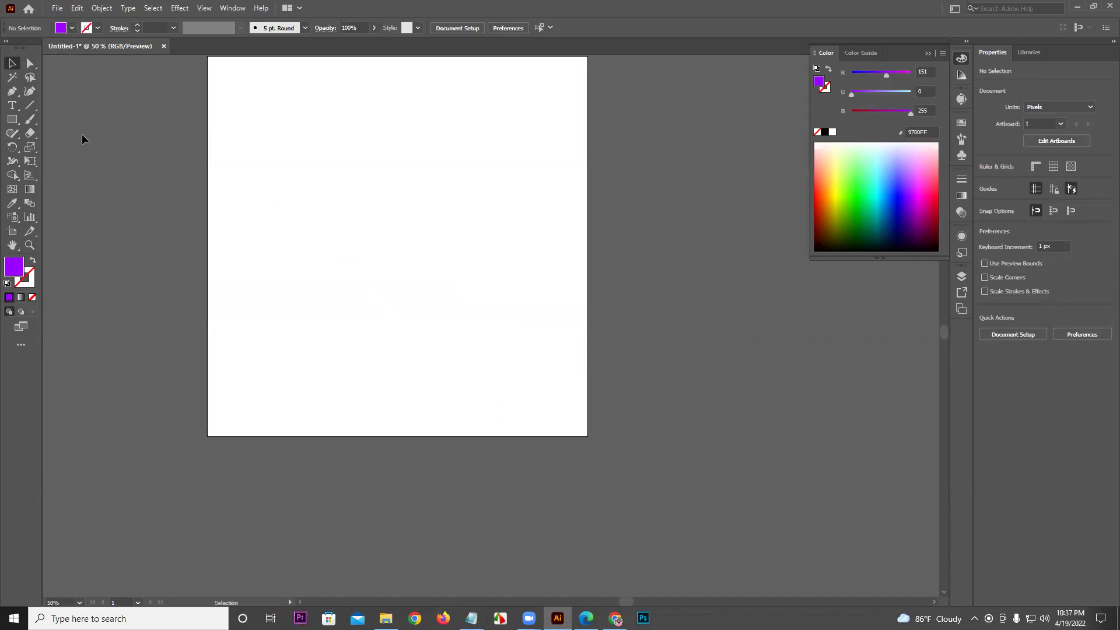
Draw a purple rectangle and place a blue copy offset up and to the right
click(12, 119)
scroll(367, 202, up, 1)
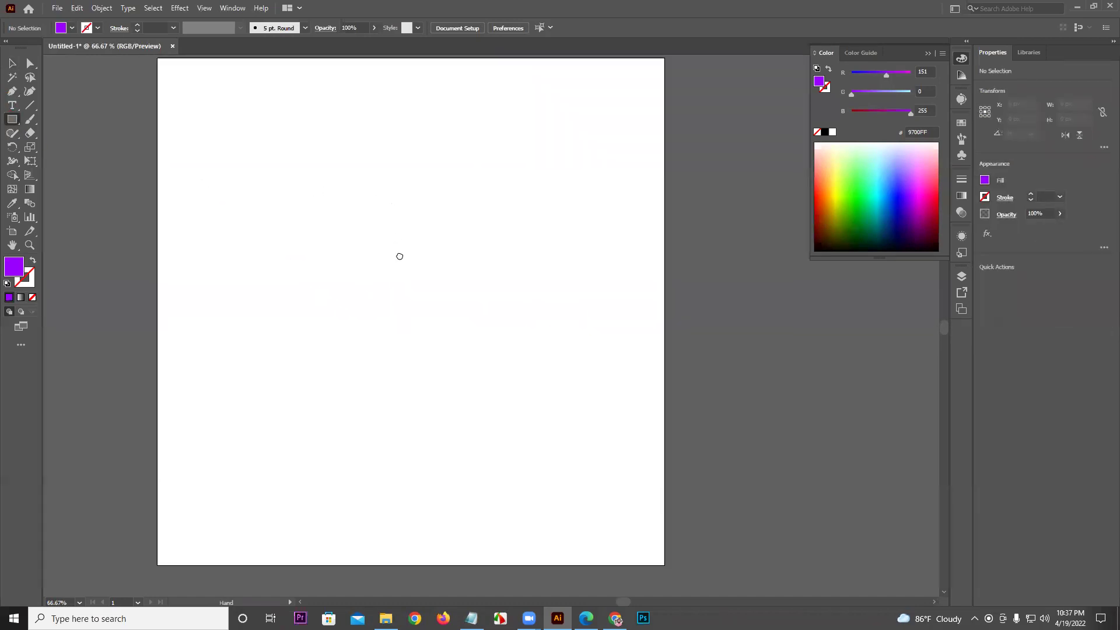
drag(330, 206, 487, 306)
key(v)
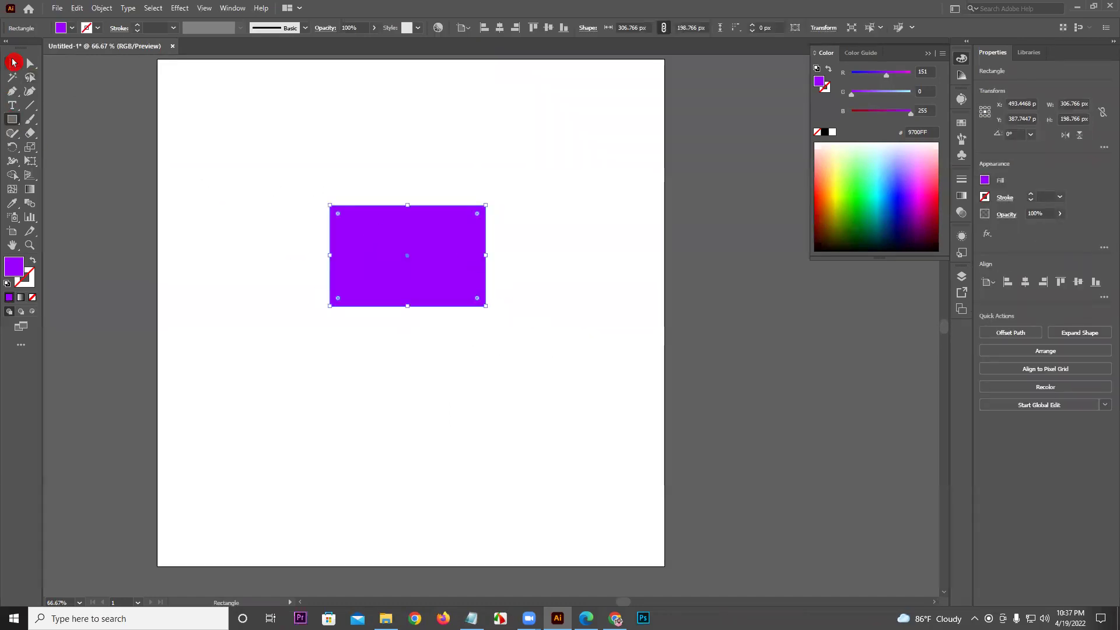
scroll(434, 203, up, 2)
scroll(435, 203, up, 1)
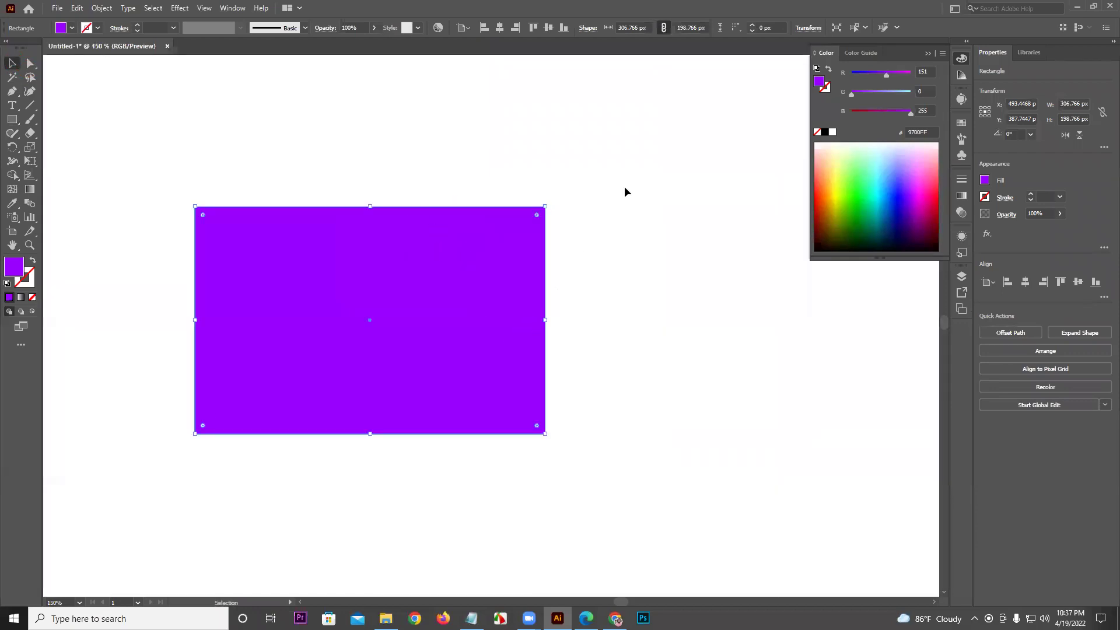
drag(422, 333, 469, 314)
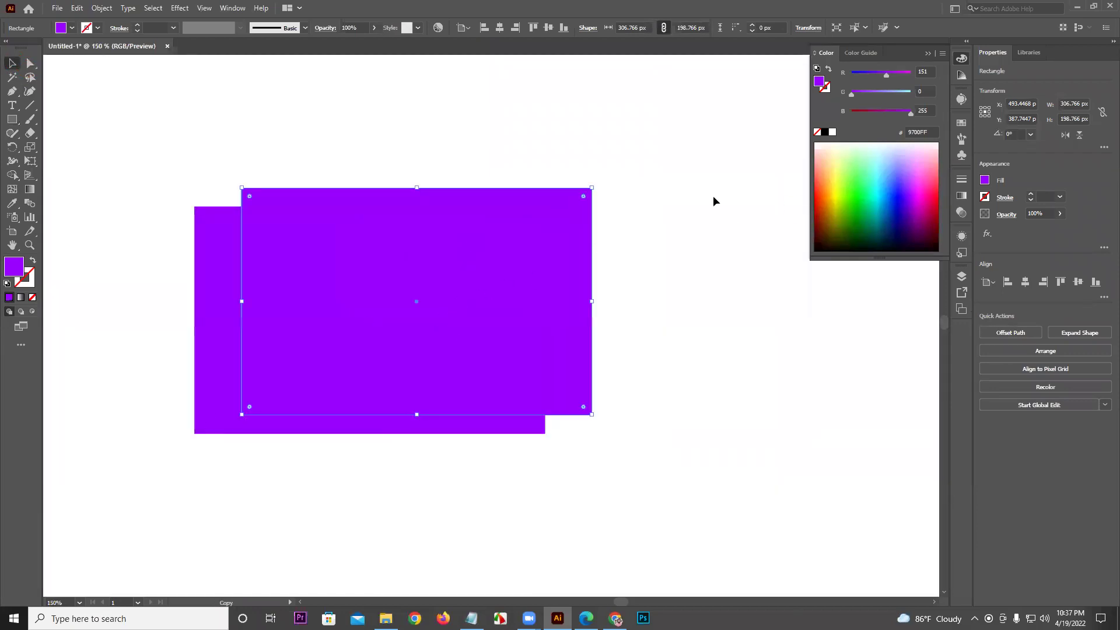
drag(888, 76, 753, 85)
Add black and red copies stepped up-right, then nudge the rectangles into place
drag(385, 322, 438, 289)
drag(891, 115, 840, 113)
drag(513, 239, 572, 194)
drag(853, 75, 962, 66)
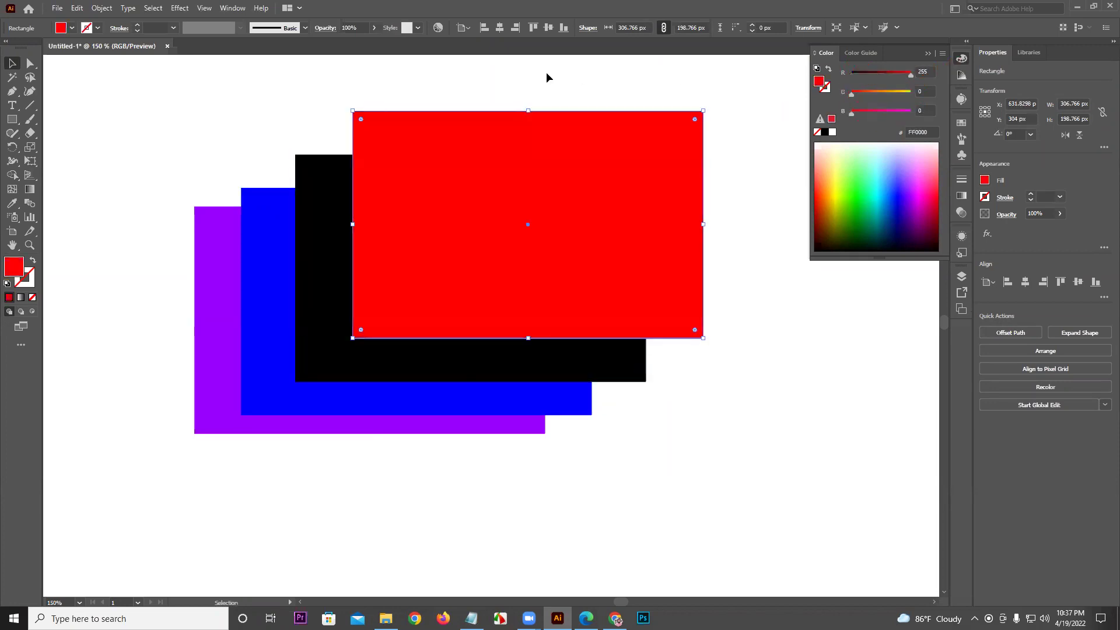
click(546, 72)
mouse_move(266, 332)
mouse_down()
mouse_move(250, 332)
mouse_move(273, 333)
mouse_move(258, 336)
mouse_up()
drag(388, 299, 343, 312)
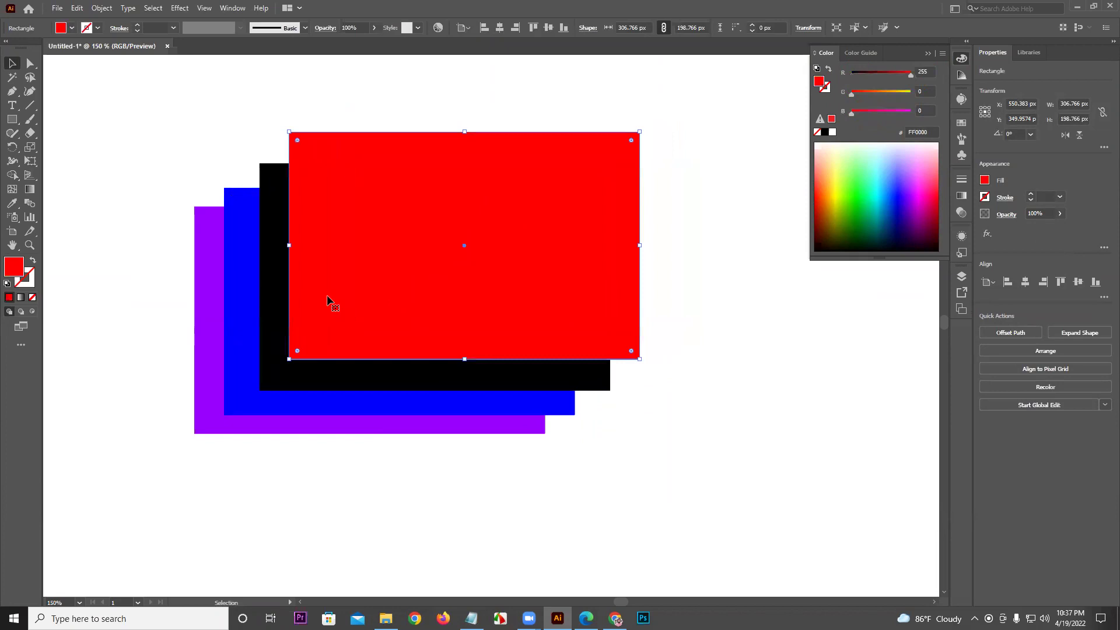
key(ctrl+shift+a)
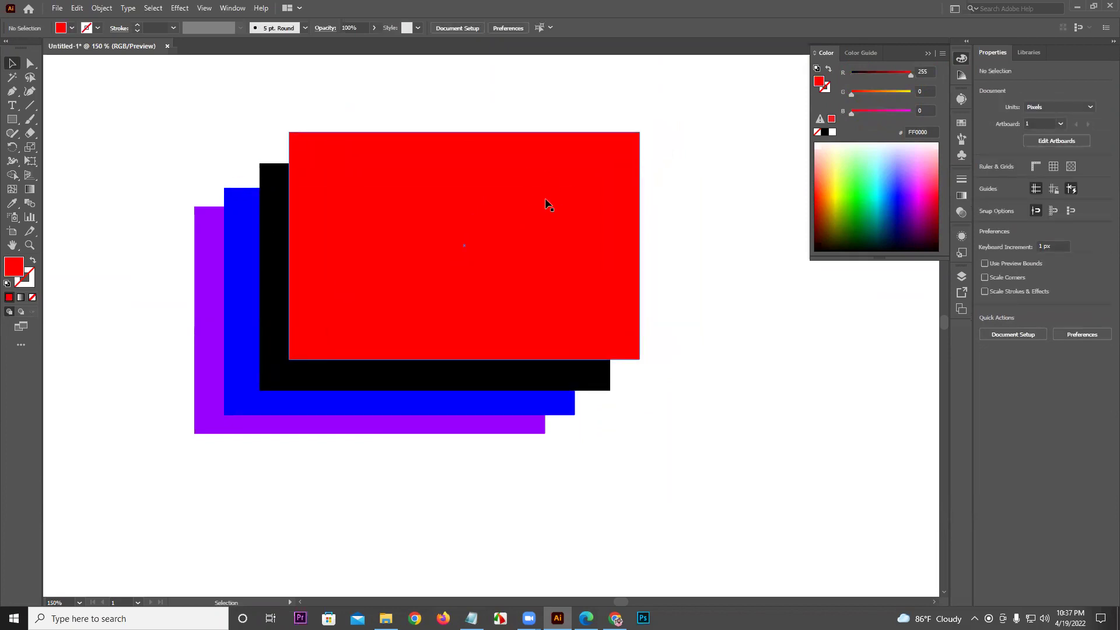
Drag the red rectangle to the bottom in the Layers panel, move it lower-left, and select it
click(1002, 330)
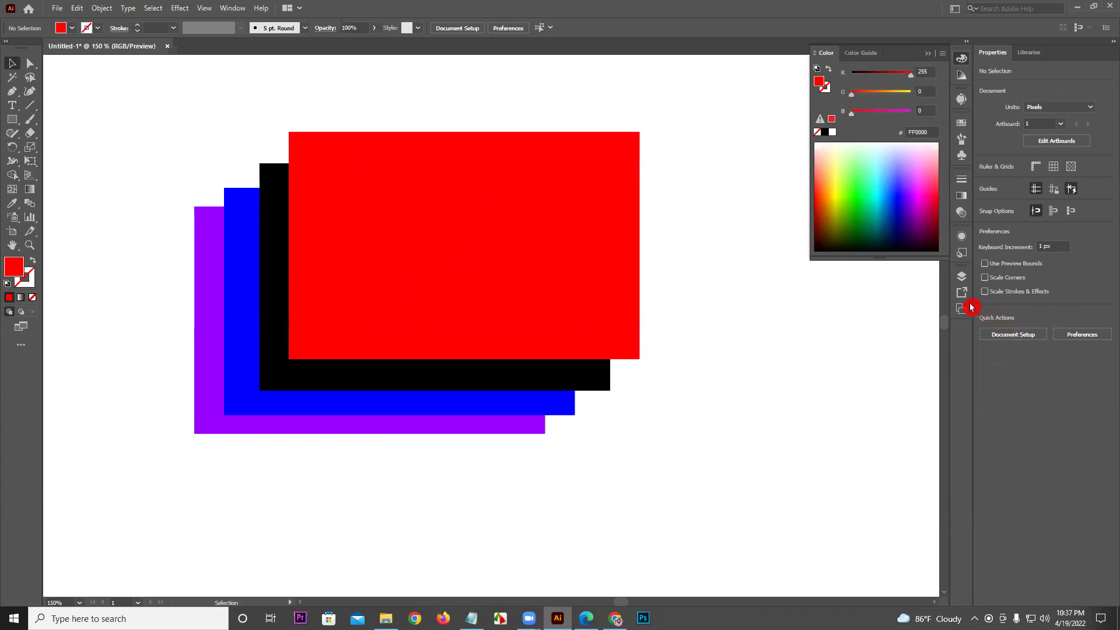
click(962, 282)
click(846, 288)
drag(892, 301, 893, 347)
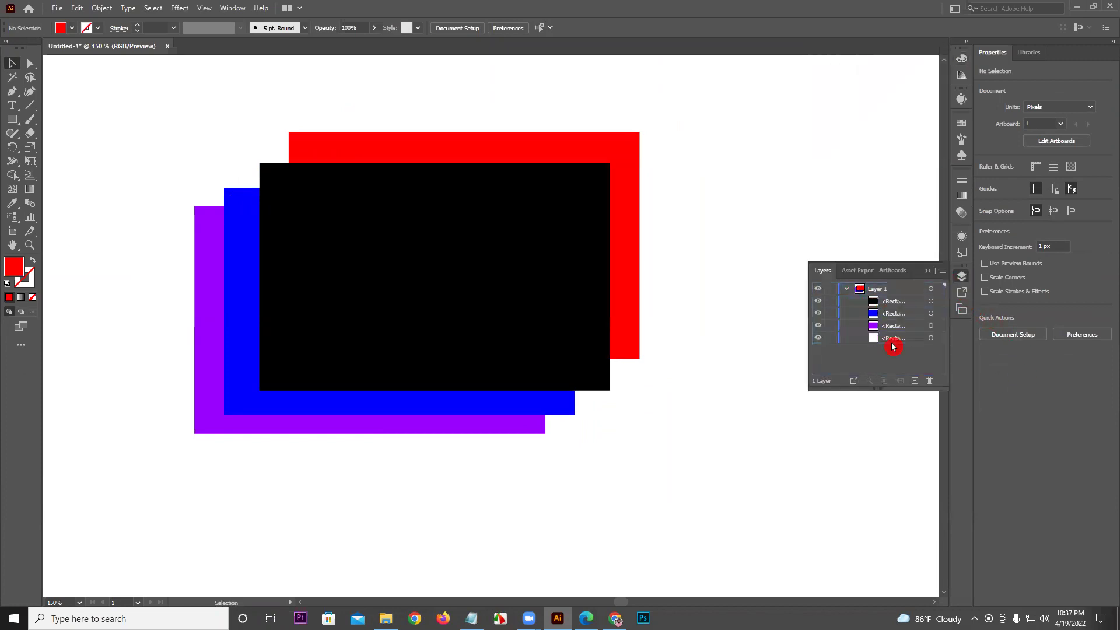
drag(612, 150, 487, 254)
click(918, 272)
click(933, 273)
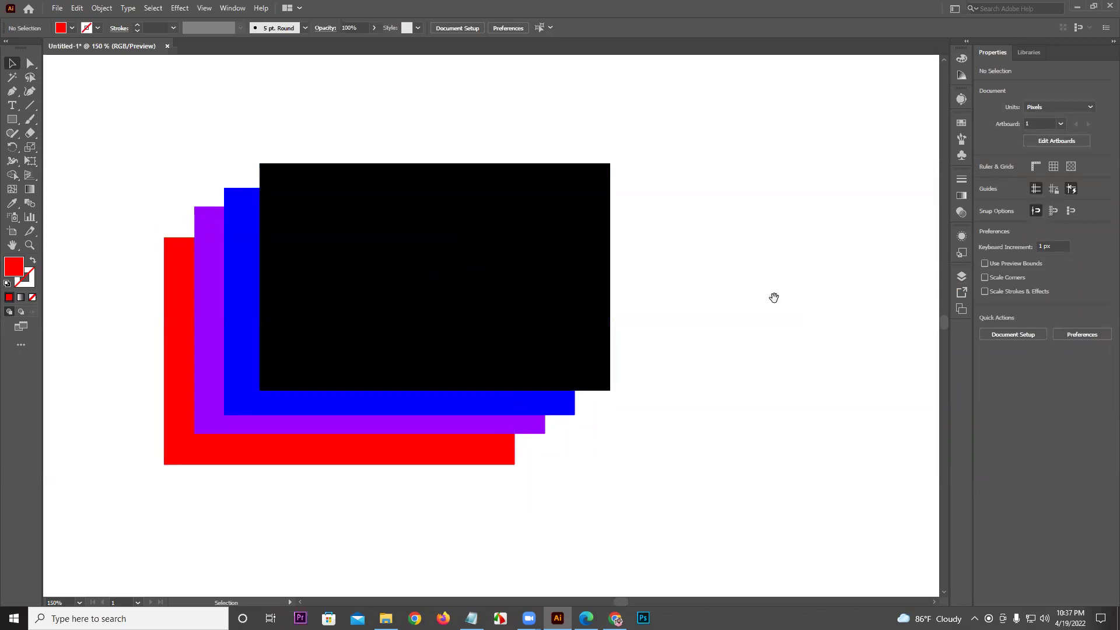
drag(774, 298, 854, 282)
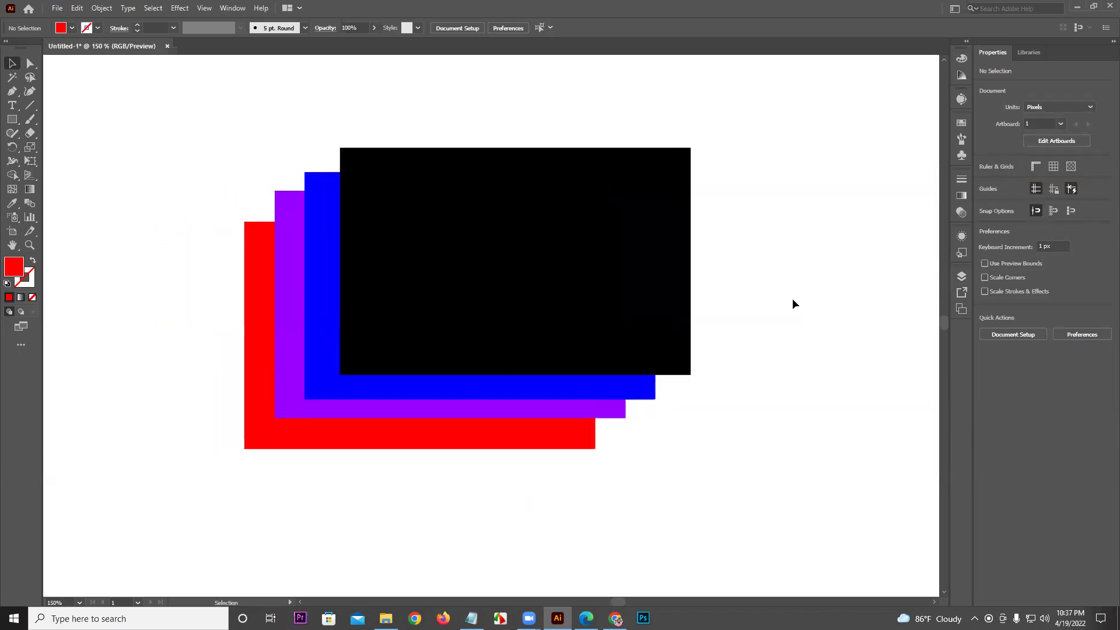
click(386, 431)
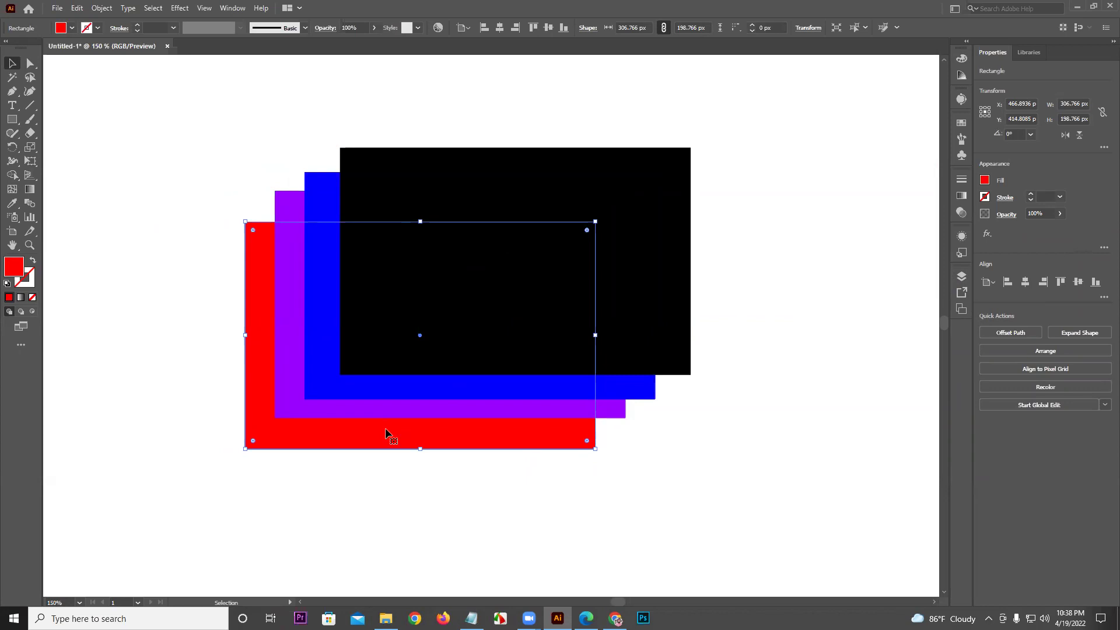
key(ctrl+bracketright)
key(ctrl+bracketright)
key(ctrl+bracketright)
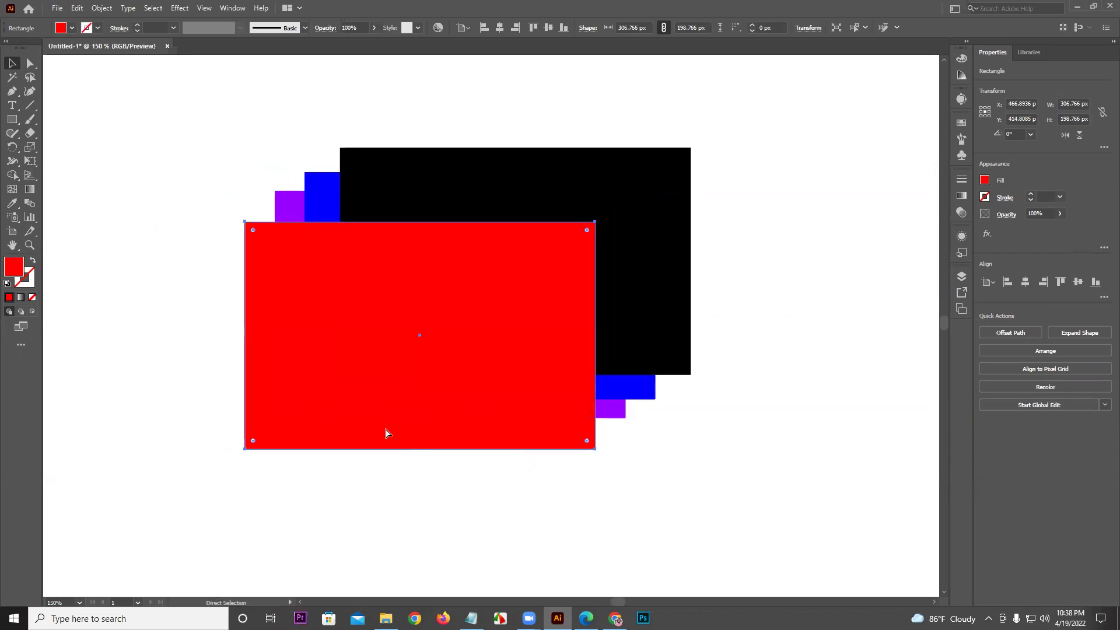
key(a)
key(ctrl+bracketleft)
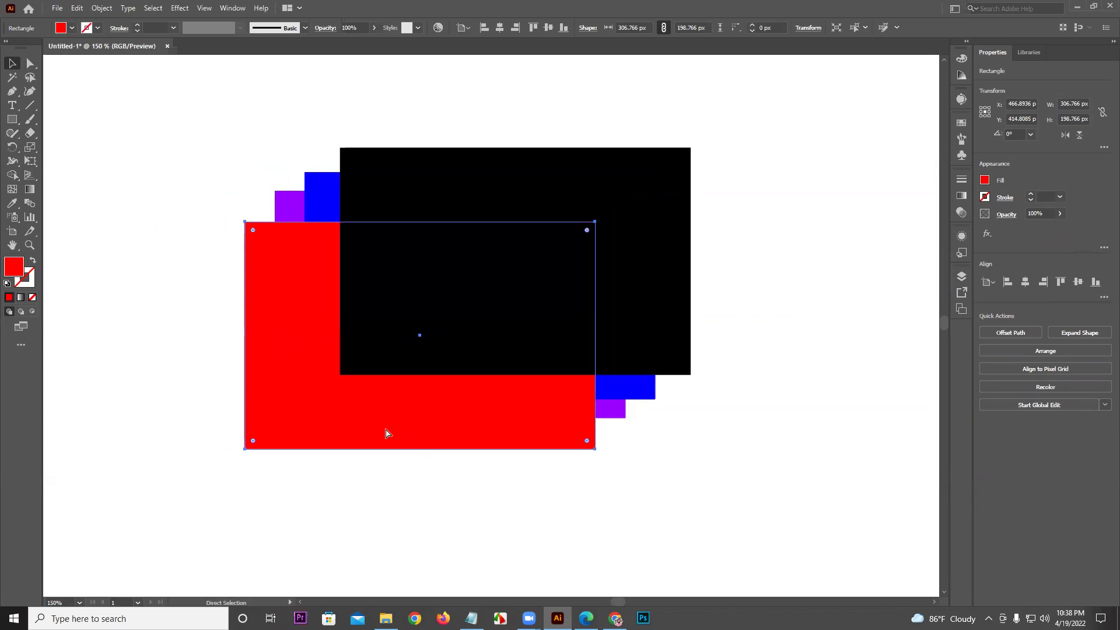
key(ctrl+bracketleft)
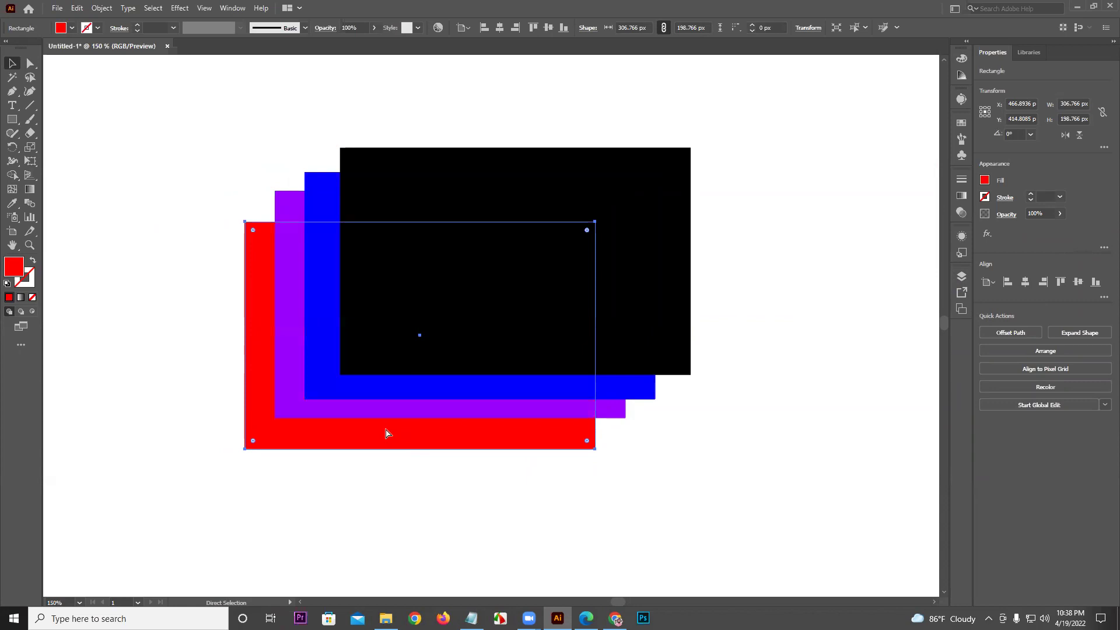
key(v)
key(ctrl)
key(ctrl+shift+bracketright)
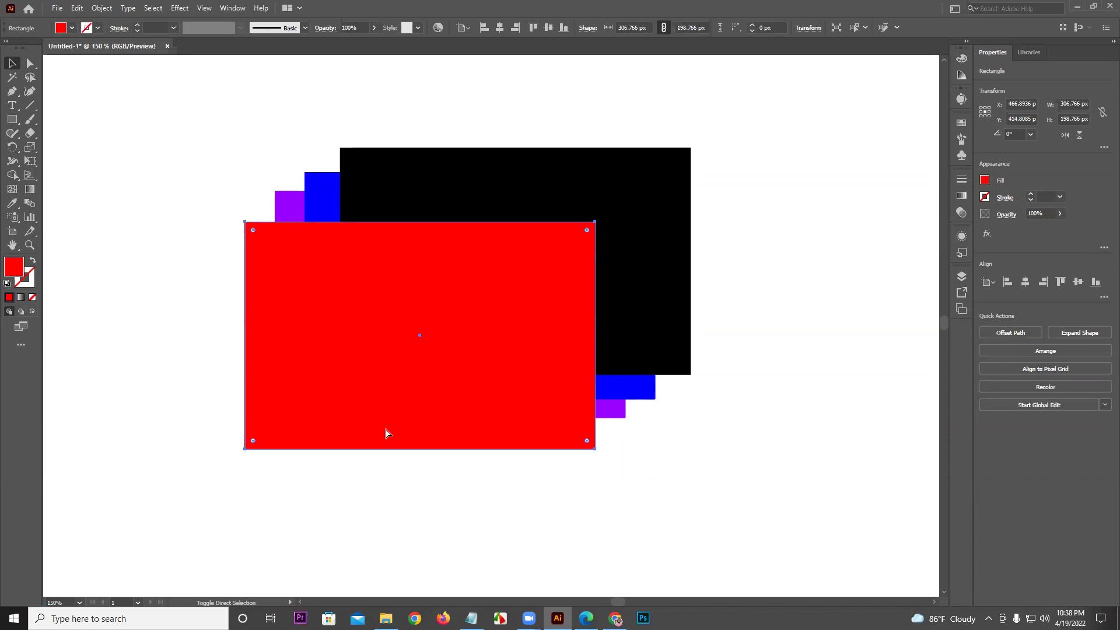
key(ctrl+shift+bracketleft)
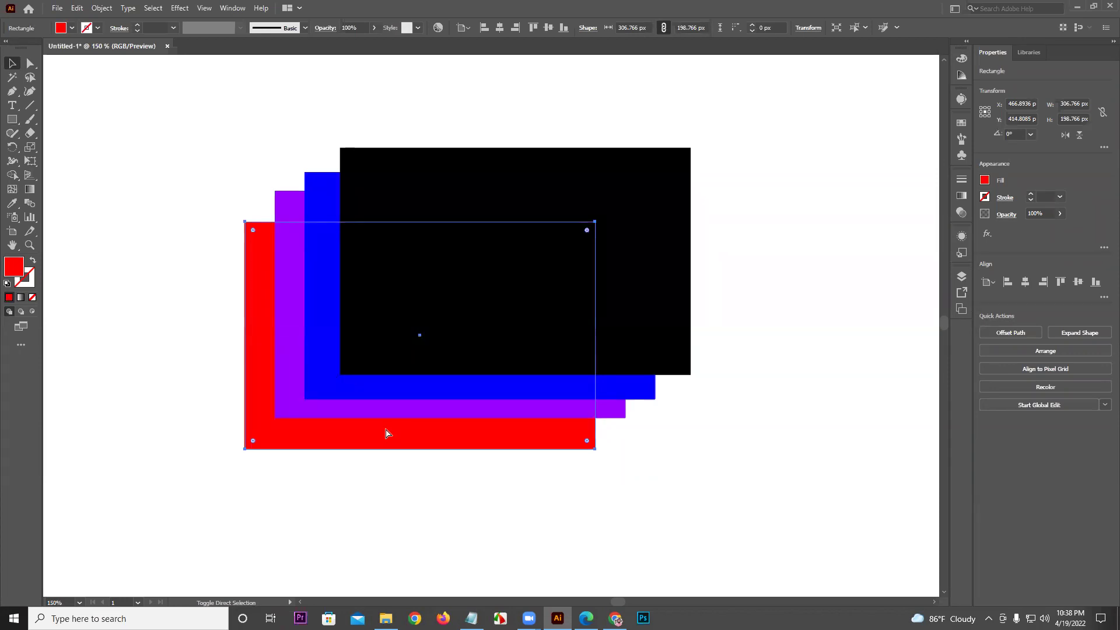
click(472, 498)
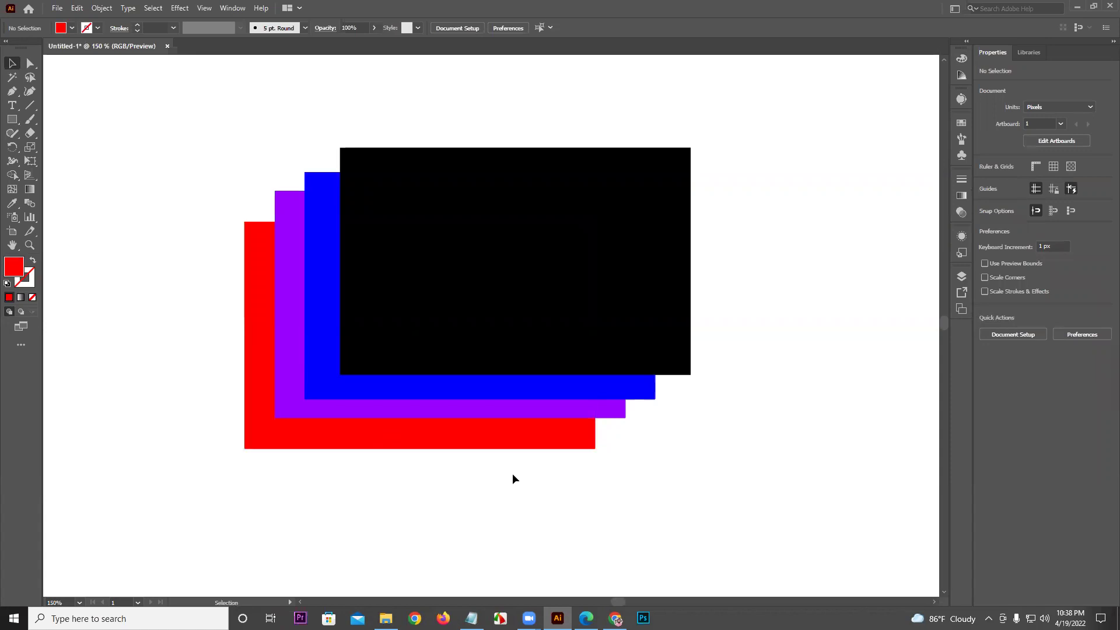
Try Arrange > Bring to Front, then Send to Back, on the red rectangle
click(268, 261)
right_click(268, 261)
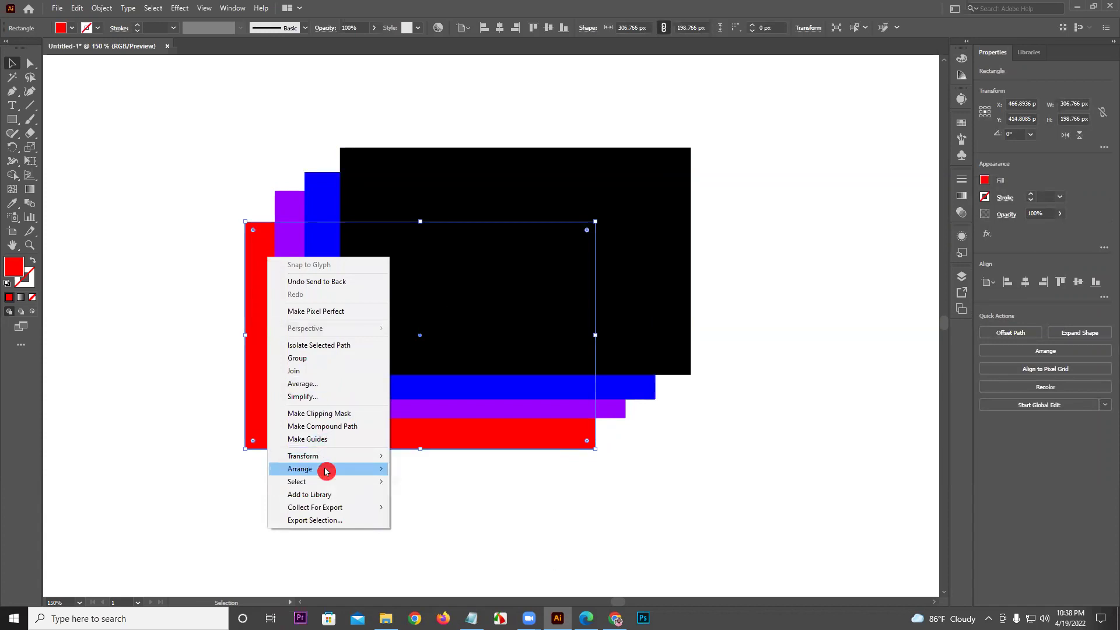
mouse_move(326, 472)
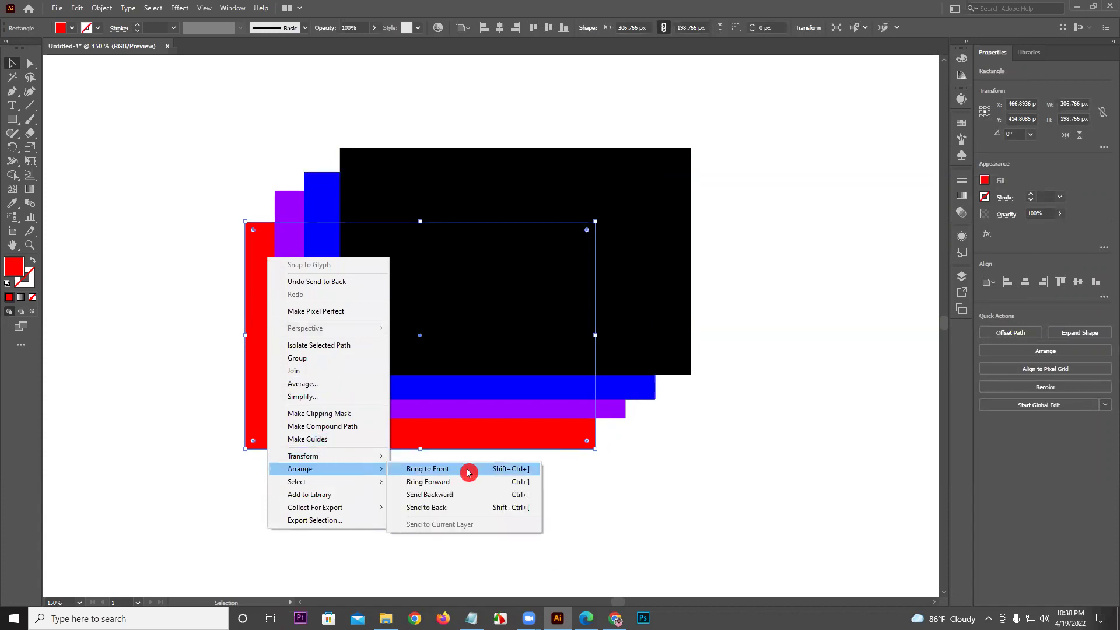
click(511, 474)
drag(512, 320, 512, 301)
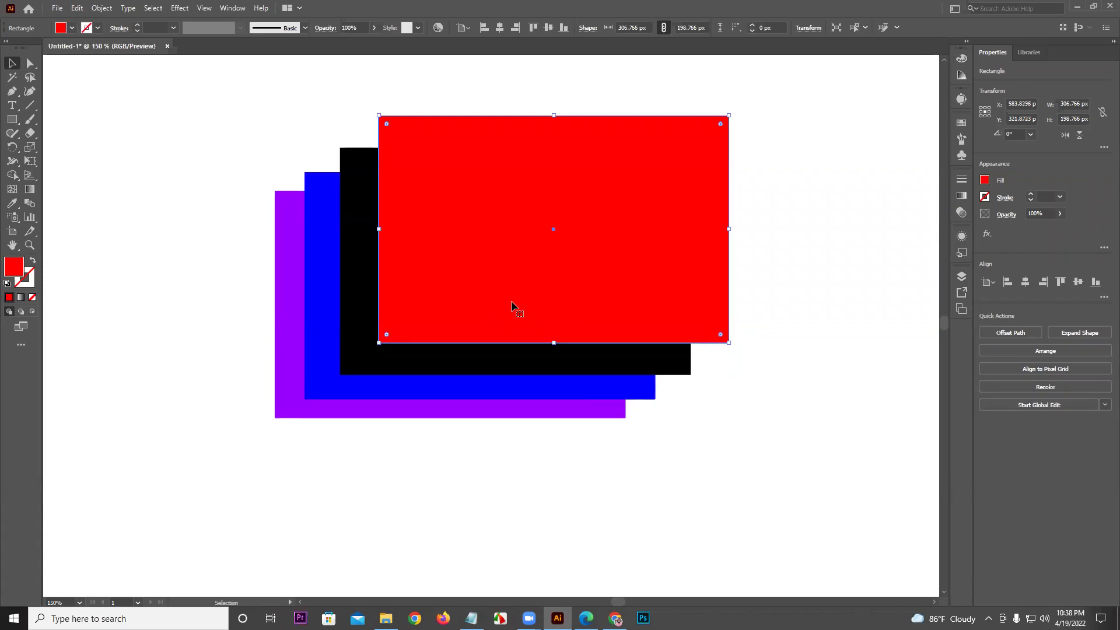
right_click(511, 303)
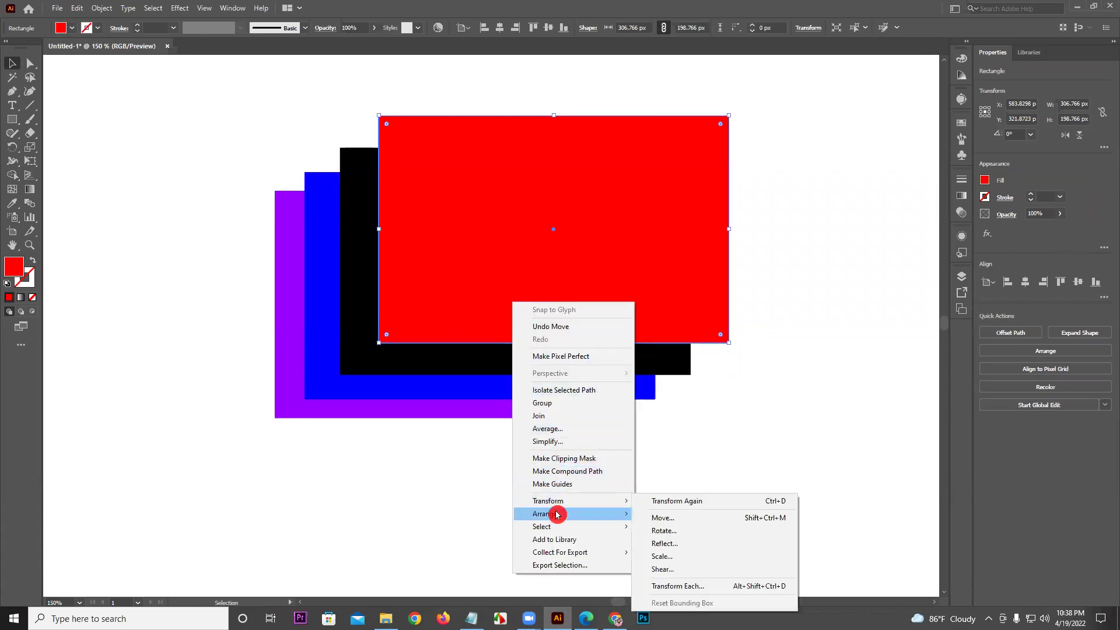
mouse_move(557, 514)
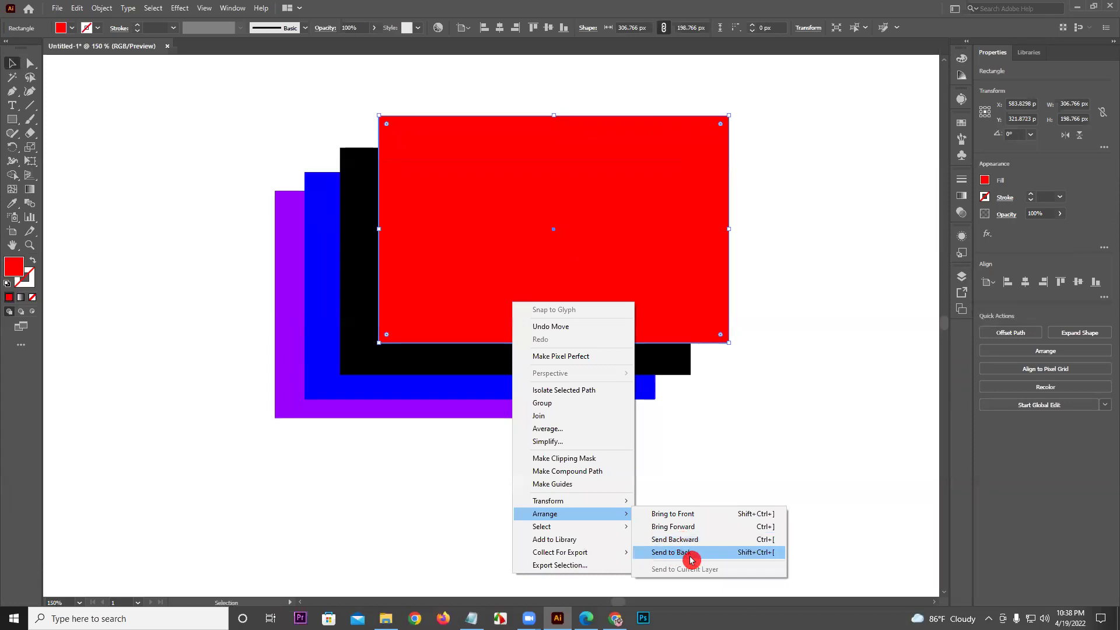
click(761, 560)
drag(482, 119, 345, 225)
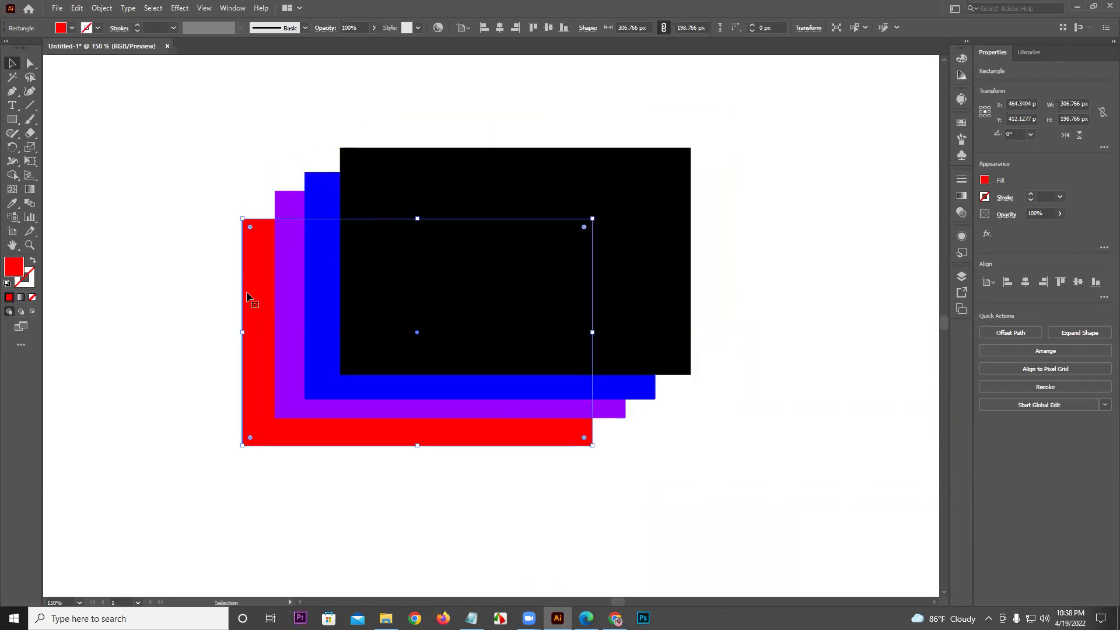
Try Arrange > Bring Forward, then Send Backward, on the red rectangle
right_click(245, 298)
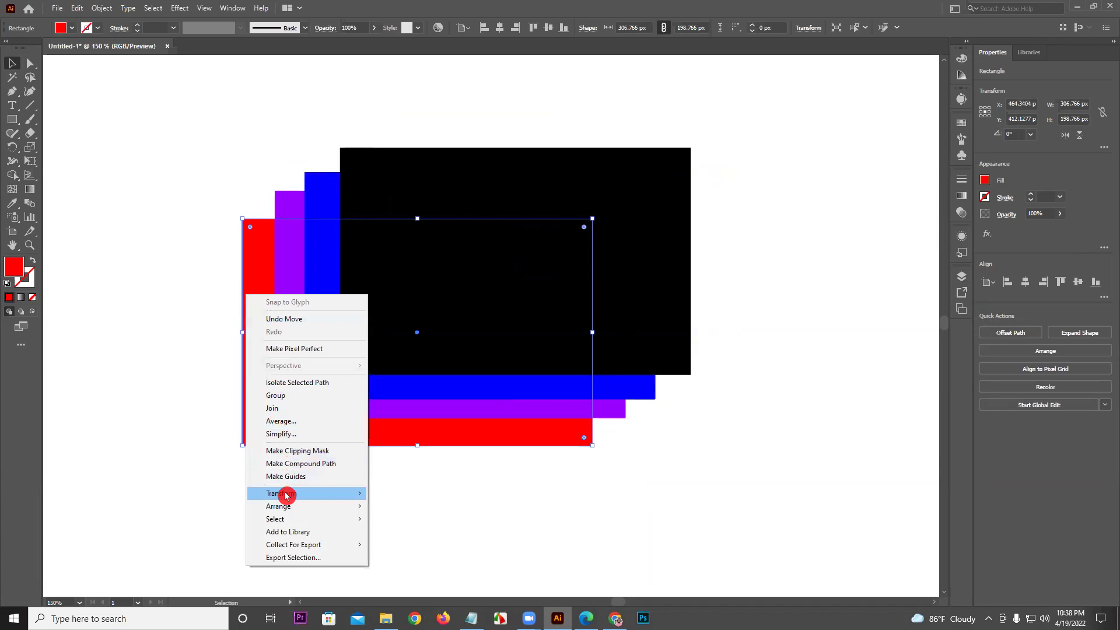
mouse_move(286, 495)
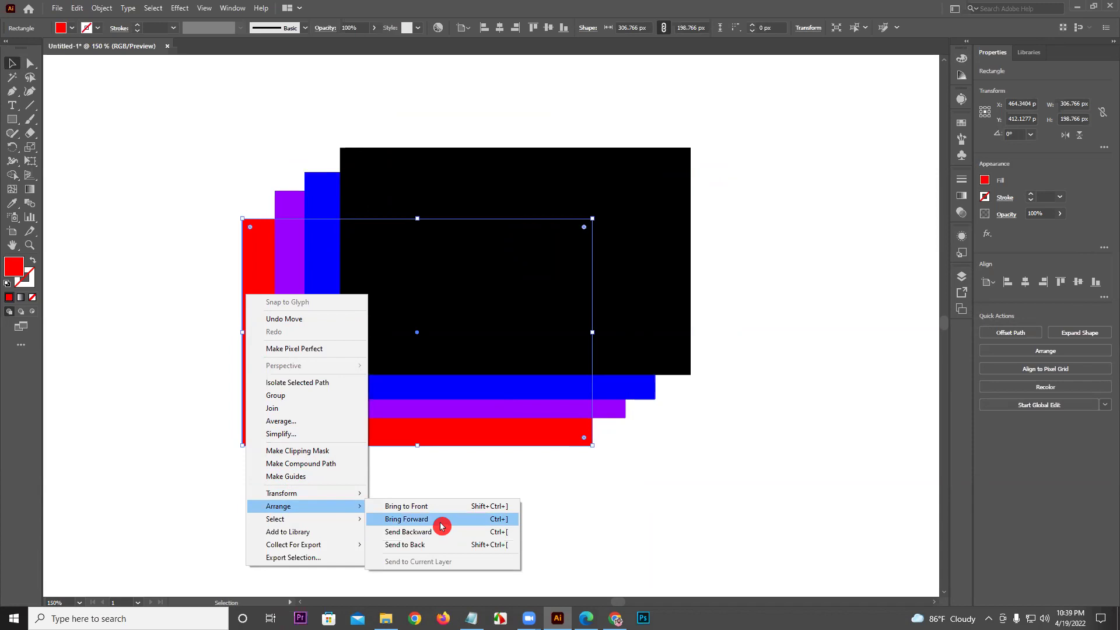
click(440, 522)
drag(320, 439, 326, 425)
right_click(312, 404)
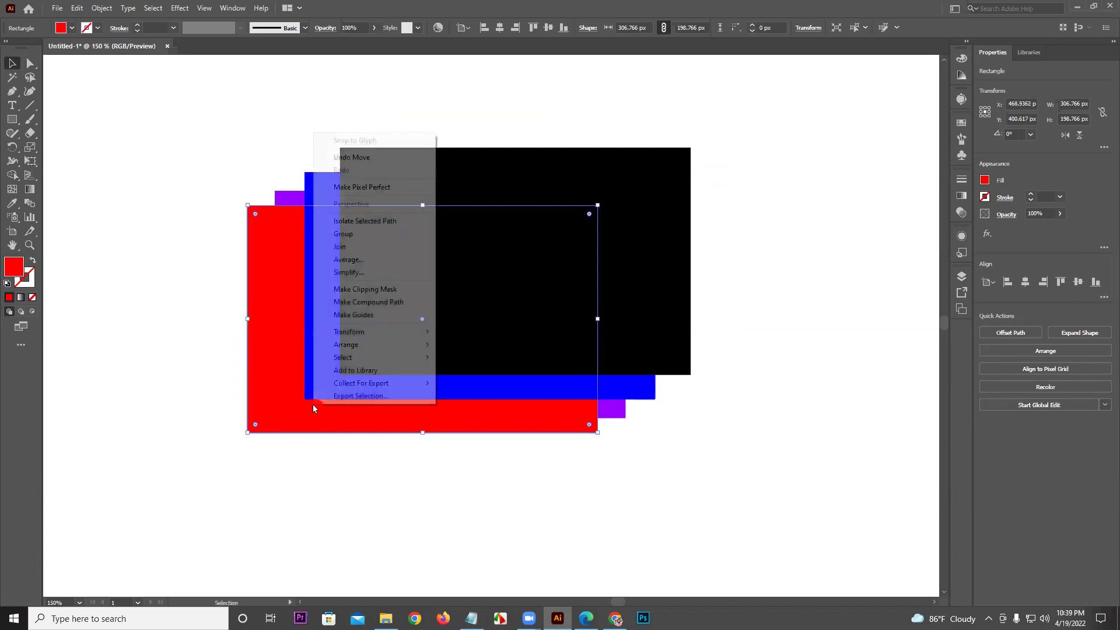
mouse_move(350, 349)
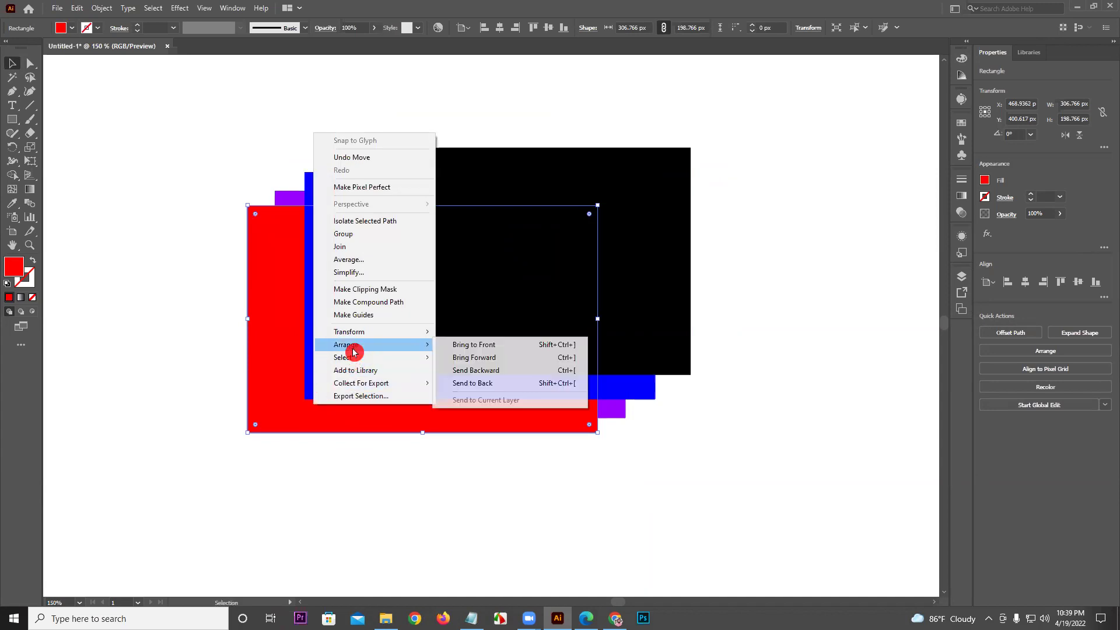
click(482, 377)
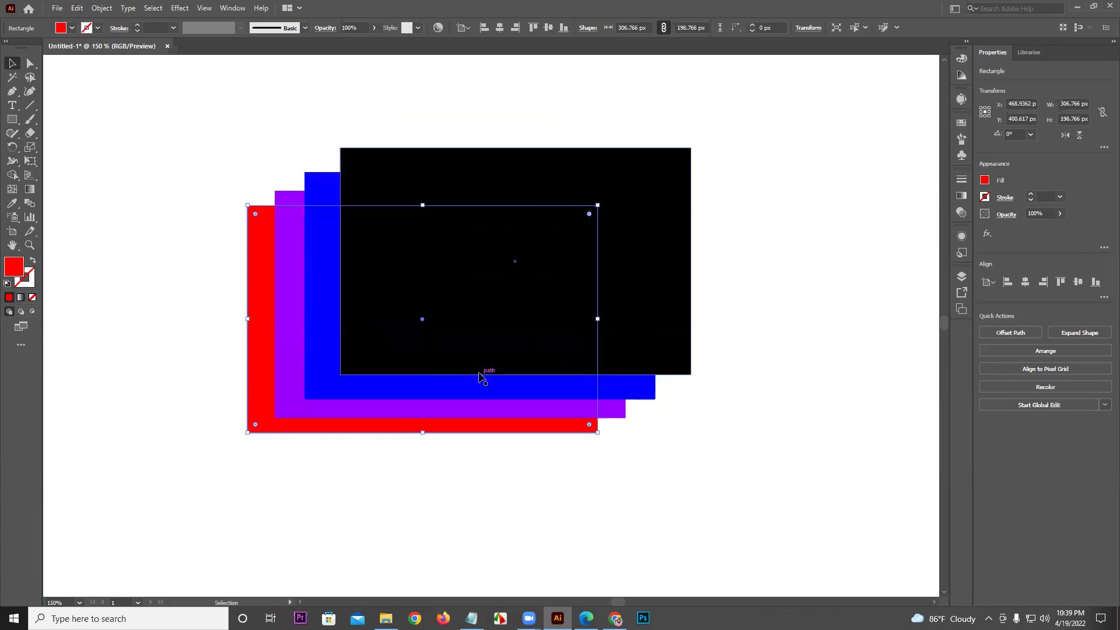
drag(261, 356, 260, 375)
Marquee-select all four rectangles and delete them
drag(166, 349, 542, 353)
key(ctrl+minus)
key(ctrl+minus)
key(ctrl+minus)
key(ctrl+minus)
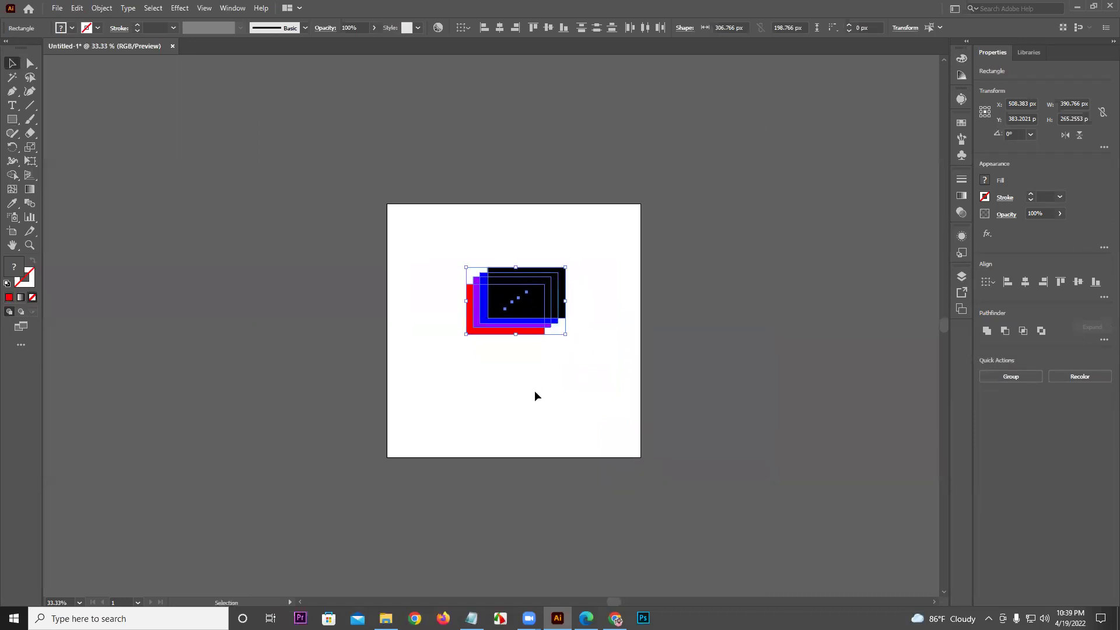
key(Delete)
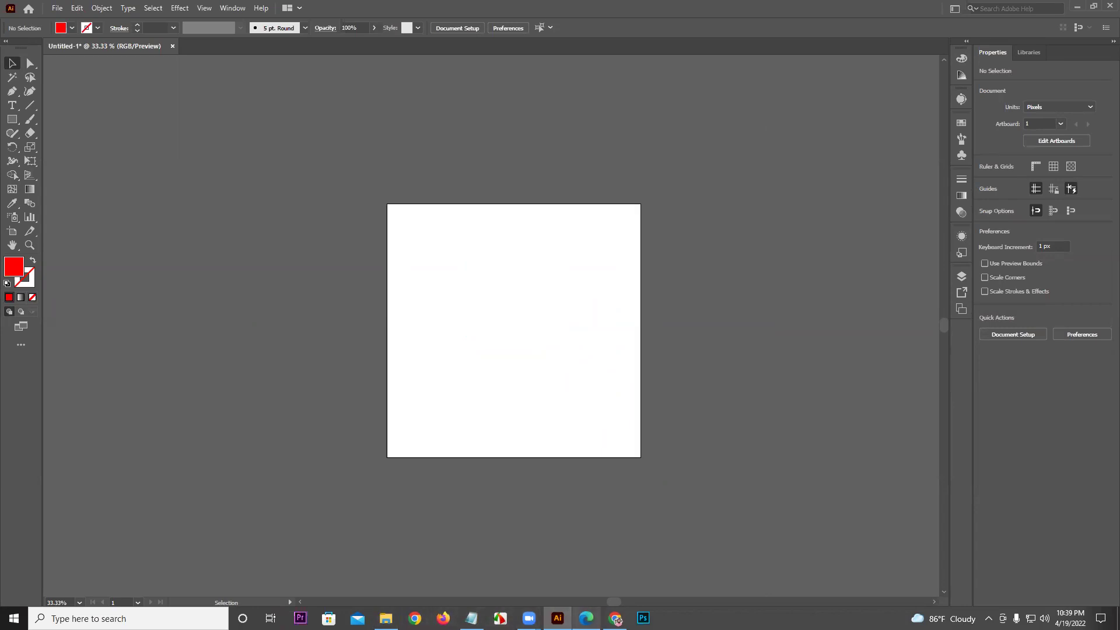
Check the course outline PDF in Edge, then return to Illustrator
click(585, 618)
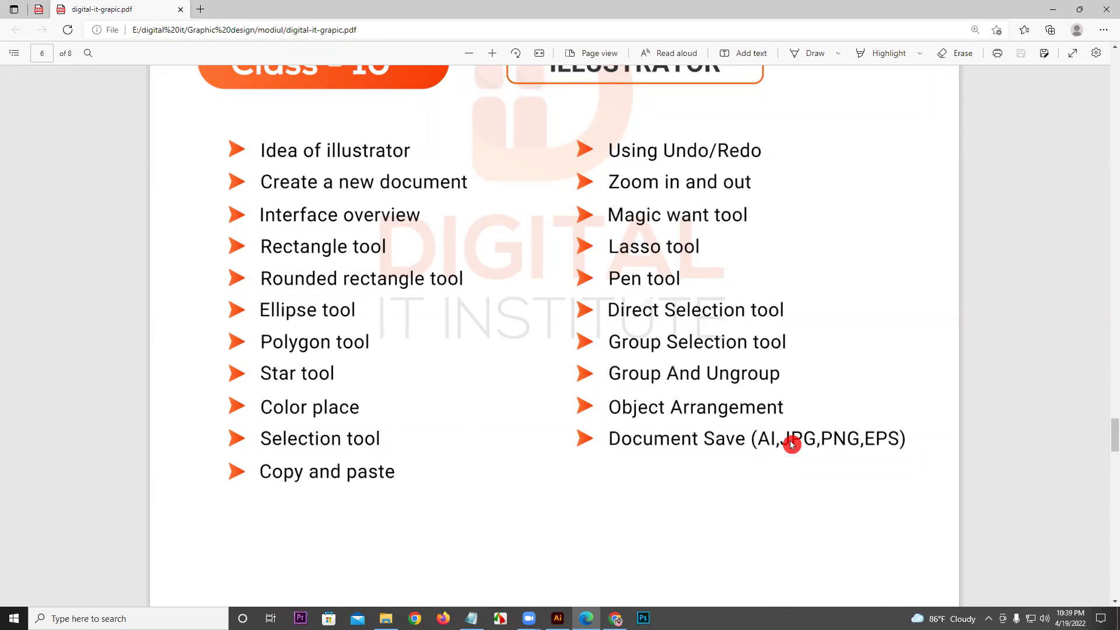
click(557, 619)
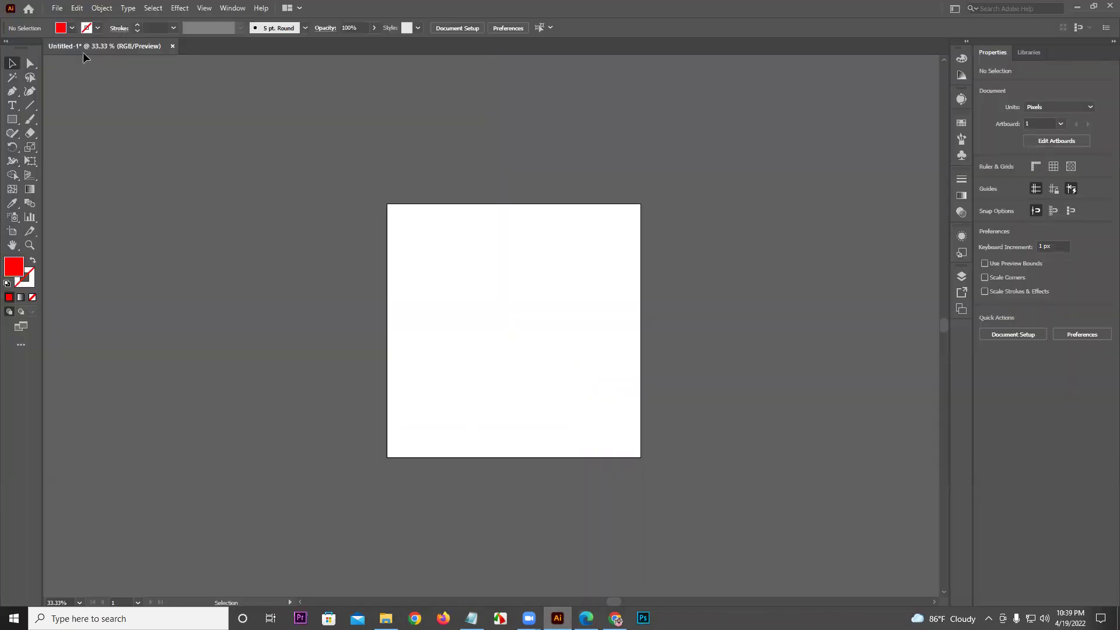
Draw a 1000 px red square over the artboard and save it to the Desktop as Class 10.ai
click(11, 119)
drag(386, 204, 641, 456)
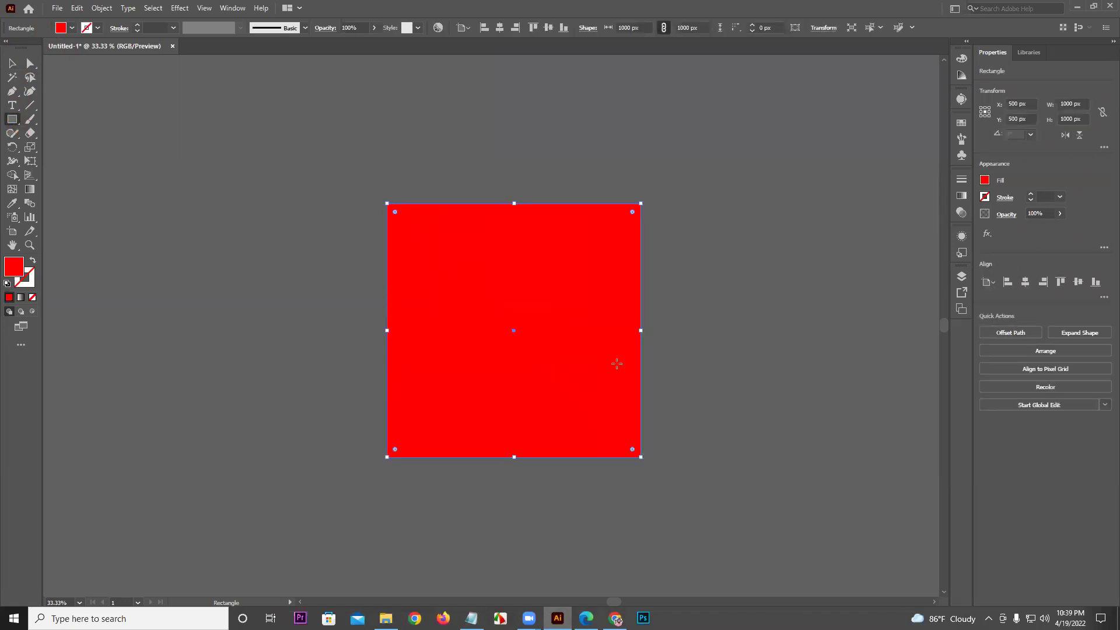
click(60, 8)
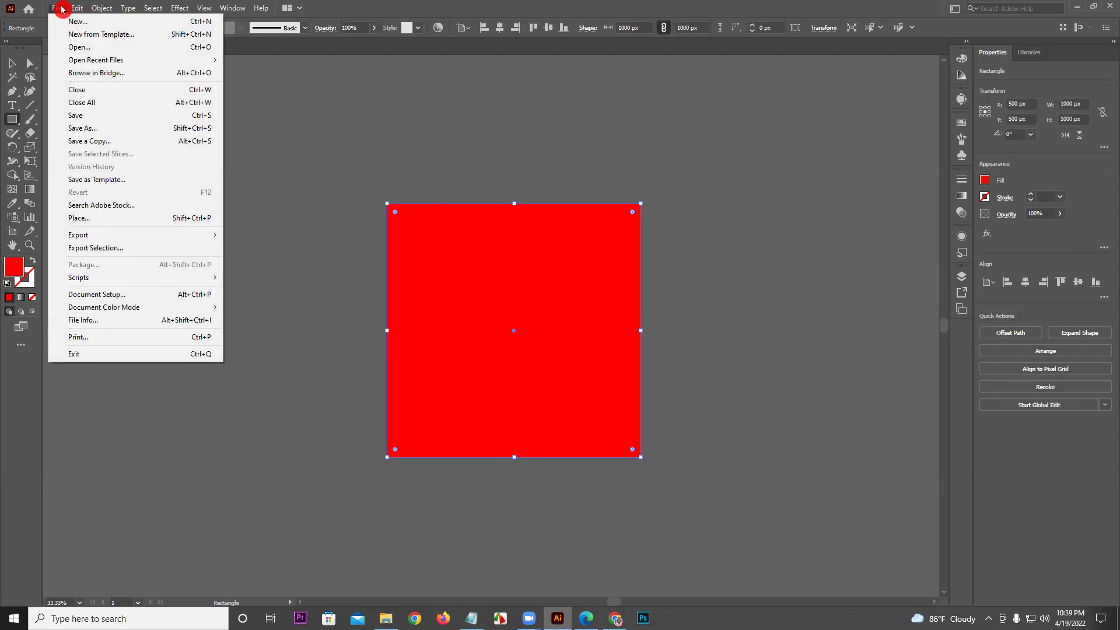
click(90, 128)
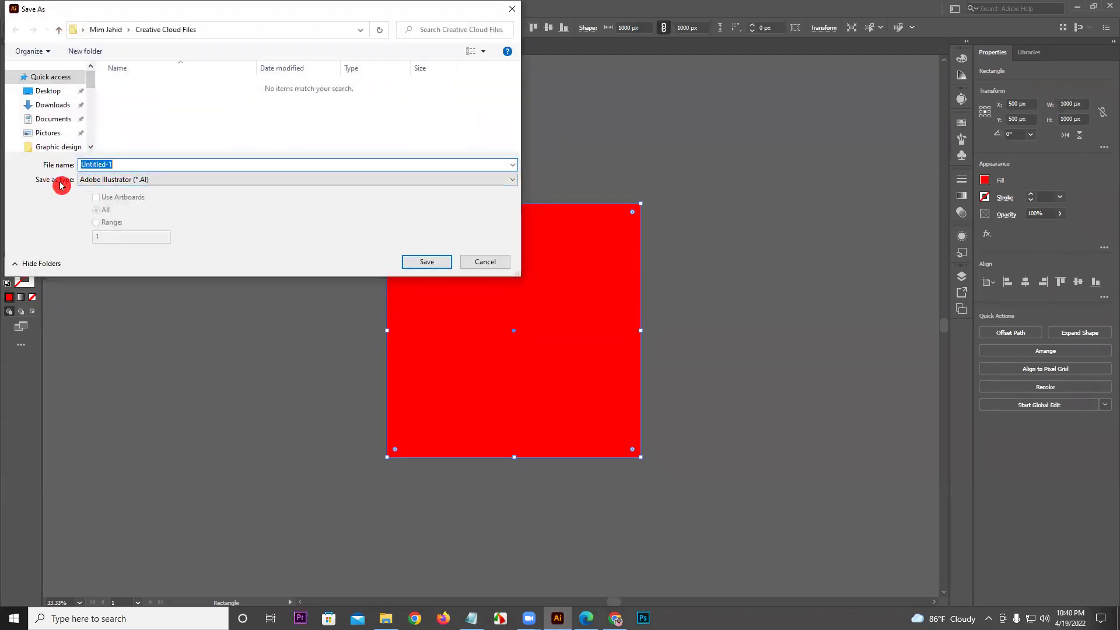
click(158, 184)
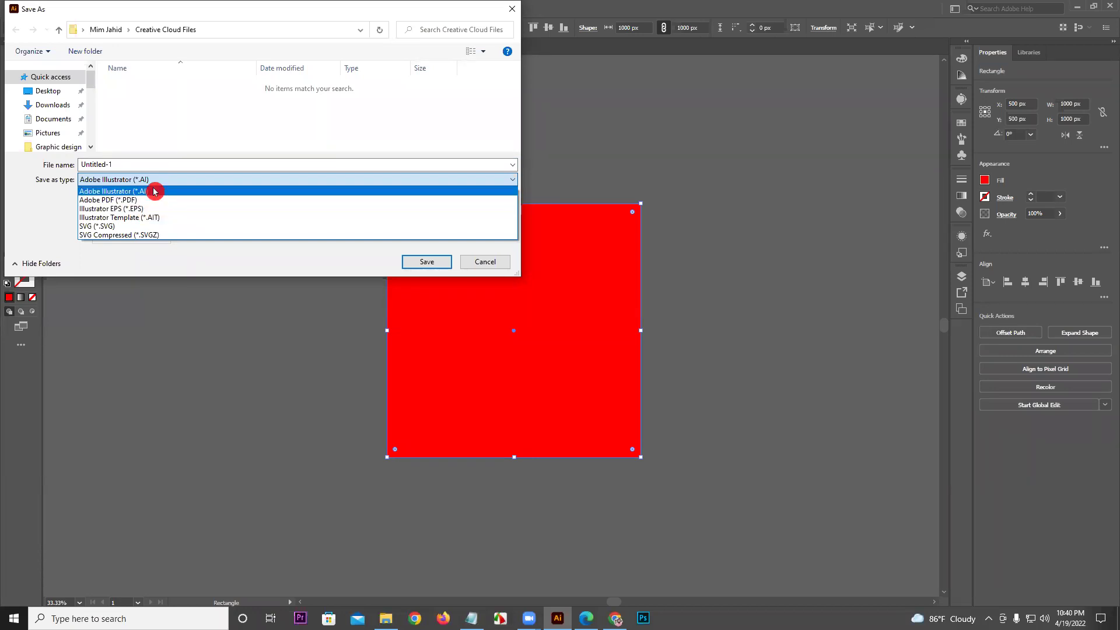
click(150, 183)
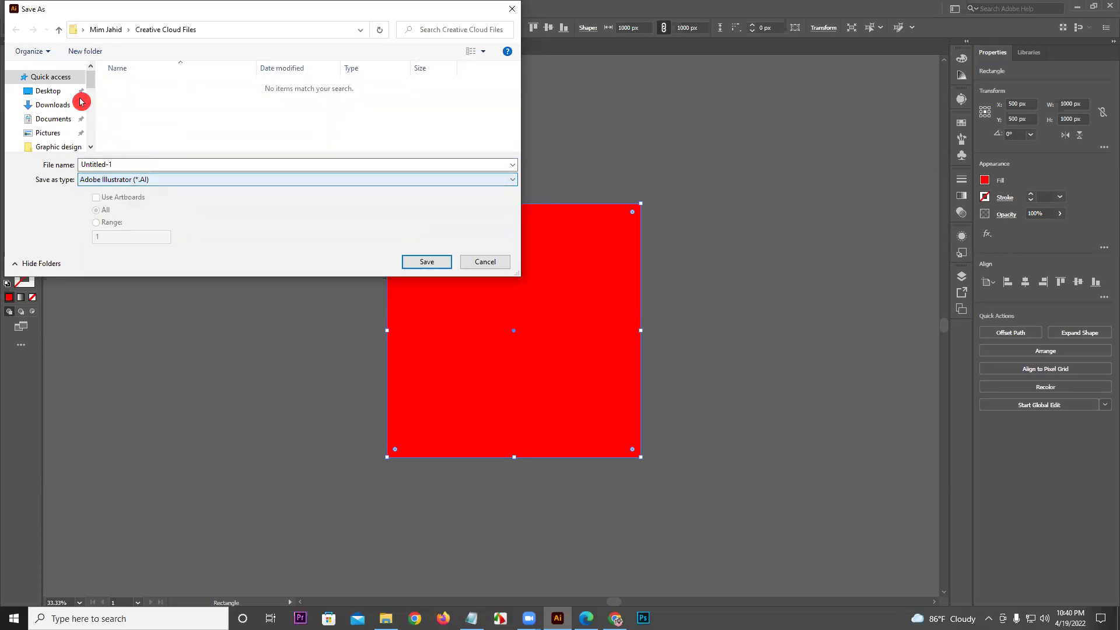
click(47, 91)
double_click(159, 164)
text(Cl)
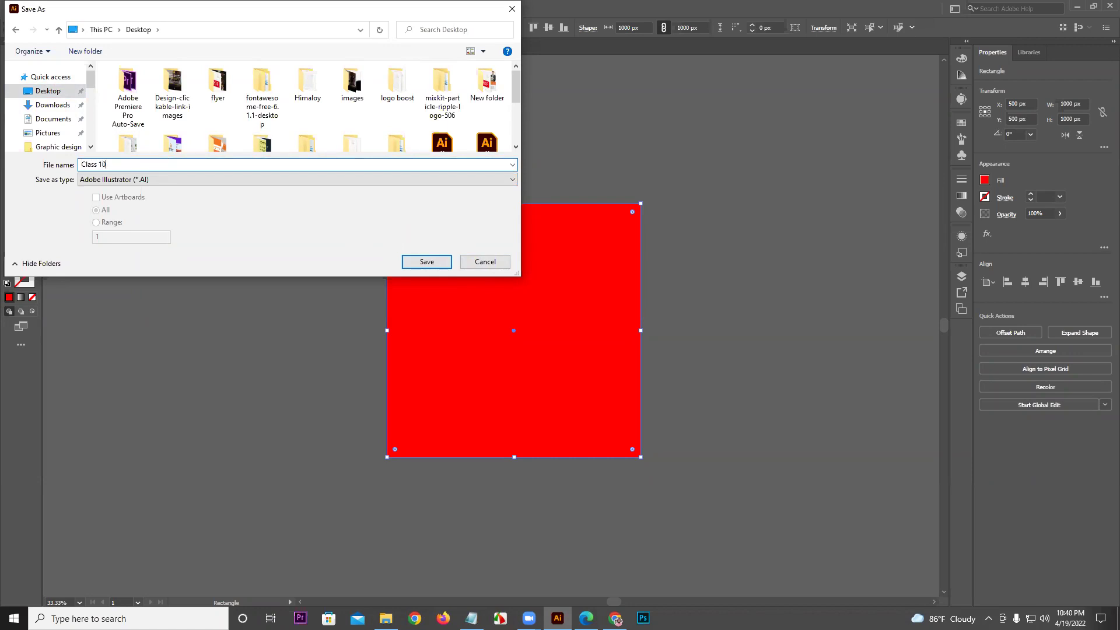
text(ass 10)
key(Return)
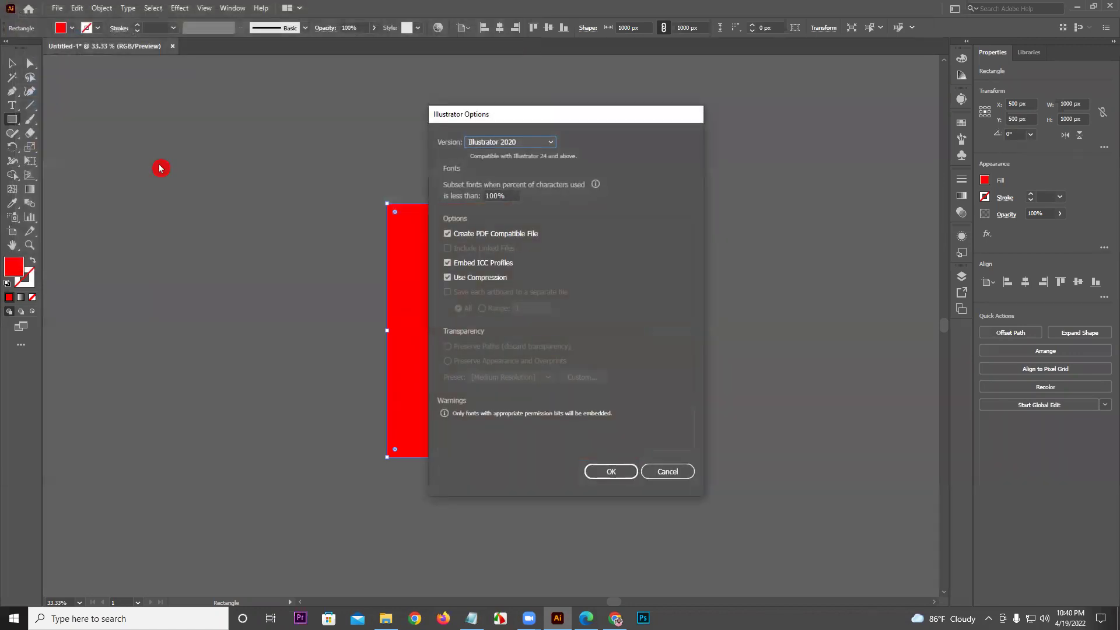
click(622, 472)
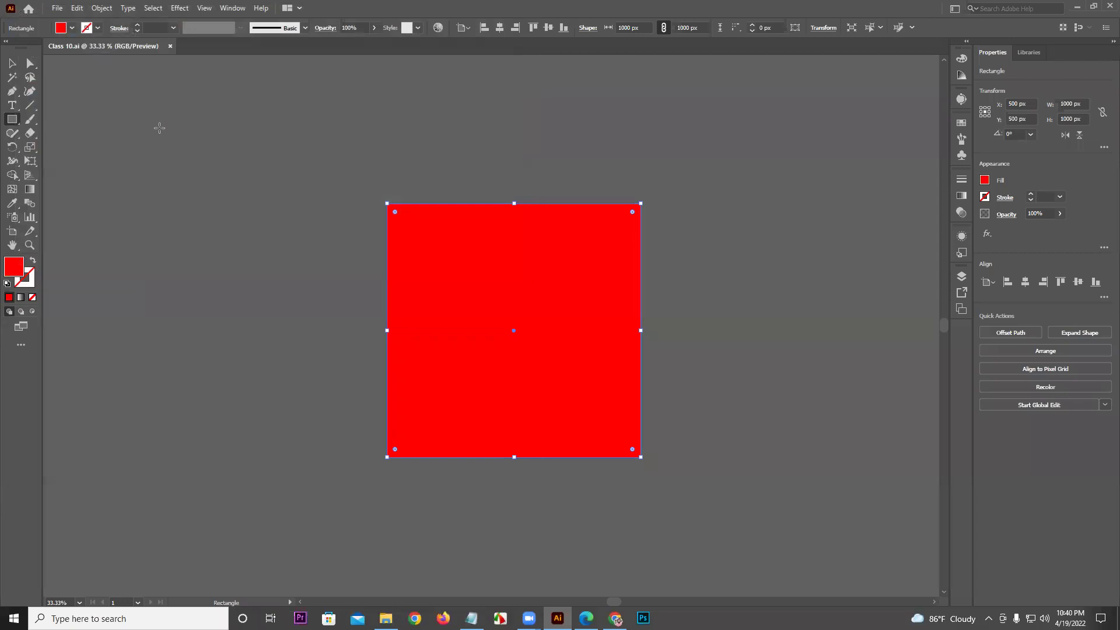
Export the drawing as a JPEG with quality 10 and High (300 ppi) resolution
click(64, 9)
mouse_move(117, 236)
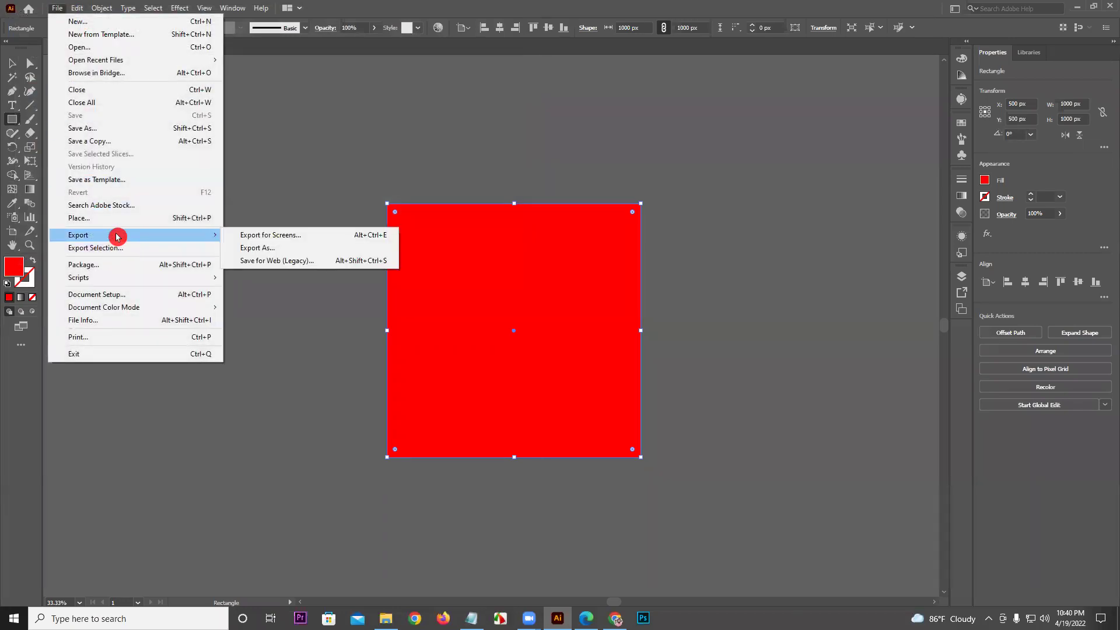
click(283, 250)
click(153, 180)
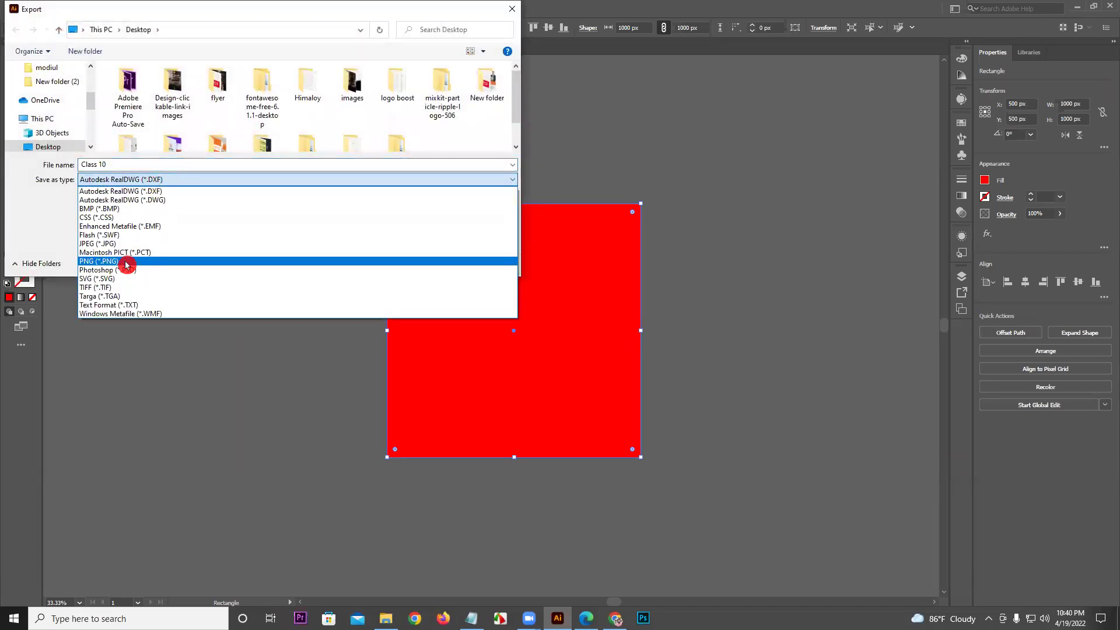
click(117, 244)
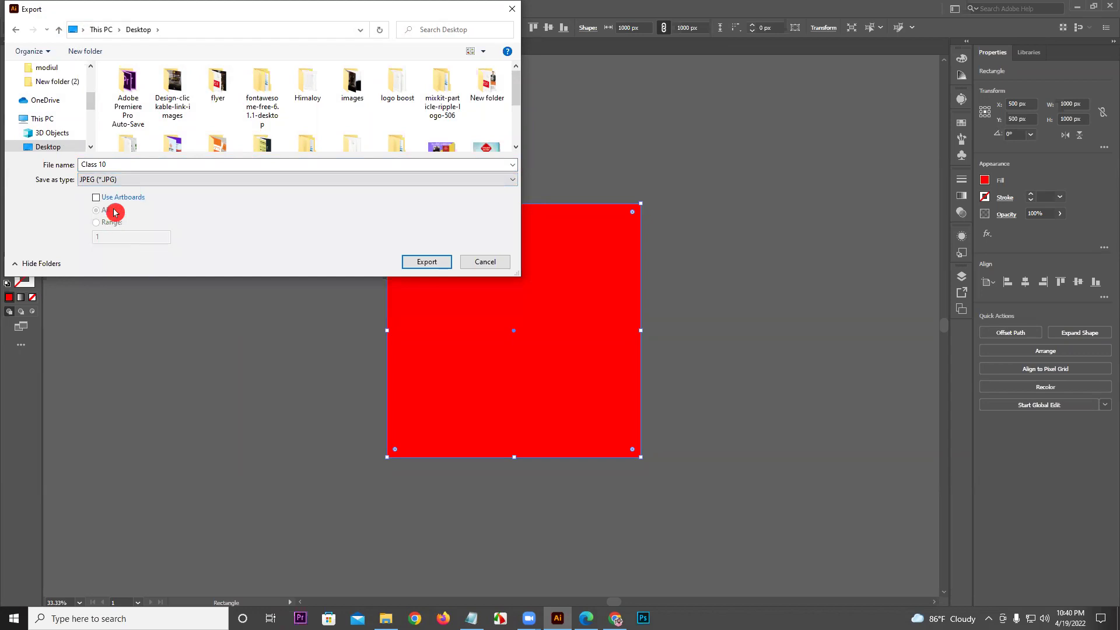
click(436, 260)
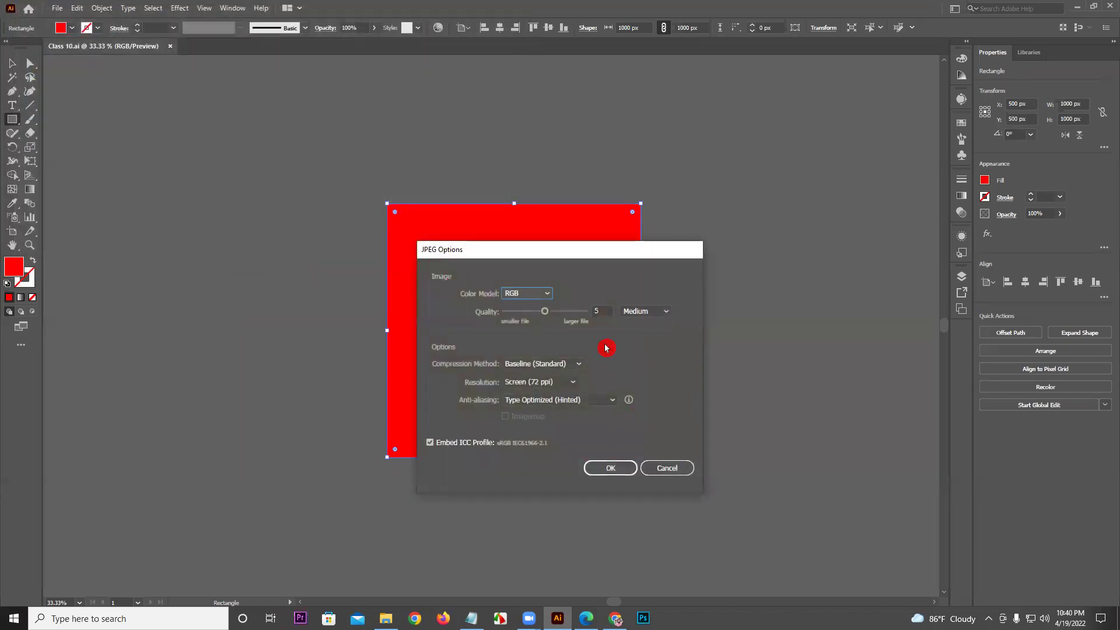
drag(548, 317, 630, 310)
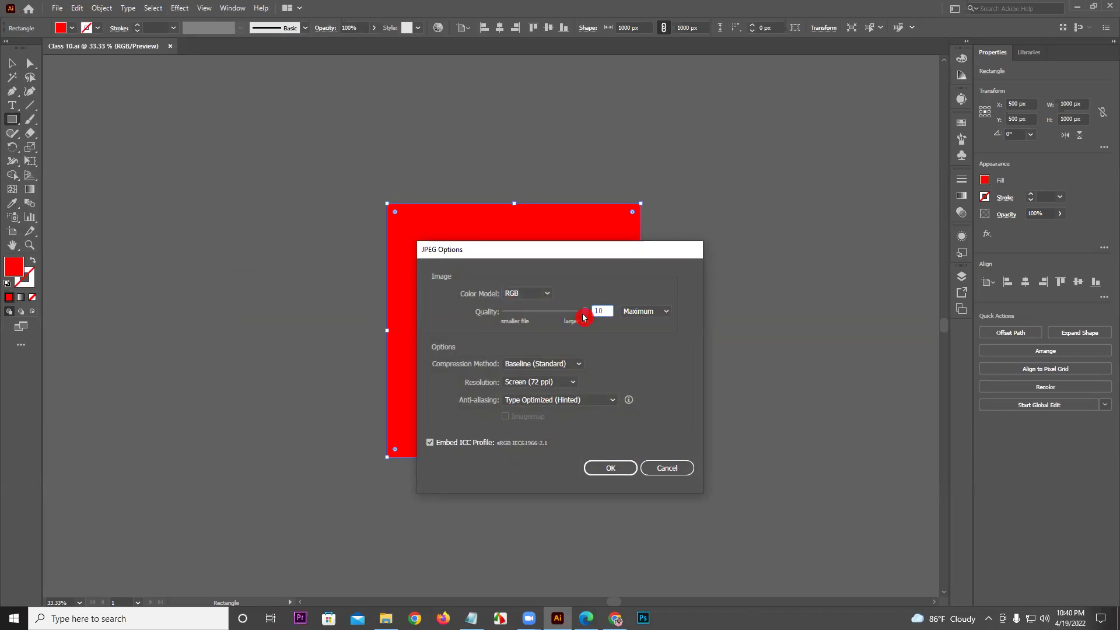
click(538, 383)
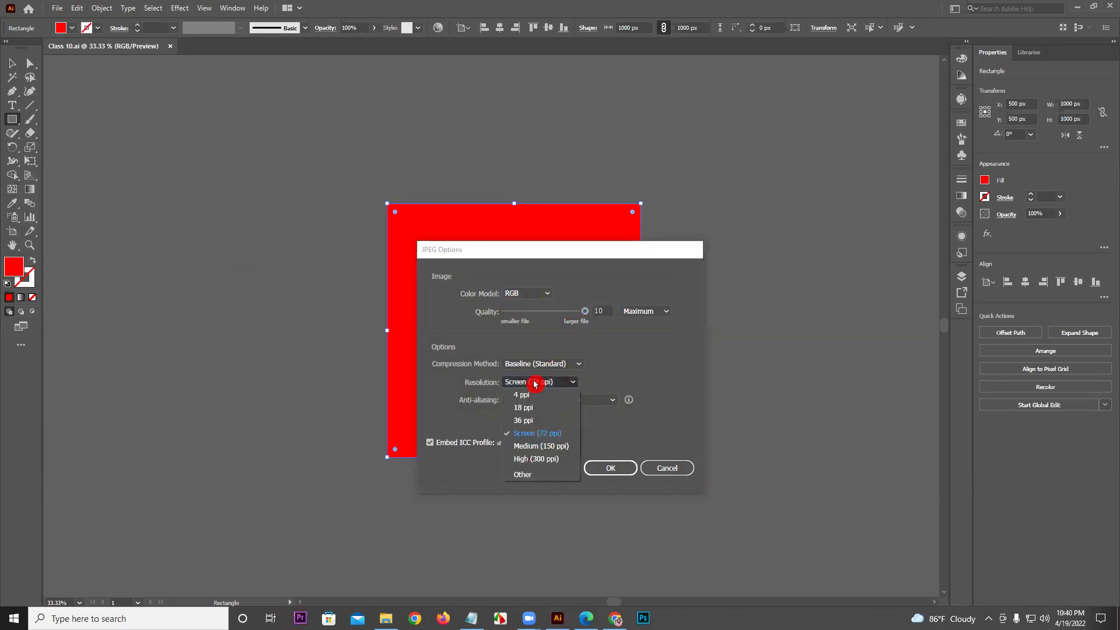
click(579, 446)
click(620, 468)
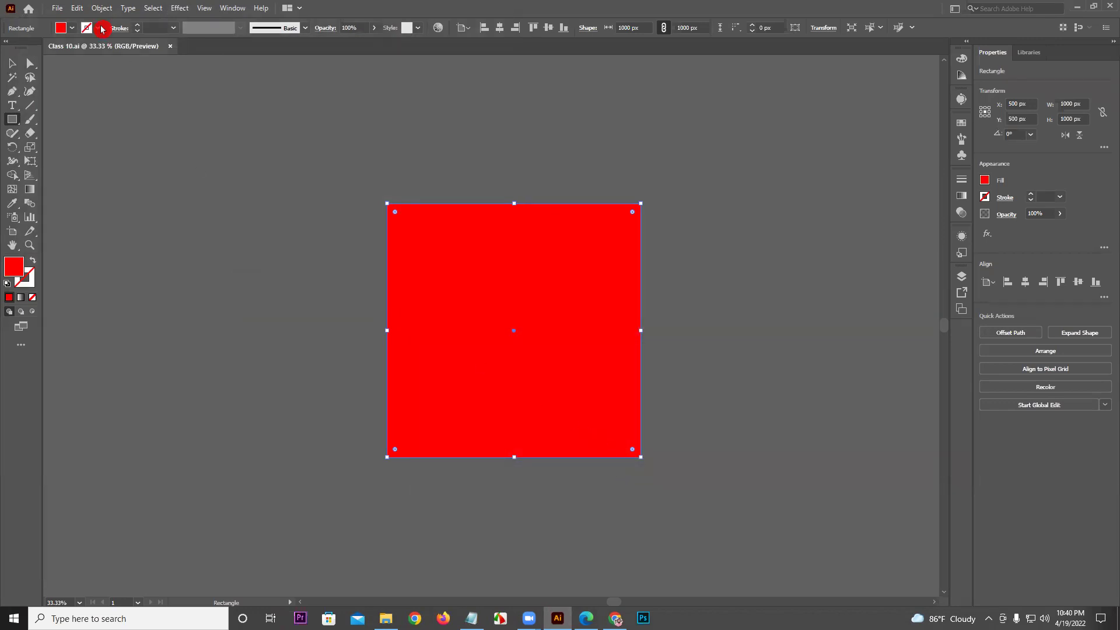
Save for Web as PNG-24, saving it as Class-10 on the Desktop
click(57, 8)
mouse_move(55, 233)
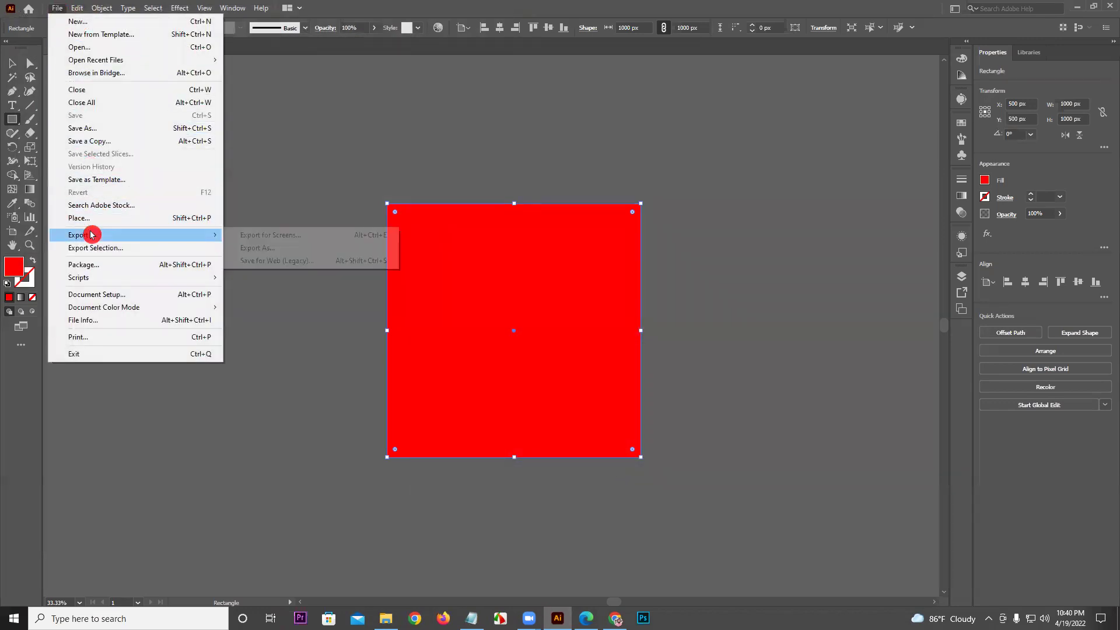
click(279, 260)
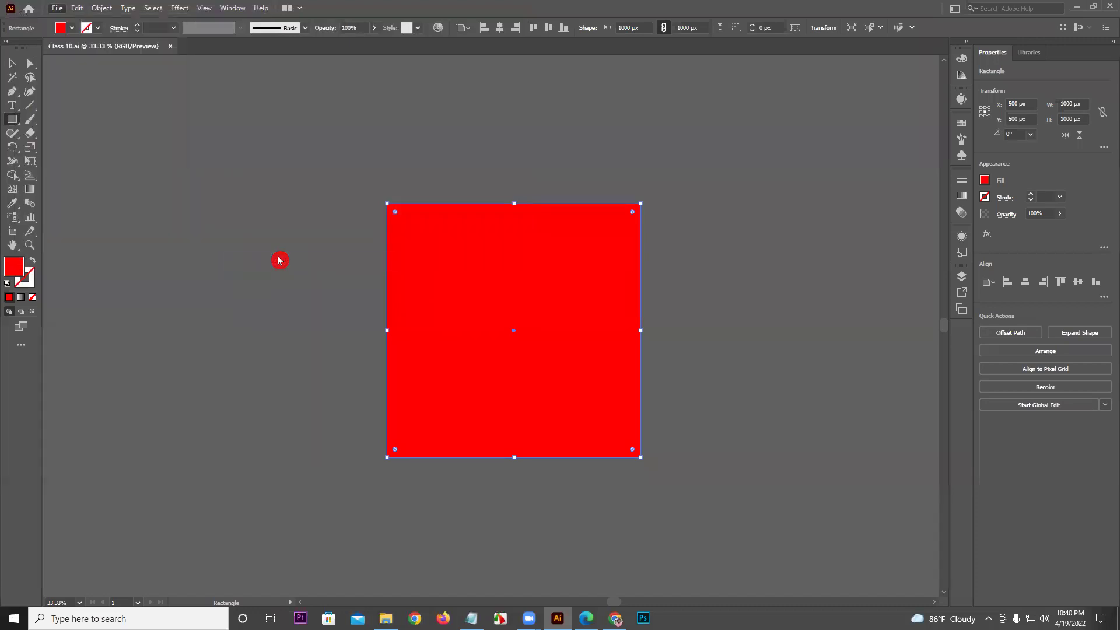
click(957, 69)
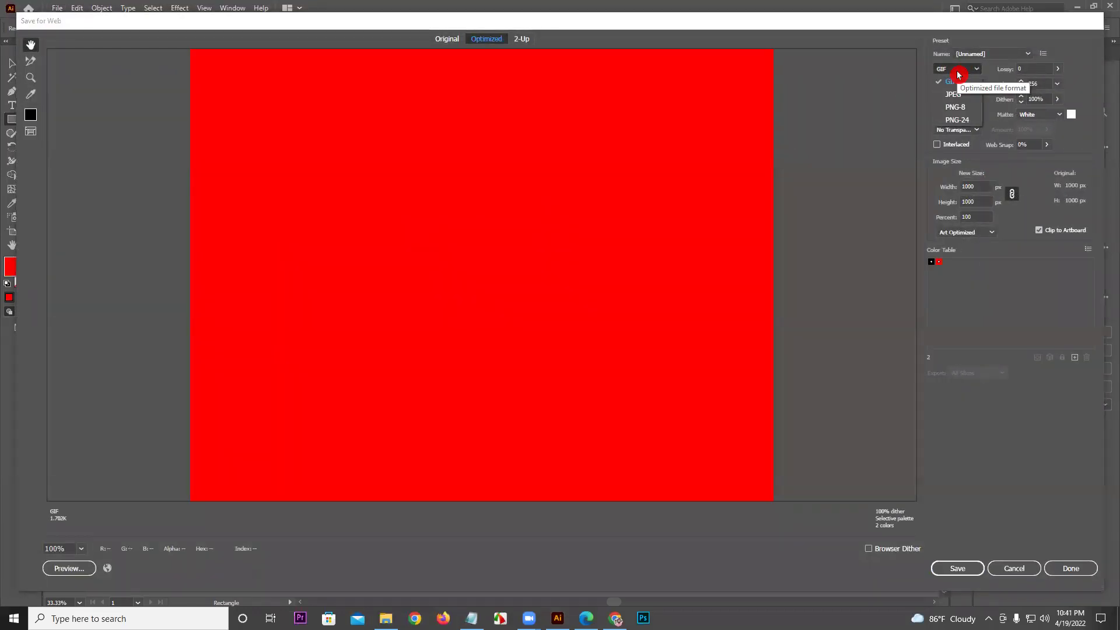
click(955, 95)
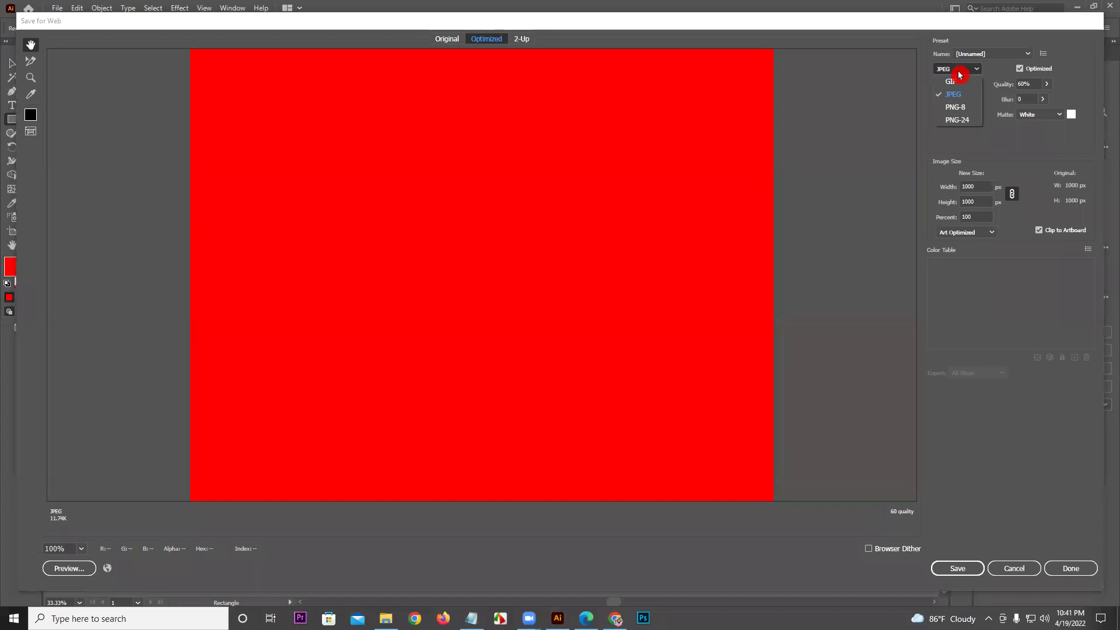
click(1046, 84)
drag(1038, 100, 1074, 100)
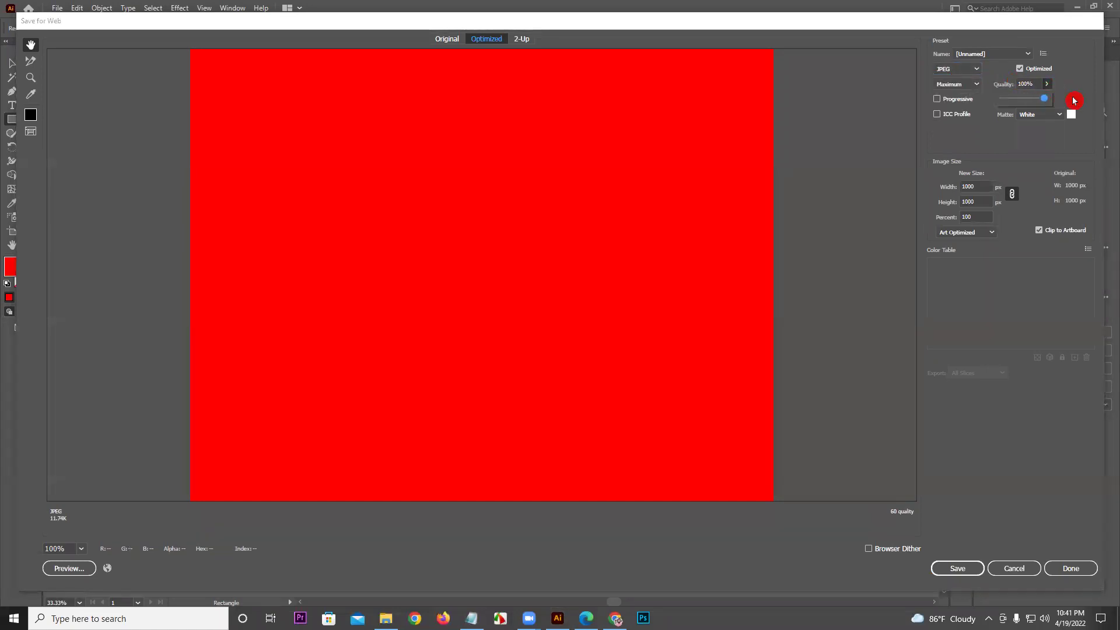
click(967, 70)
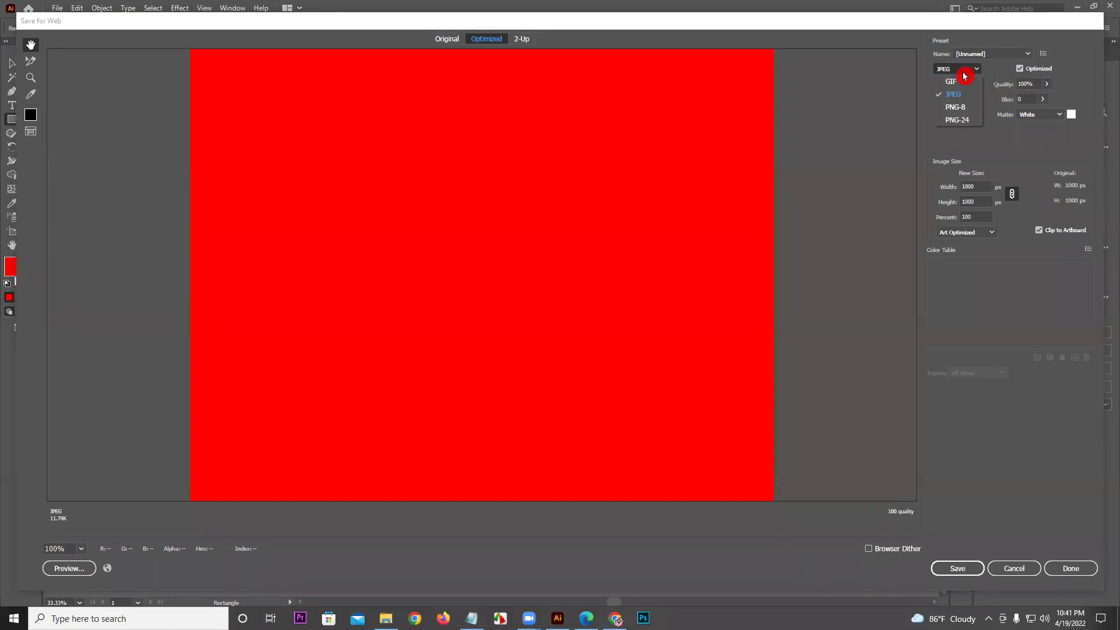
click(964, 120)
click(967, 567)
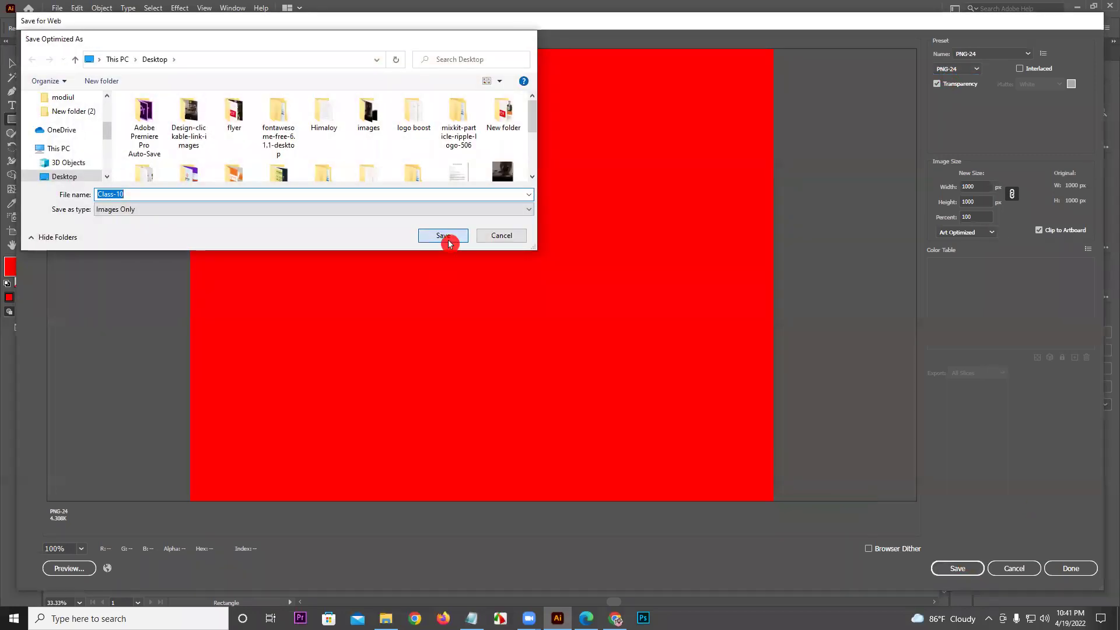
click(444, 238)
click(385, 619)
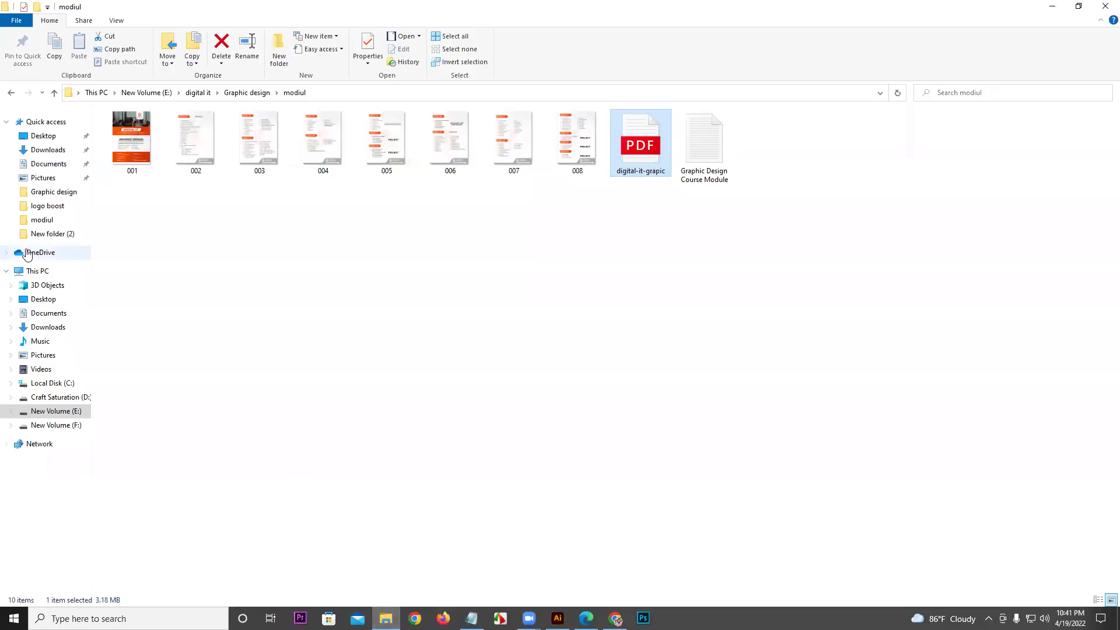
Close Class 10.ai without saving, then drag Class 10.ai, JPG and PNG from the Desktop into Illustrator
click(45, 136)
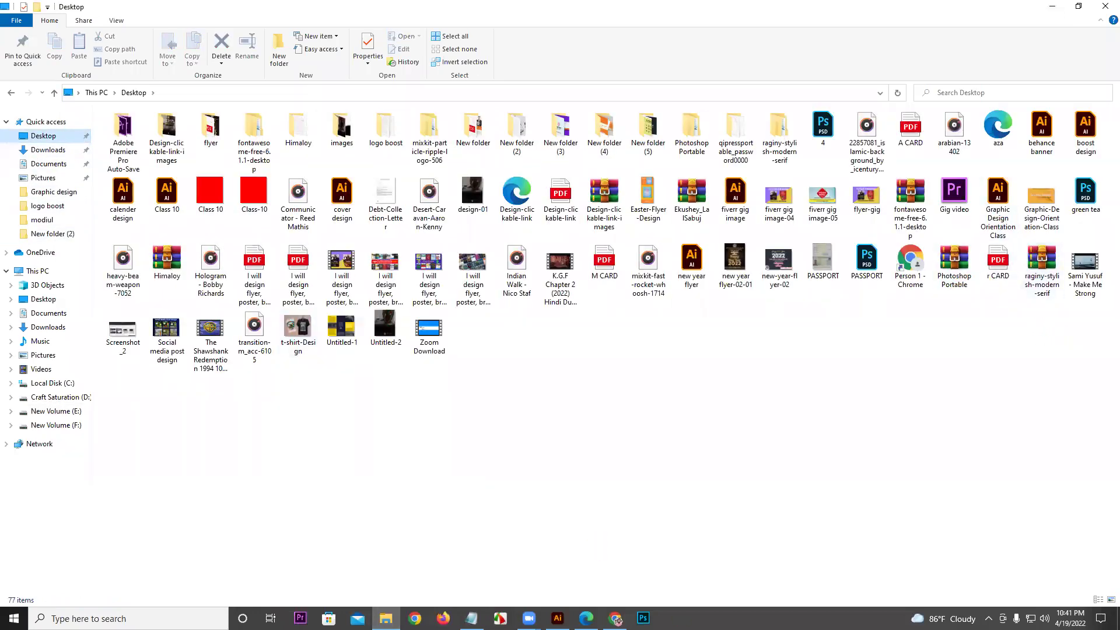
click(558, 618)
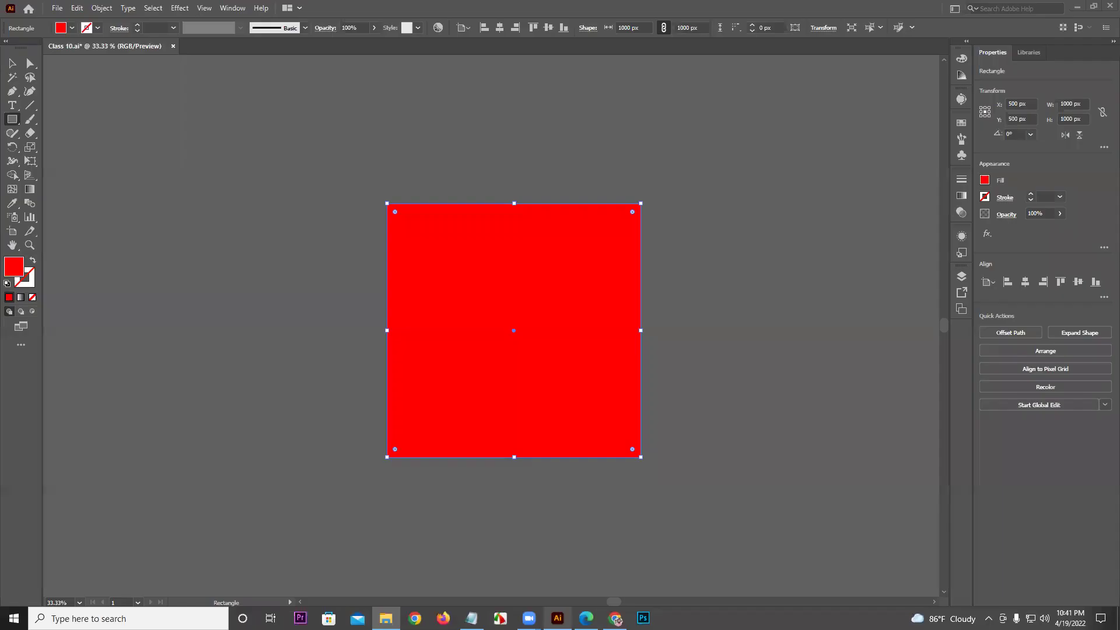
click(172, 46)
click(668, 323)
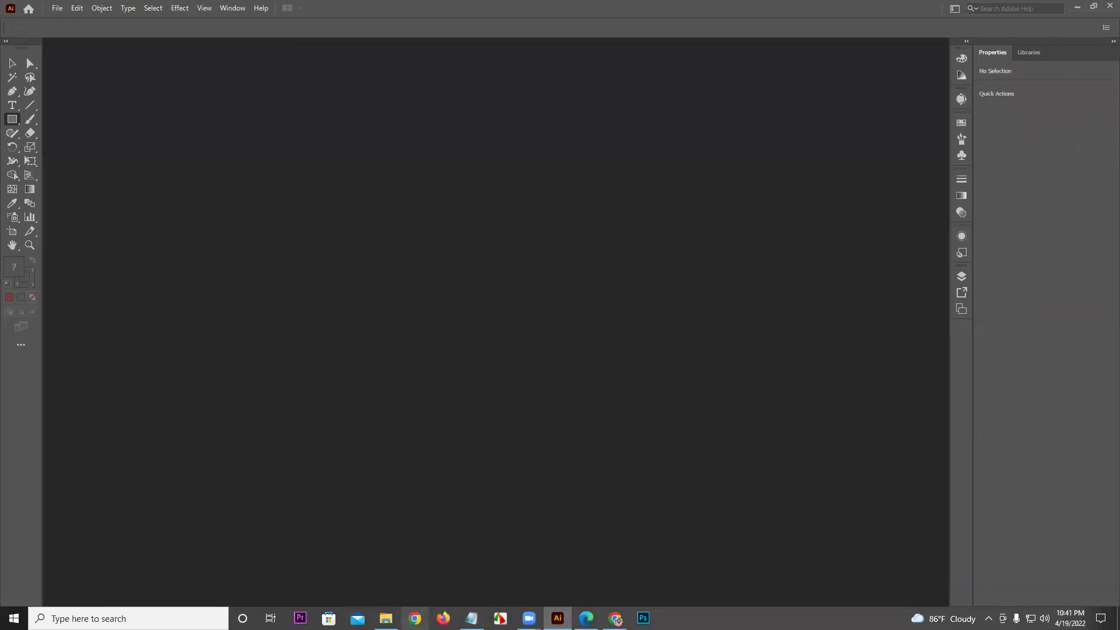
click(386, 618)
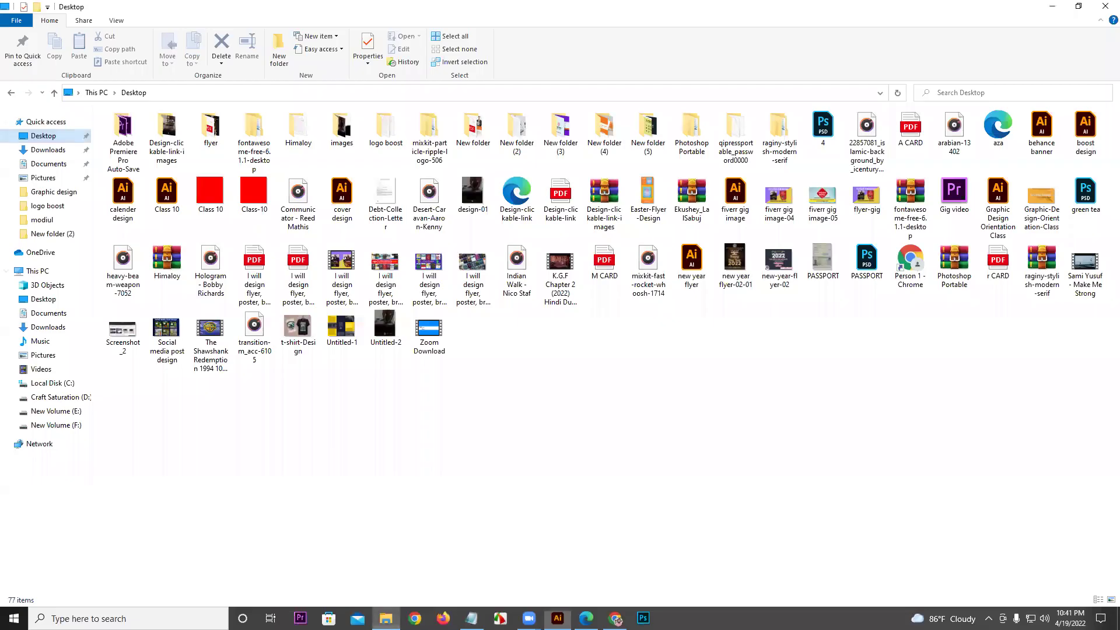
click(167, 193)
shift+click(257, 197)
drag(256, 197, 430, 59)
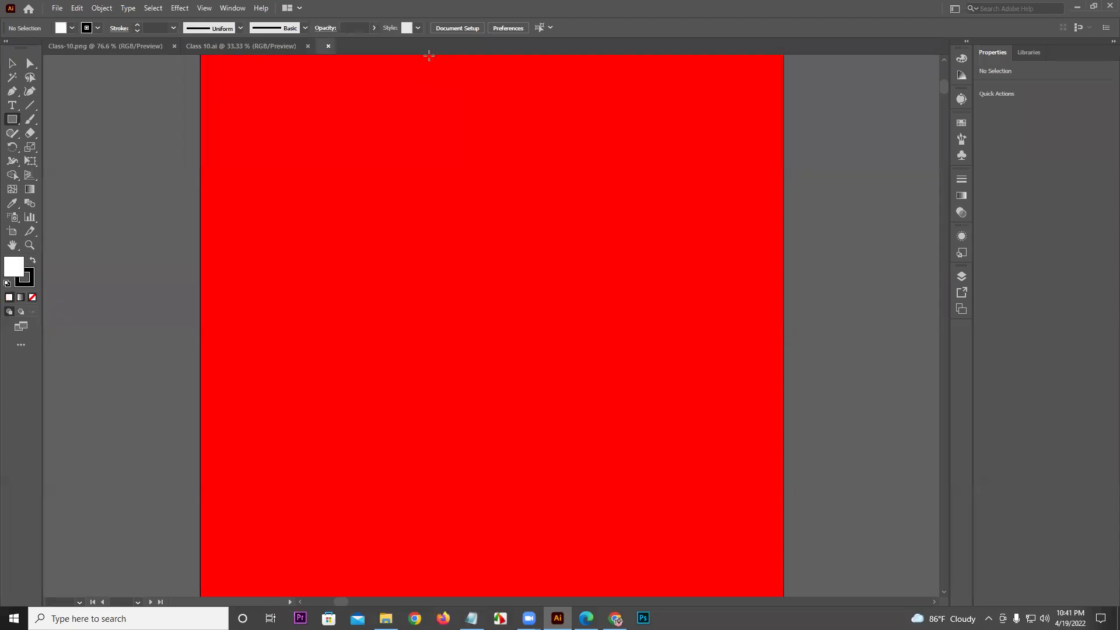
Move the JPG and PNG images aside to reveal their artboards, undoing each move
key(ctrl+minus)
key(ctrl+minus)
key(ctrl+minus)
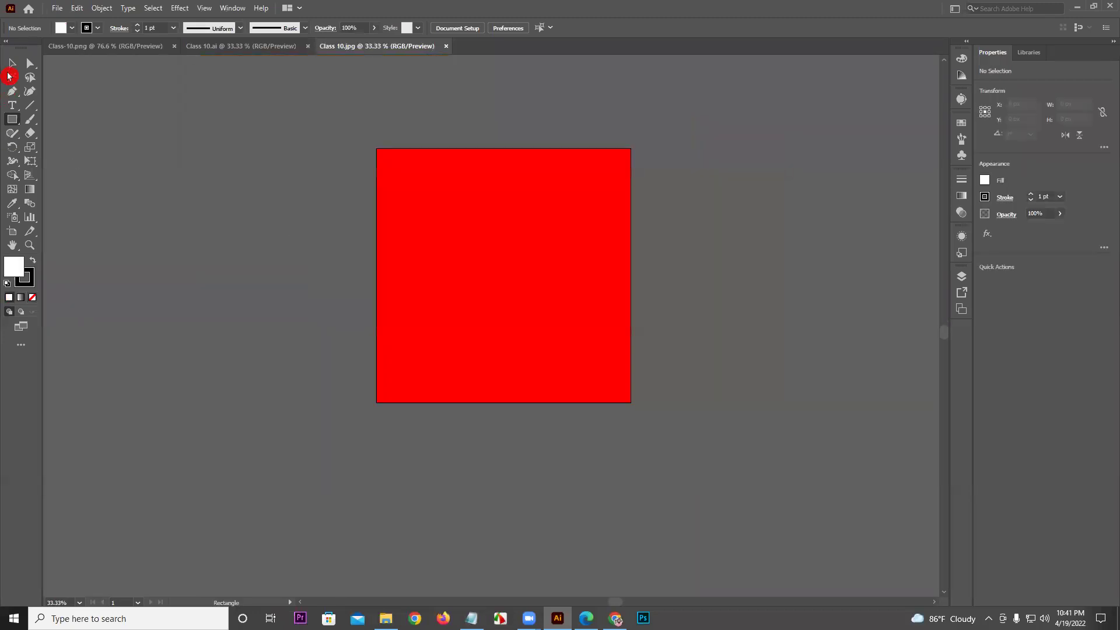
key(v)
drag(528, 292, 310, 275)
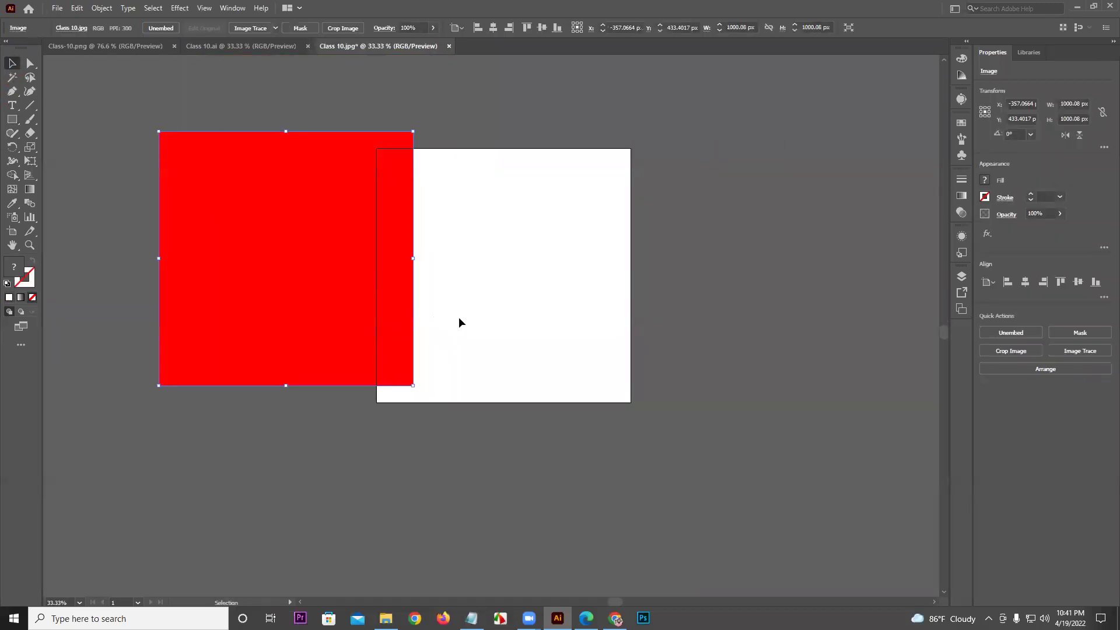
key(ctrl+z)
scroll(423, 127, up, 1)
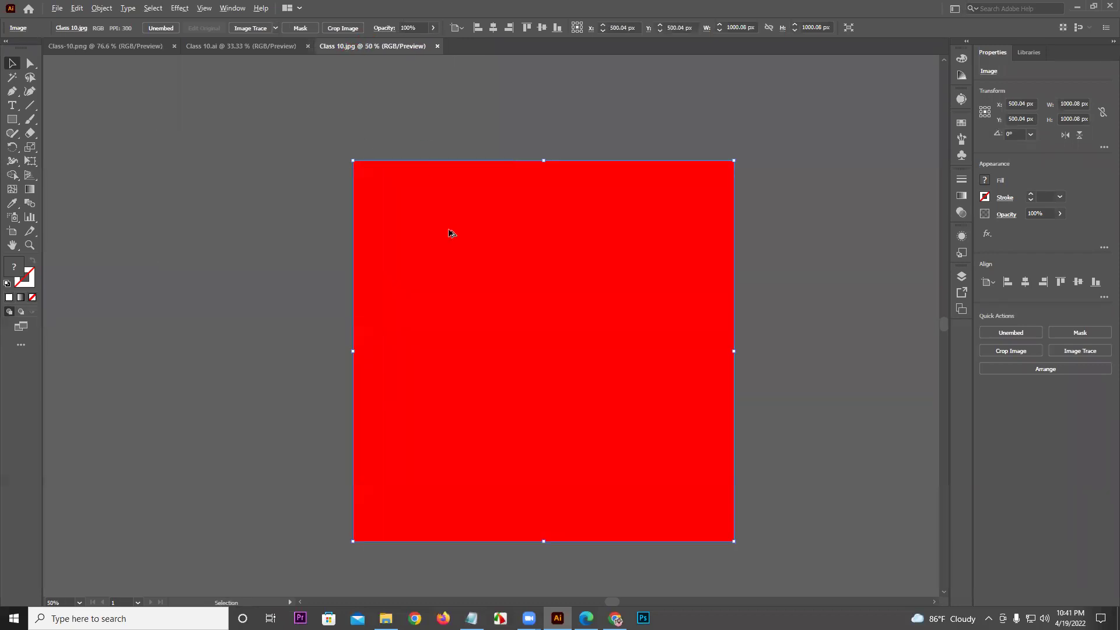
click(118, 54)
drag(432, 225, 283, 232)
scroll(303, 199, down, 2)
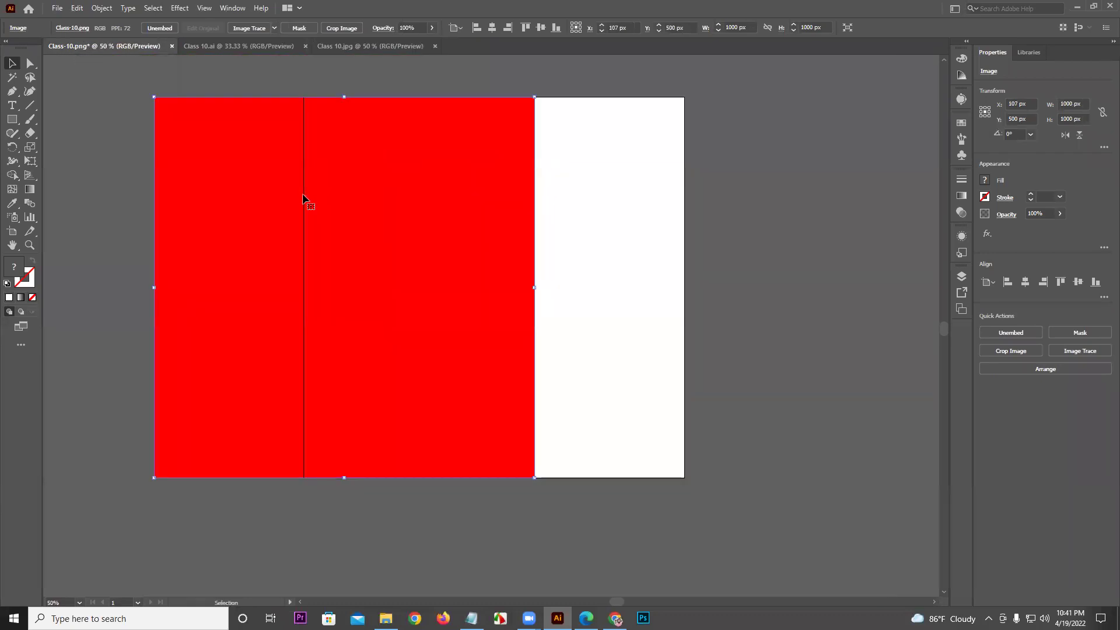
key(ctrl+z)
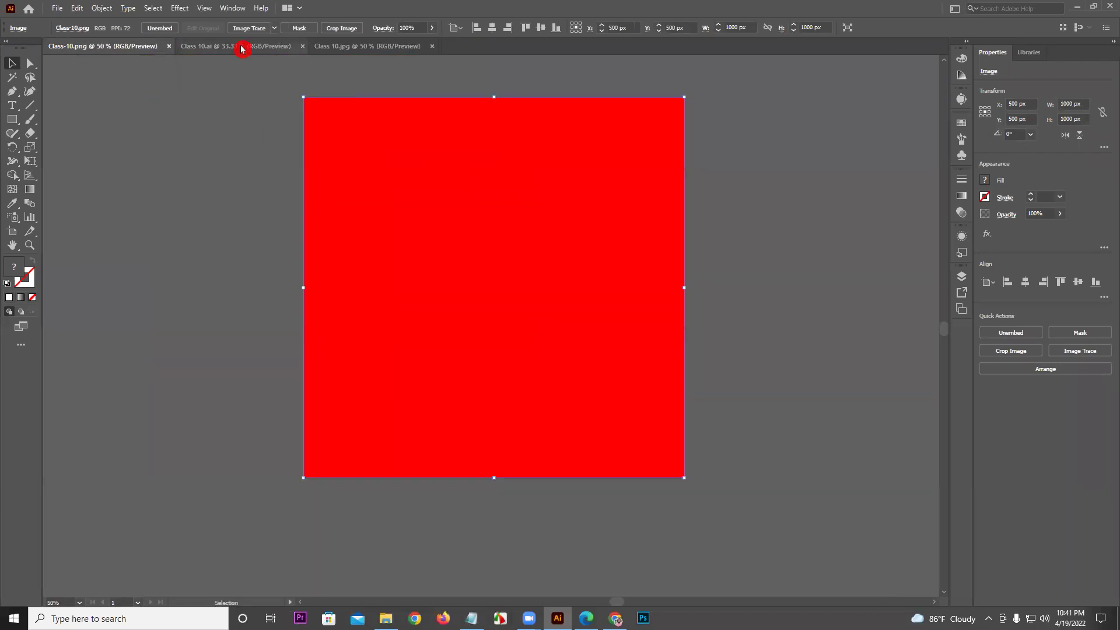
Shift the red square up-left in Class 10.ai, then zoom in and out on Class 10.jpg
click(240, 46)
drag(555, 308, 435, 283)
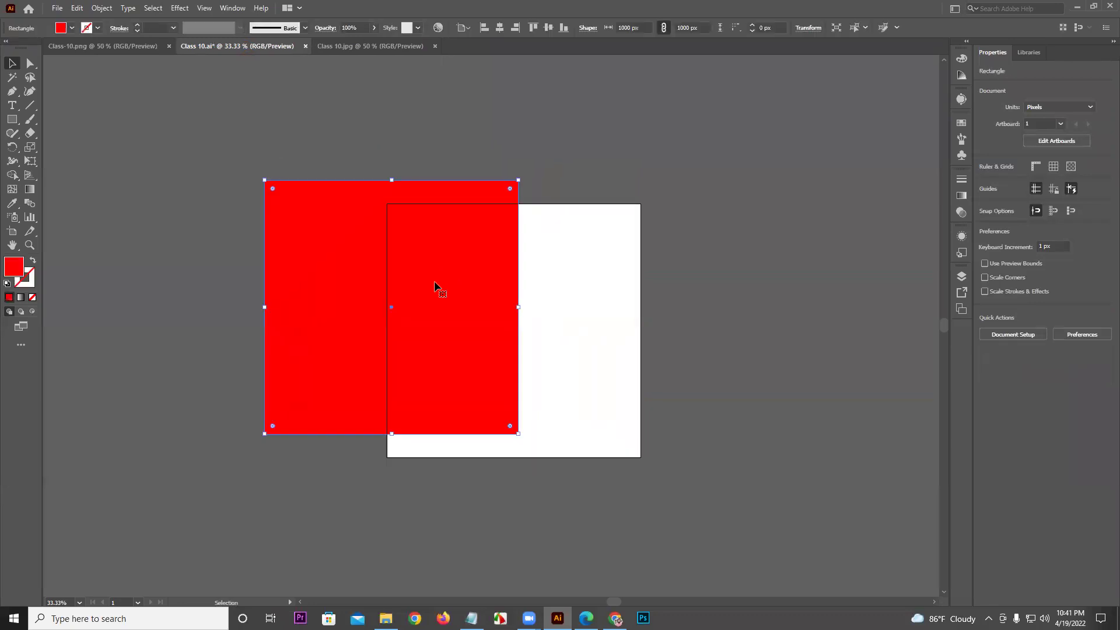
click(342, 46)
scroll(687, 338, up, 10)
scroll(730, 338, up, 5)
scroll(730, 332, down, 15)
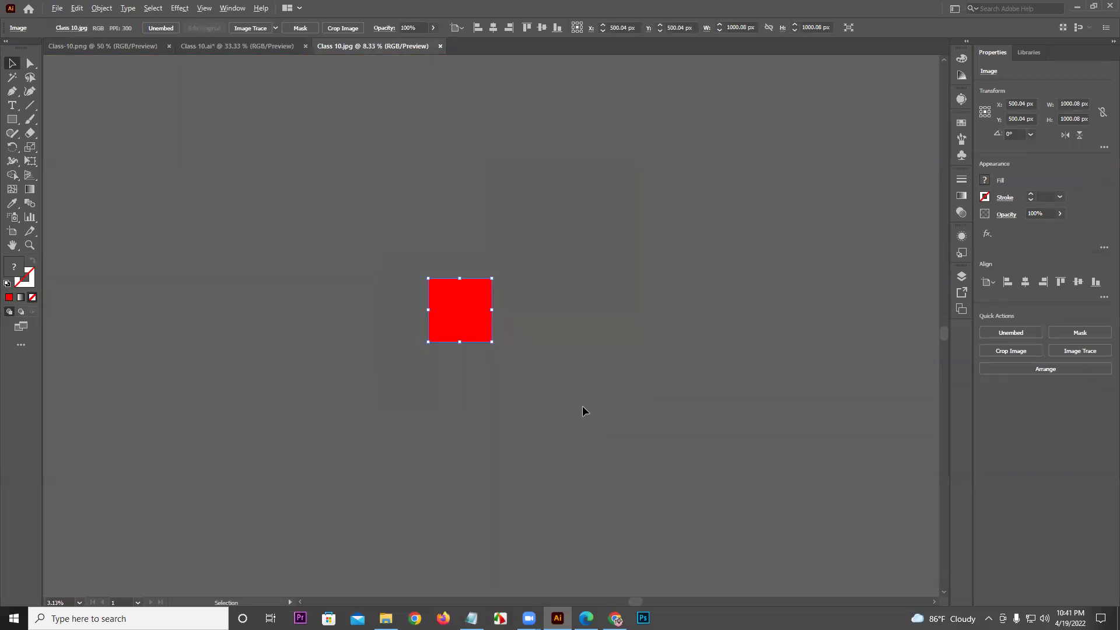
click(225, 47)
Move the red square back onto the artboard, draw an overlapping rectangle, and fill it navy #001F5C
drag(363, 215, 473, 238)
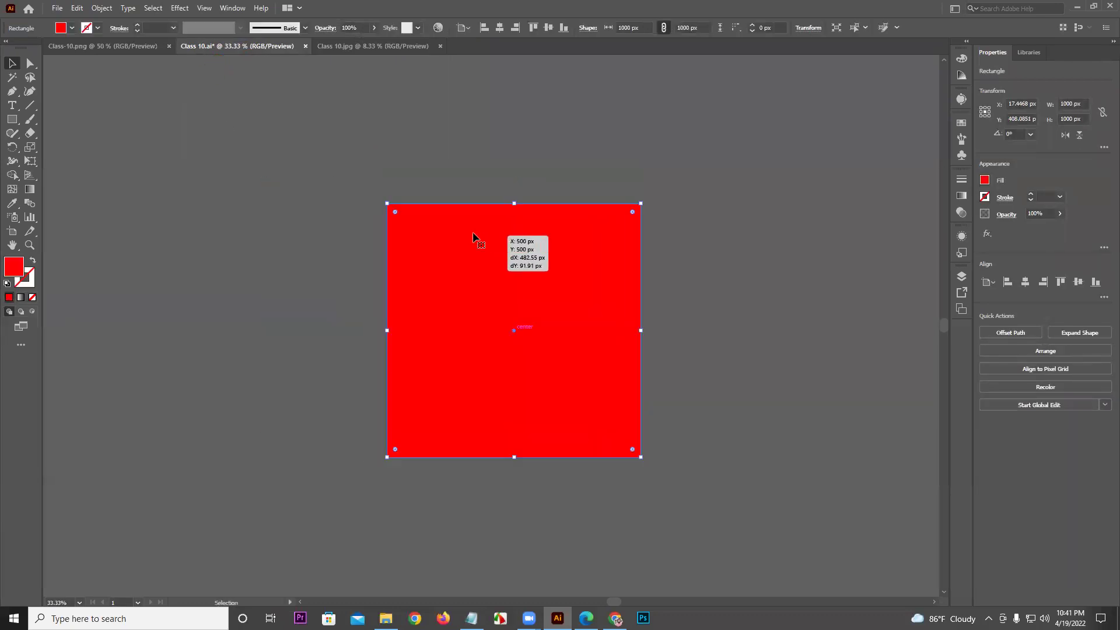
drag(592, 314, 603, 319)
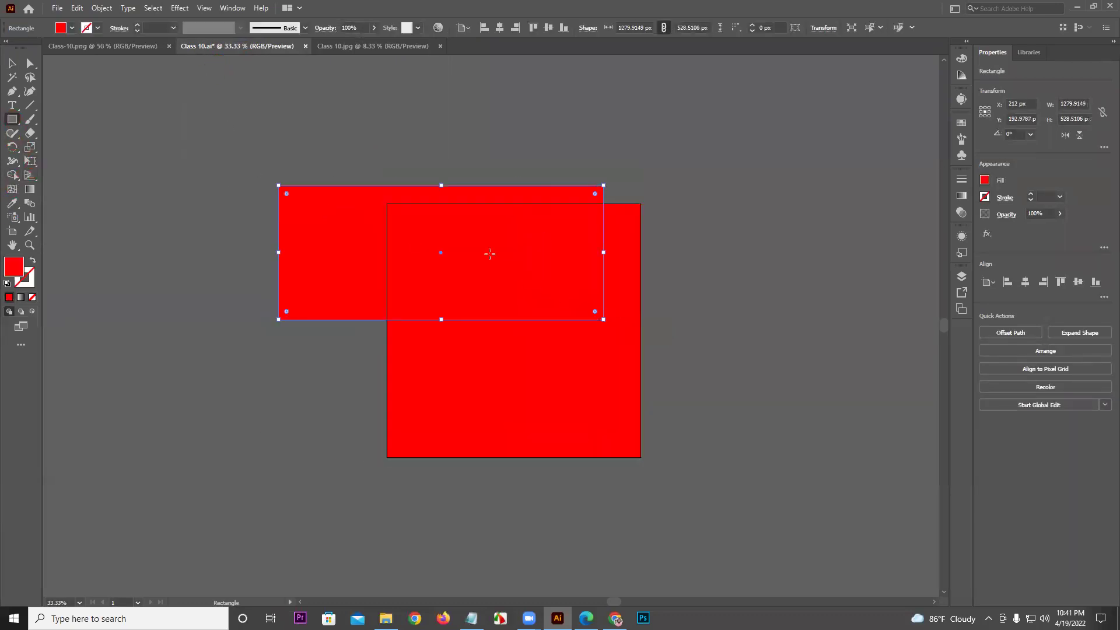
click(962, 58)
click(897, 148)
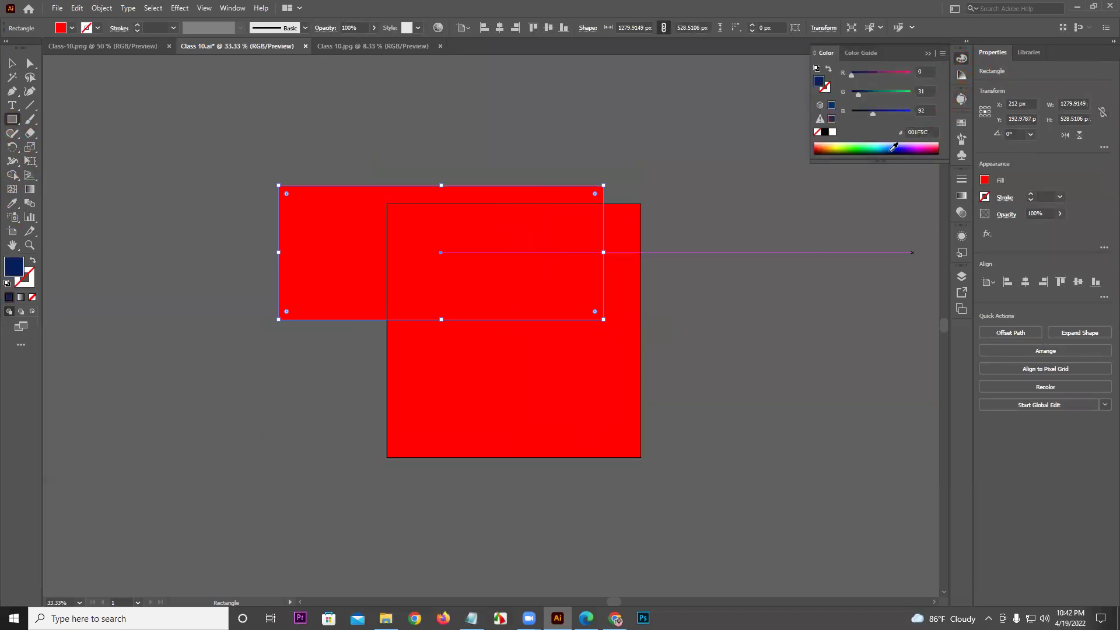
Export the artwork via Save for Web (Legacy) as PNG-24 to the Desktop, replacing Class-10.png
click(57, 8)
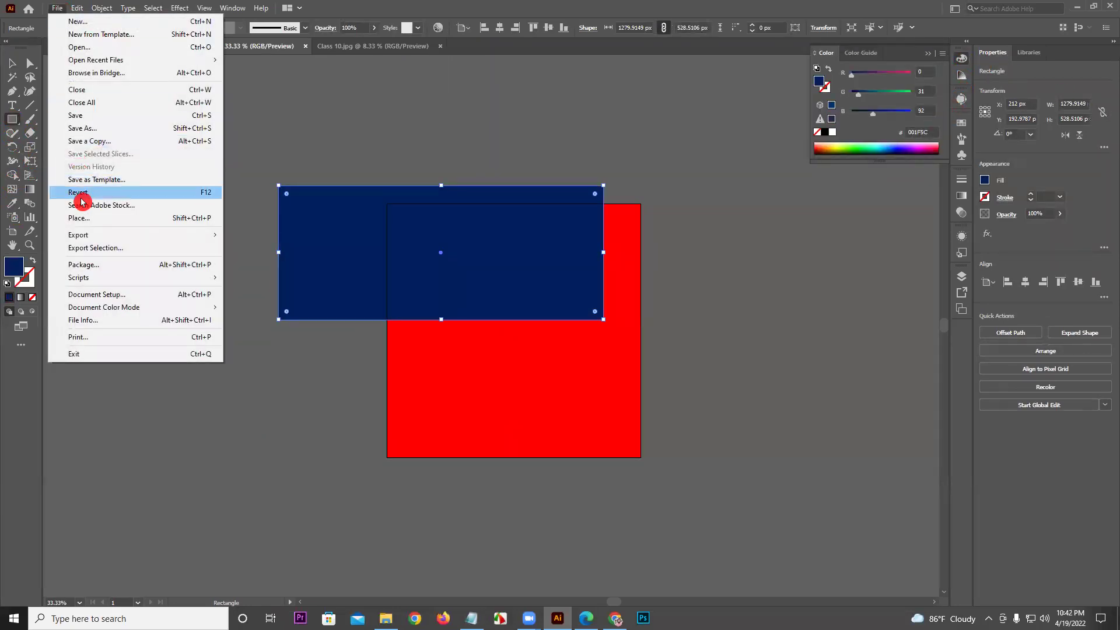
mouse_move(136, 235)
click(295, 261)
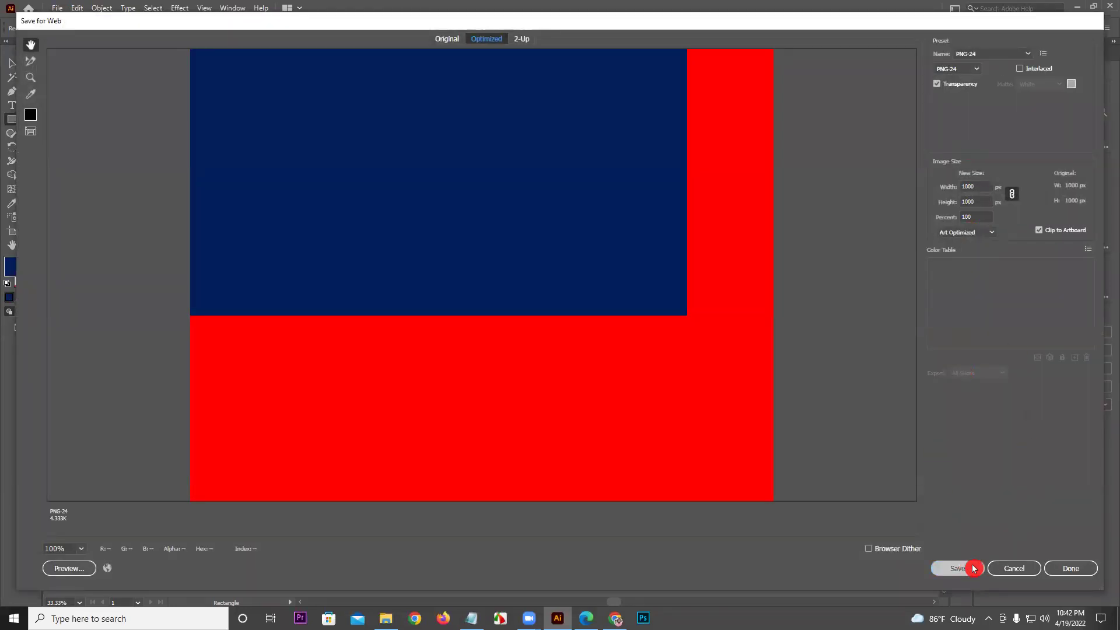
click(974, 569)
click(443, 239)
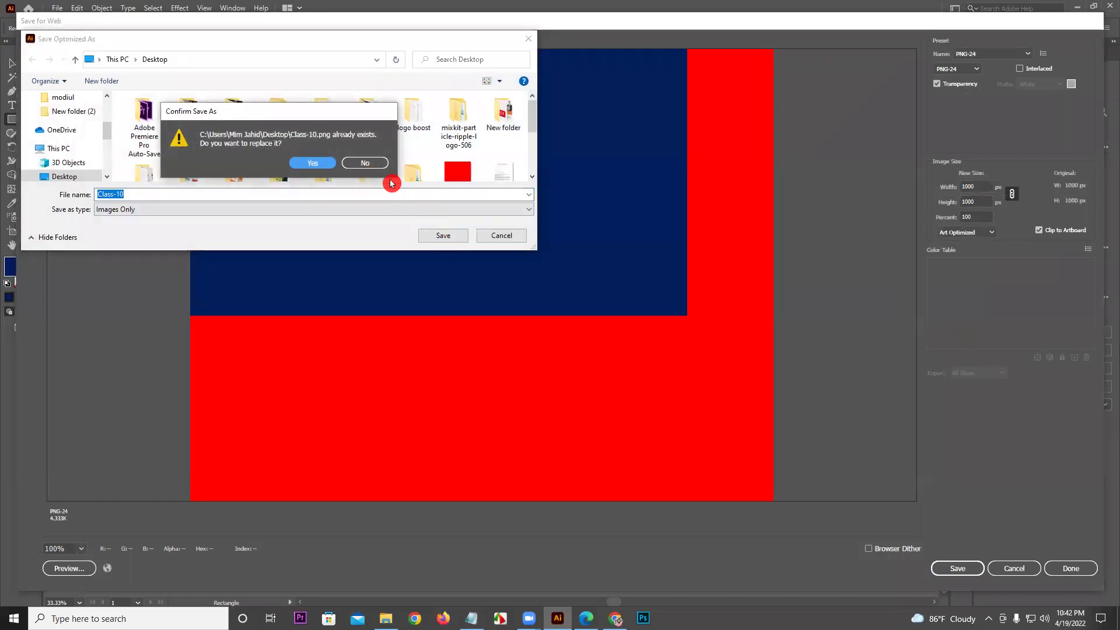
click(317, 163)
Review the Class 10 files on the Desktop in File Explorer and drag Class-10.png toward Illustrator
key(alt+Tab)
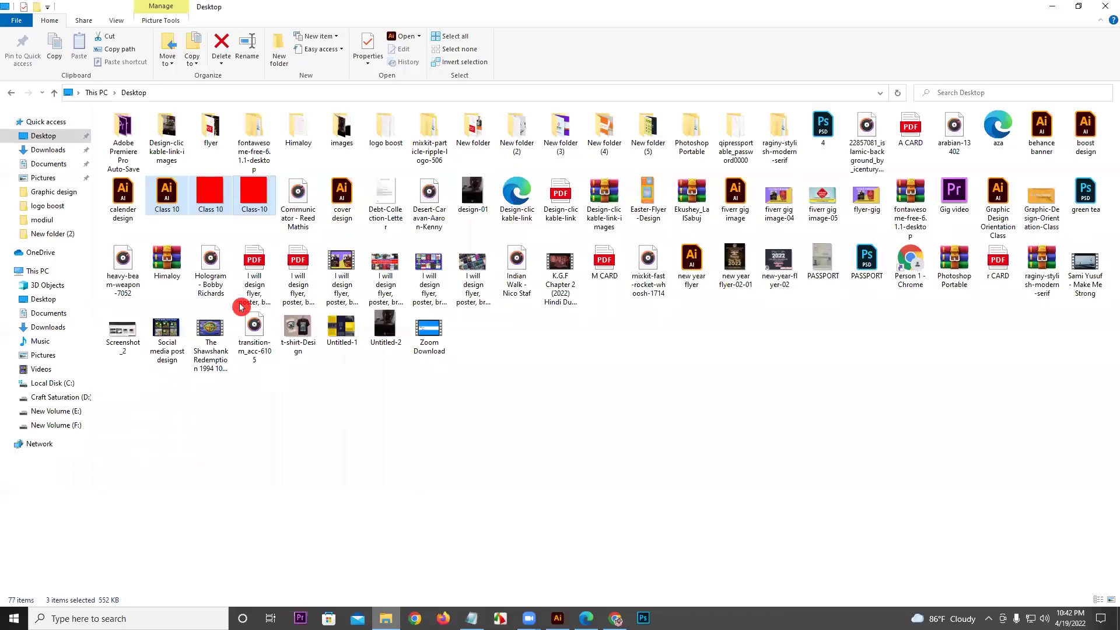
click(166, 193)
shift+click(253, 196)
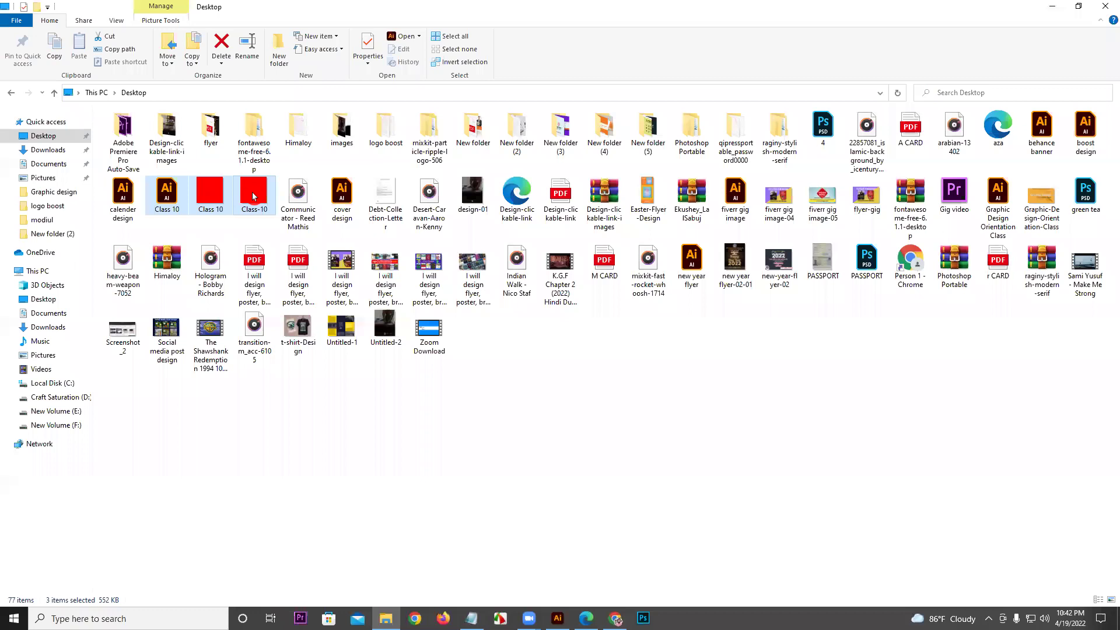
click(223, 195)
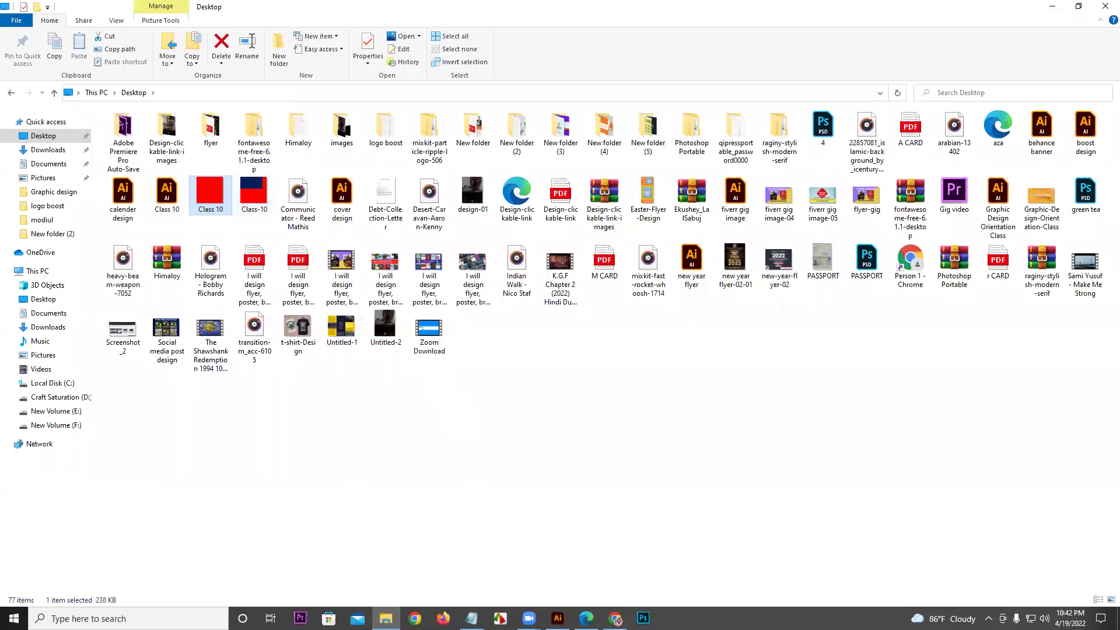
drag(254, 193, 543, 46)
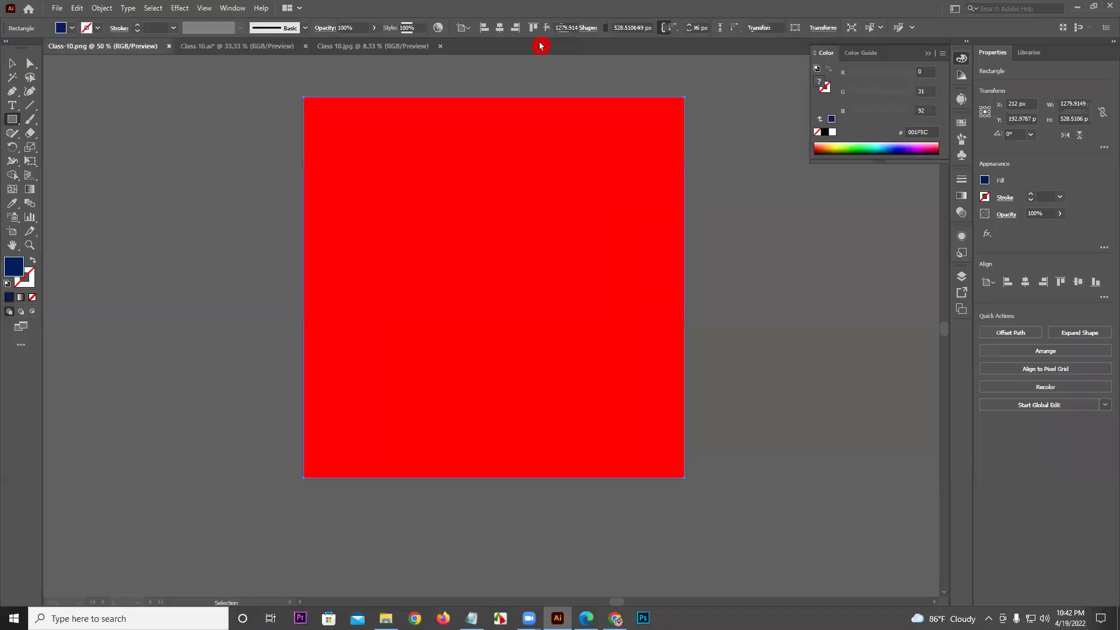
Close the outdated Class-10.png tab and drag the new Class-10.png in from File Explorer
drag(234, 48, 166, 51)
click(166, 51)
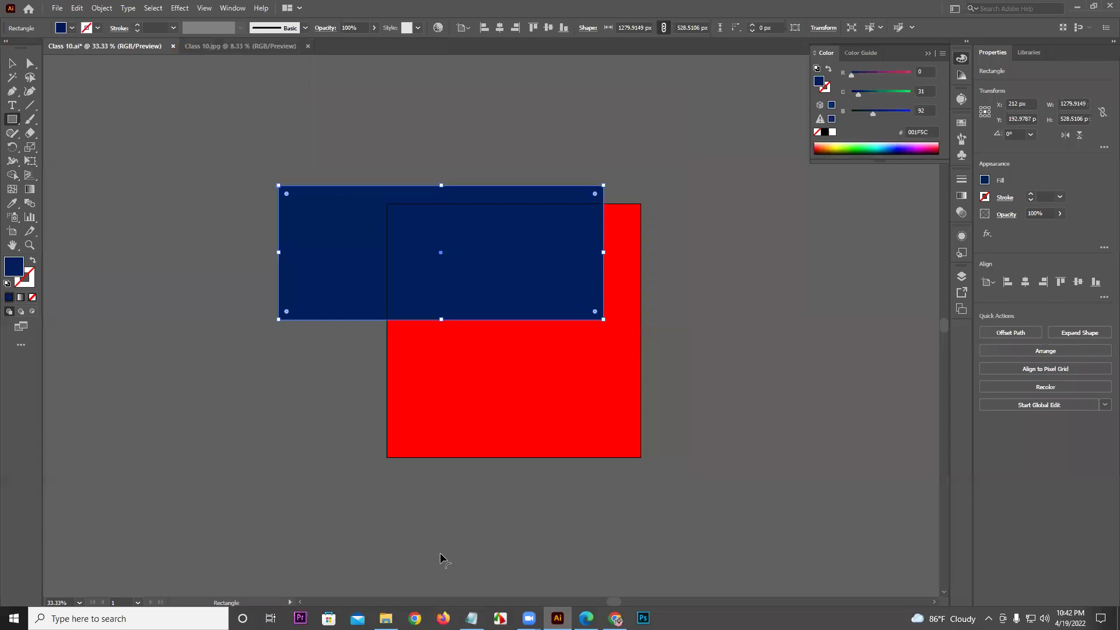
click(385, 618)
drag(255, 192, 454, 54)
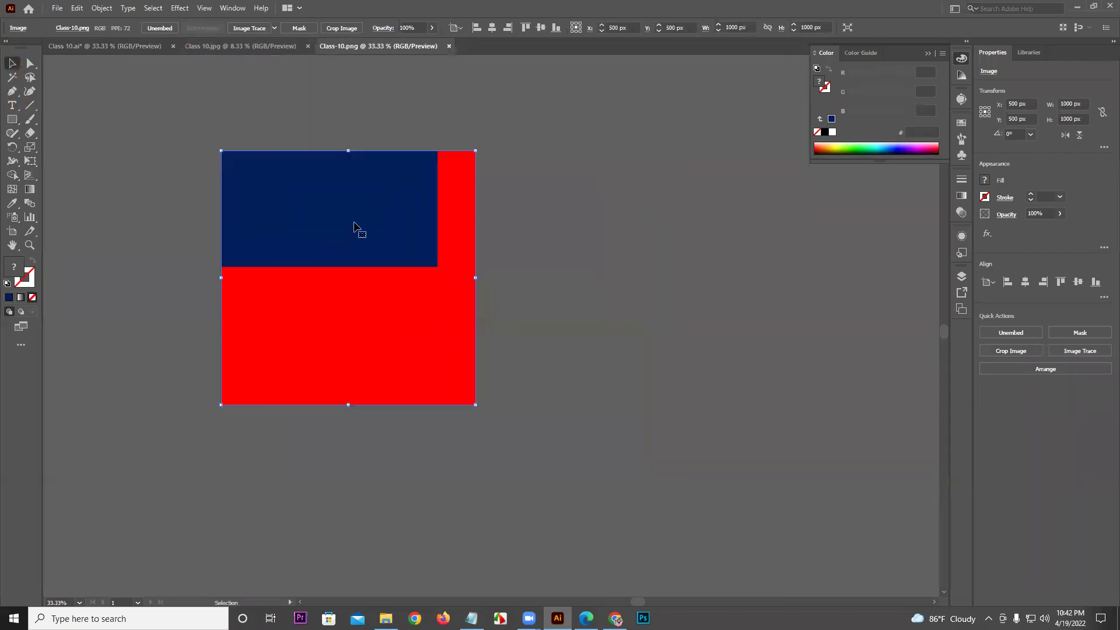
Reposition the placed PNG image, deselect it, and view the artwork at 100% zoom
drag(354, 227, 239, 208)
right_click(272, 123)
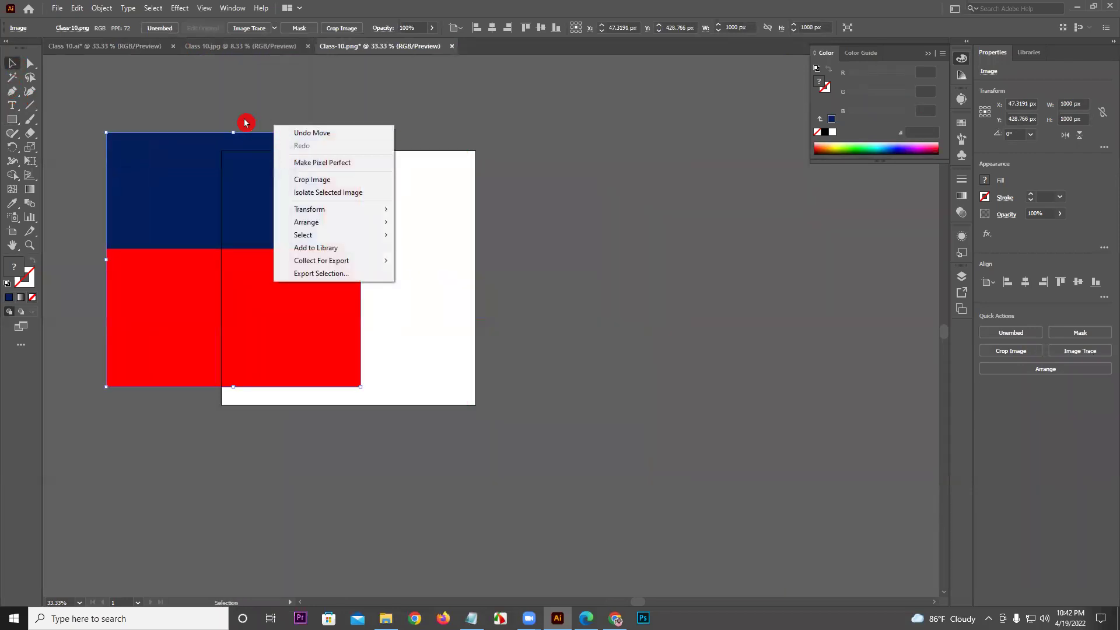
click(245, 120)
drag(365, 123, 508, 208)
key(ctrl+1)
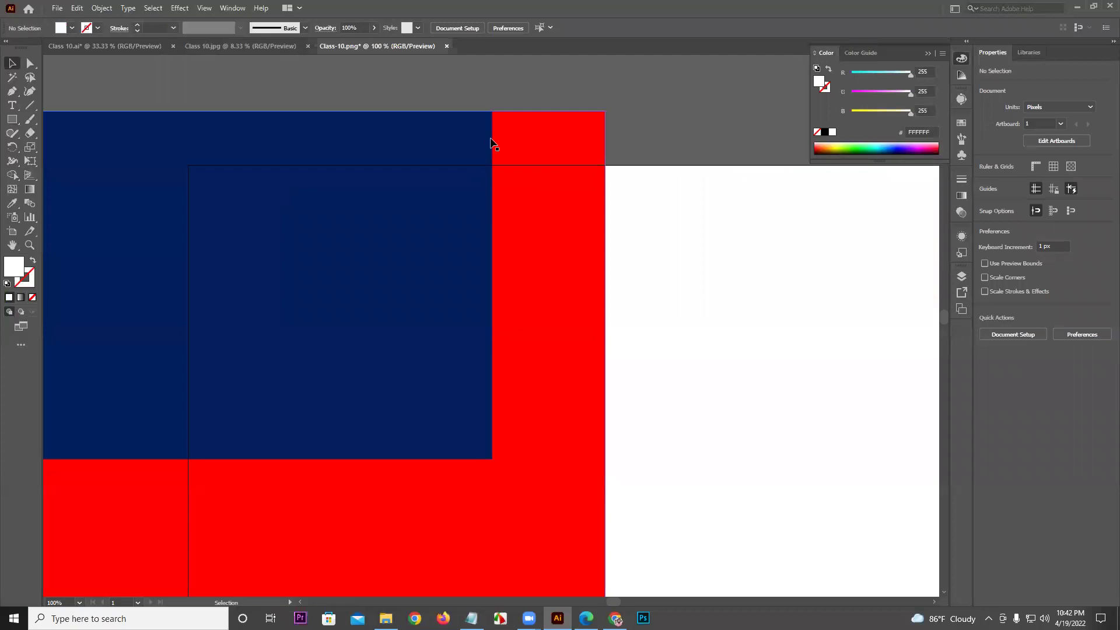
Save Class 10.ai to the Desktop with Save As, replacing the existing file and accepting Illustrator options
click(257, 47)
key(ctrl+a)
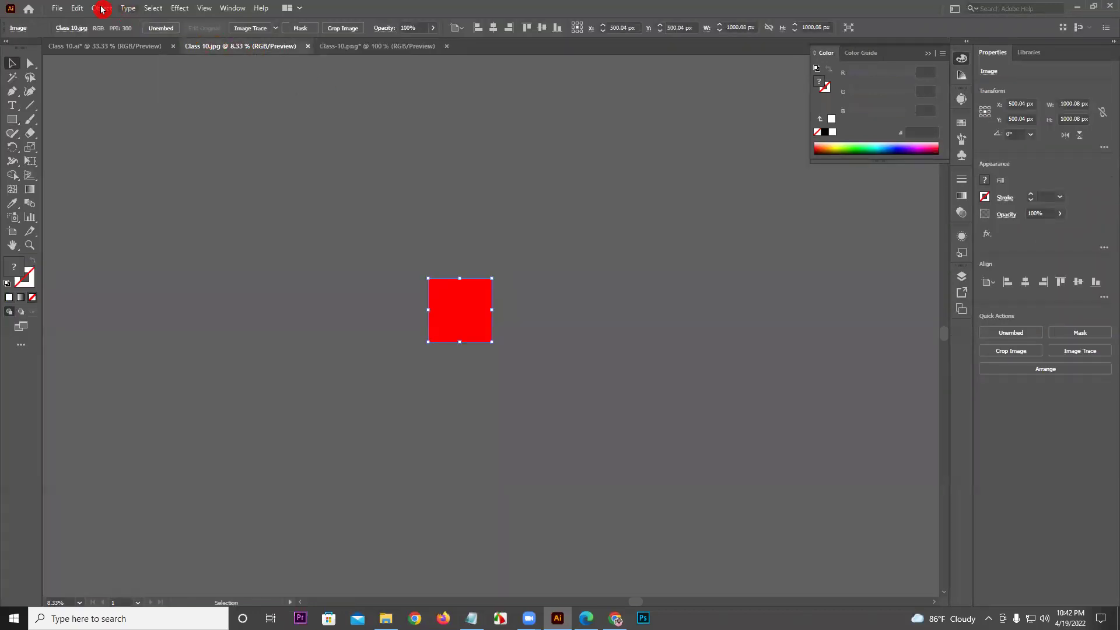
click(150, 49)
click(56, 8)
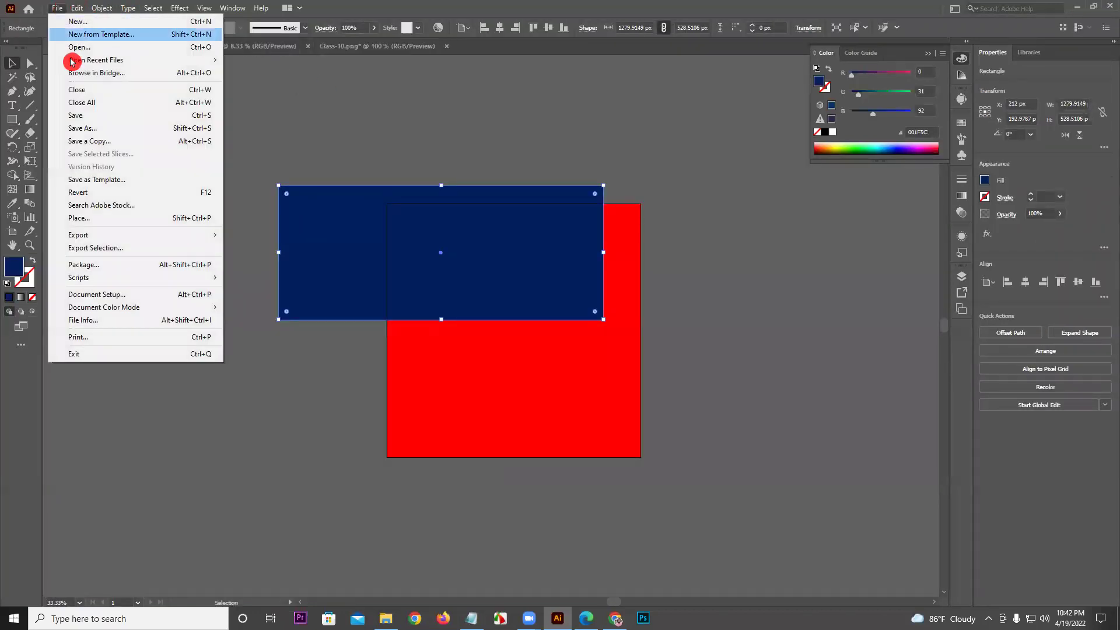
click(94, 129)
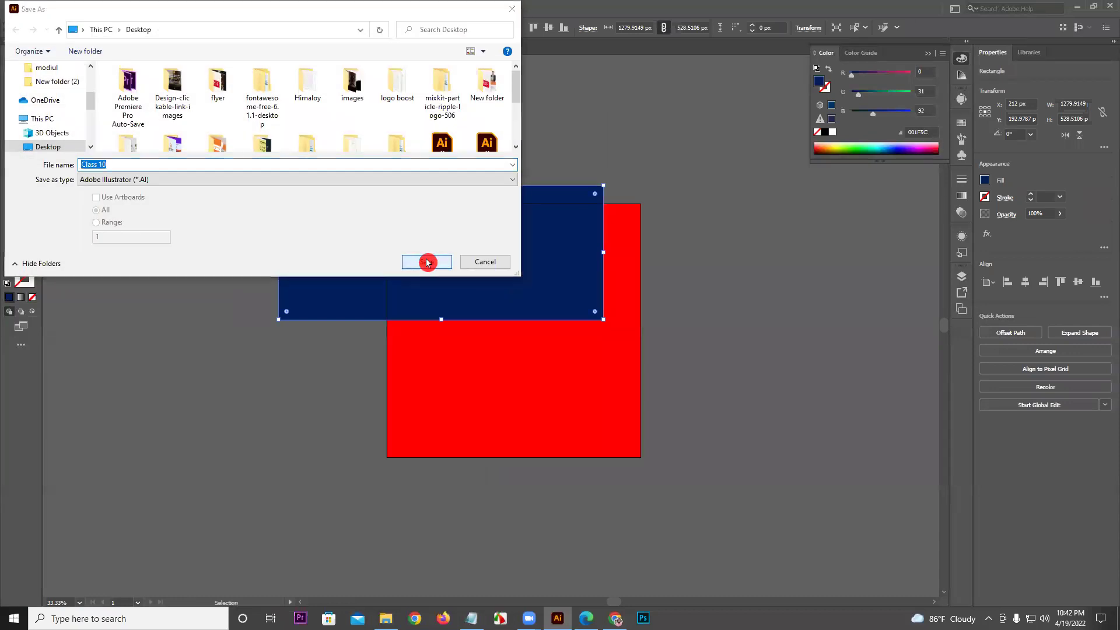
click(426, 261)
click(592, 350)
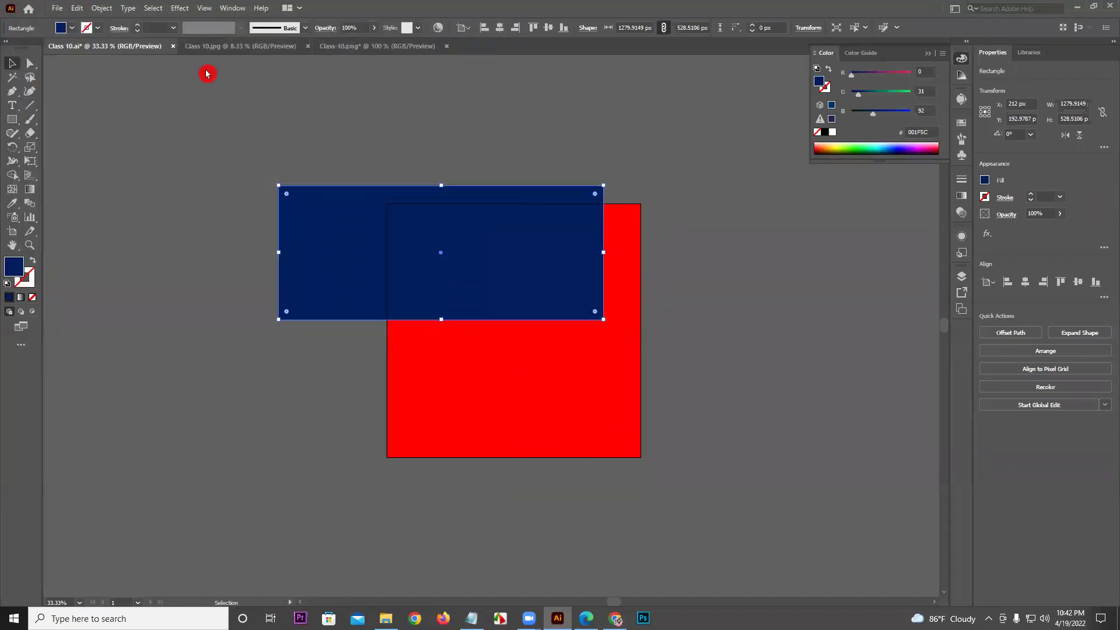
click(596, 471)
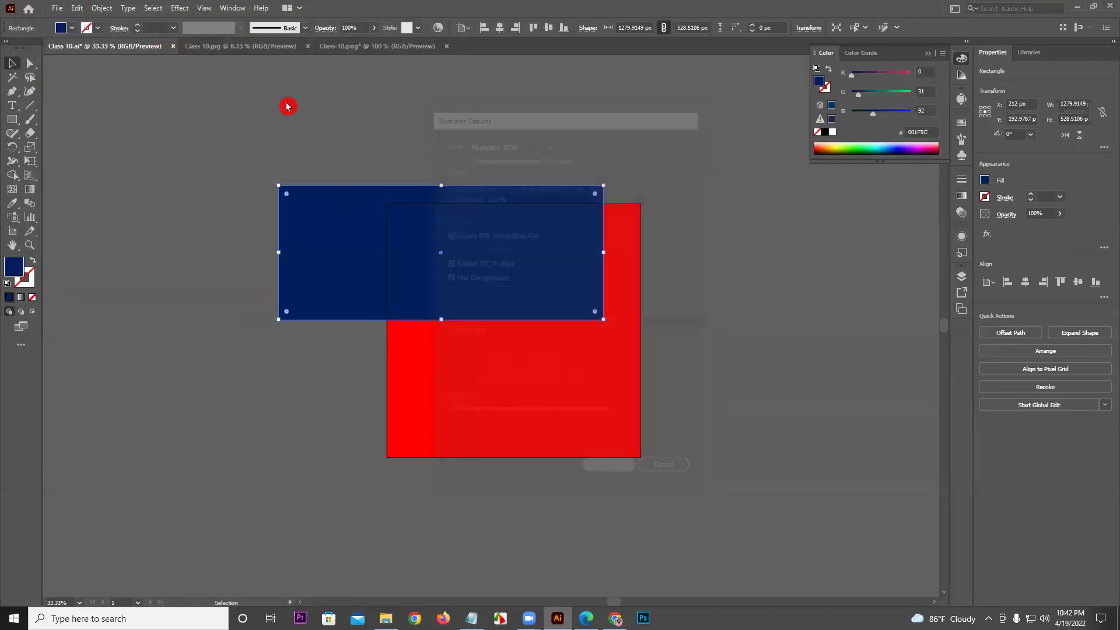
Close the Class 10.ai and Class 10.jpg tabs and reopen Class 10.ai from File Explorer
click(169, 46)
click(170, 47)
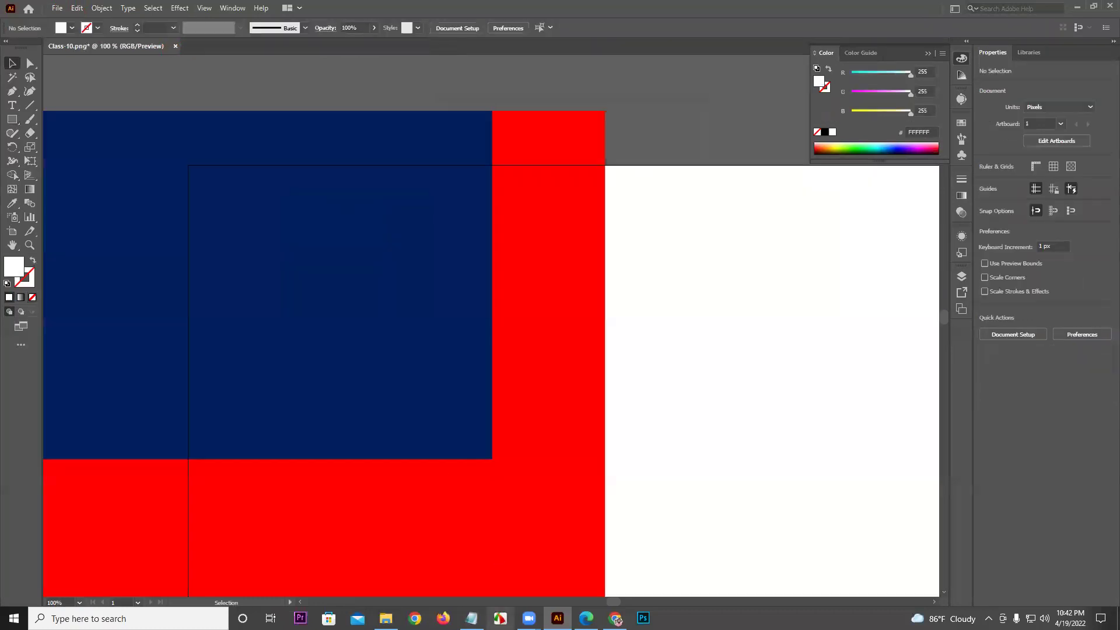
click(385, 618)
drag(167, 193, 514, 42)
Move the navy rectangle off the red square, drag the square to the PNG document, and zoom out
drag(485, 275, 452, 142)
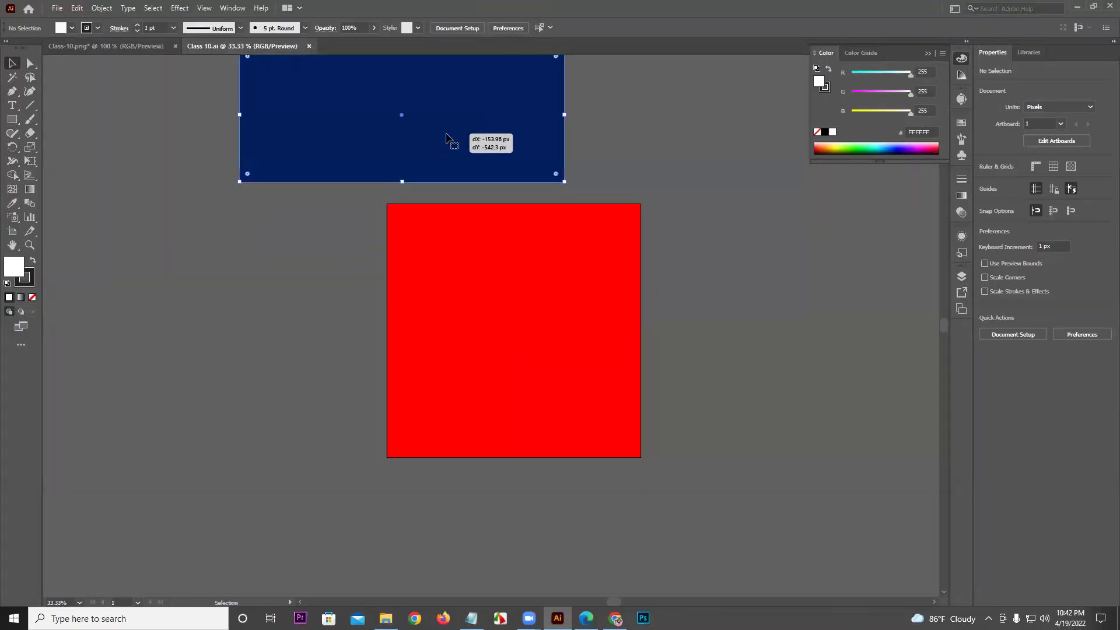
drag(475, 256, 554, 326)
key(ctrl+minus)
key(ctrl+minus)
key(ctrl+minus)
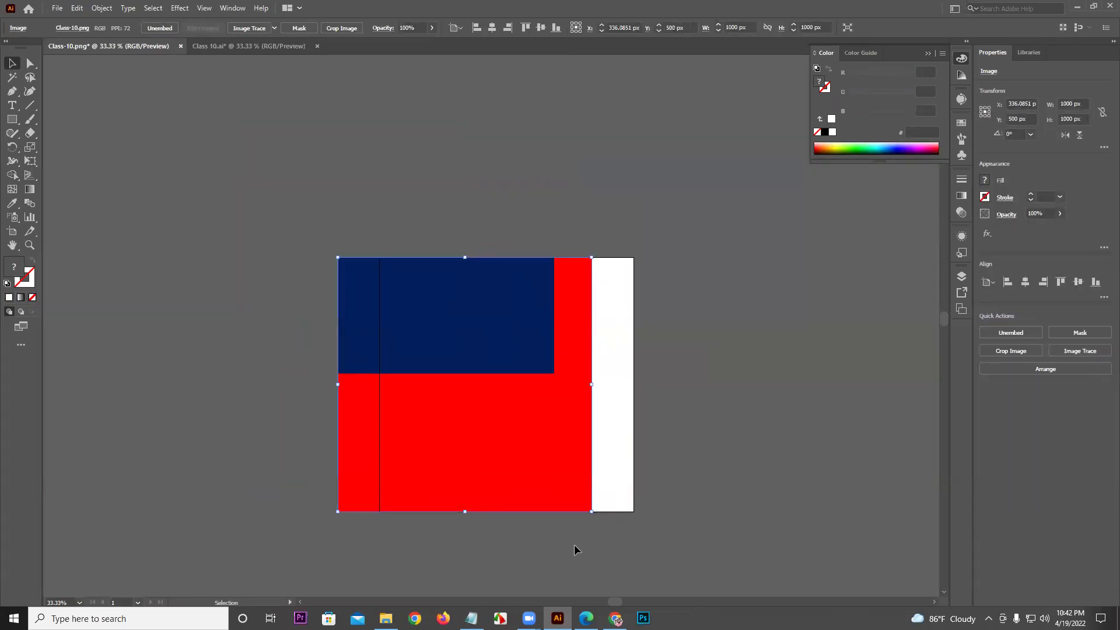
click(587, 618)
click(627, 482)
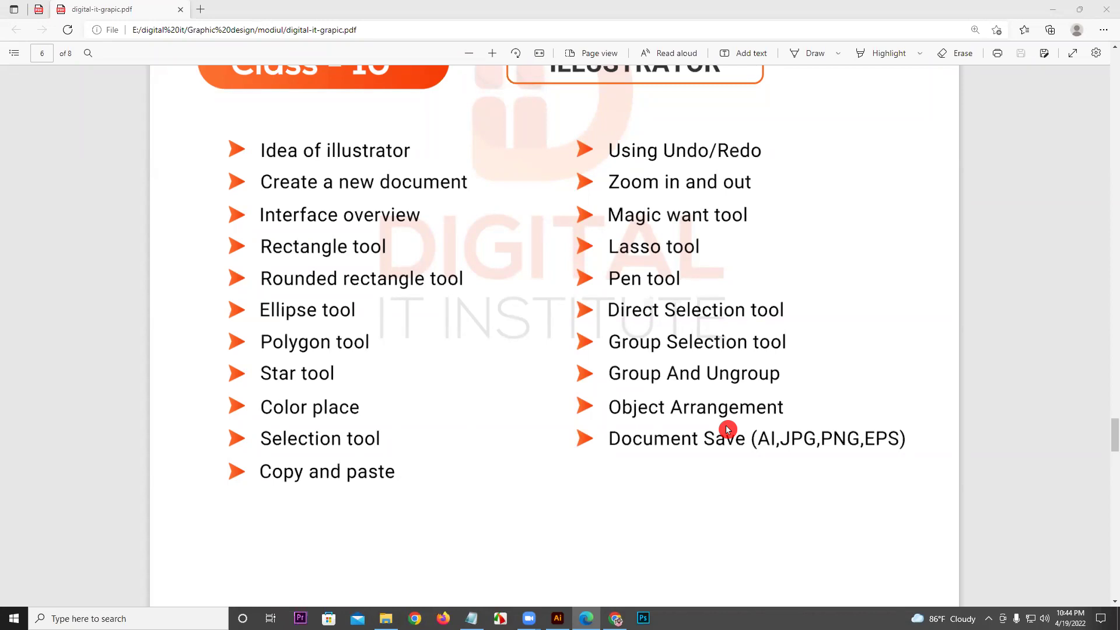
click(1106, 9)
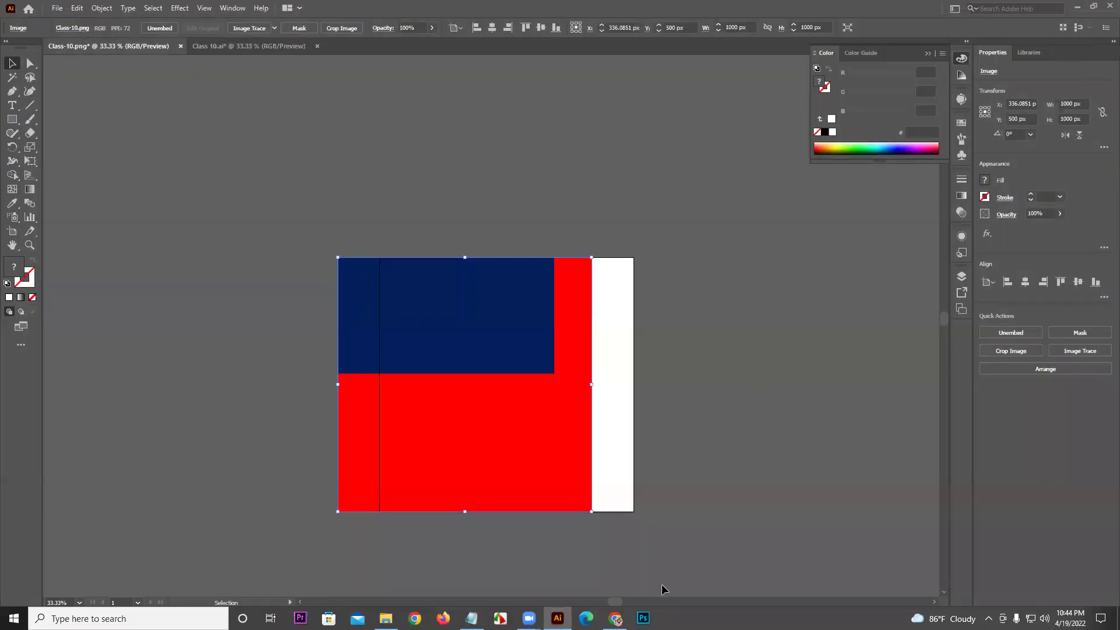